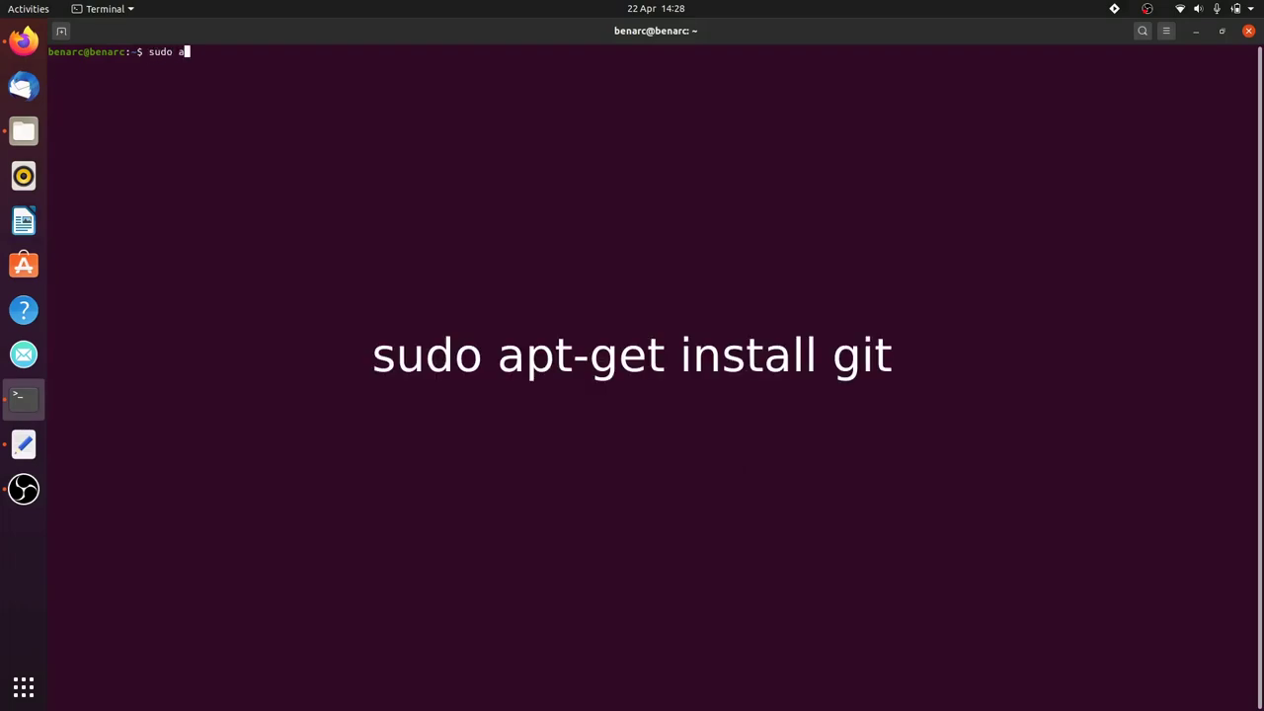
- Install git with apt-get and python-dotenv with pip3
type("pt0")
type("-get install")
type(" git")
key("Return")
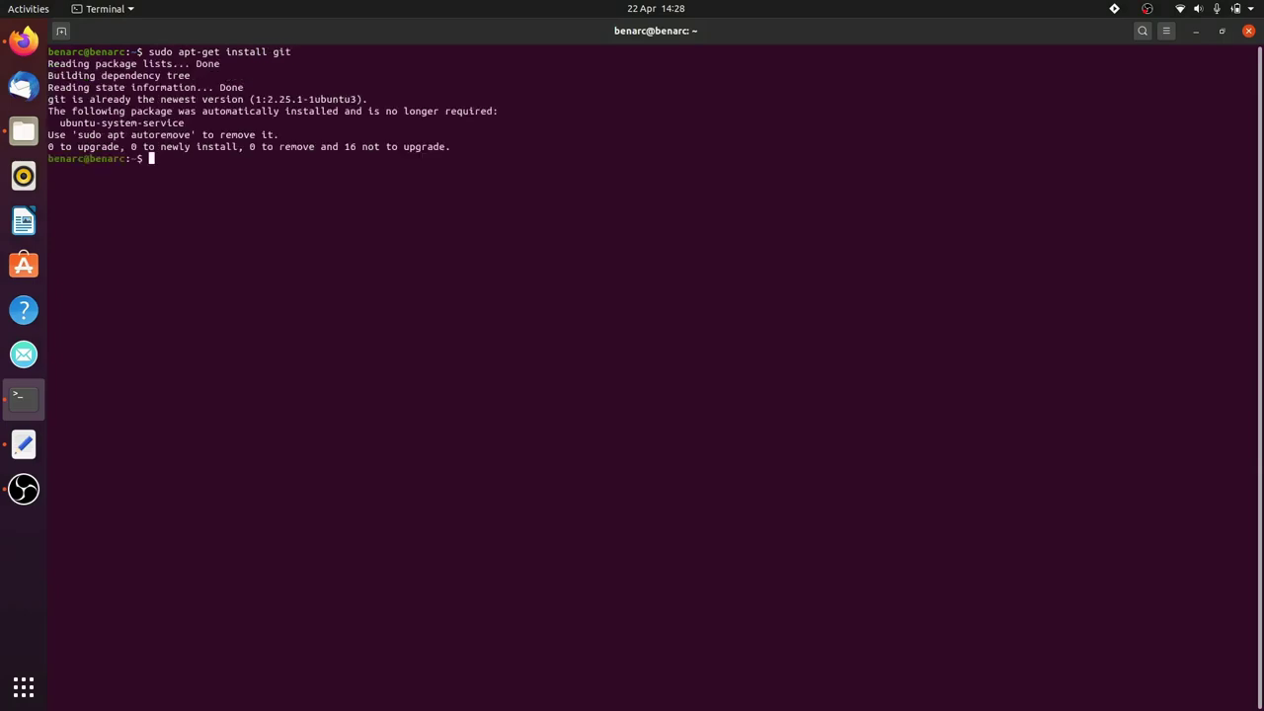
type("pip3 install")
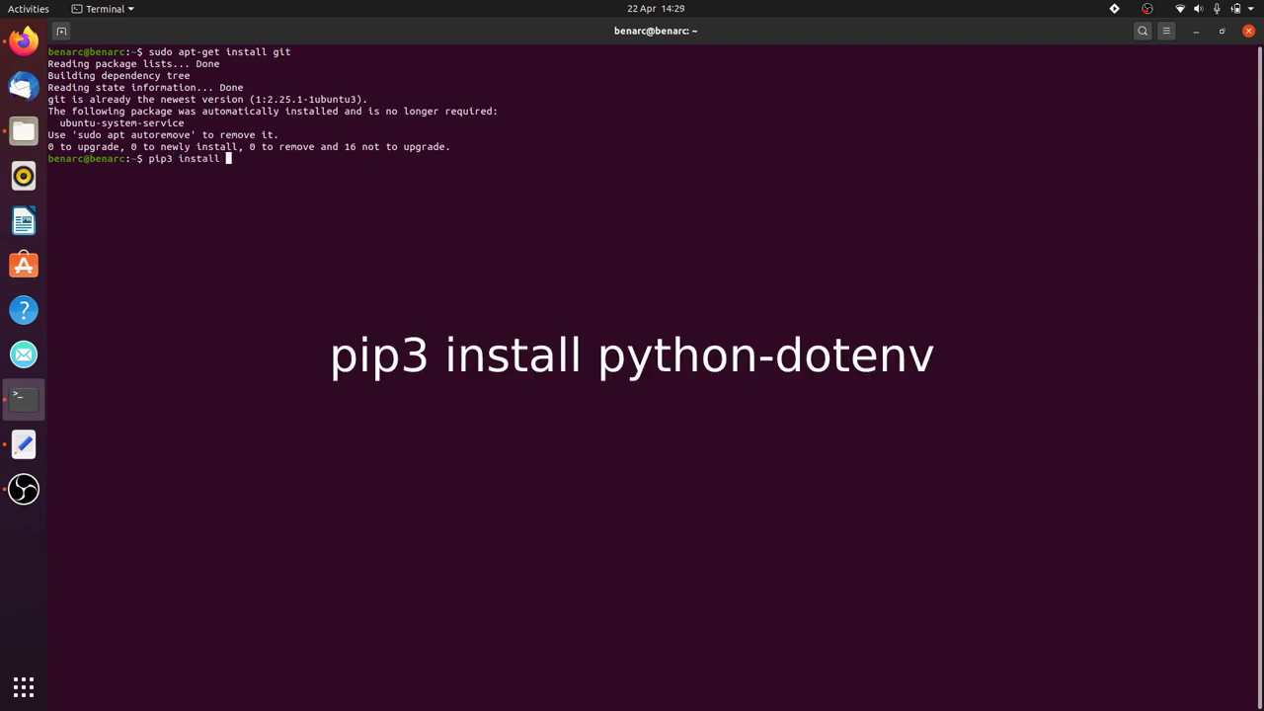
type(" python-dotenv")
key("Return")
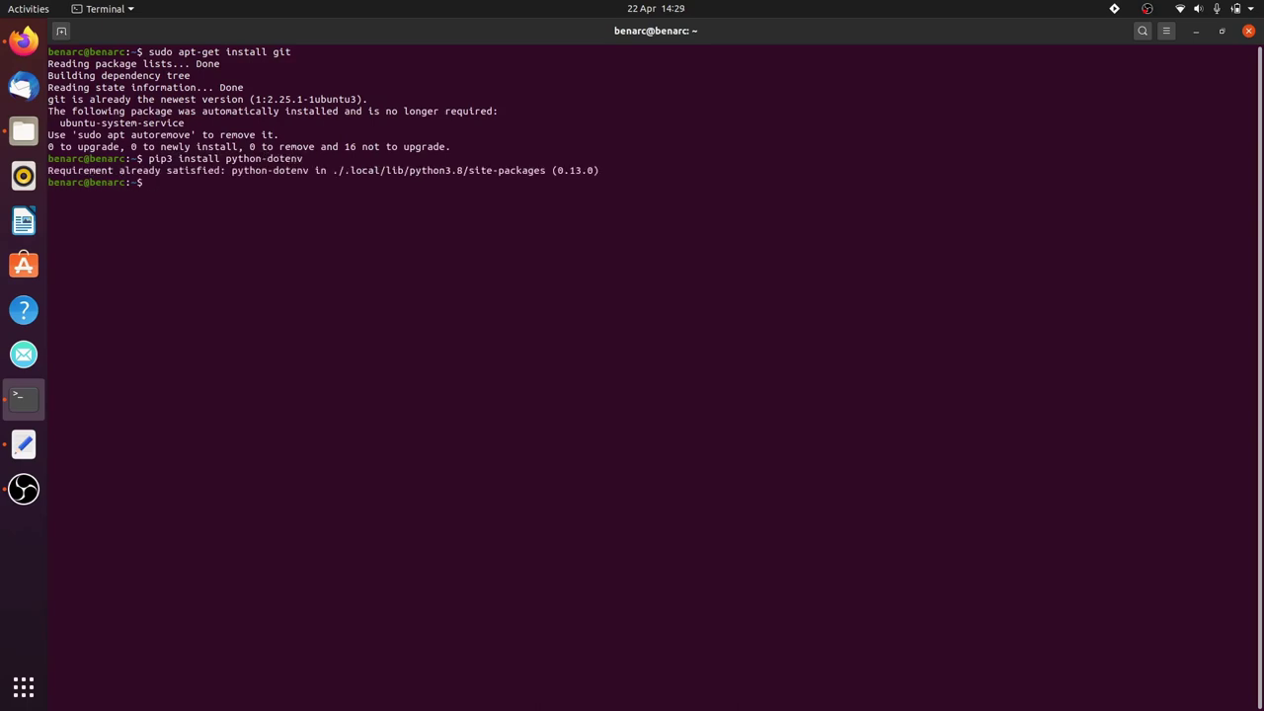
- Copy the lnbits repository's HTTPS clone URL from its GitHub page in Firefox
key("alt+Tab")
key("alt+Tab")
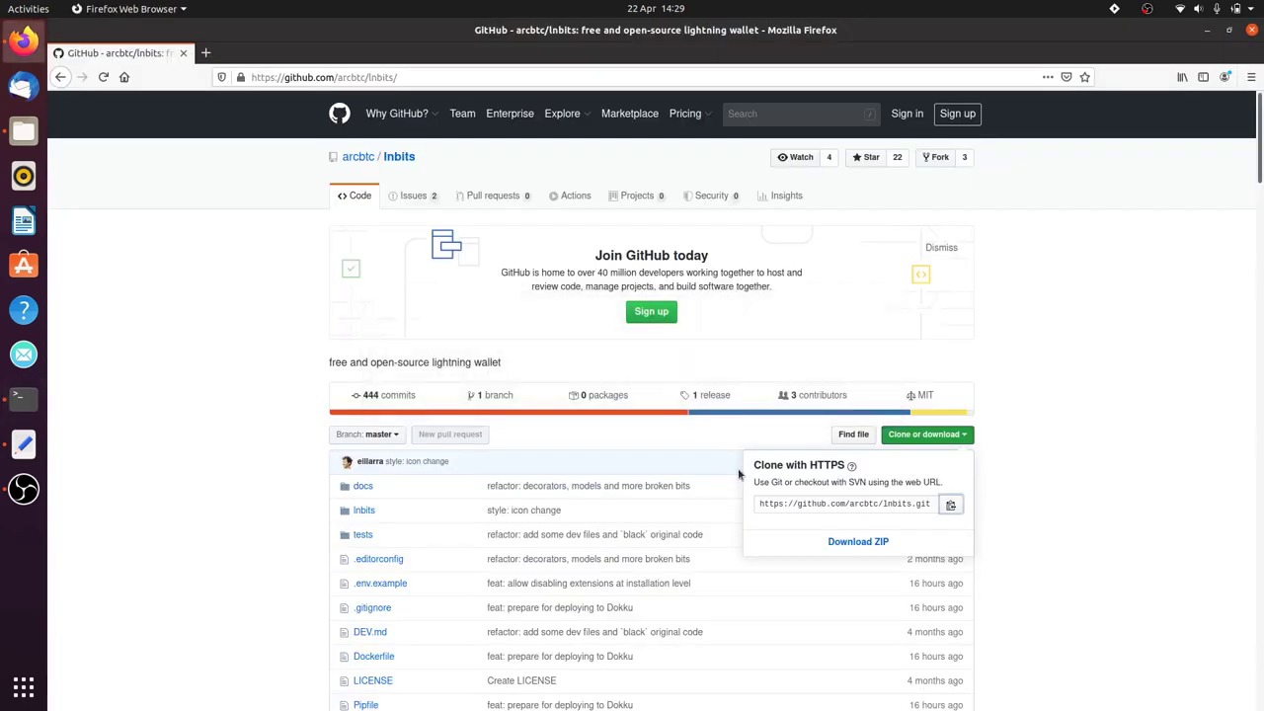
scroll(804, 367, "down", 10)
scroll(804, 366, "up", 5)
left_click(926, 284)
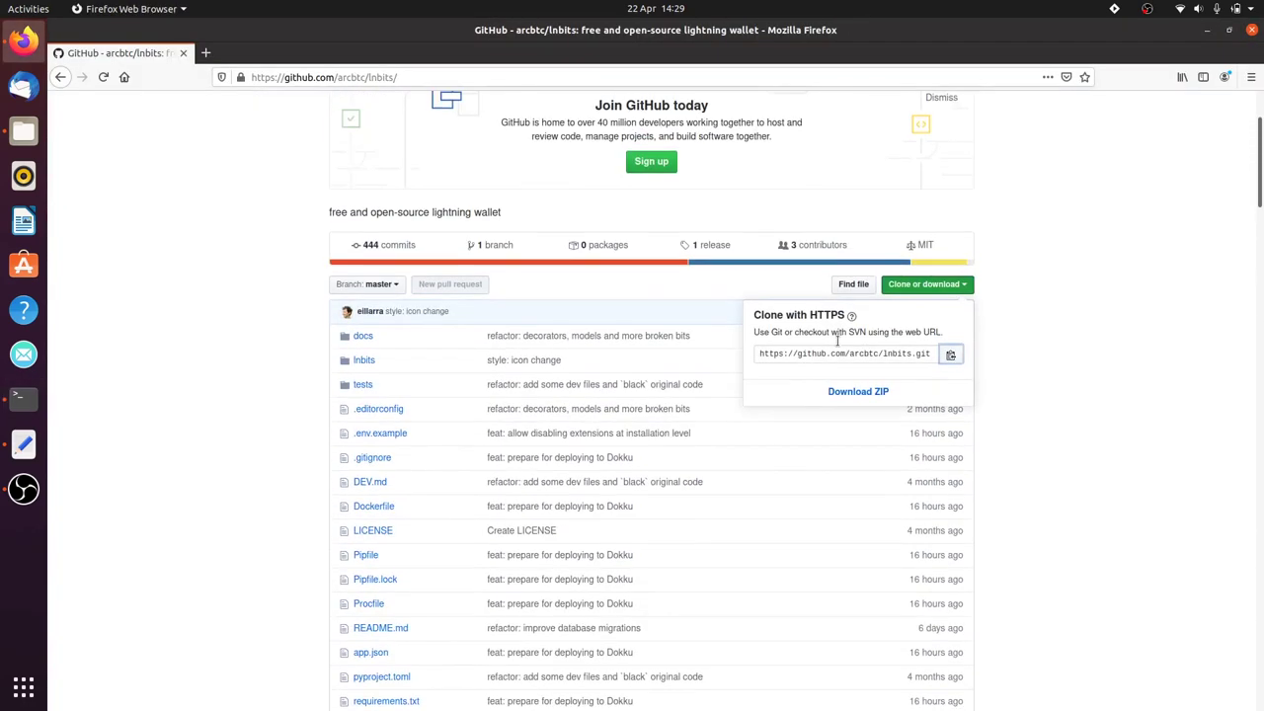
left_click(909, 359)
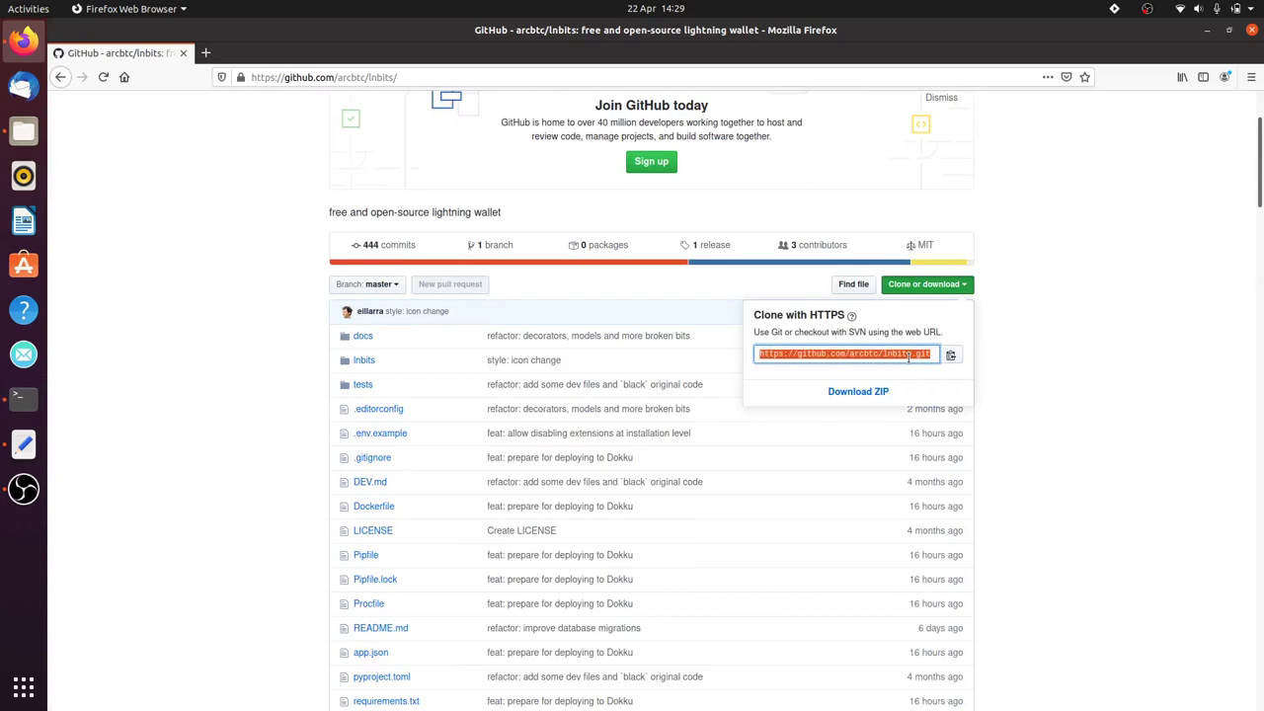
- Run git clone with the pasted lnbits GitHub URL
key("alt+Tab")
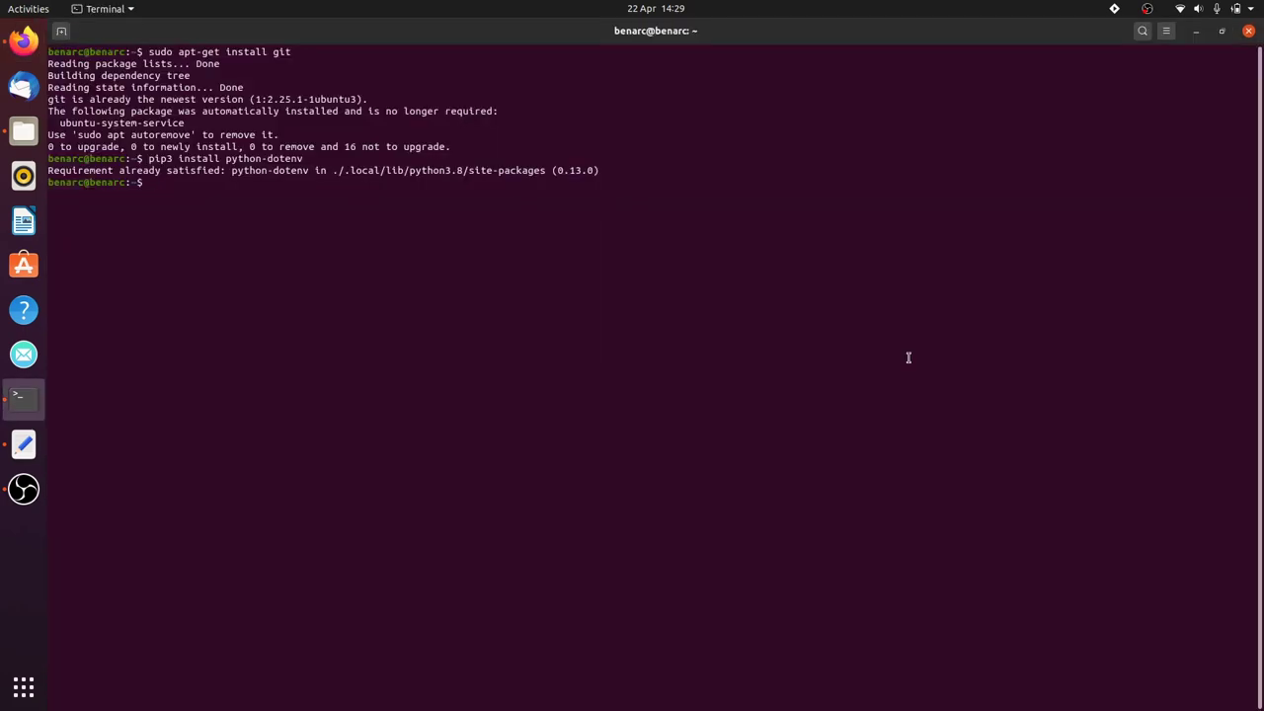
type("git clone")
key("ctrl+shift+v")
key("Return")
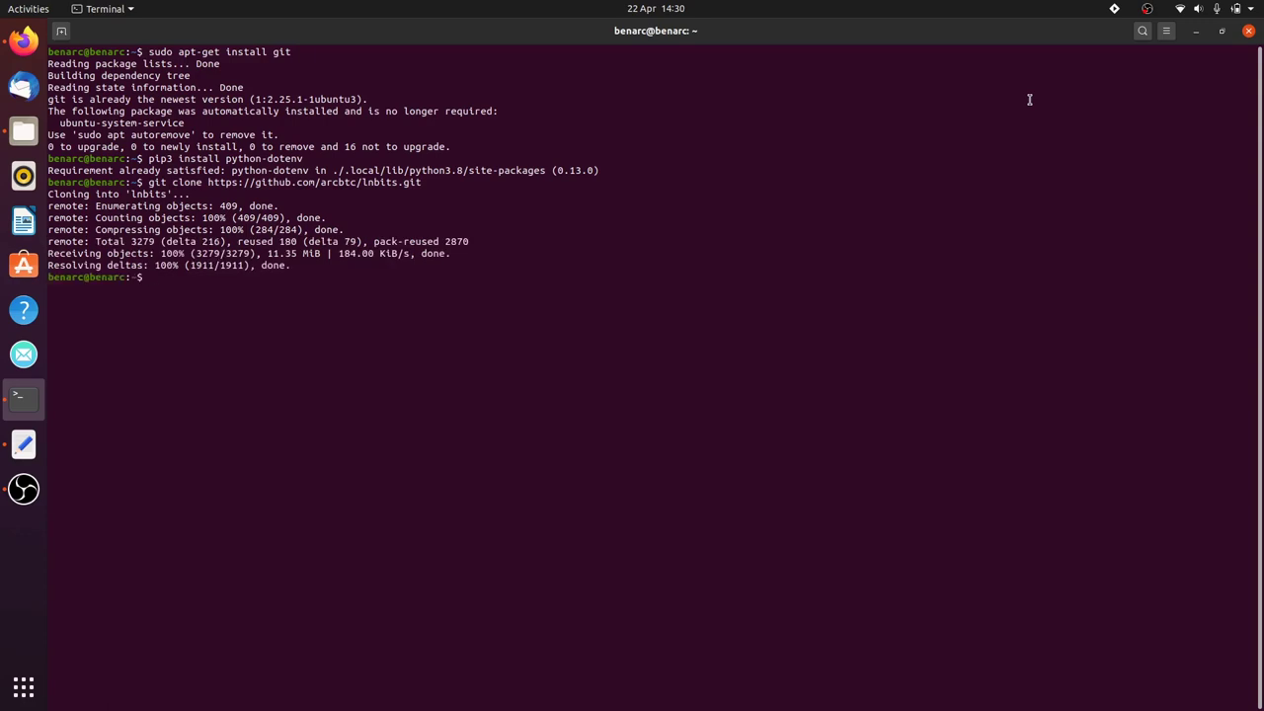
- Open the lnbits folder in Files and open .env.example in Text Editor
key("alt+Tab")
key("alt+Tab")
key("alt+Tab")
key("alt+Tab")
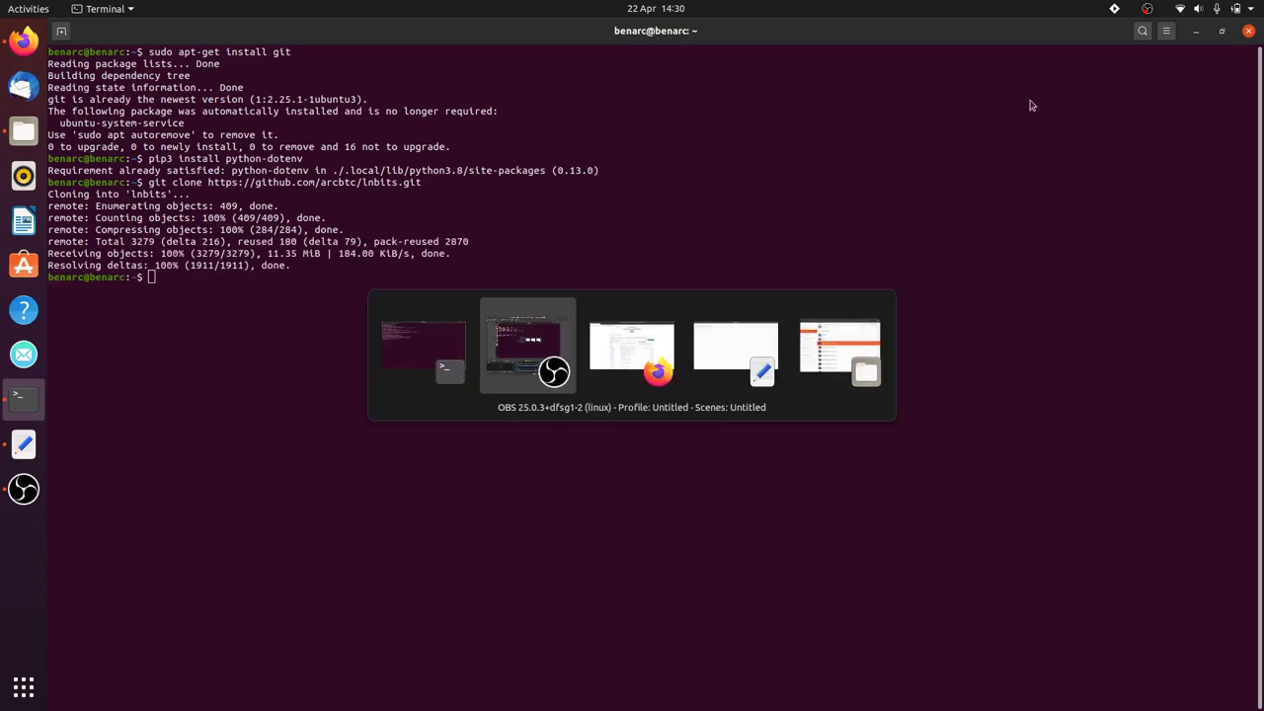
scroll(490, 483, "up", 6)
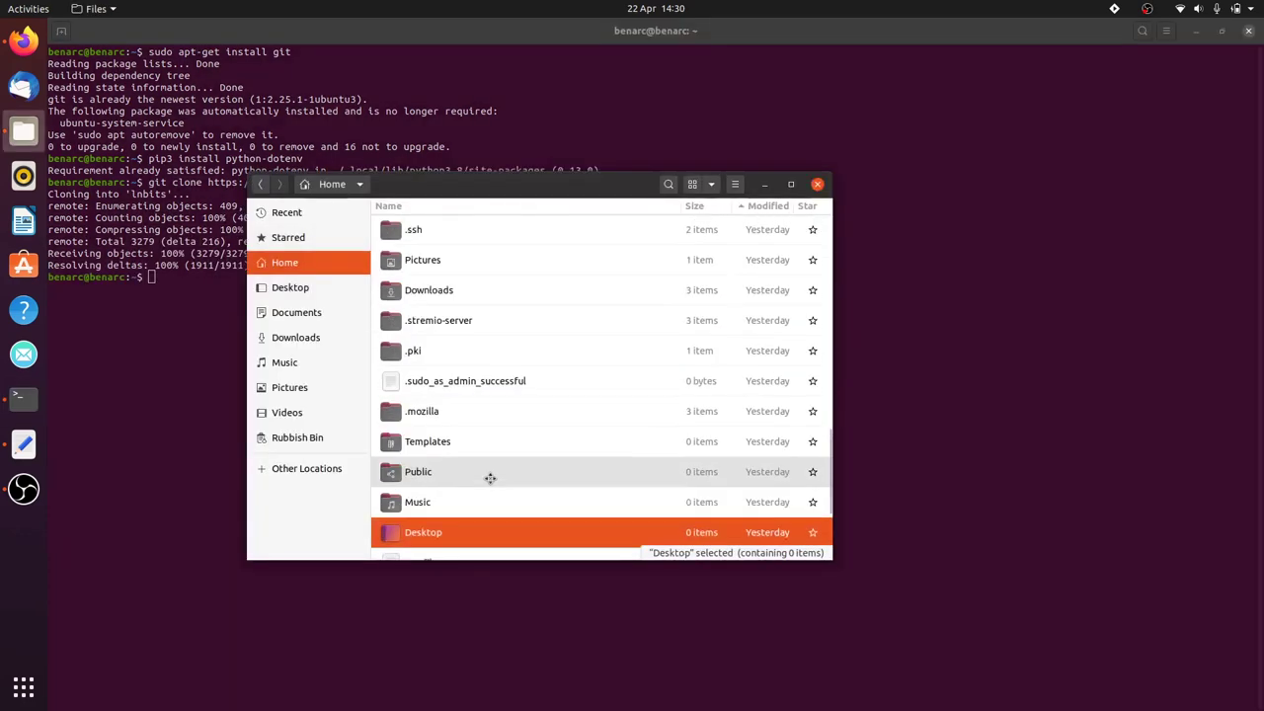
scroll(490, 479, "up", 5)
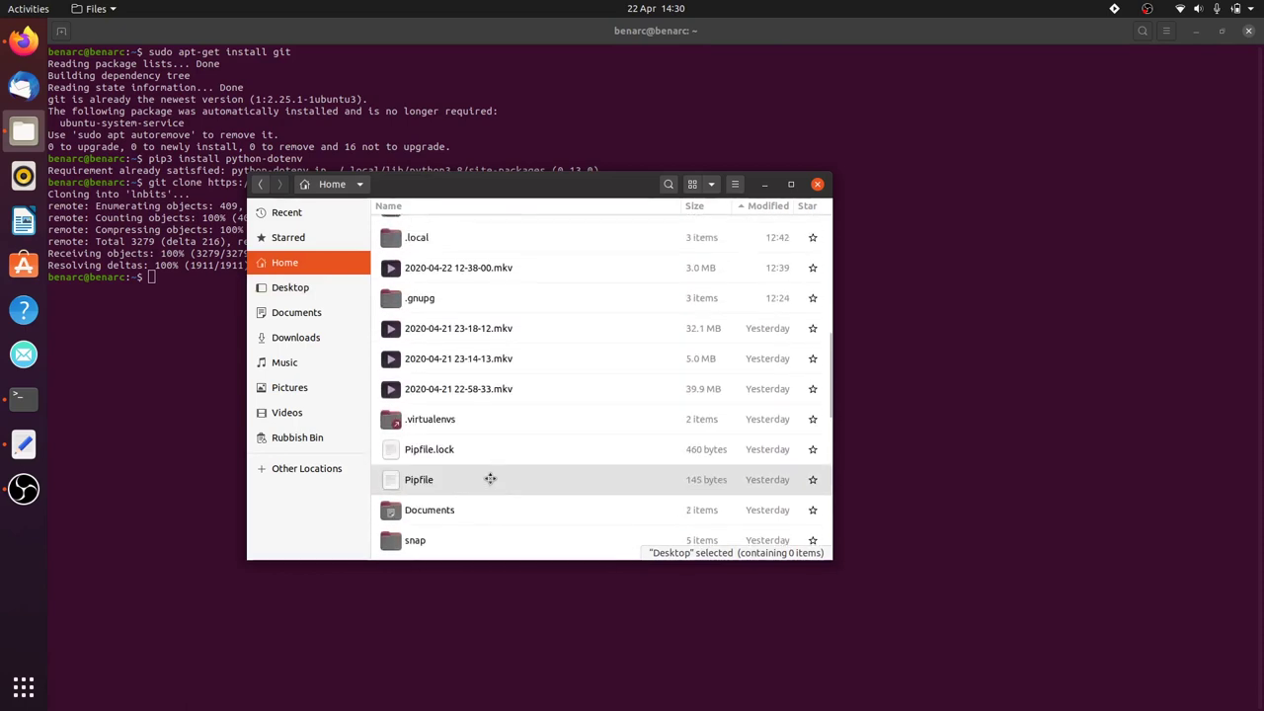
scroll(490, 479, "up", 6)
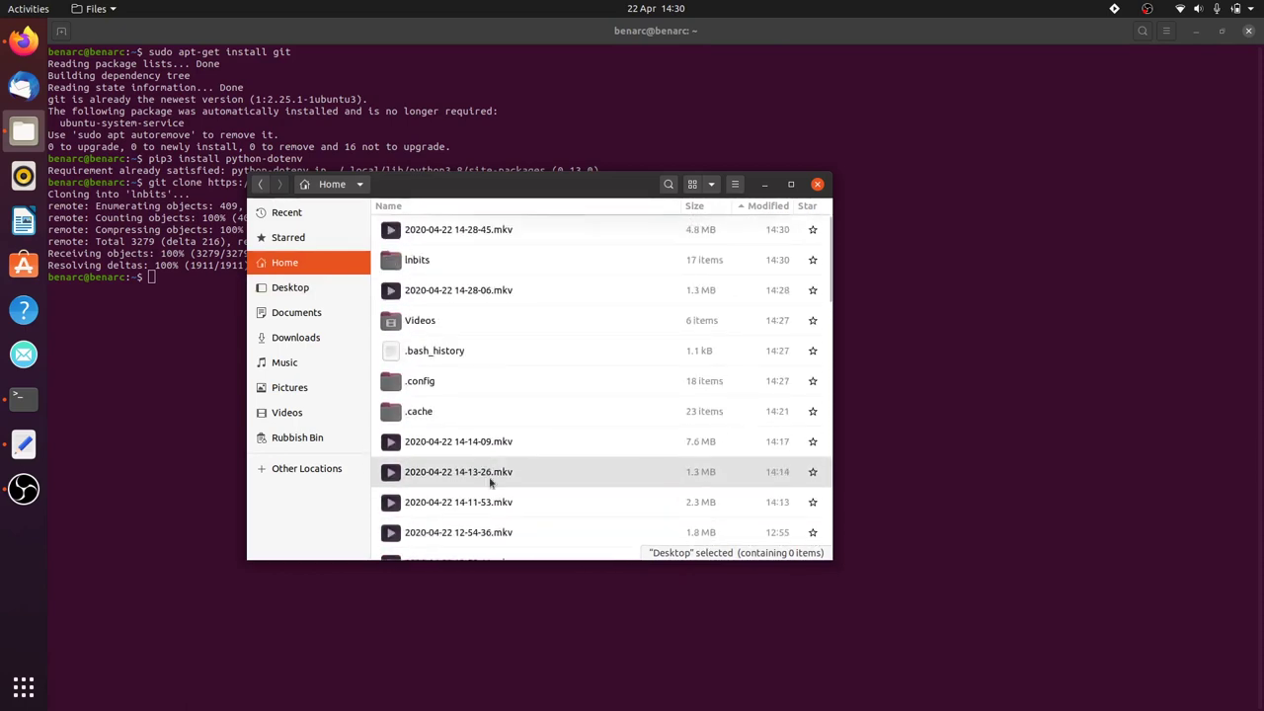
double_click(491, 269)
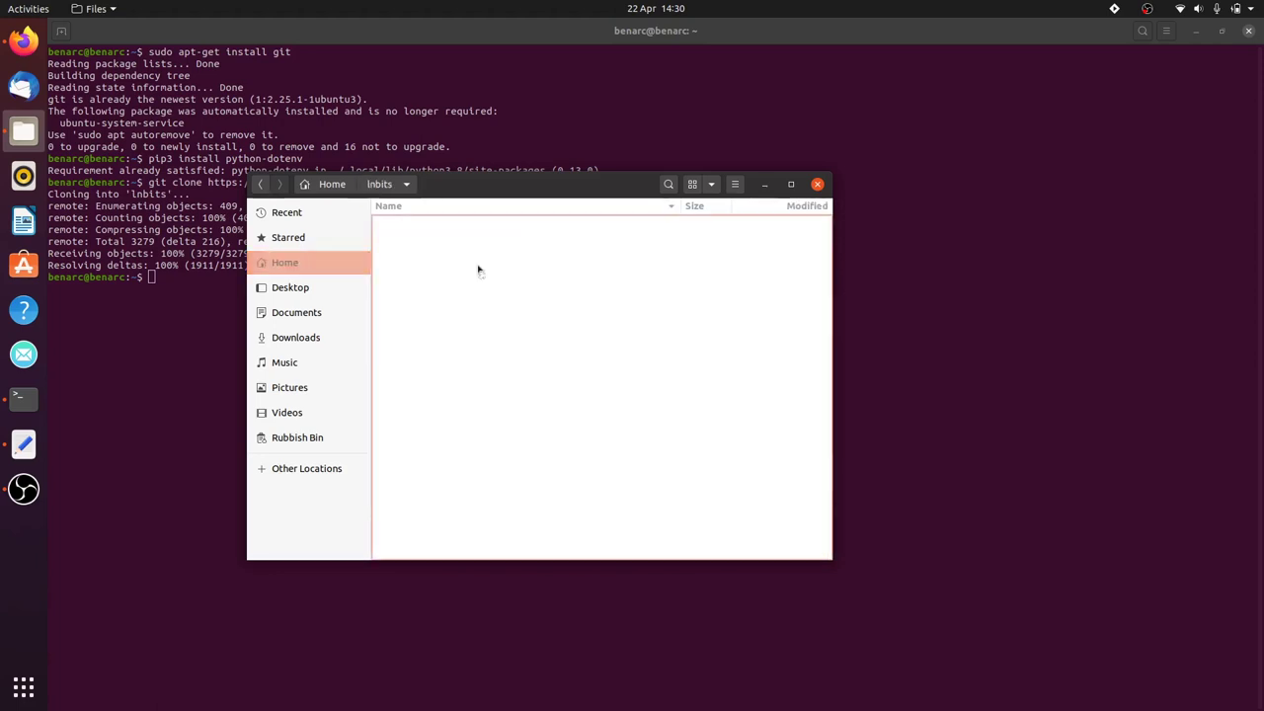
scroll(506, 348, "down", 3)
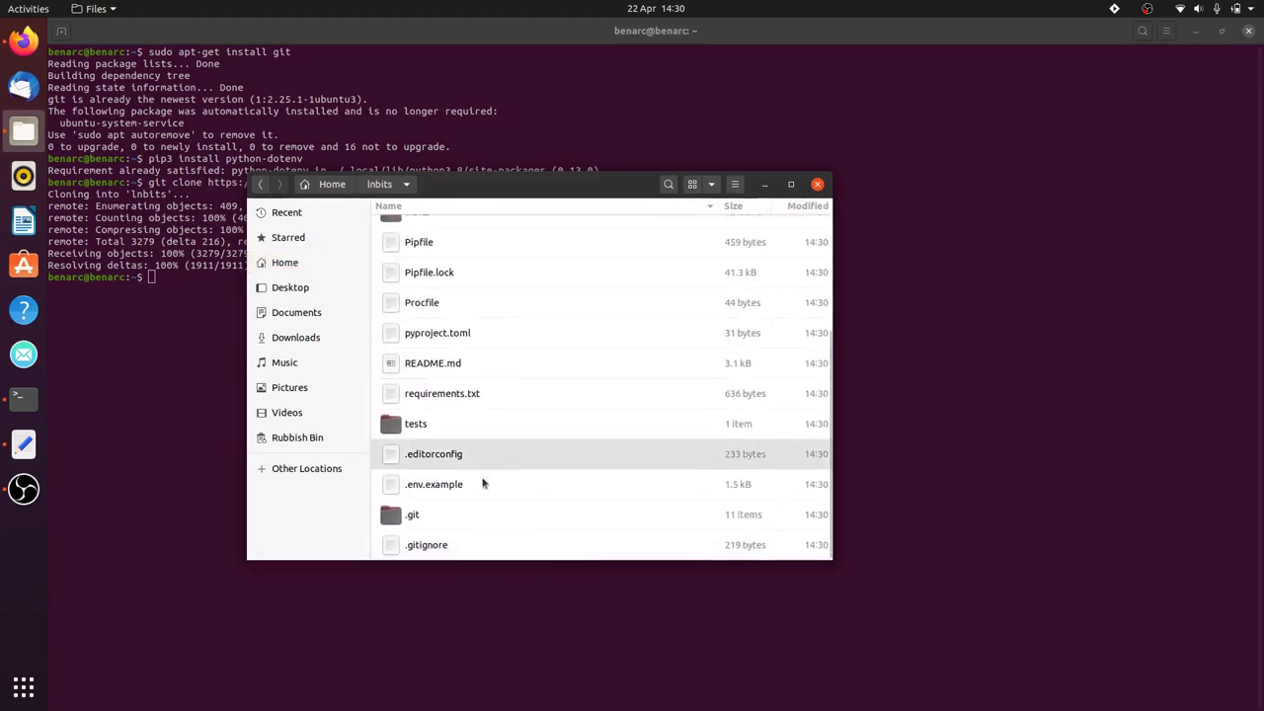
double_click(480, 485)
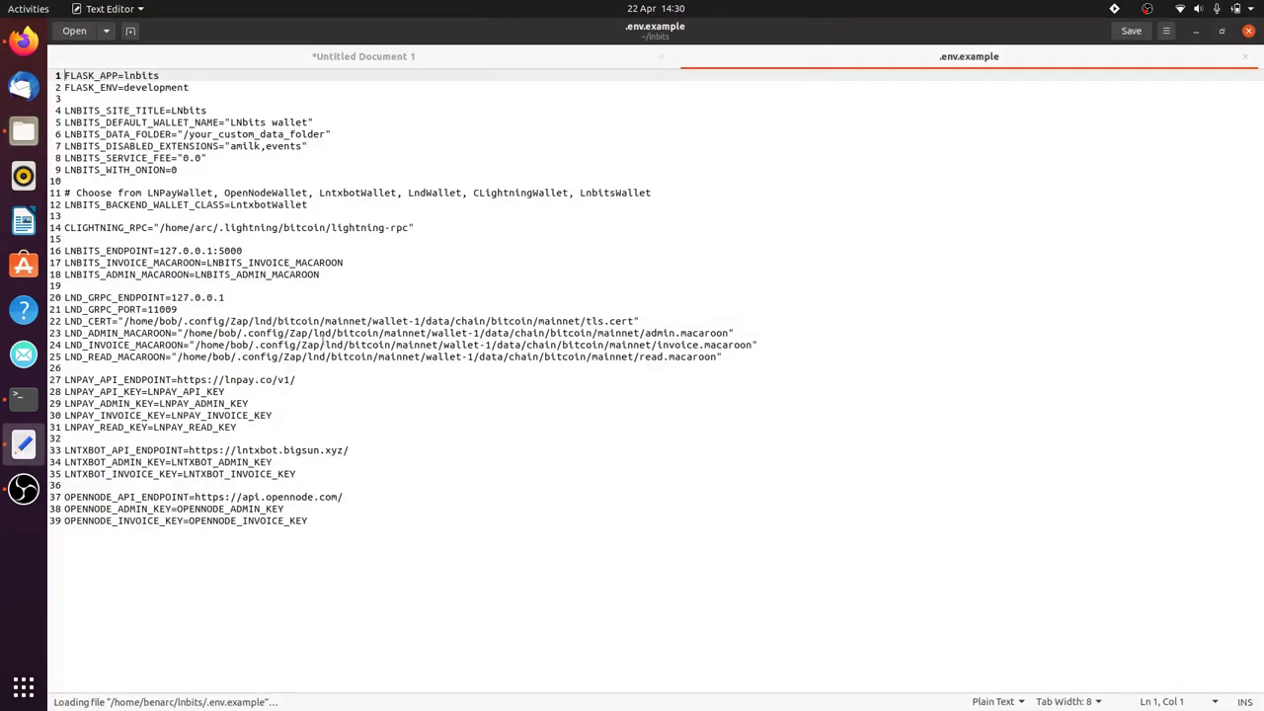
- Drop the lnbits/lnbits/data folder into Terminal to reveal its full path
left_click_drag(318, 135, 181, 135)
key("alt+Tab")
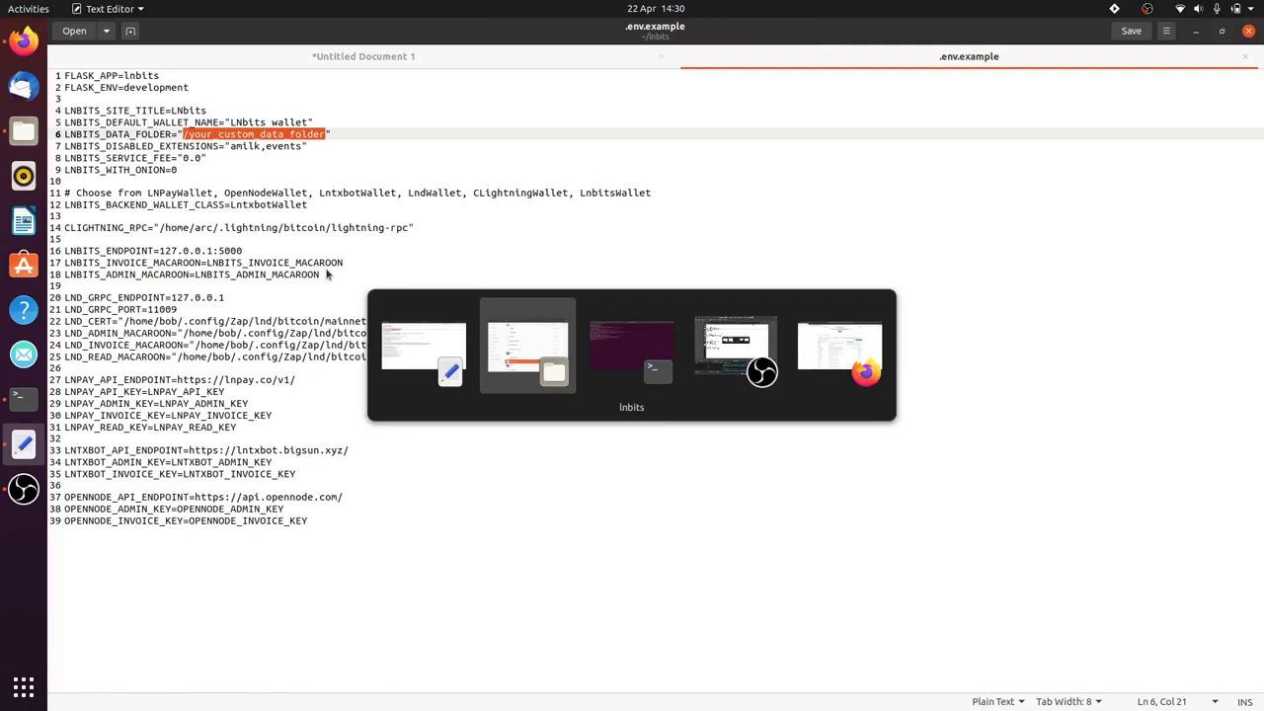
scroll(485, 313, "up", 5)
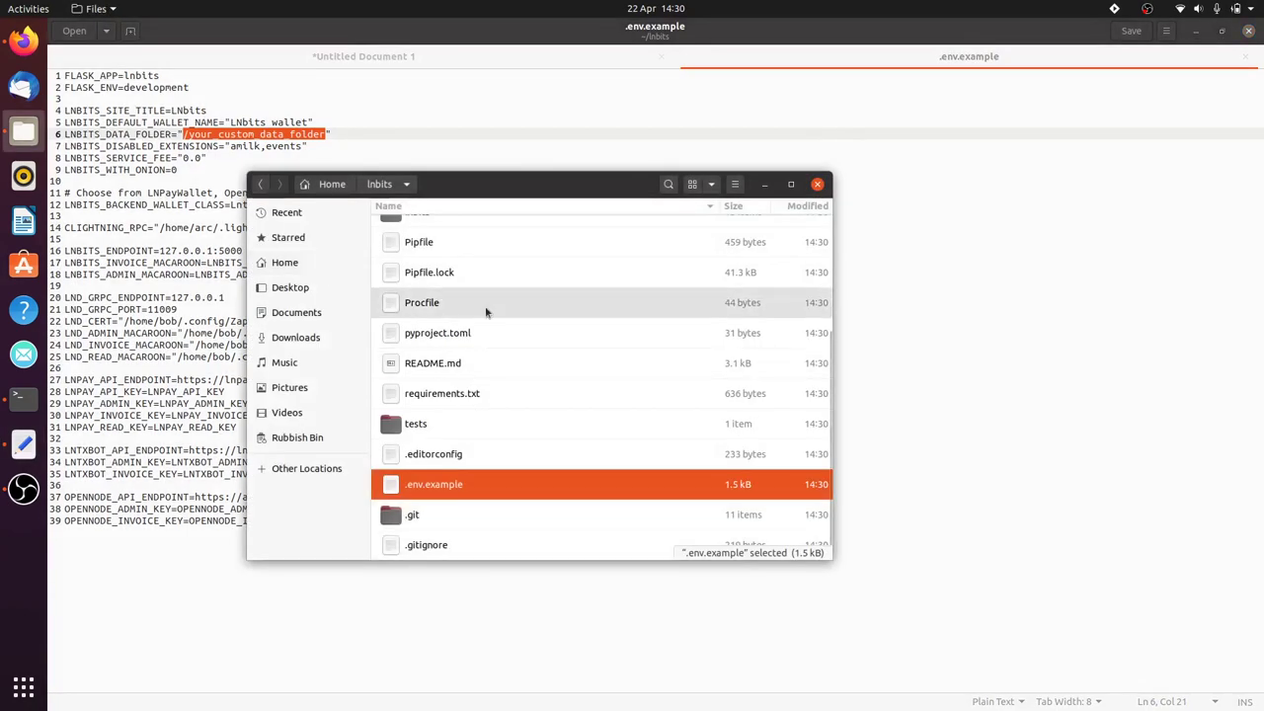
double_click(498, 379)
left_click(514, 320)
key("alt+Tab")
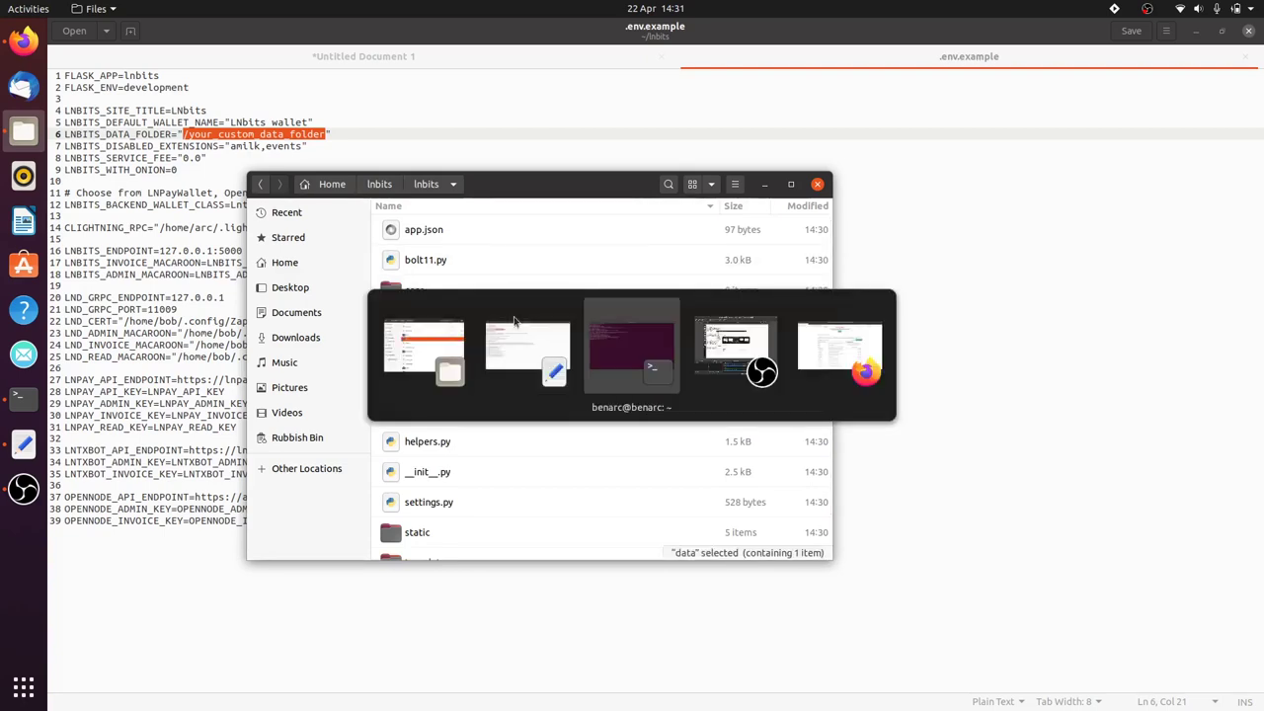
left_click_drag(513, 320, 173, 425)
- Copy the data folder path from Terminal and return to Text Editor
left_click_drag(339, 277, 152, 277)
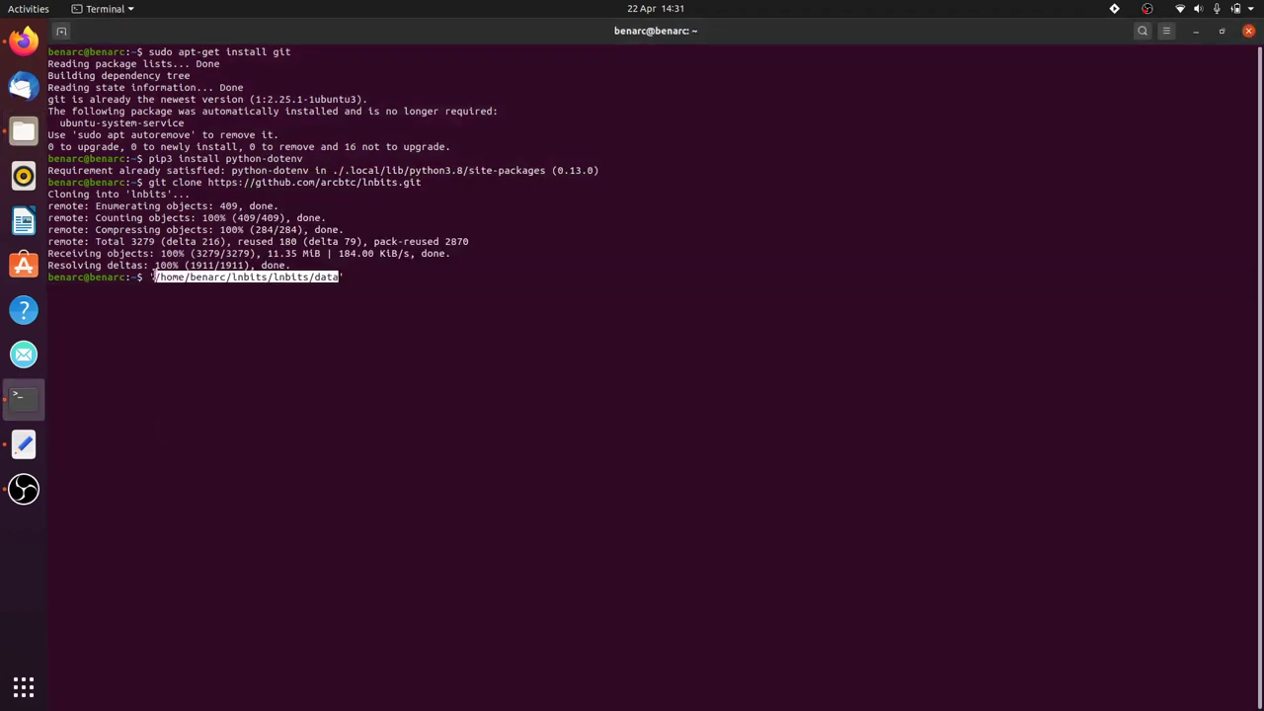
right_click(155, 278)
left_click(169, 285)
key("alt+Tab")
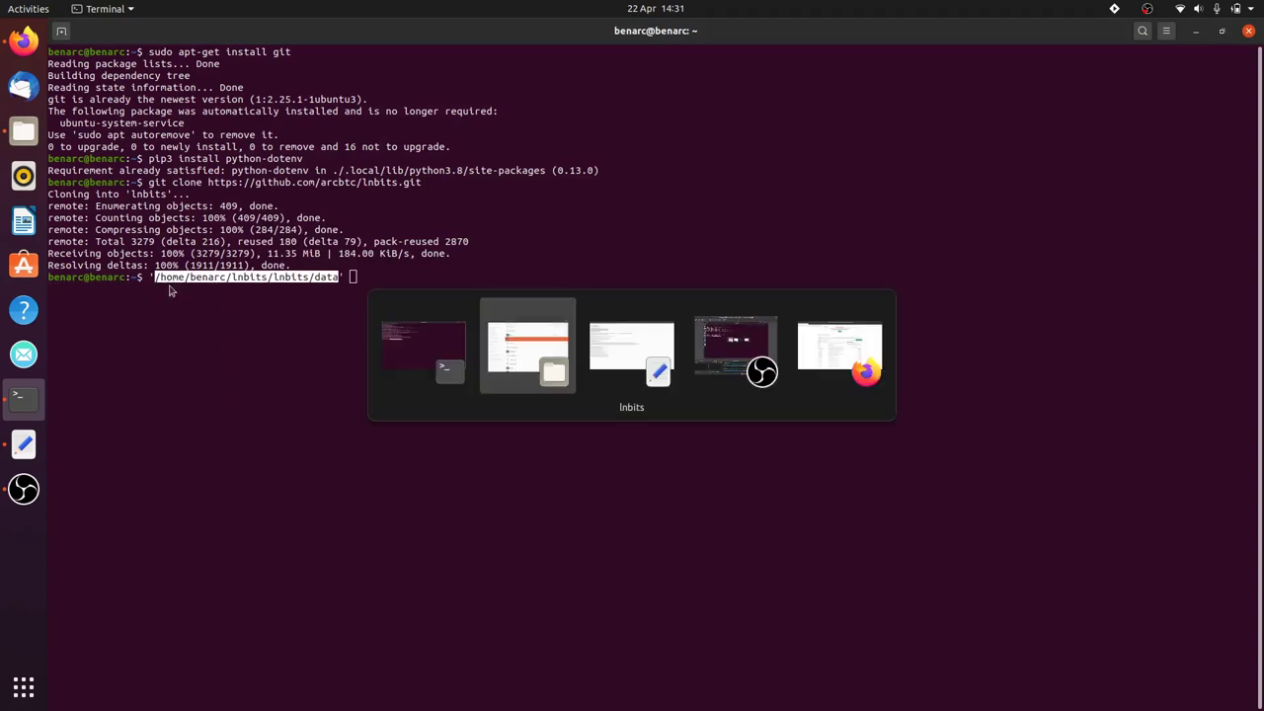
key("Tab")
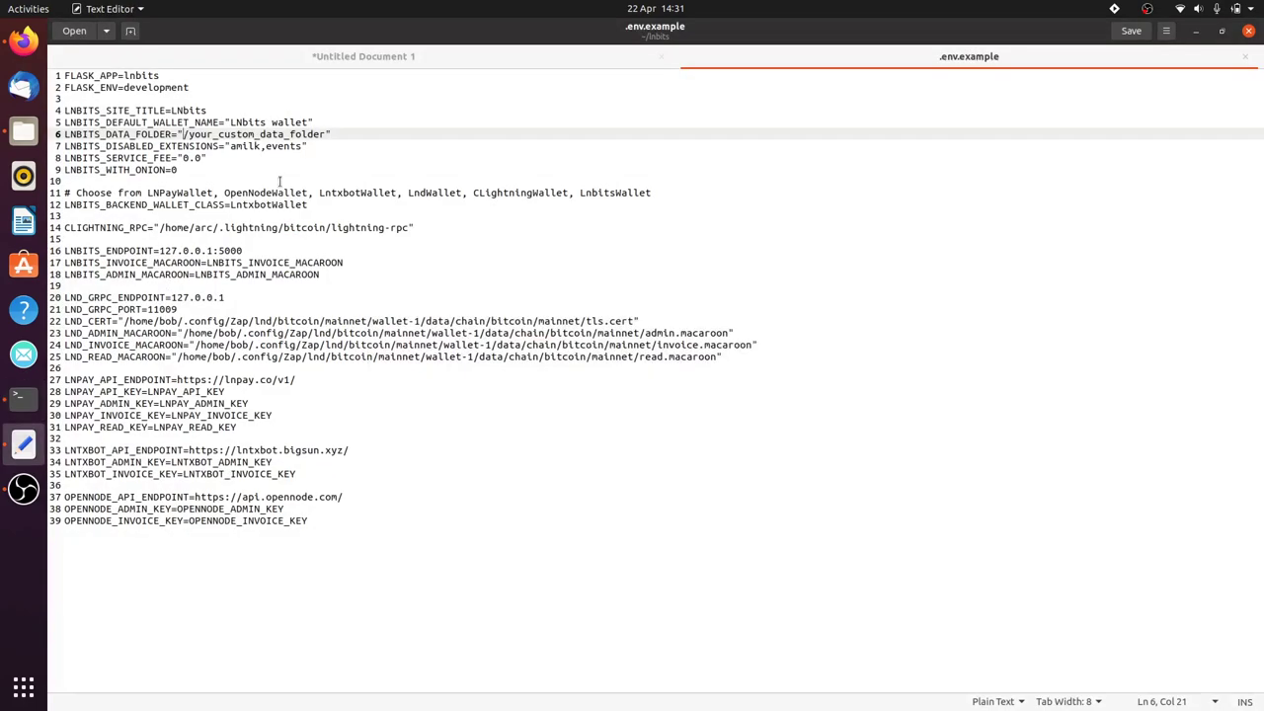
- Paste the data folder path on line 6, clear disabled extensions, and set backend to OpenNodeWallet
left_click_drag(327, 133, 184, 135)
key("ctrl+v")
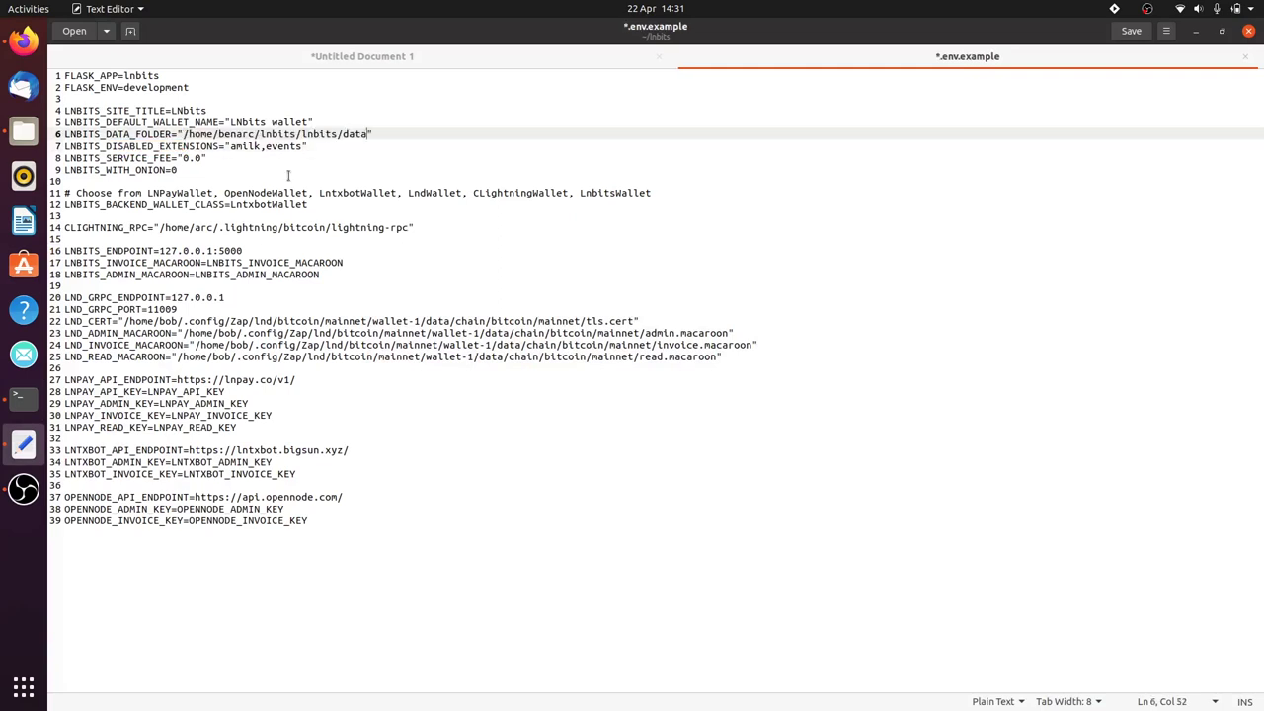
left_click_drag(298, 146, 226, 142)
key("BackSpace")
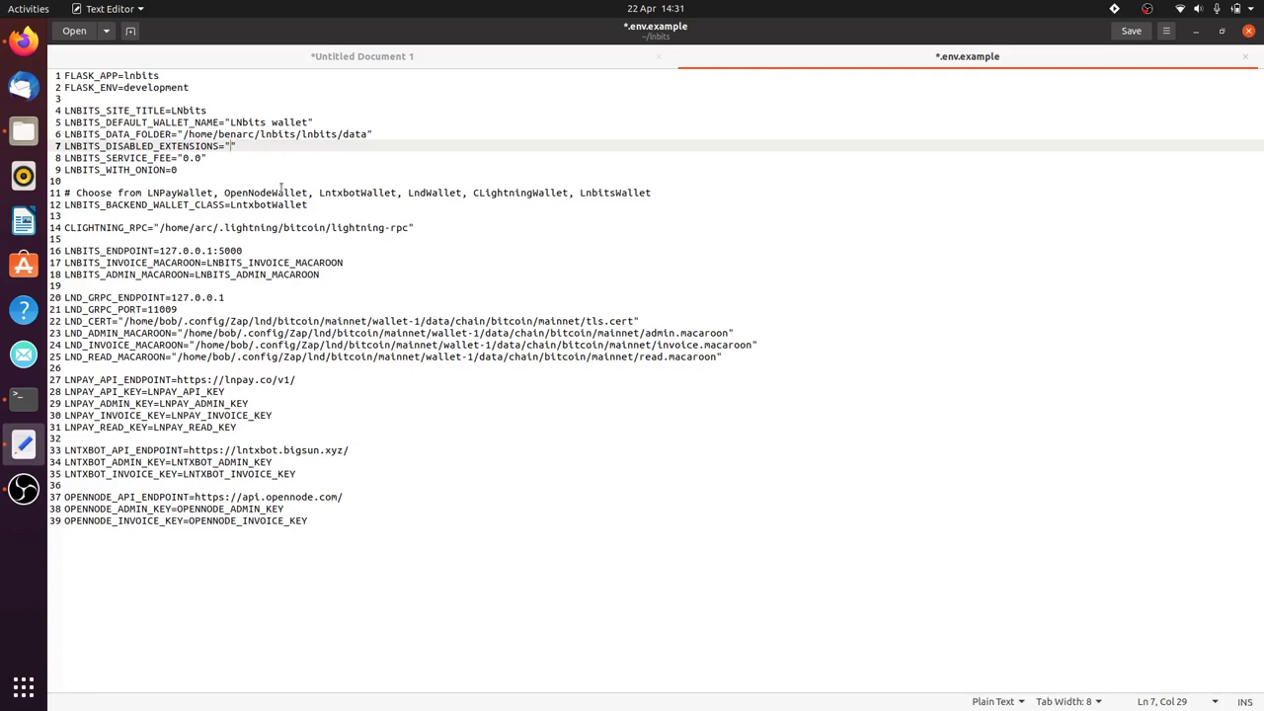
double_click(282, 192)
double_click(263, 204)
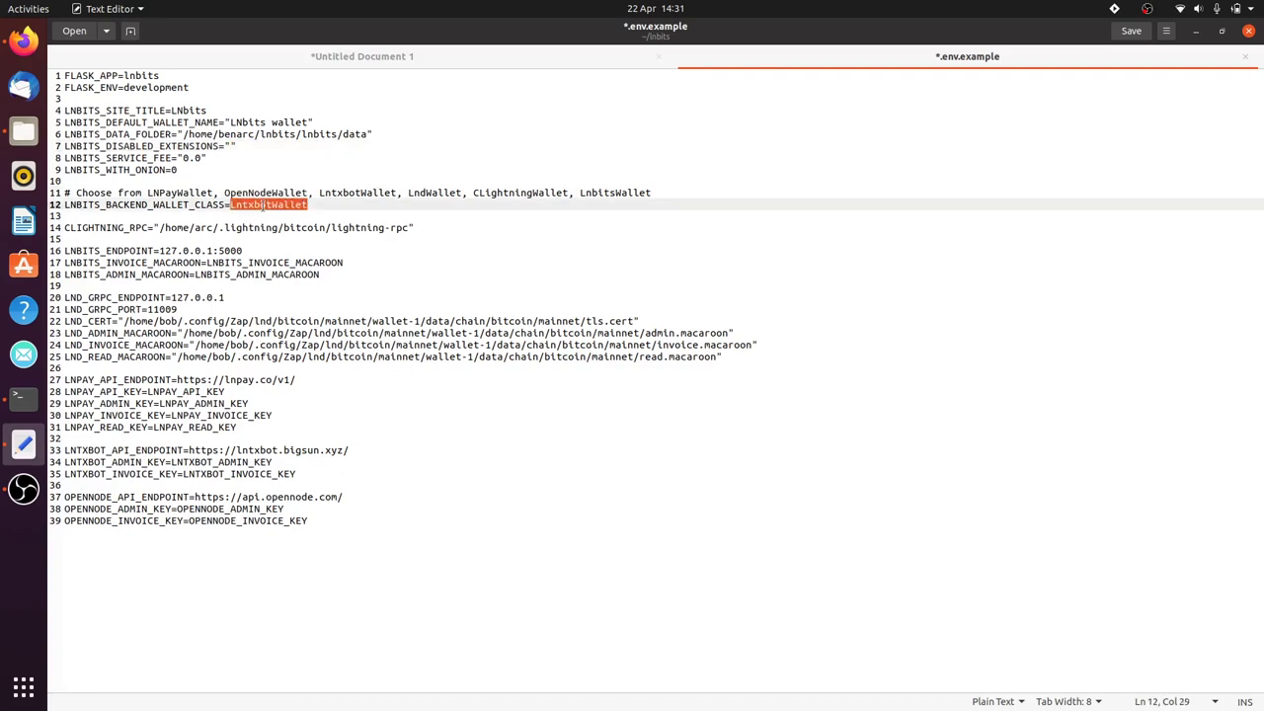
key("ctrl+v")
- Paste the OpenNode admin key into OPENNODE_ADMIN_KEY on line 38
left_click_drag(298, 509, 177, 509)
left_click(416, 56)
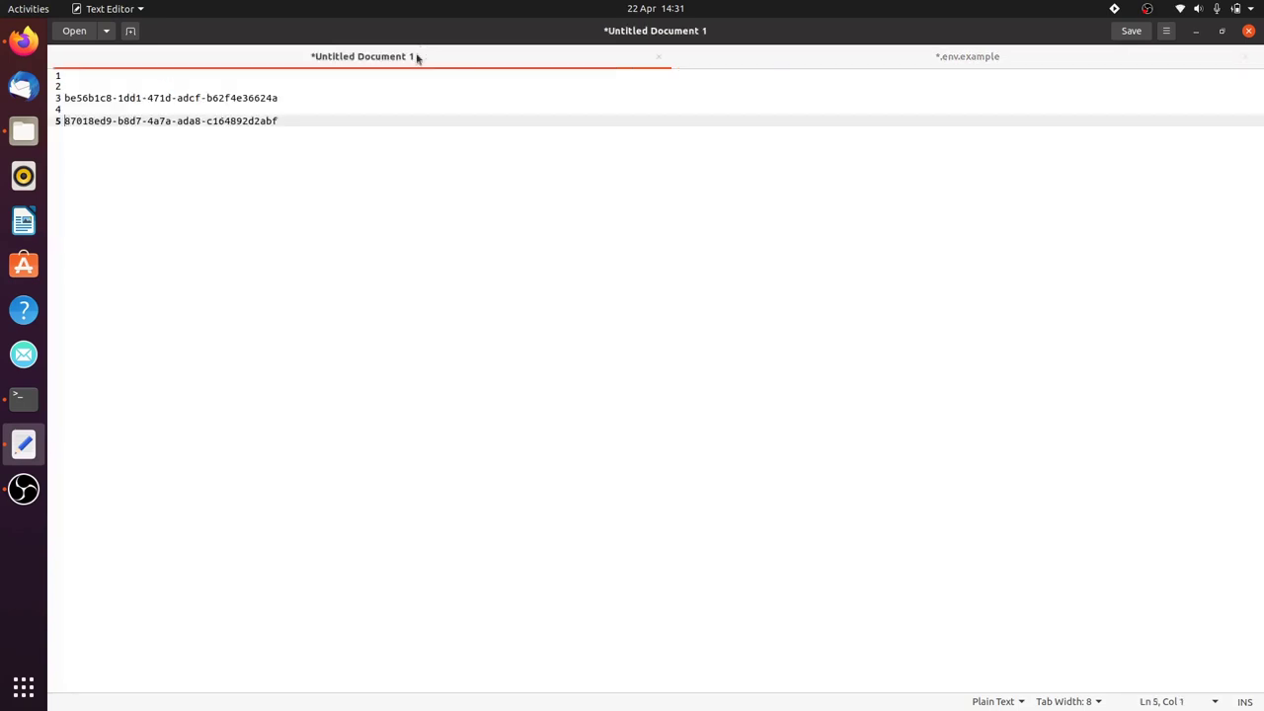
left_click_drag(288, 98, 63, 98)
key("ctrl+v")
key("ctrl+z")
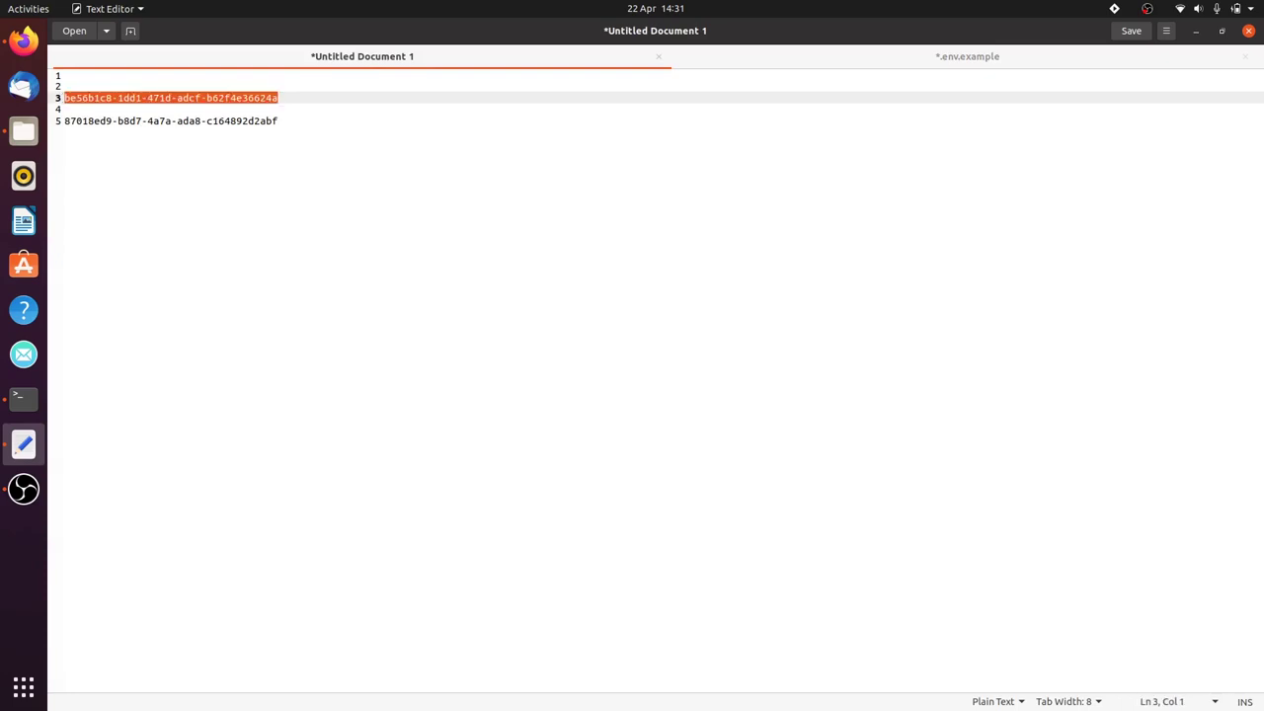
left_click(849, 62)
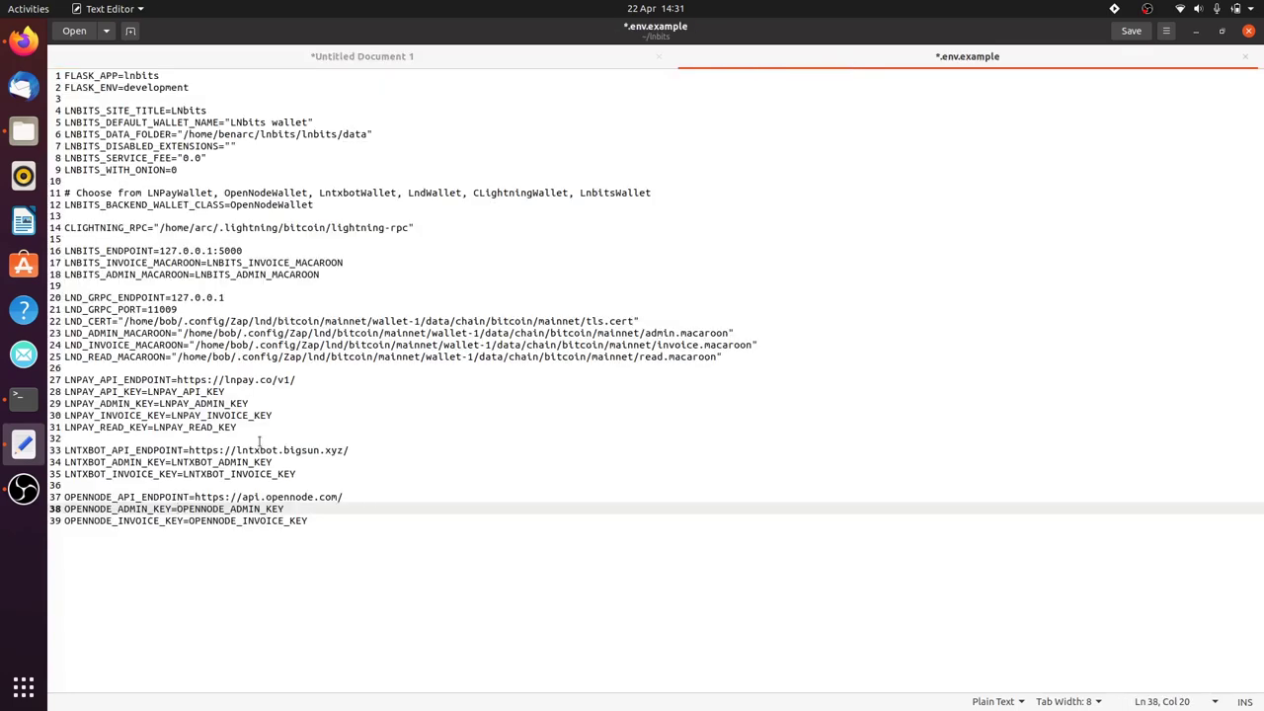
left_click_drag(287, 509, 177, 510)
key("ctrl+v")
- Paste the OpenNode invoice key into OPENNODE_INVOICE_KEY on line 39
left_click(304, 50)
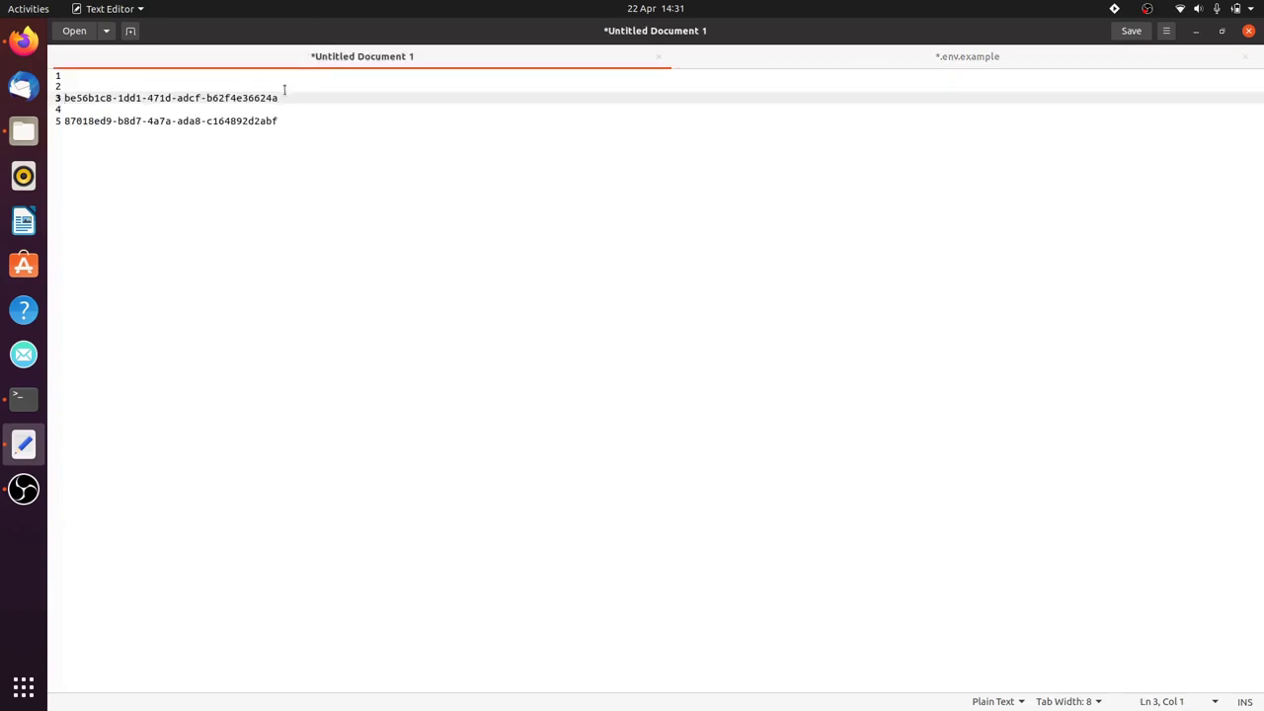
left_click_drag(278, 121, 62, 123)
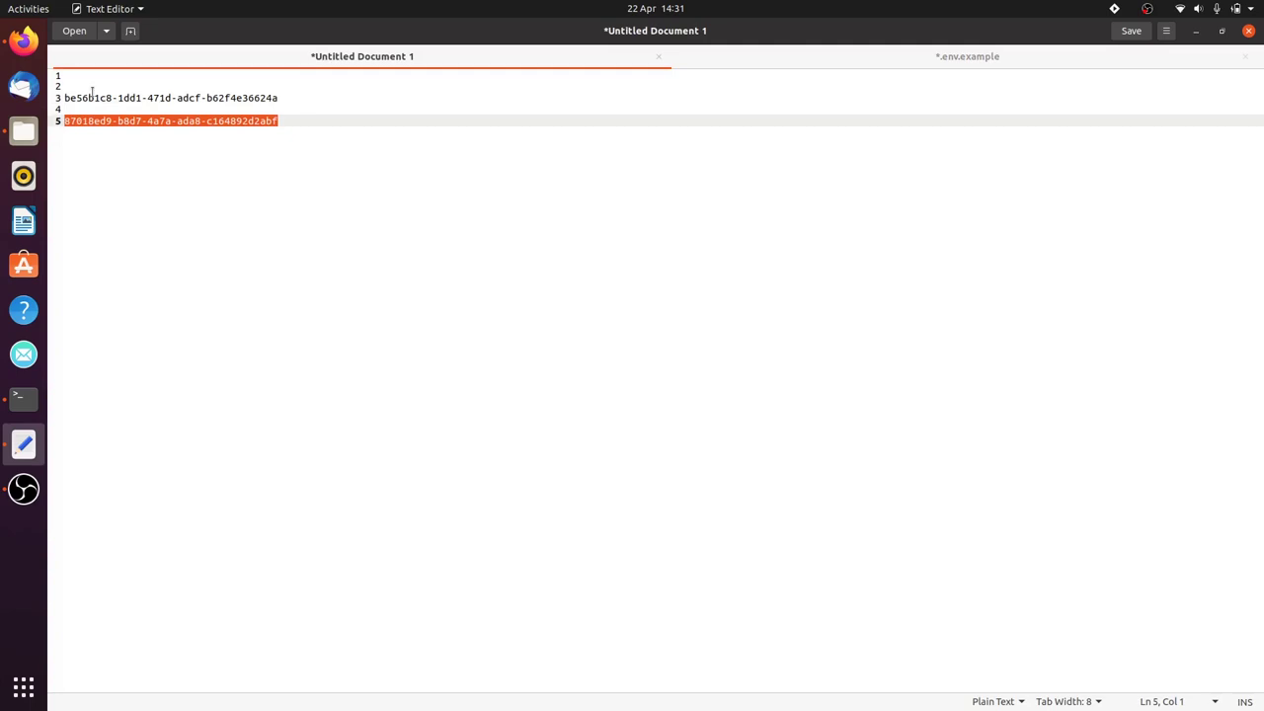
left_click(957, 54)
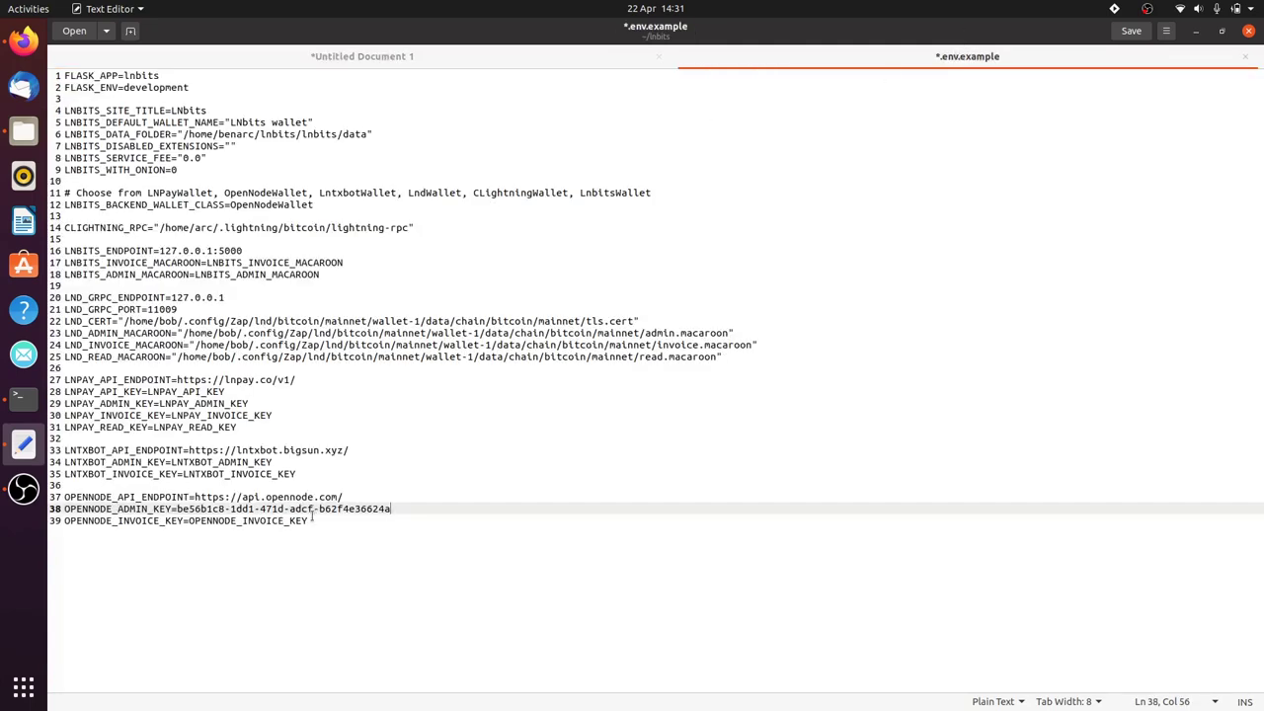
left_click_drag(313, 517, 195, 521)
key("ctrl+v")
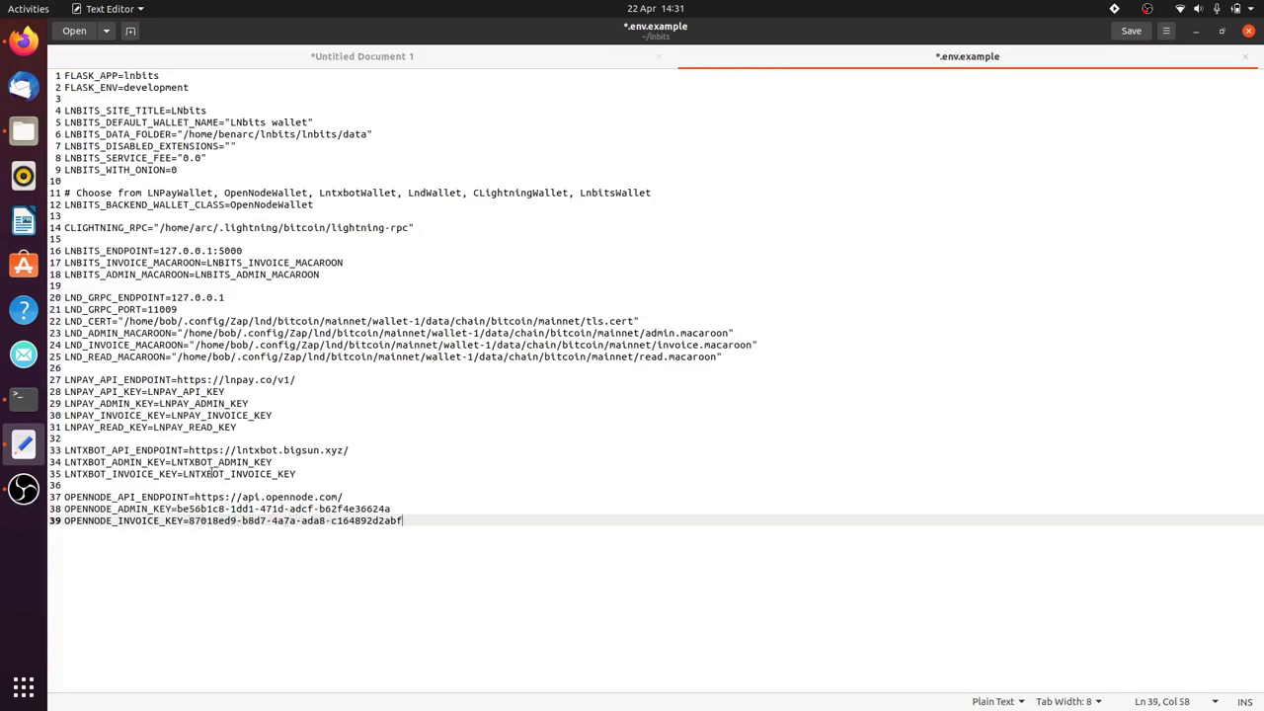
- Save the file as .env by removing .example from the name
left_click(1167, 33)
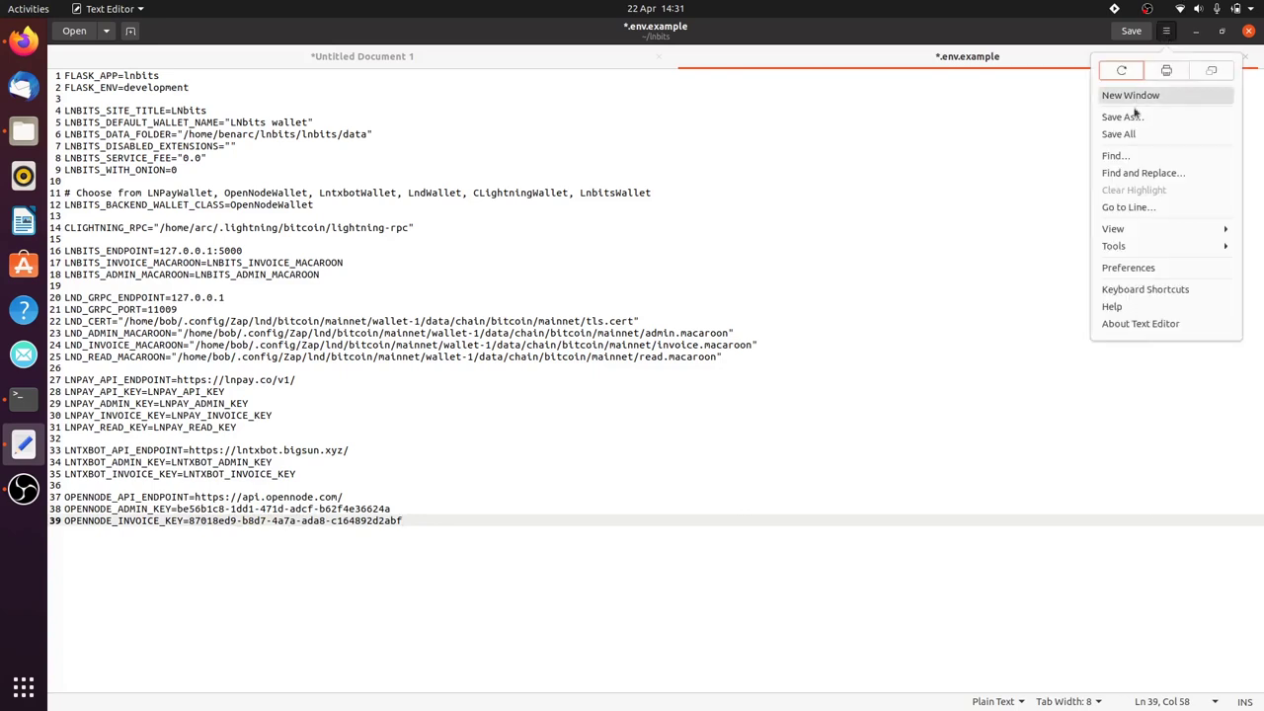
left_click(1132, 120)
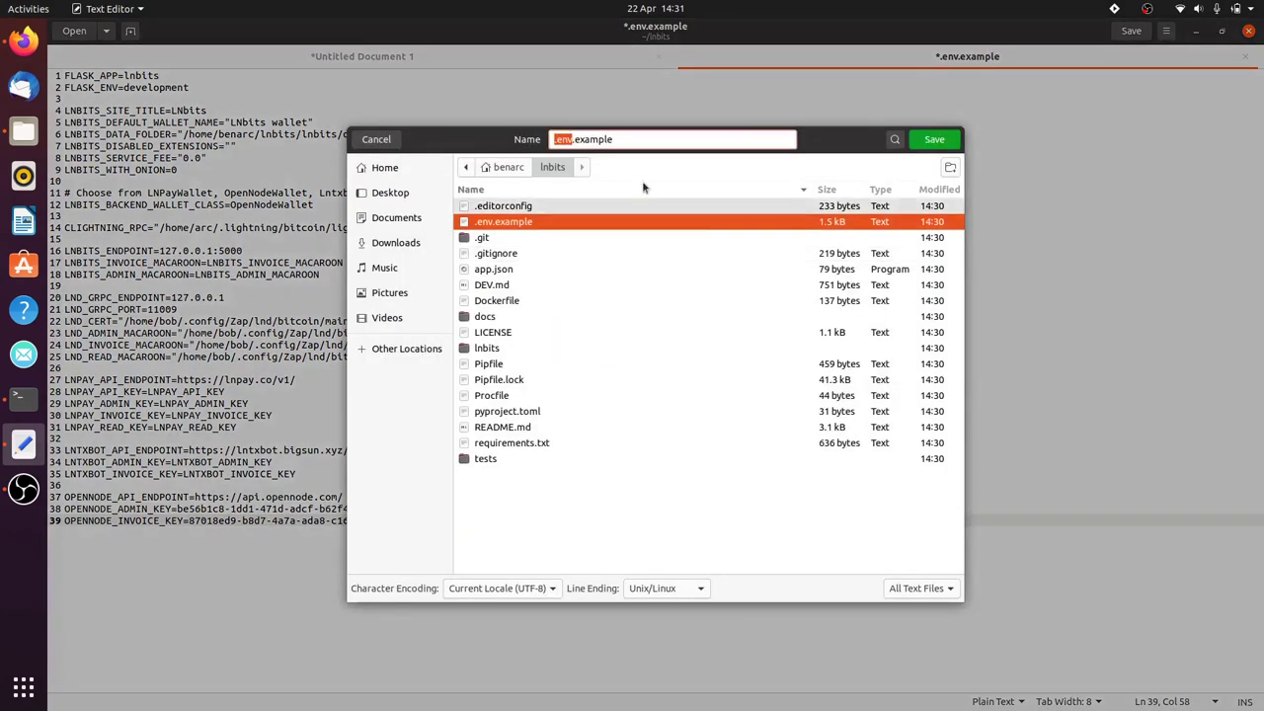
left_click(597, 139)
left_click_drag(571, 140, 668, 140)
key("BackSpace")
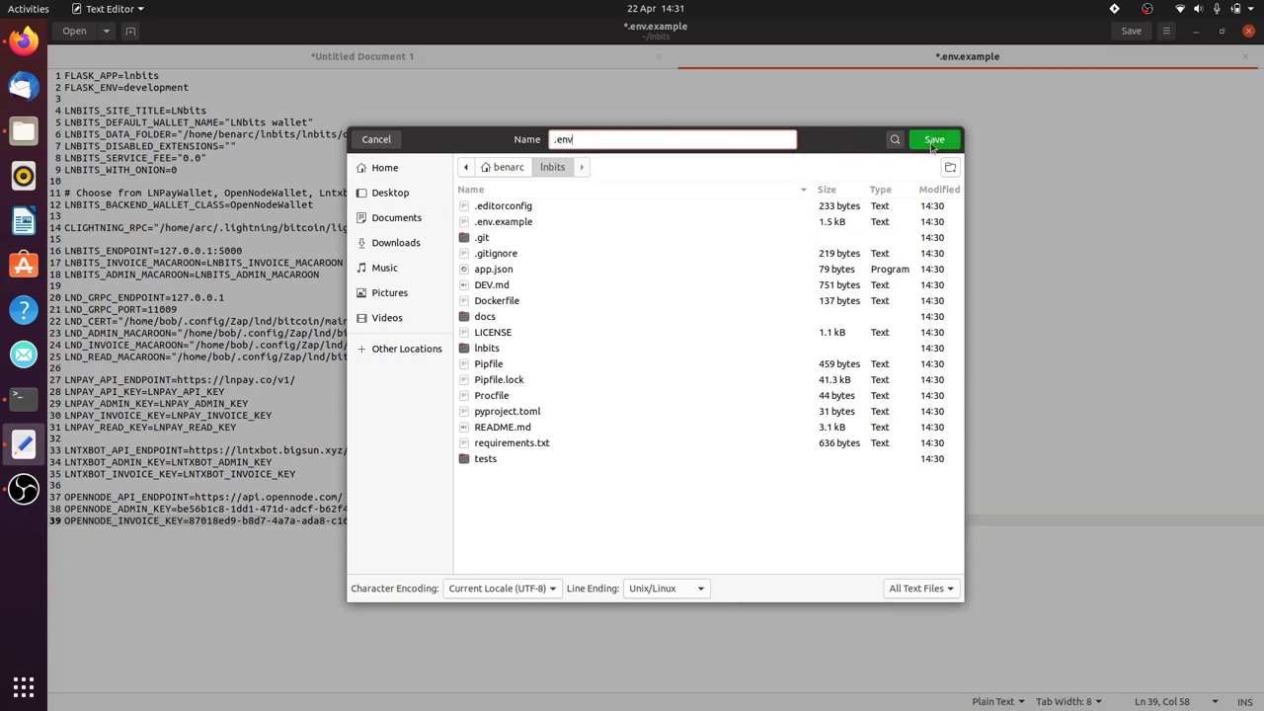
left_click(933, 141)
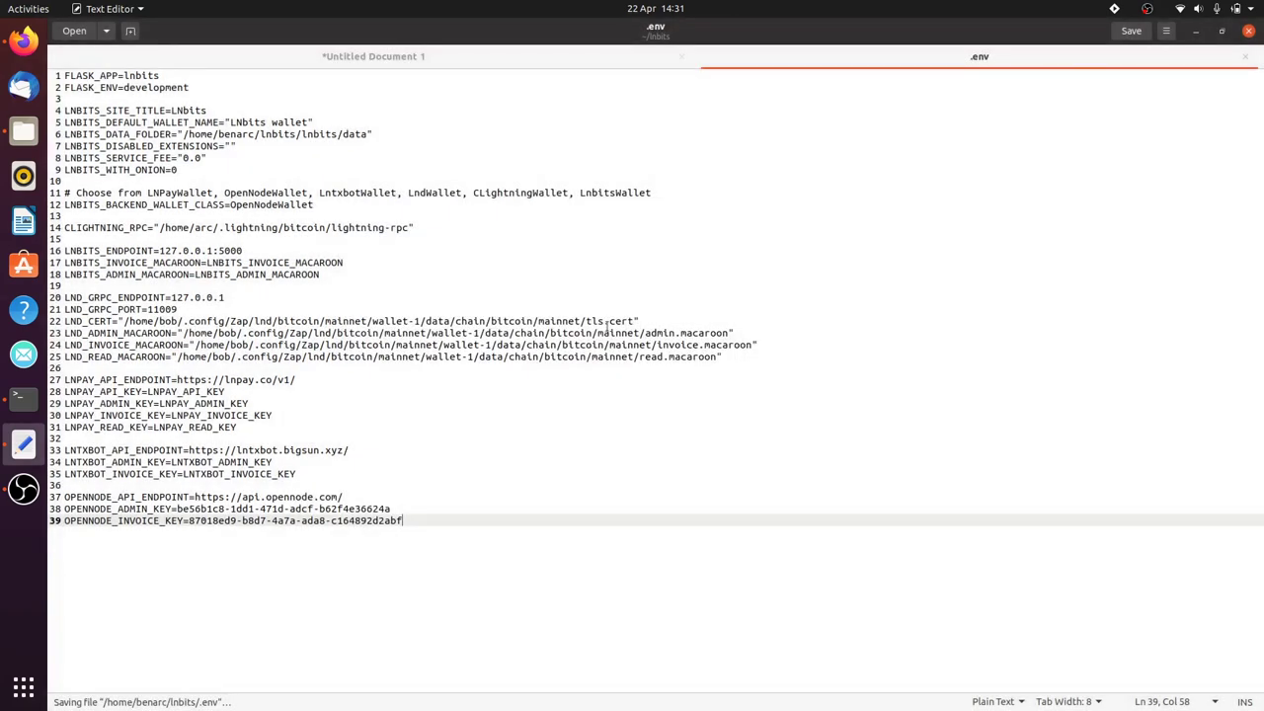
- Change LNBITS_SITE_TITLE to LNbitstest and save .env
left_click(204, 109)
mouse_move(210, 110)
left_mouse_down()
mouse_move(175, 109)
mouse_move(210, 110)
left_mouse_up()
type("test")
key("ctrl+s")
key("alt+Tab")
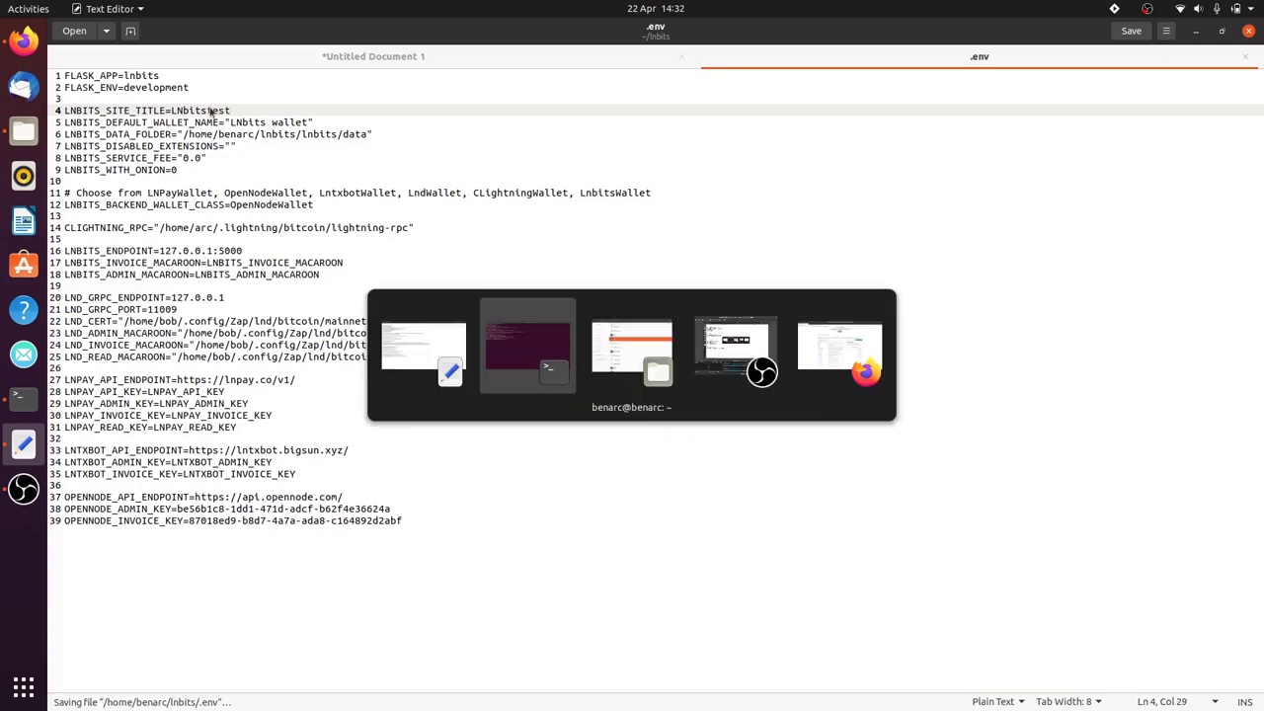
- In the lnbits folder, run pipenv install --dev and enter pipenv shell
key("BackSpace")
key("BackSpace")
key("BackSpace")
key("BackSpace")
key("BackSpace")
key("BackSpace")
key("BackSpace")
key("BackSpace")
key("BackSpace")
key("BackSpace")
key("BackSpace")
key("BackSpace")
key("BackSpace")
key("BackSpace")
key("BackSpace")
key("BackSpace")
key("BackSpace")
key("BackSpace")
key("BackSpace")
key("BackSpace")
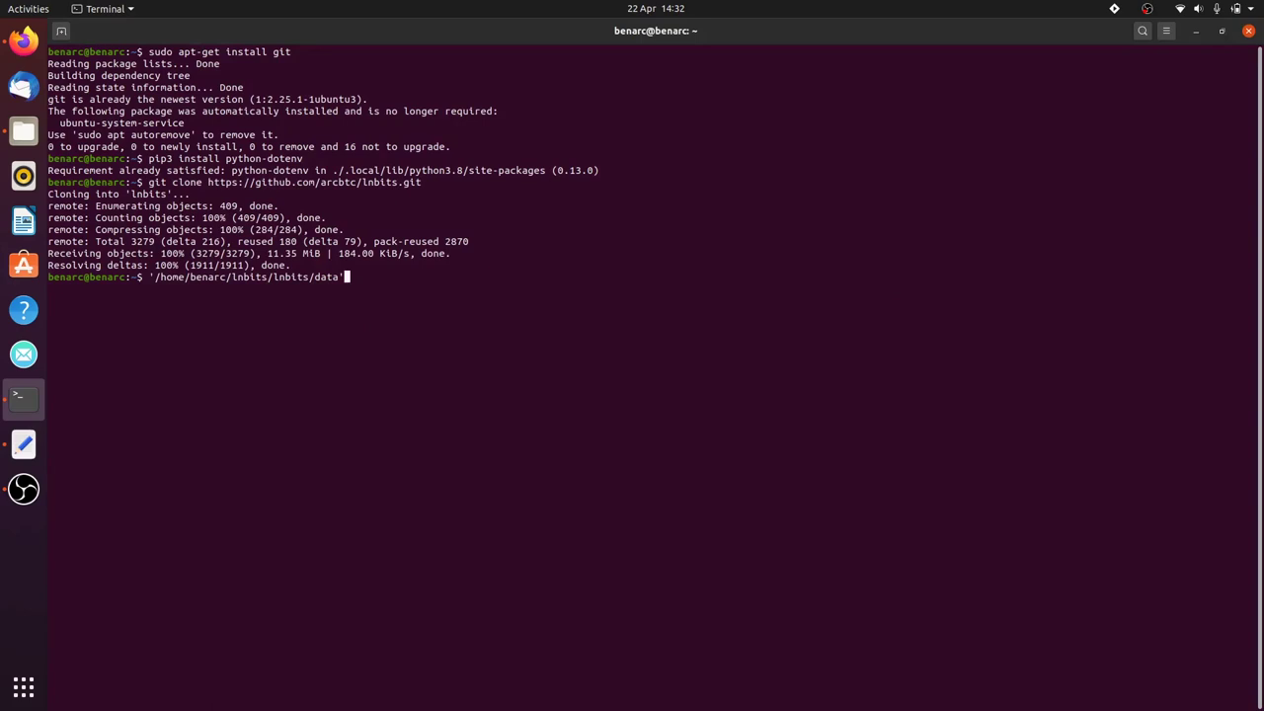
type("cd ln")
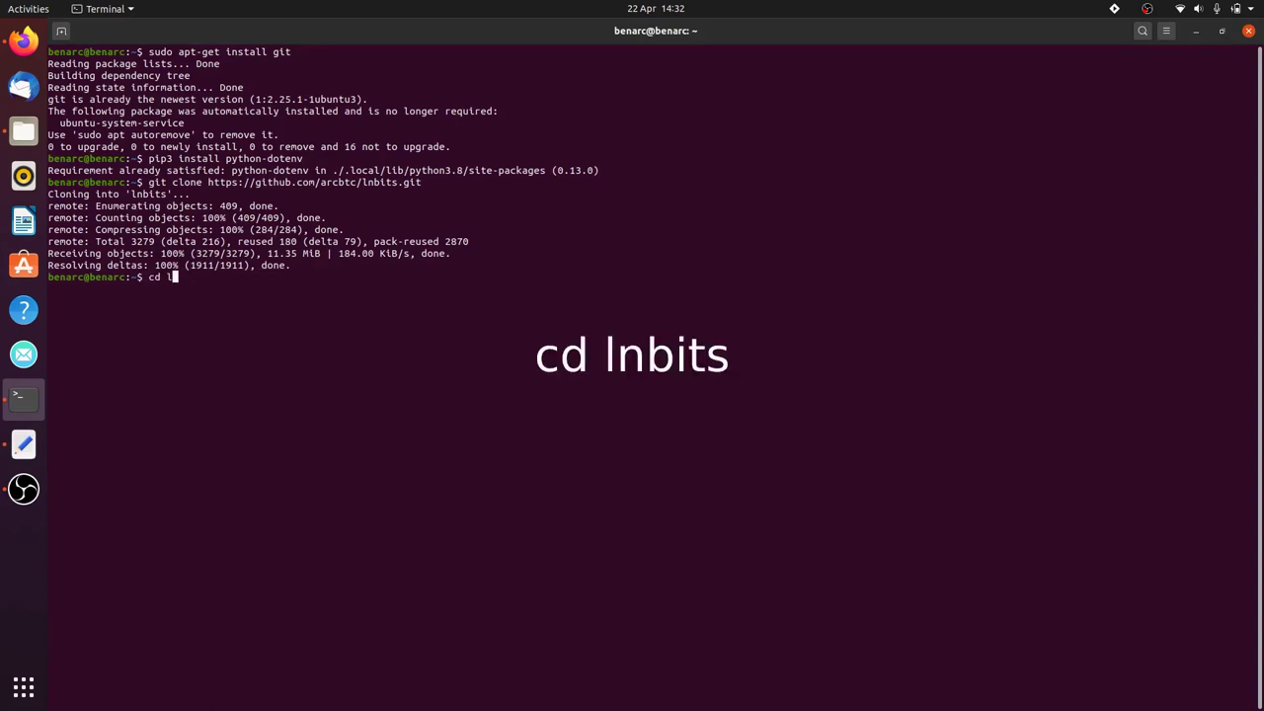
type("bits")
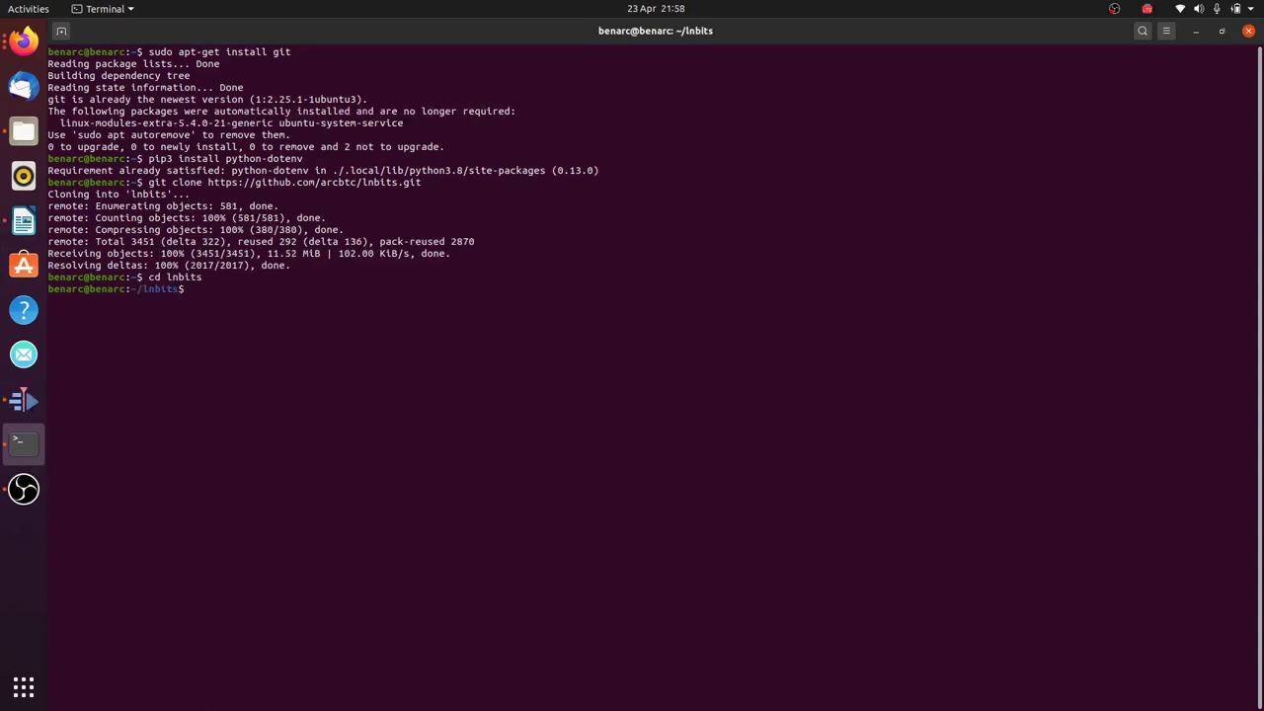
type("pipenv install ")
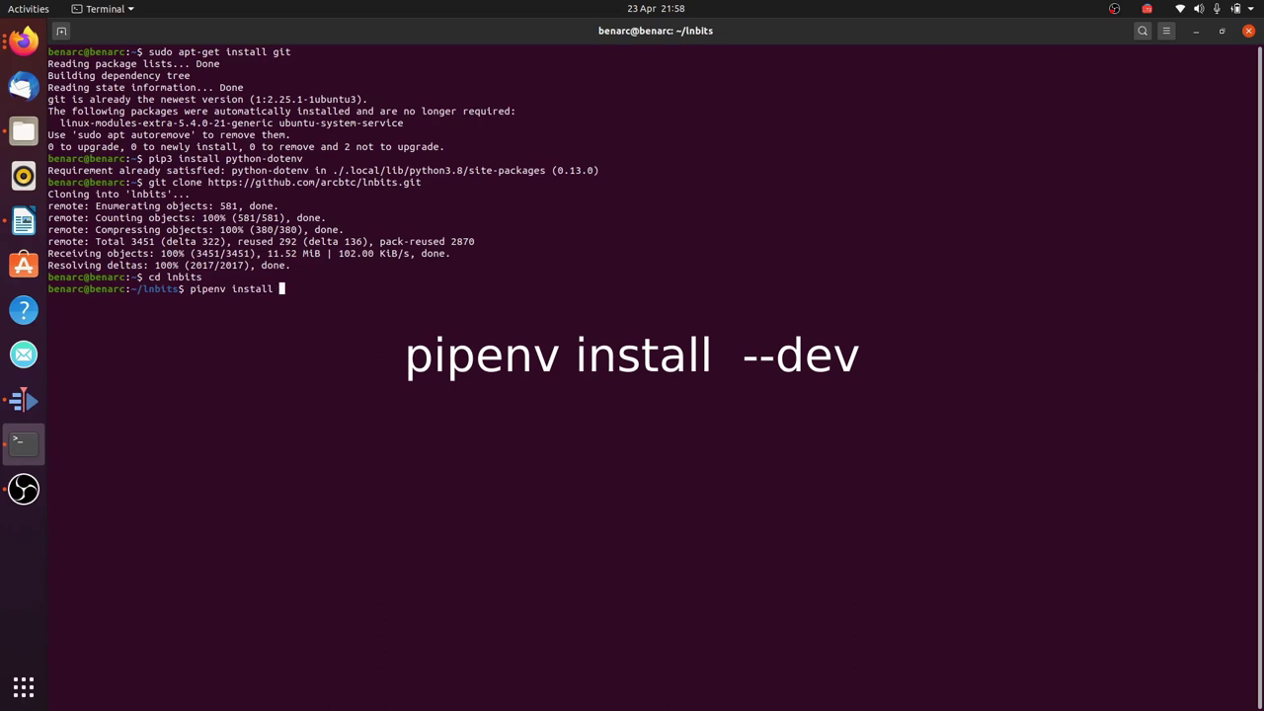
type("--dev")
key("Return")
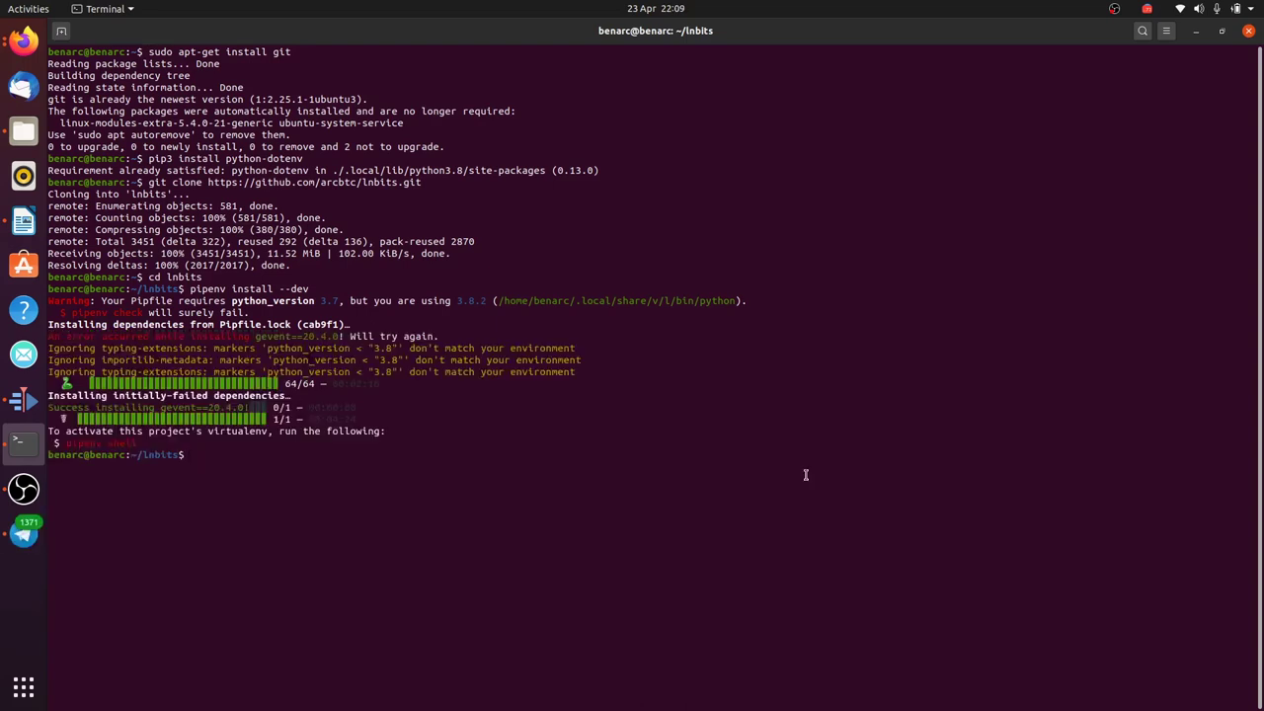
type("pipen")
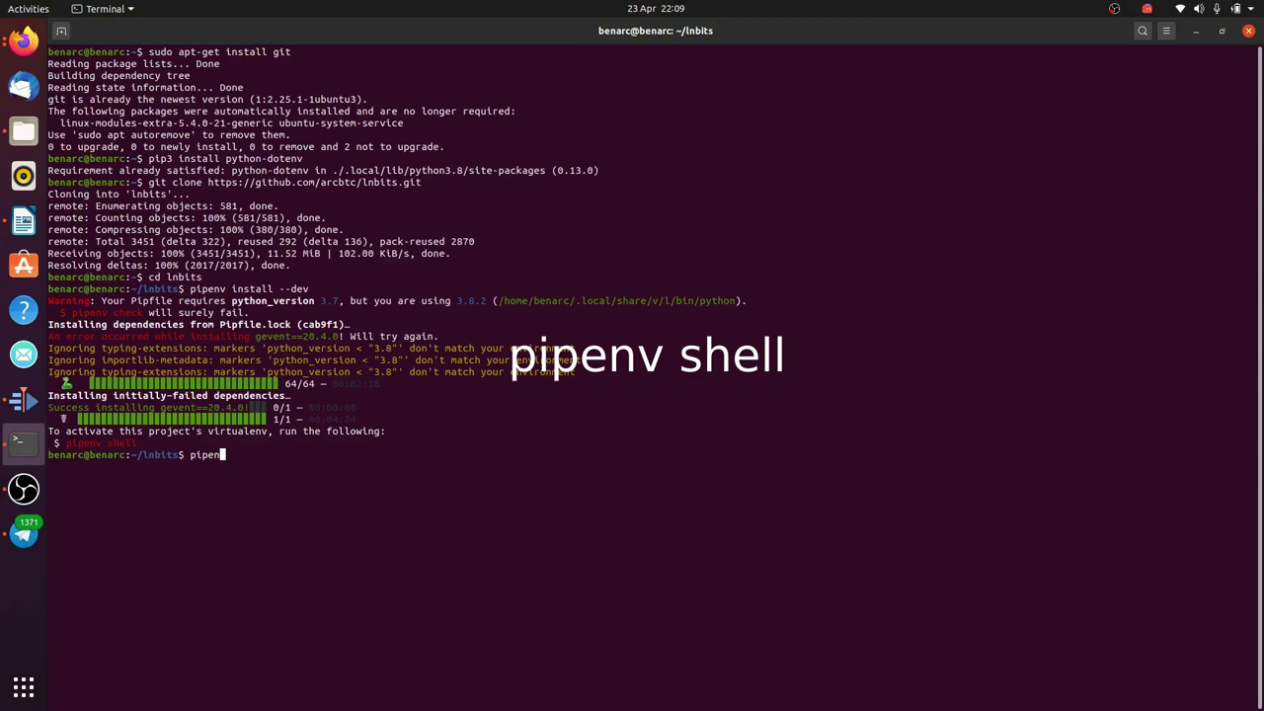
type("v shell")
key("Return")
- Run flask migrate, then start the server with flask run
type("fla")
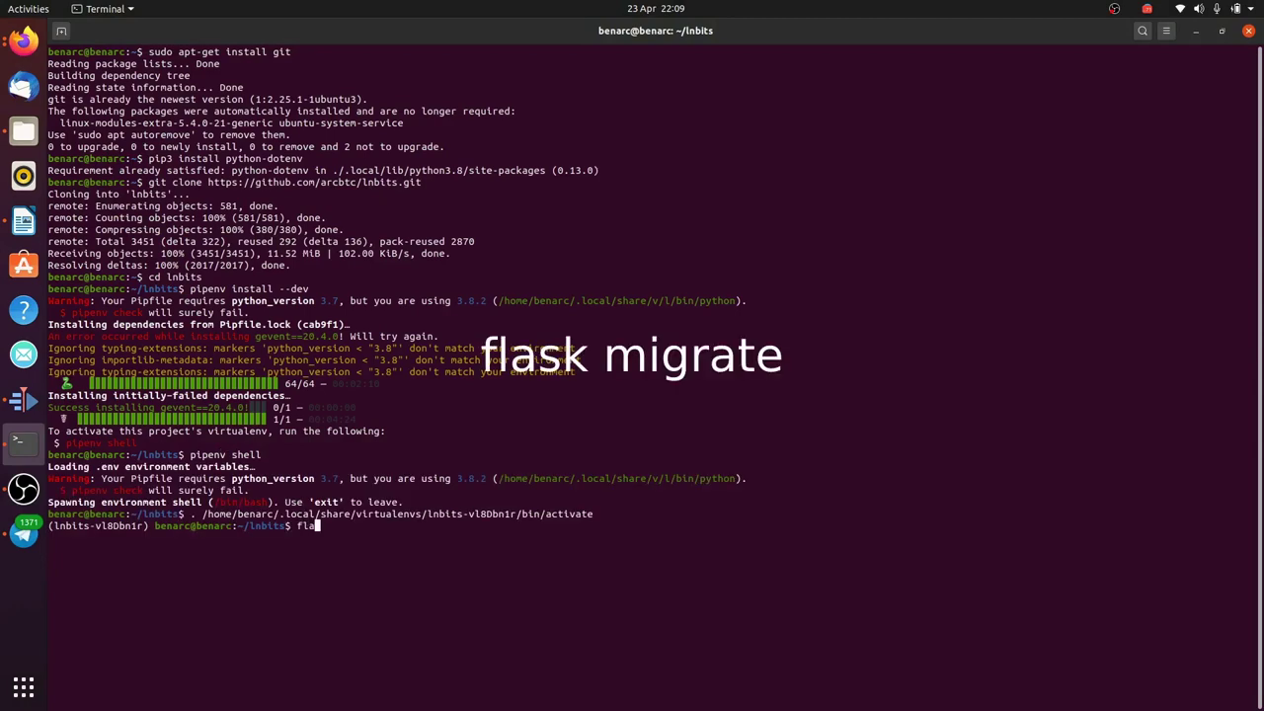
type("sk migrate")
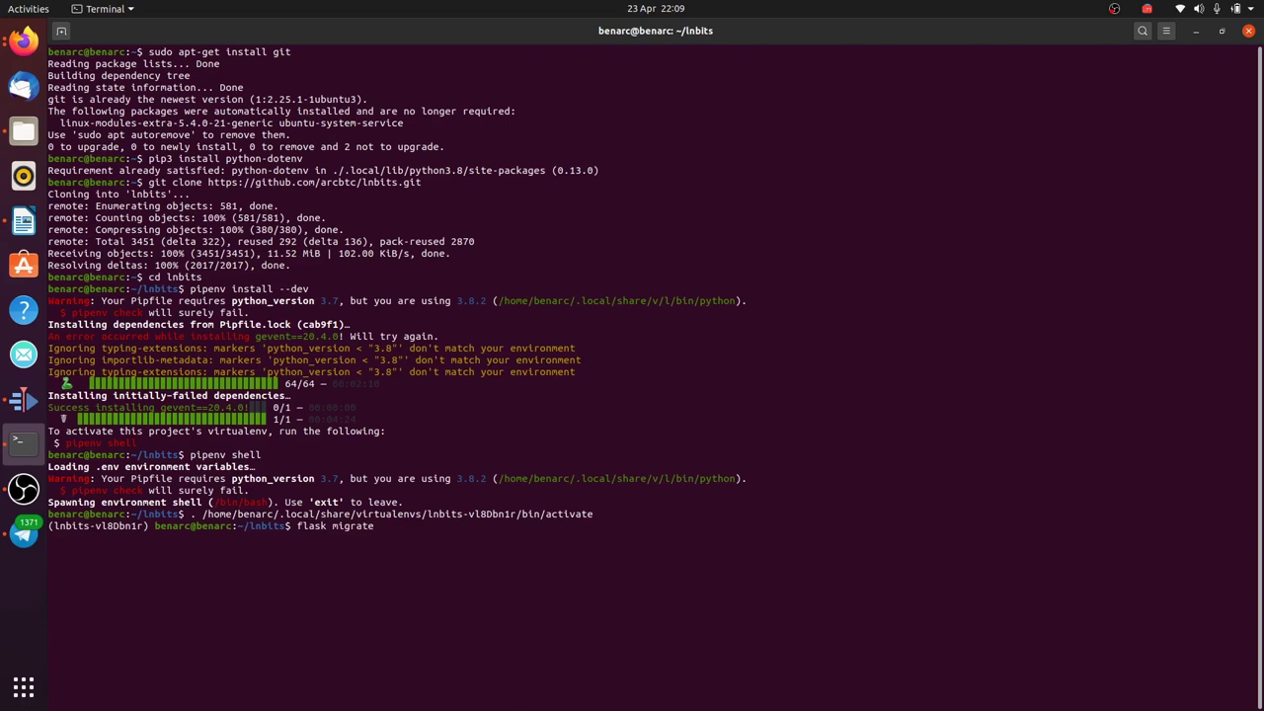
key("Return")
type("flask r")
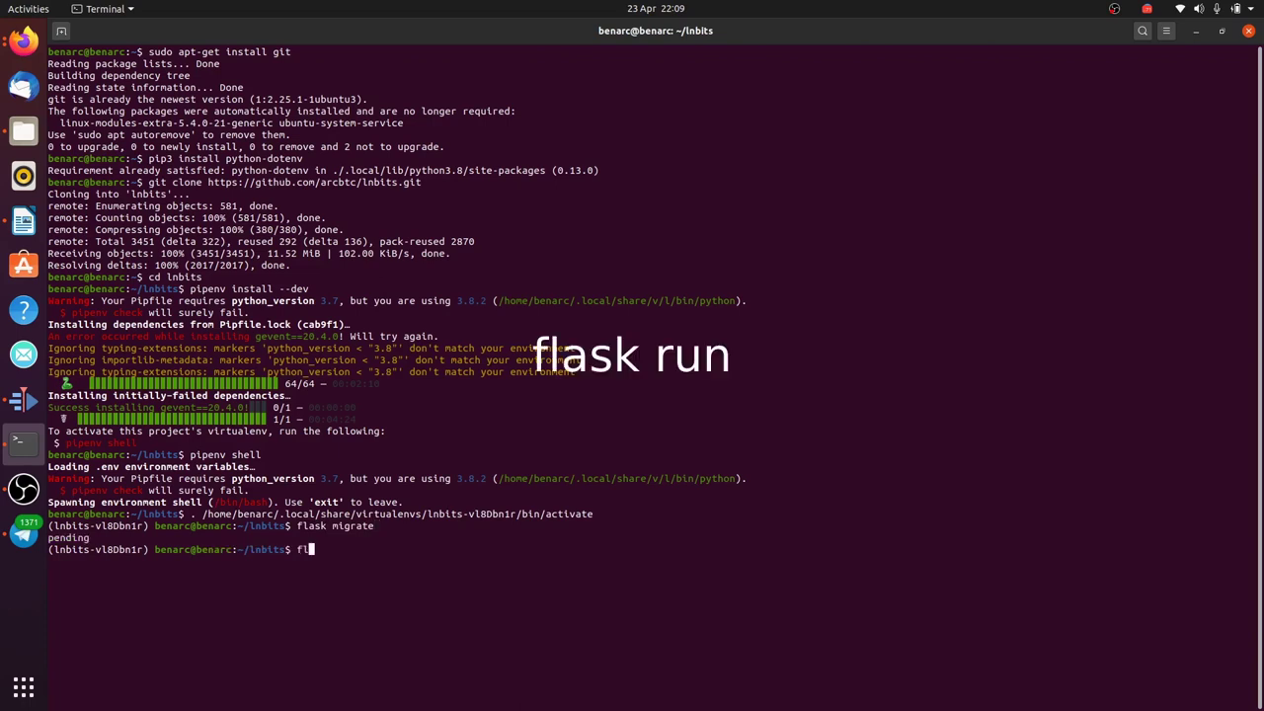
type("un")
key("Return")
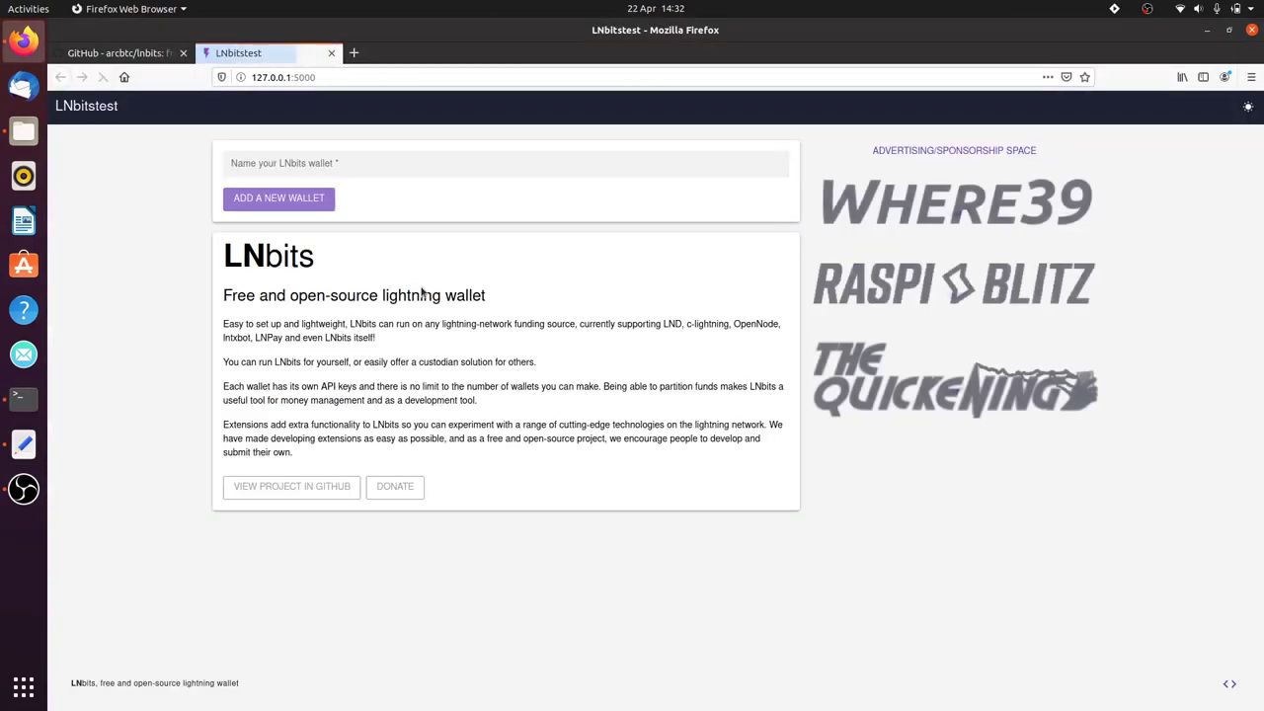
- Create a new LNbits wallet named 'test wallet'
left_click(410, 158)
type("test wallet")
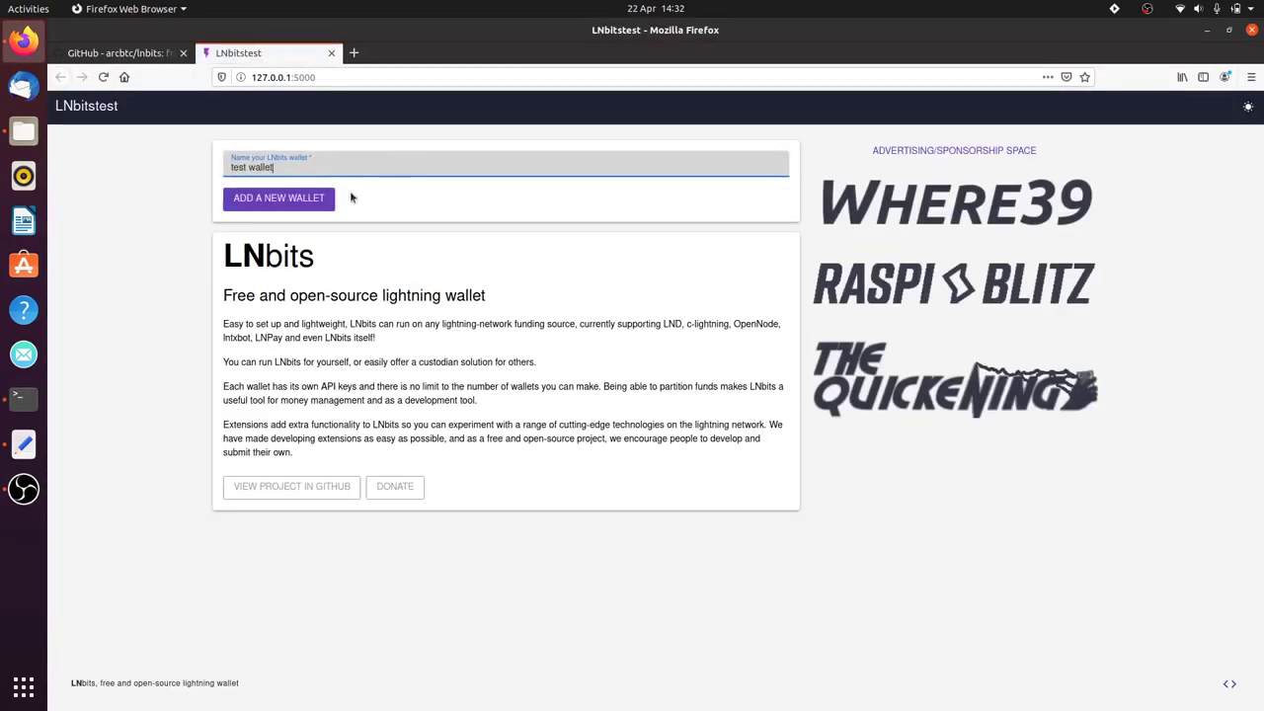
left_click(308, 197)
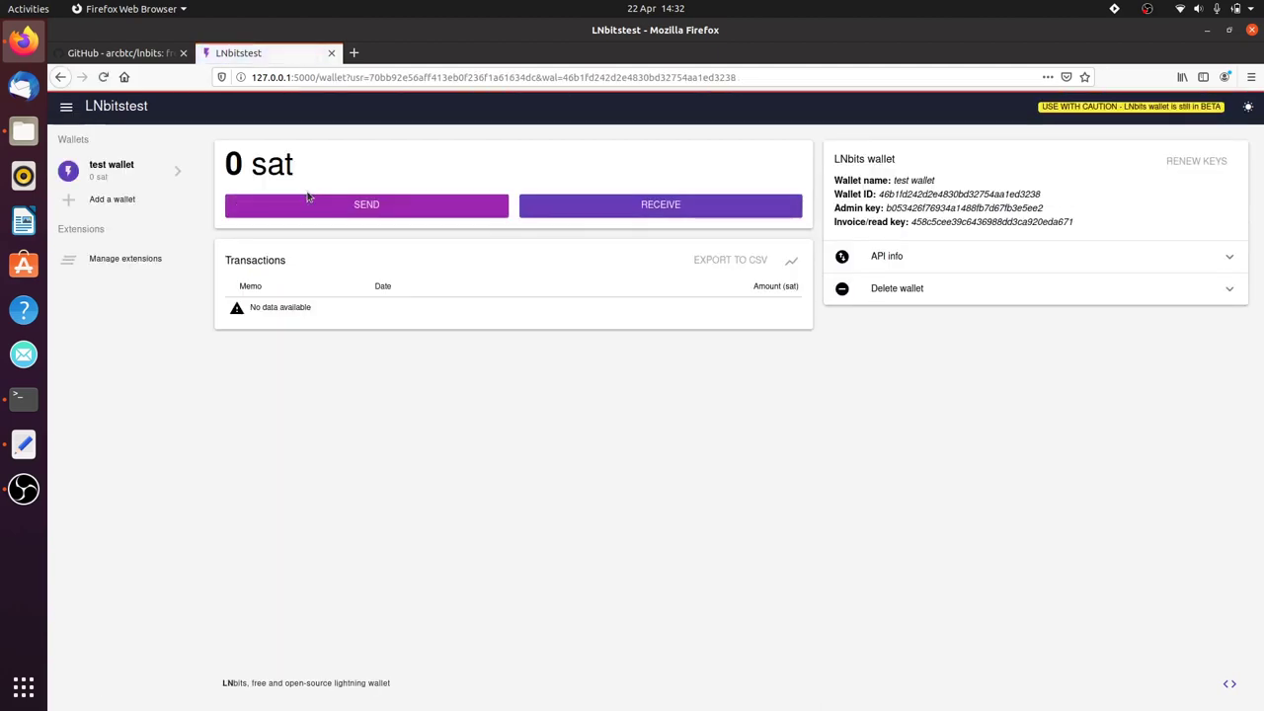
- Create a 100 sat invoice with memo 'onkln' and close its QR code
left_click(661, 206)
left_click(633, 140)
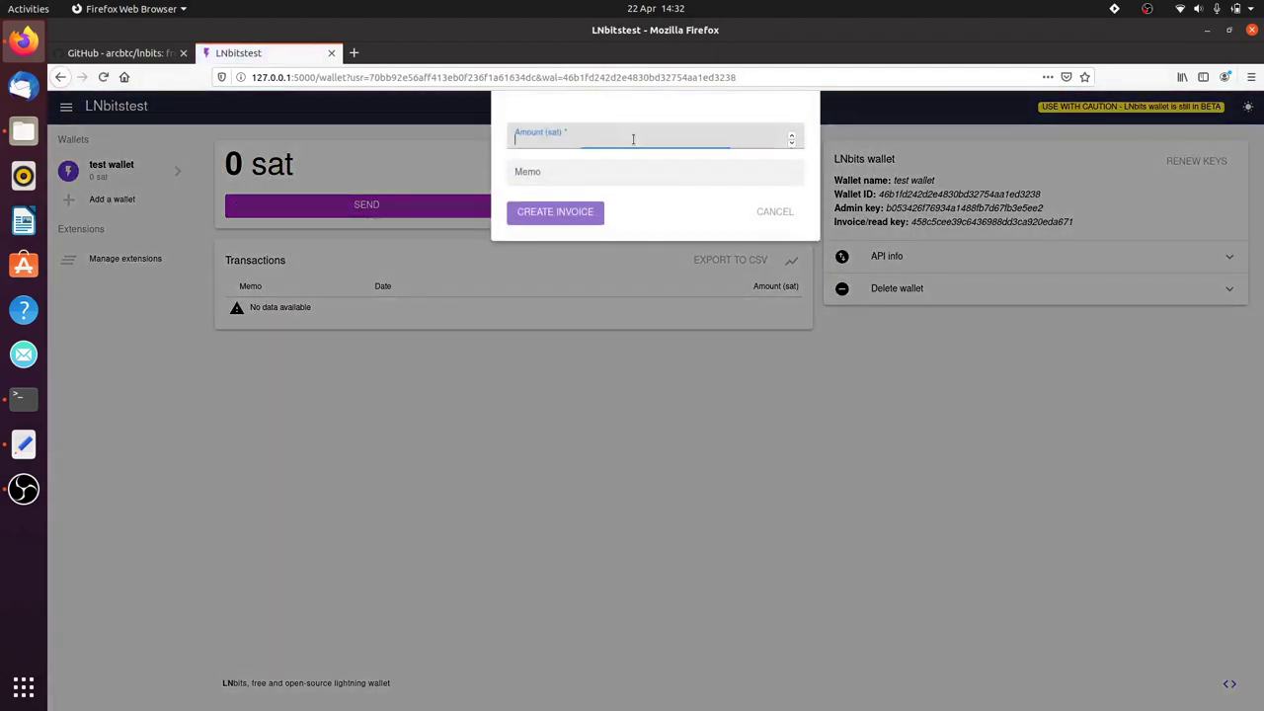
type("100")
key("Tab")
type("onkln")
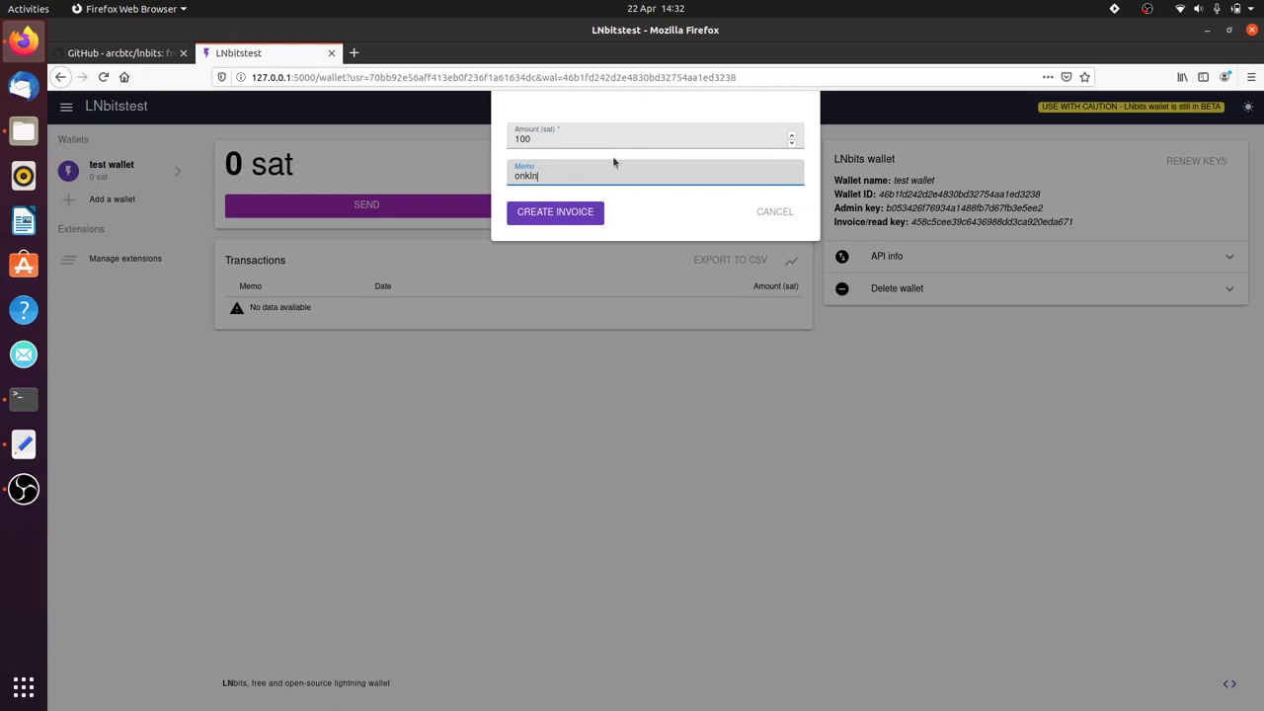
left_click(562, 218)
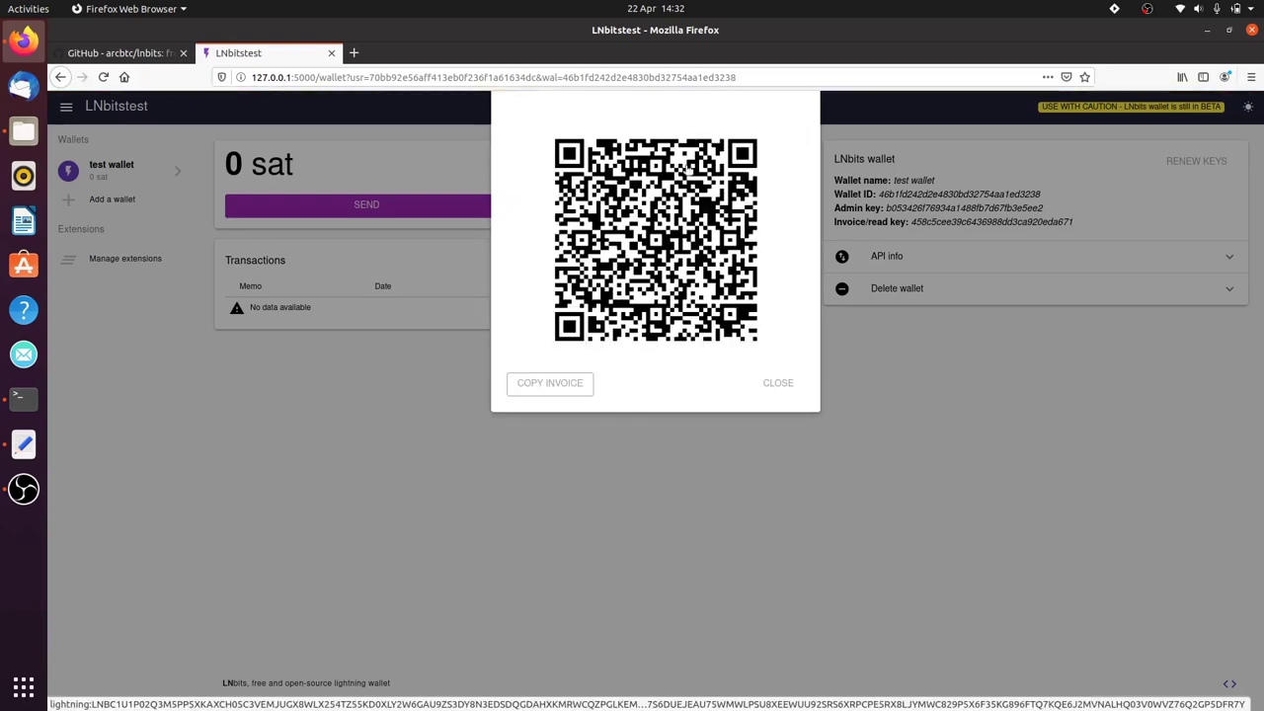
left_click(775, 383)
- Go to the Manage extensions page
left_click(122, 259)
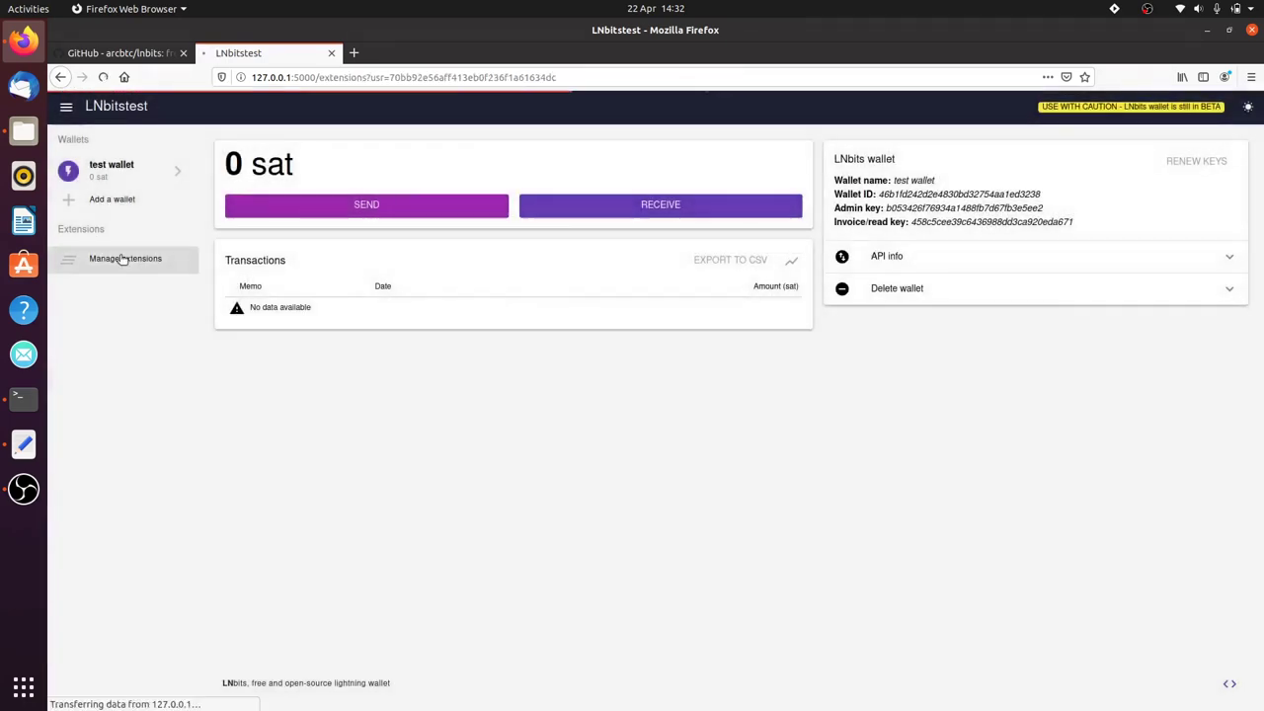
left_click_drag(409, 192, 545, 300)
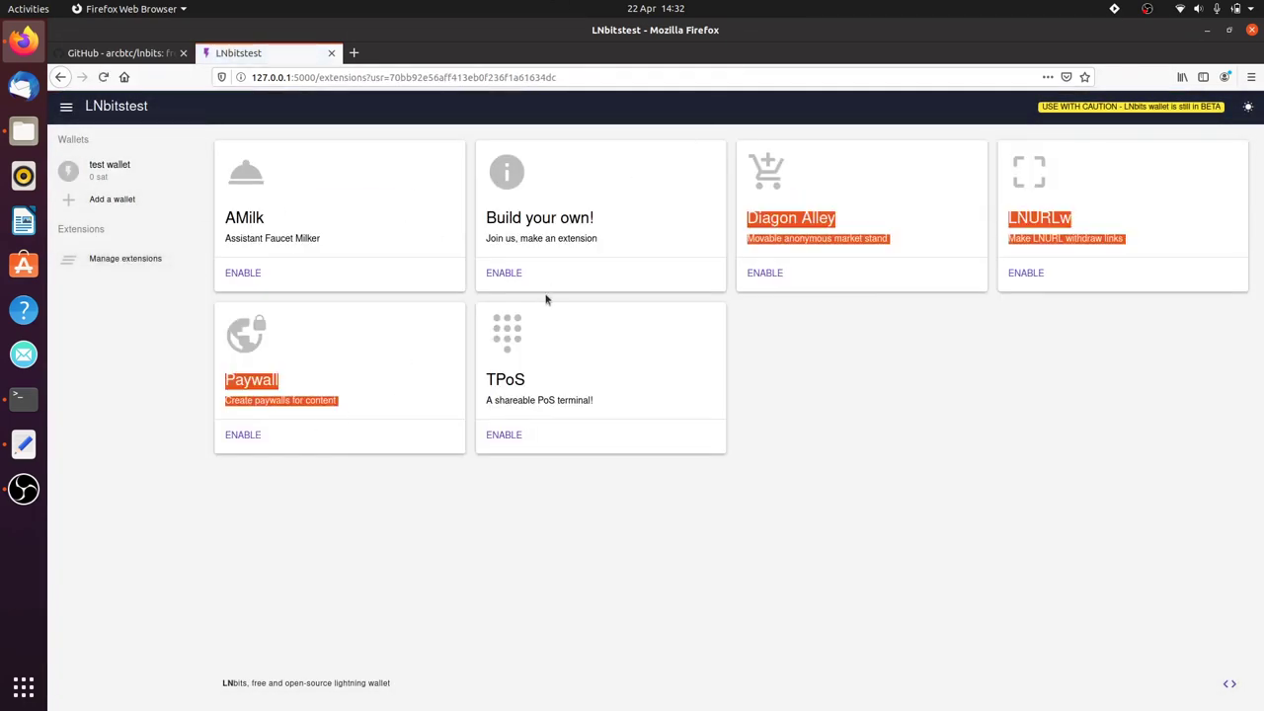
left_click(431, 402)
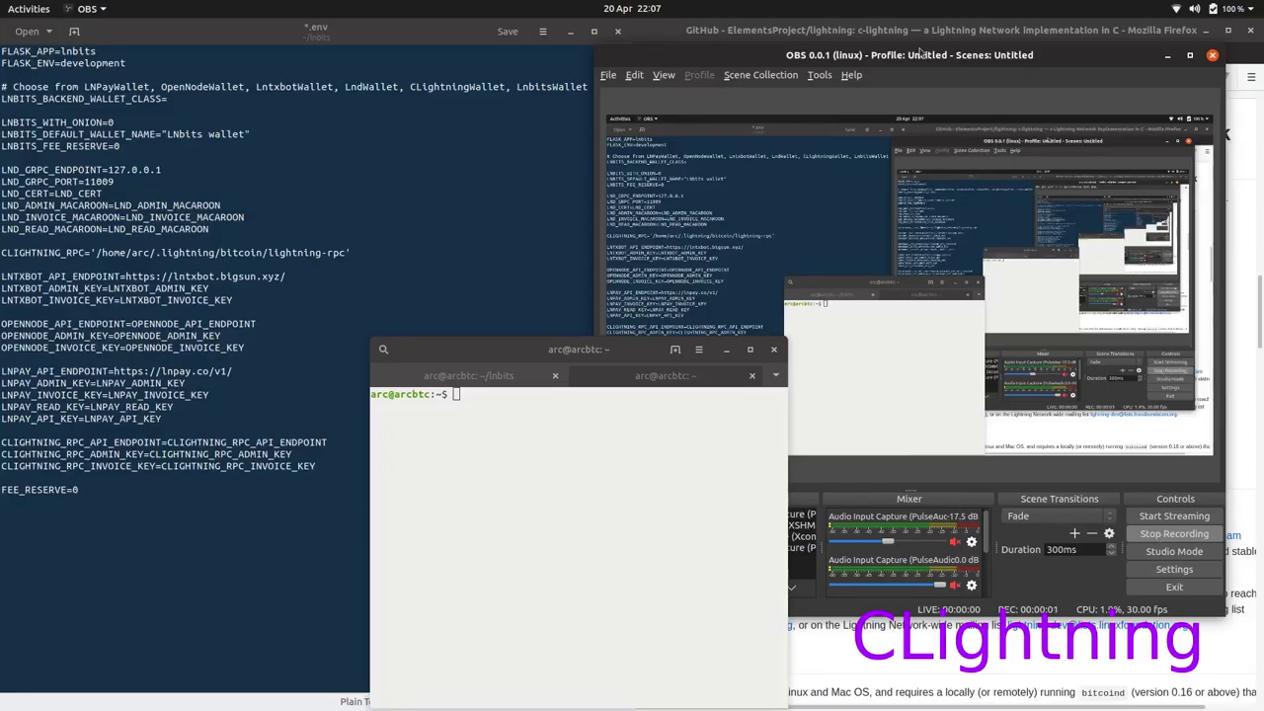
- Set the backend class to CLightningWallet and delete the three unused CLIGHTNING_RPC_* lines
left_click(917, 37)
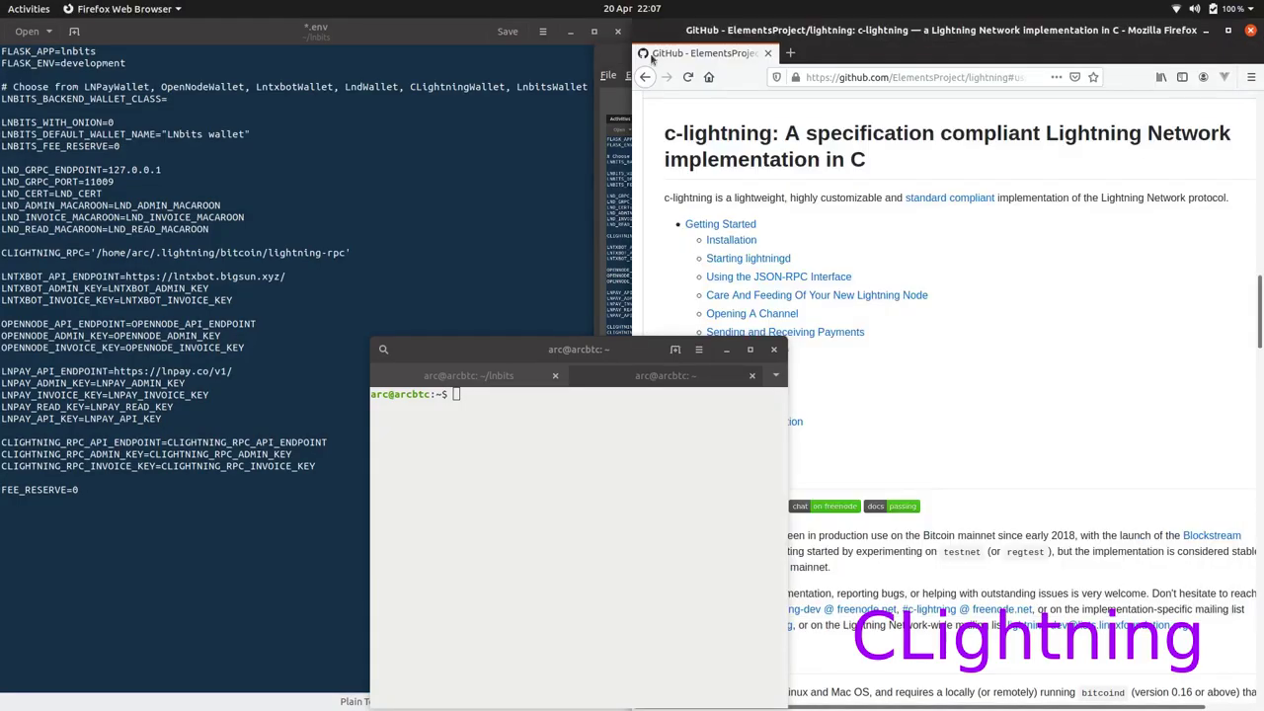
left_click(448, 36)
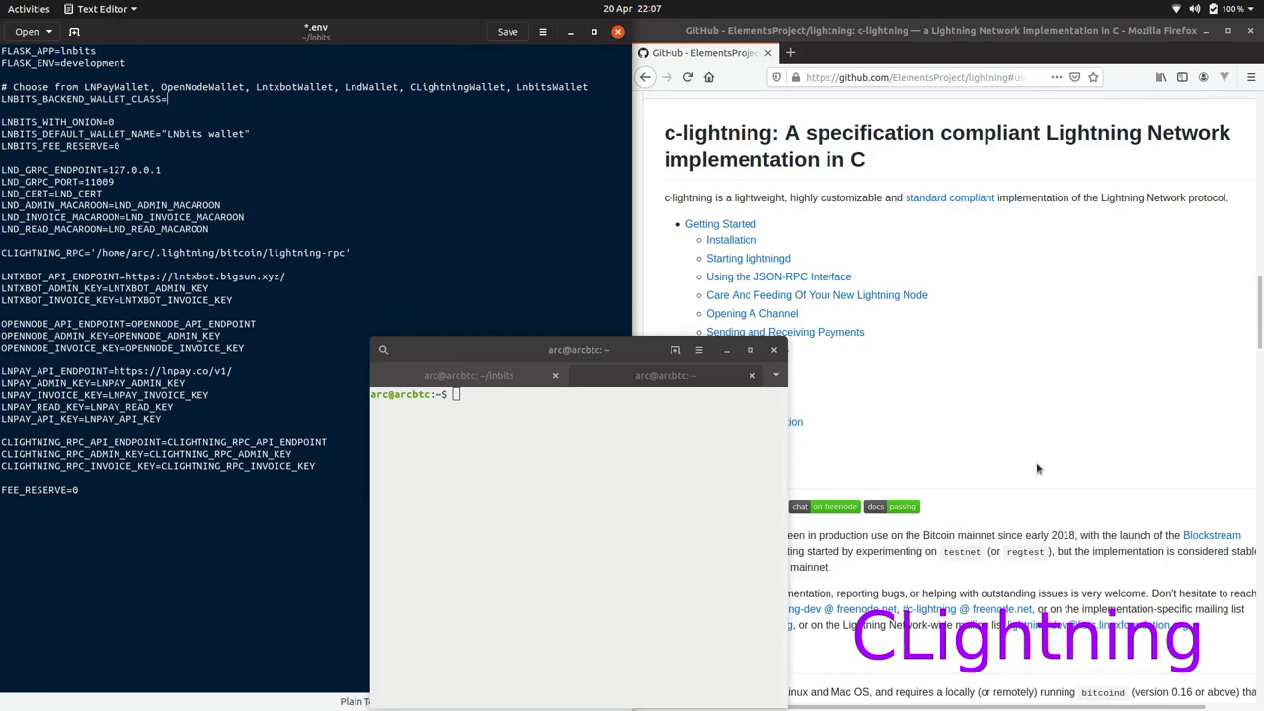
scroll(1051, 480, "down", 6)
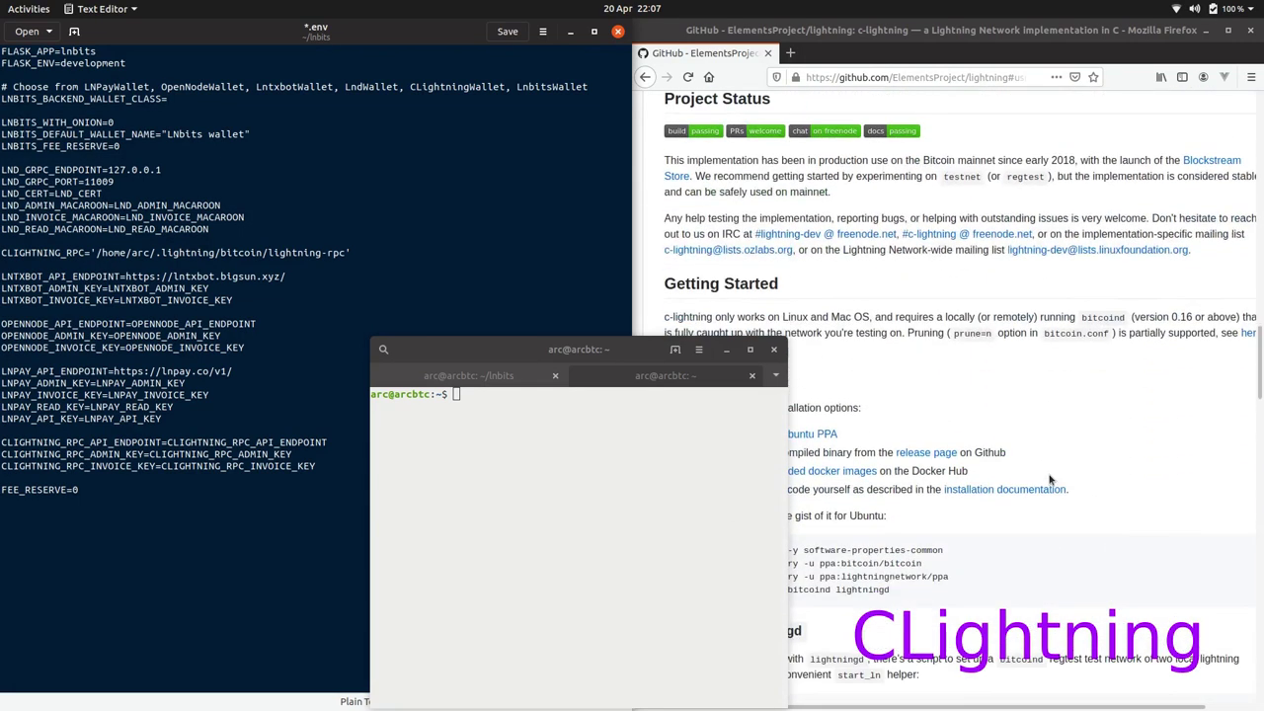
scroll(1051, 480, "up", 6)
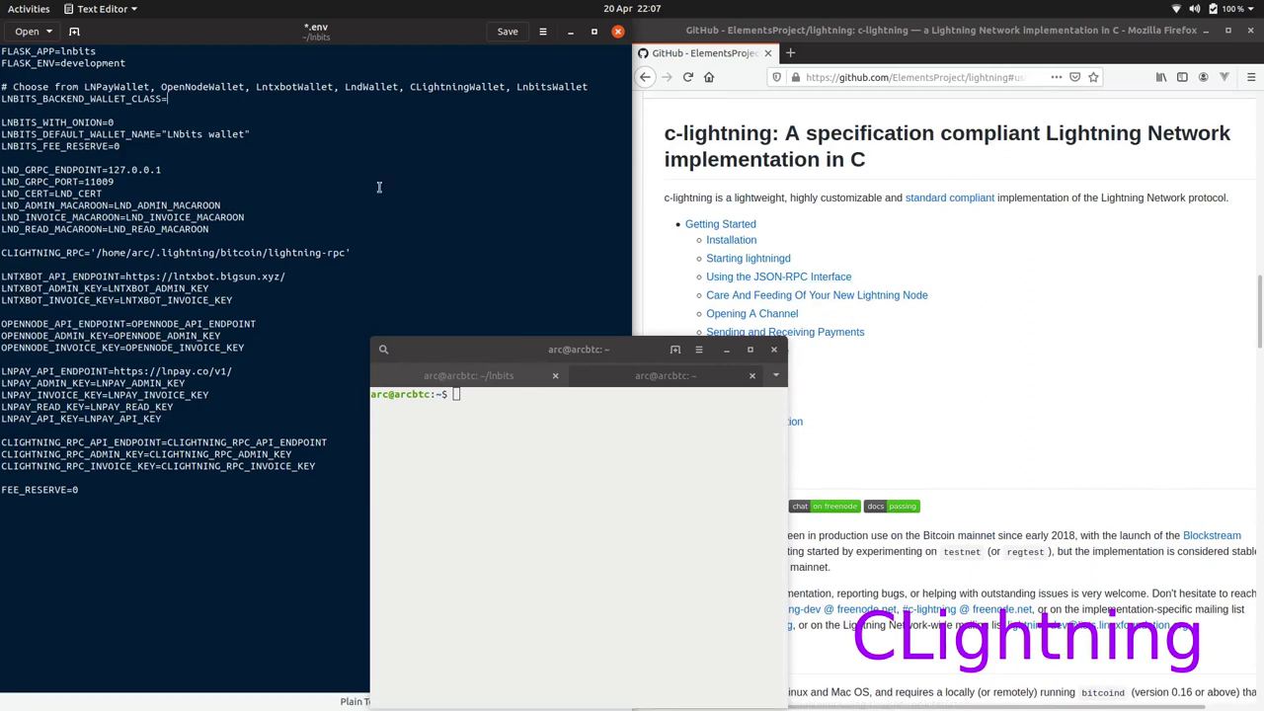
double_click(457, 89)
key("ctrl+c")
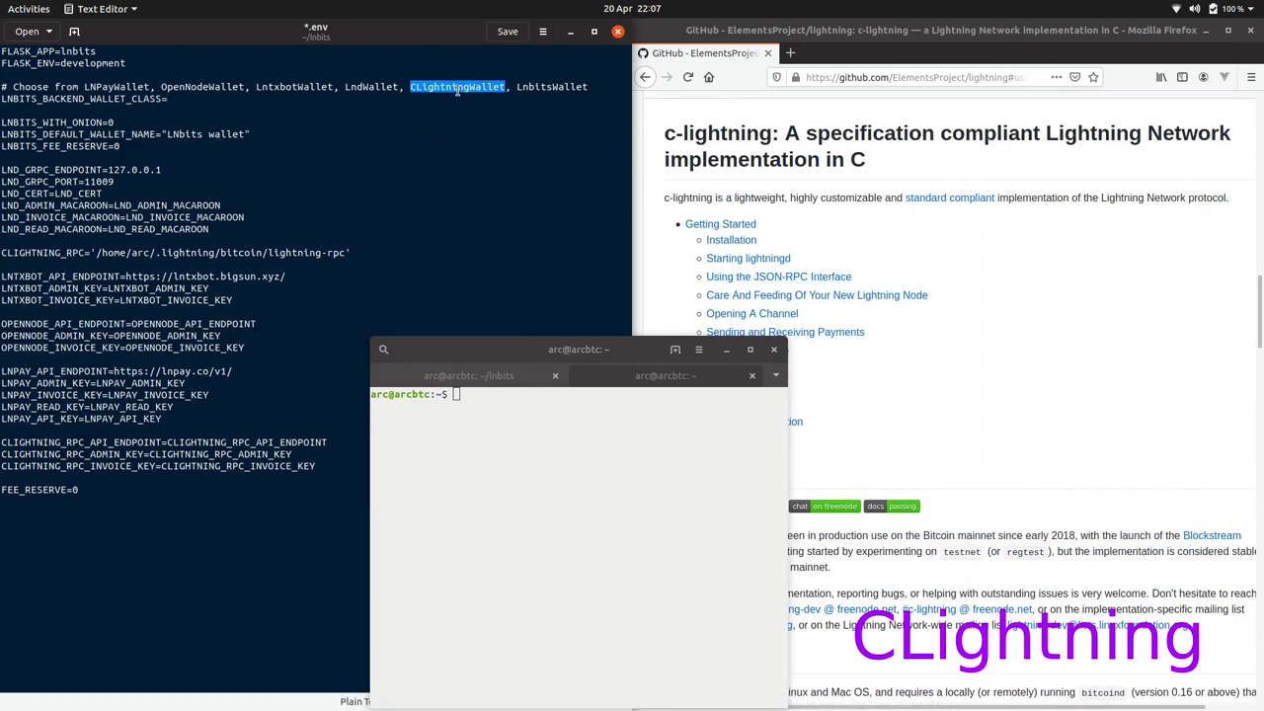
left_click(352, 99)
key("ctrl+v")
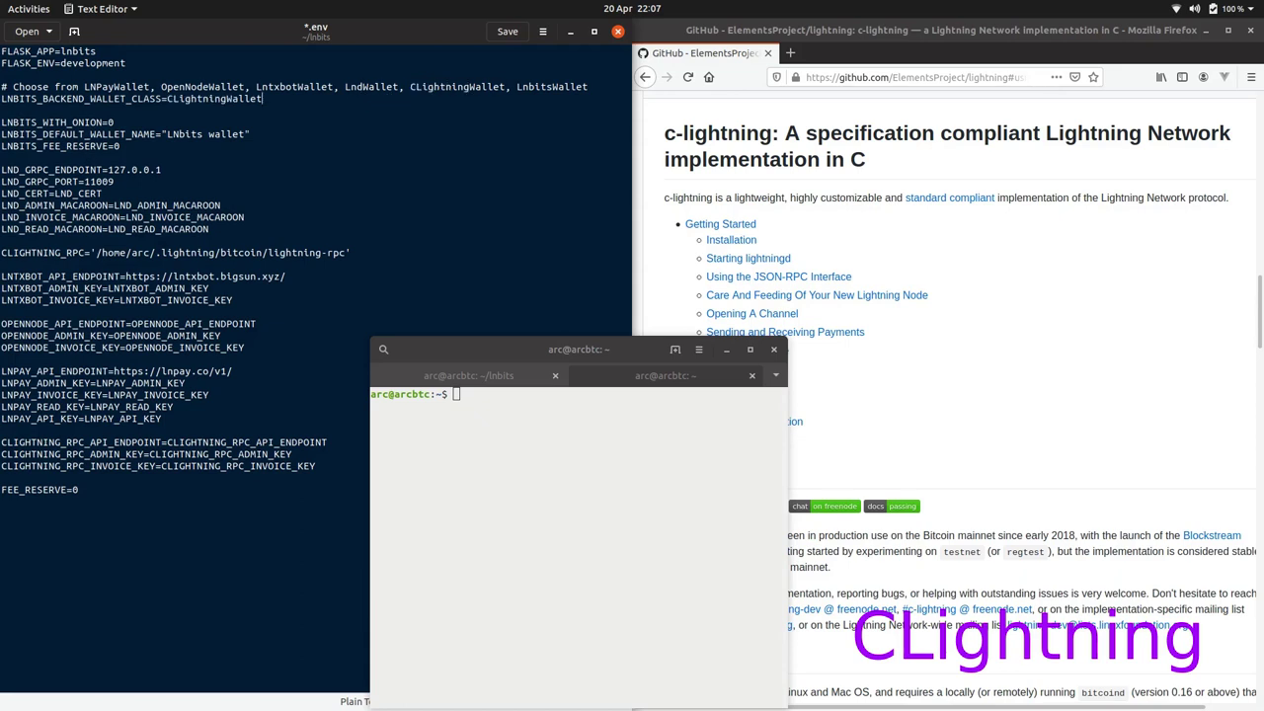
left_click_drag(361, 247, 2, 253)
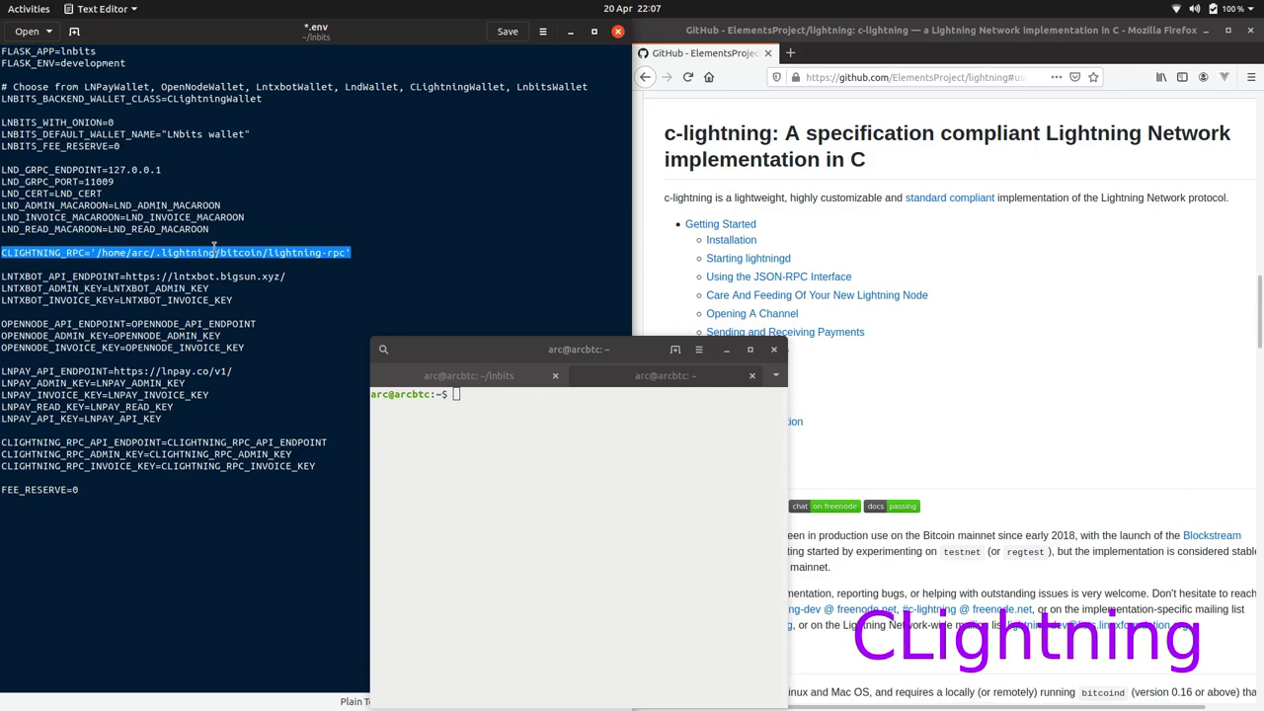
left_click_drag(314, 470, 2, 443)
key("BackSpace")
key("BackSpace")
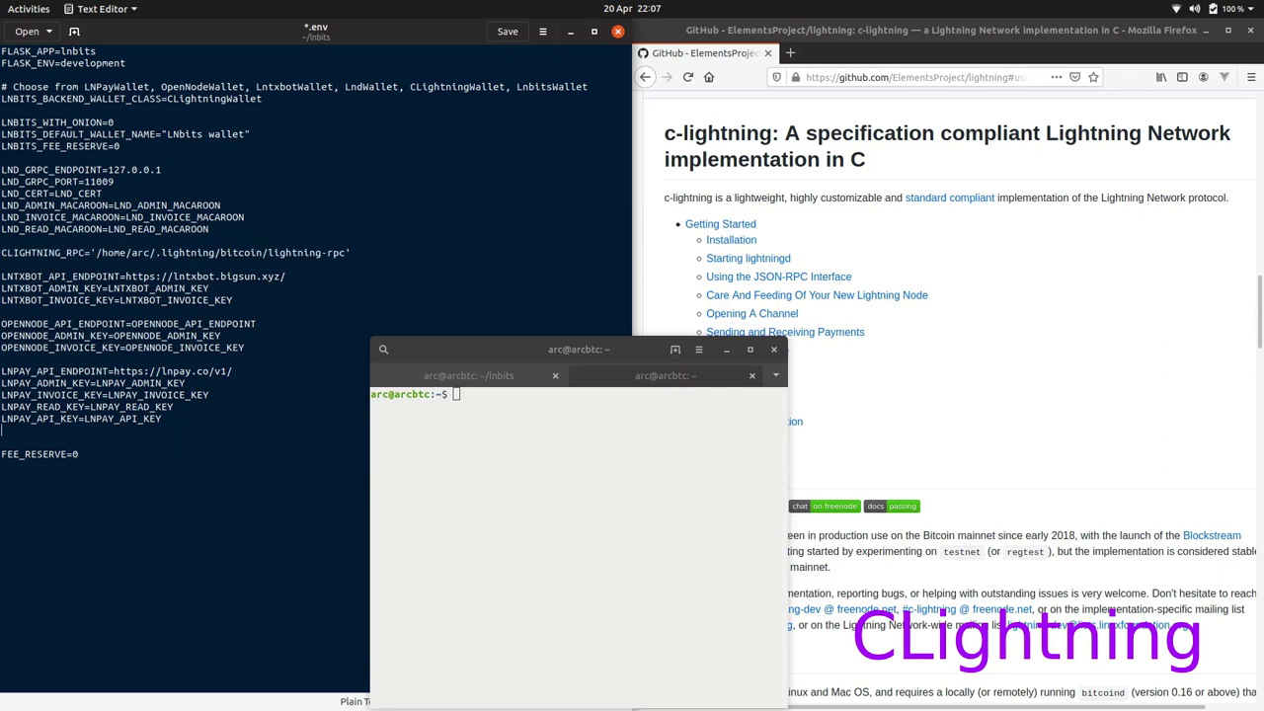
- Launch the lightningd node in the second terminal session
left_click(649, 382)
type("lightni")
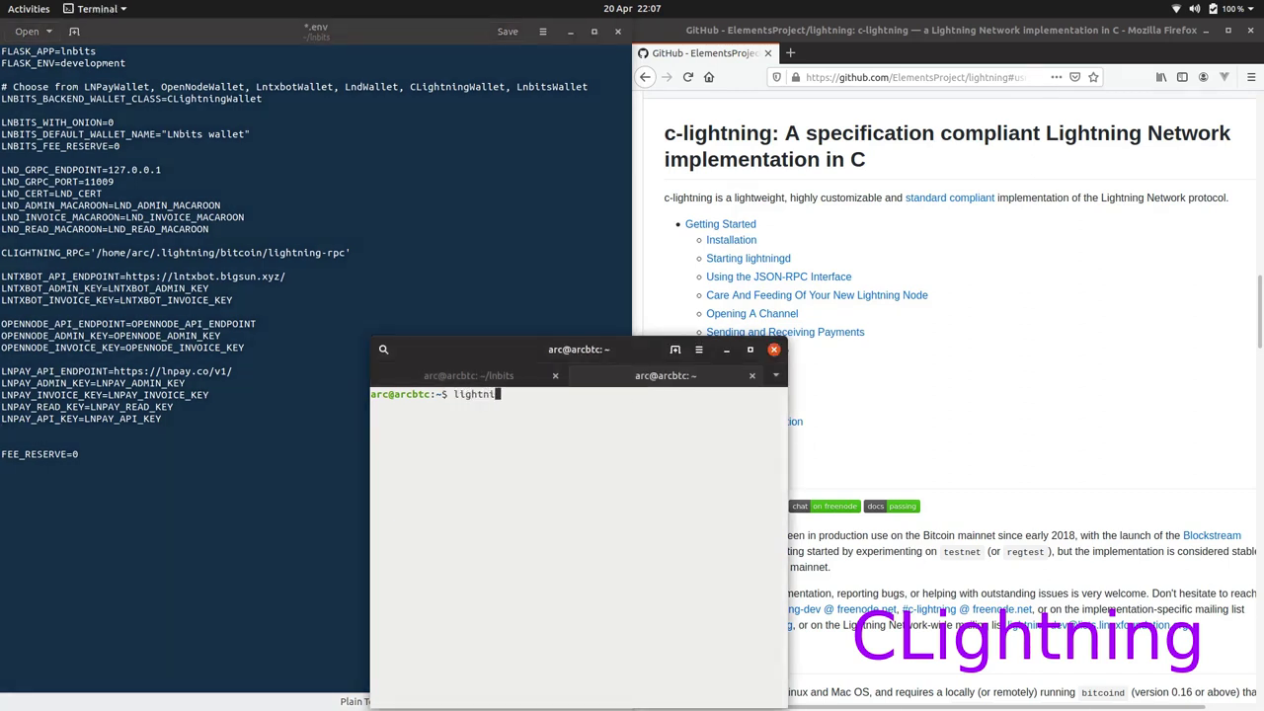
type("ngd")
key("Return")
left_click(474, 377)
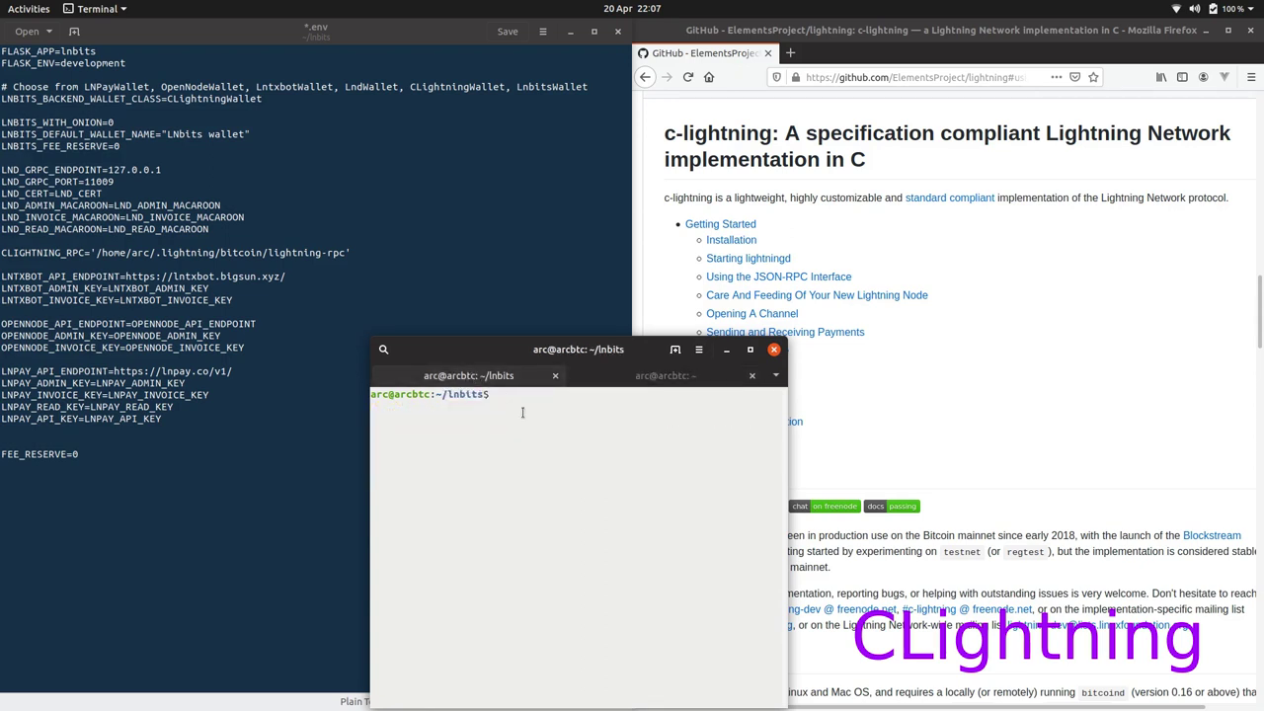
- Bring up Save As for .env, then dismiss the dialog
left_click(543, 34)
left_click(535, 118)
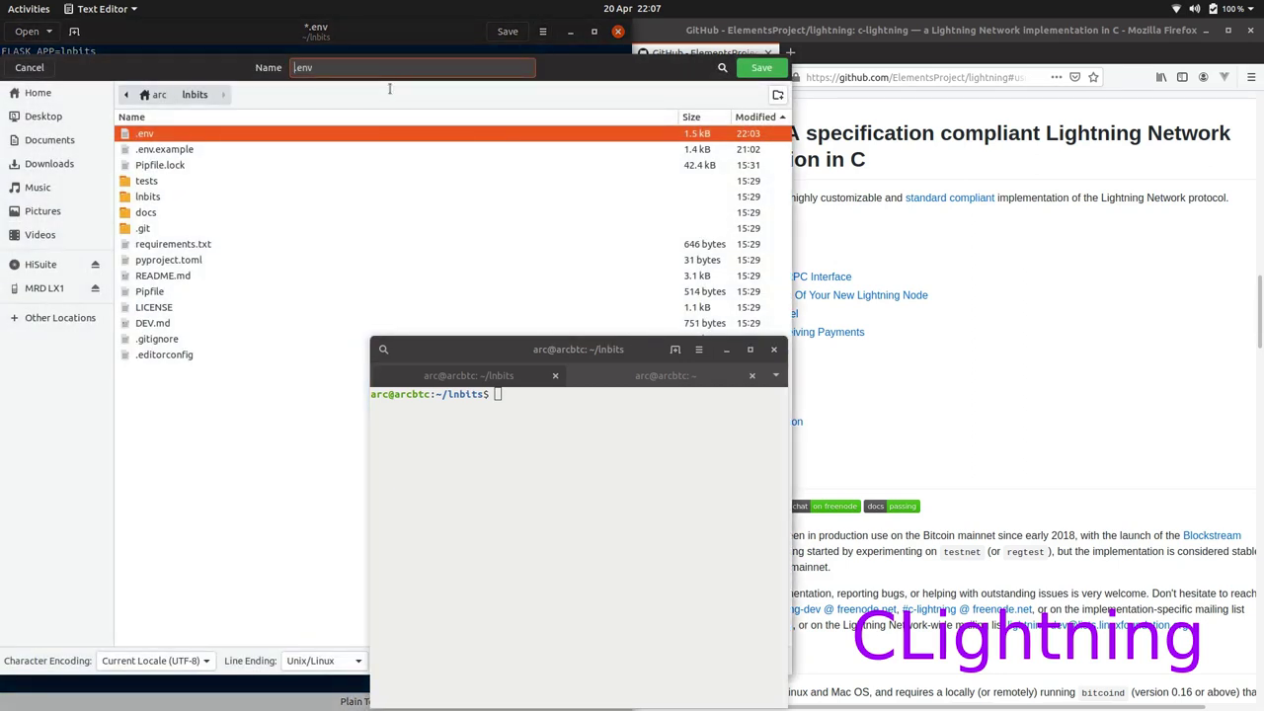
key("Return")
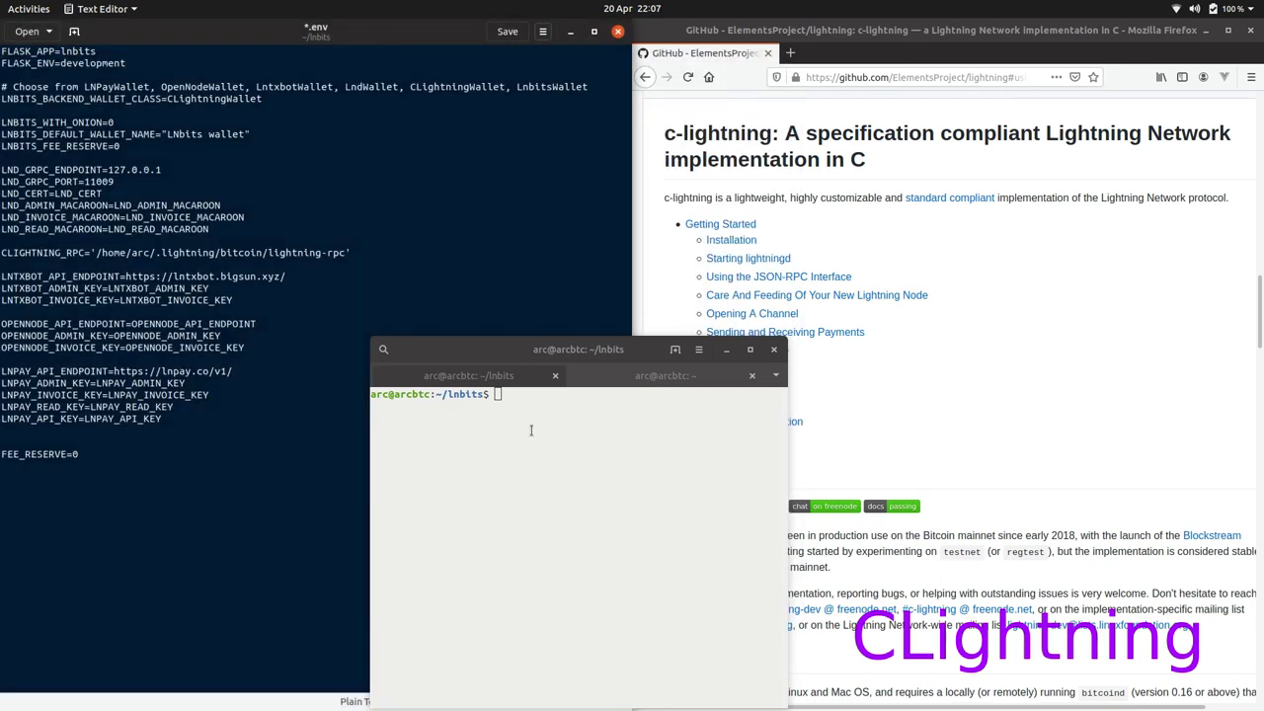
- Enter pipenv shell and start LNbits with flask run
left_click(530, 431)
type("pipen")
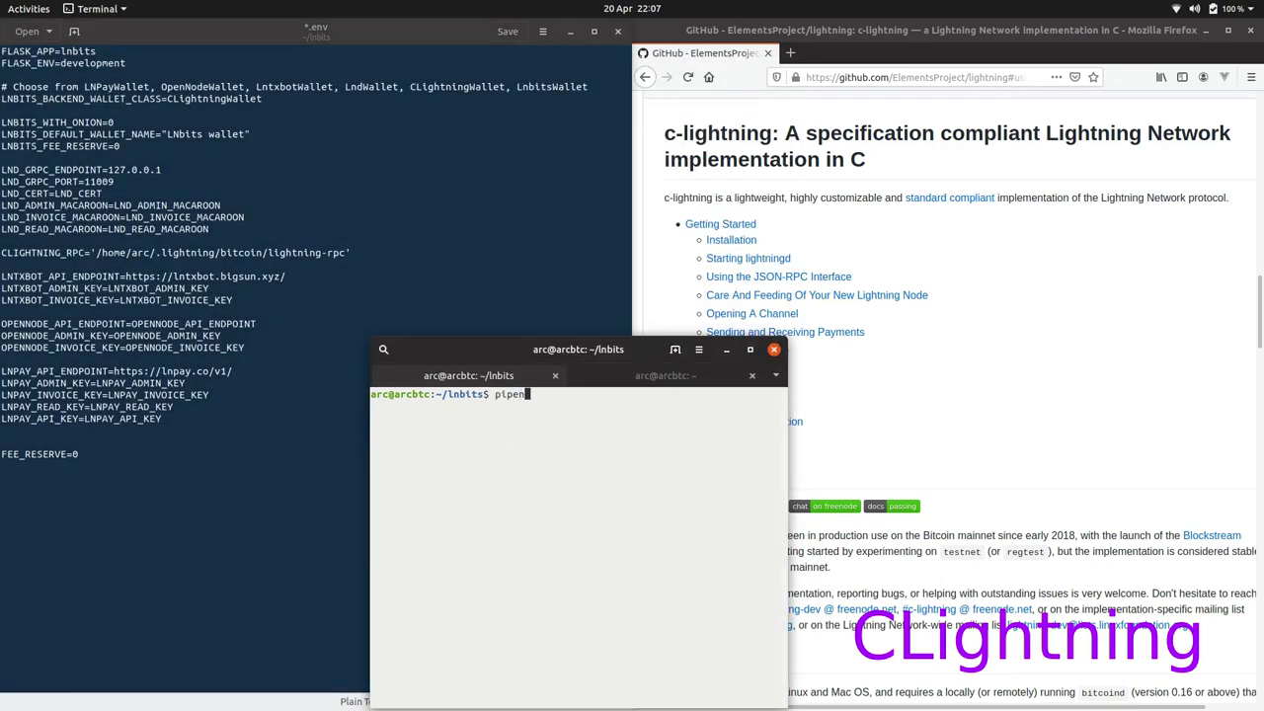
type("v shell")
key("Return")
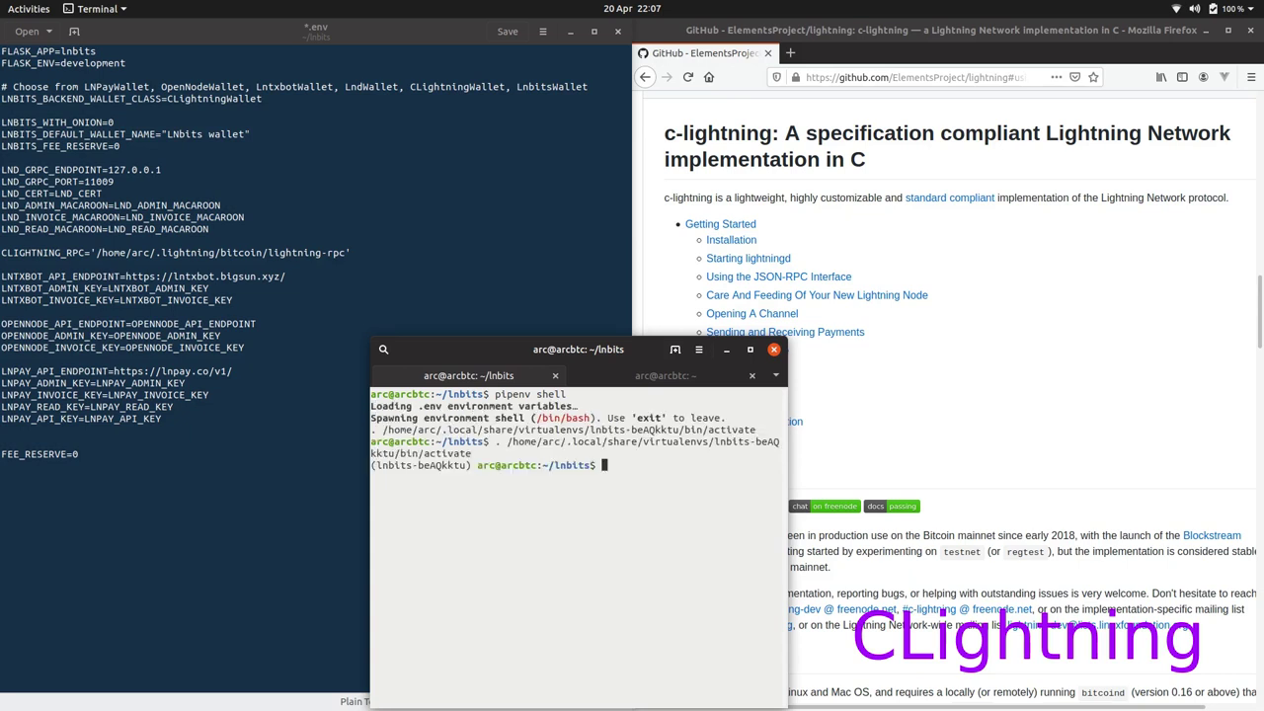
type("flask run")
key("Return")
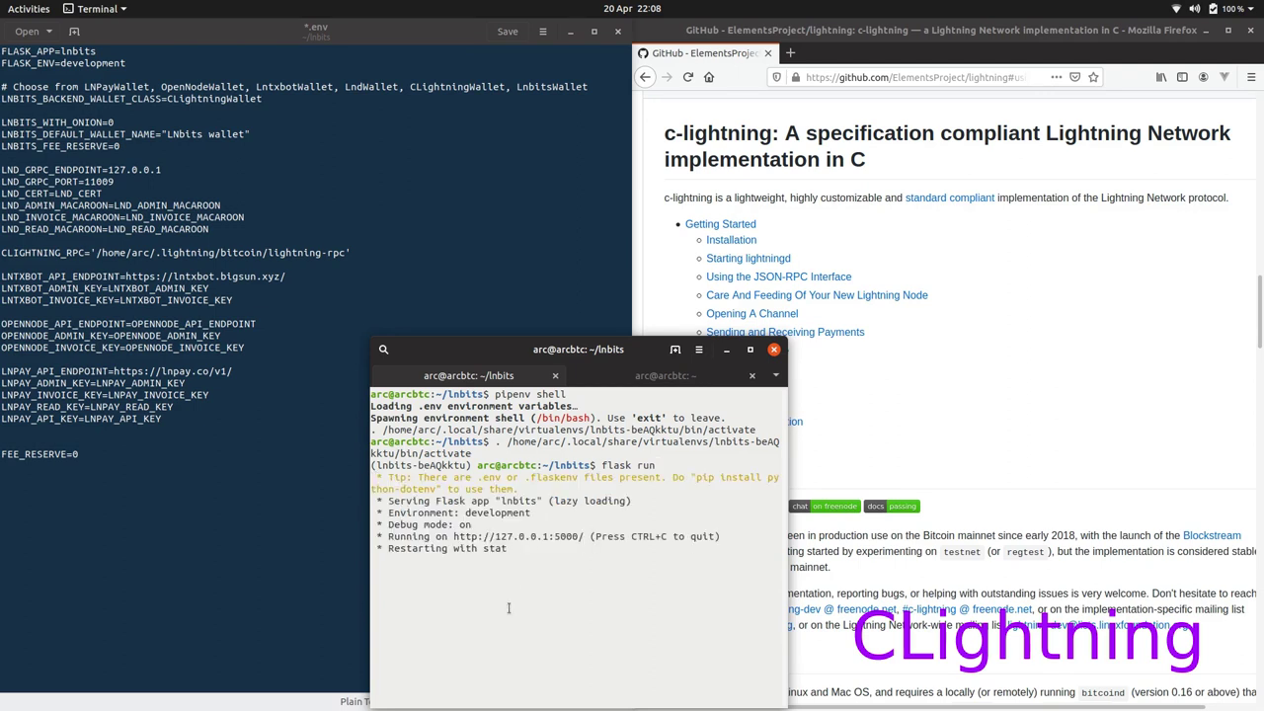
left_click_drag(584, 538, 454, 524)
left_click_drag(584, 536, 453, 534)
right_click(454, 536)
left_click(469, 544)
- Load the local LNbits server address in a new, maximised Firefox tab
left_click(790, 52)
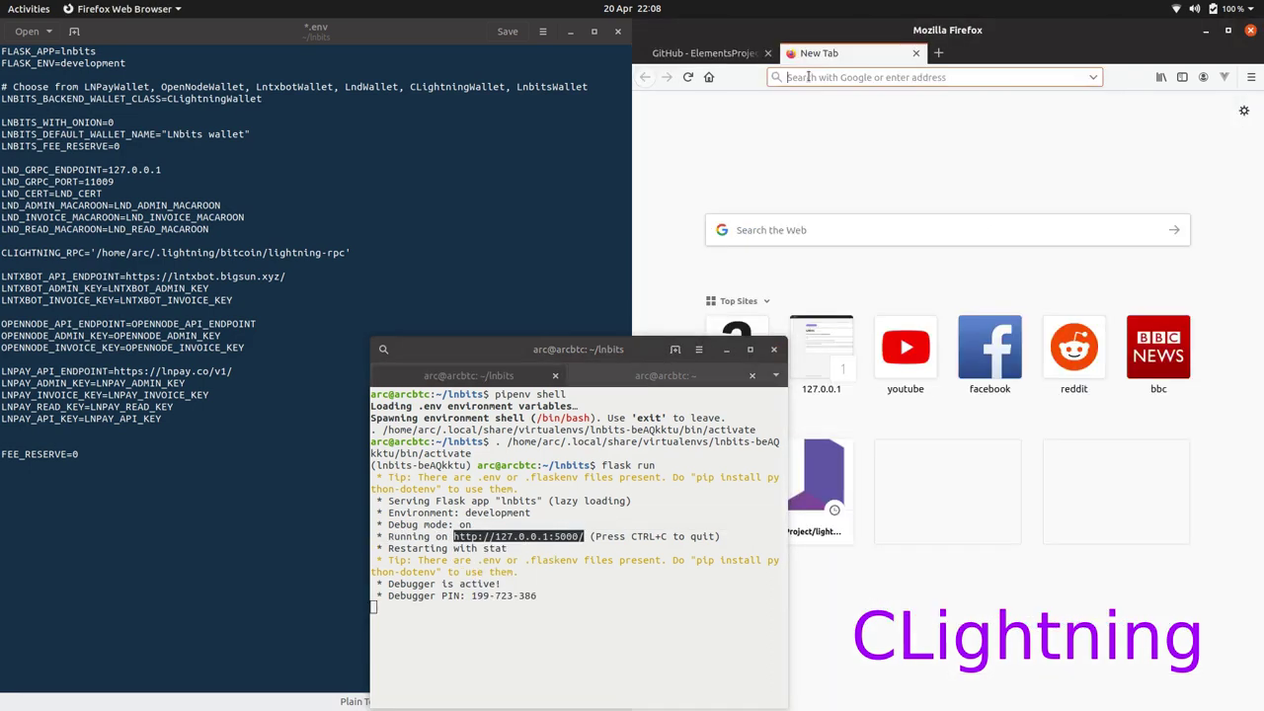
key("ctrl+v")
key("Return")
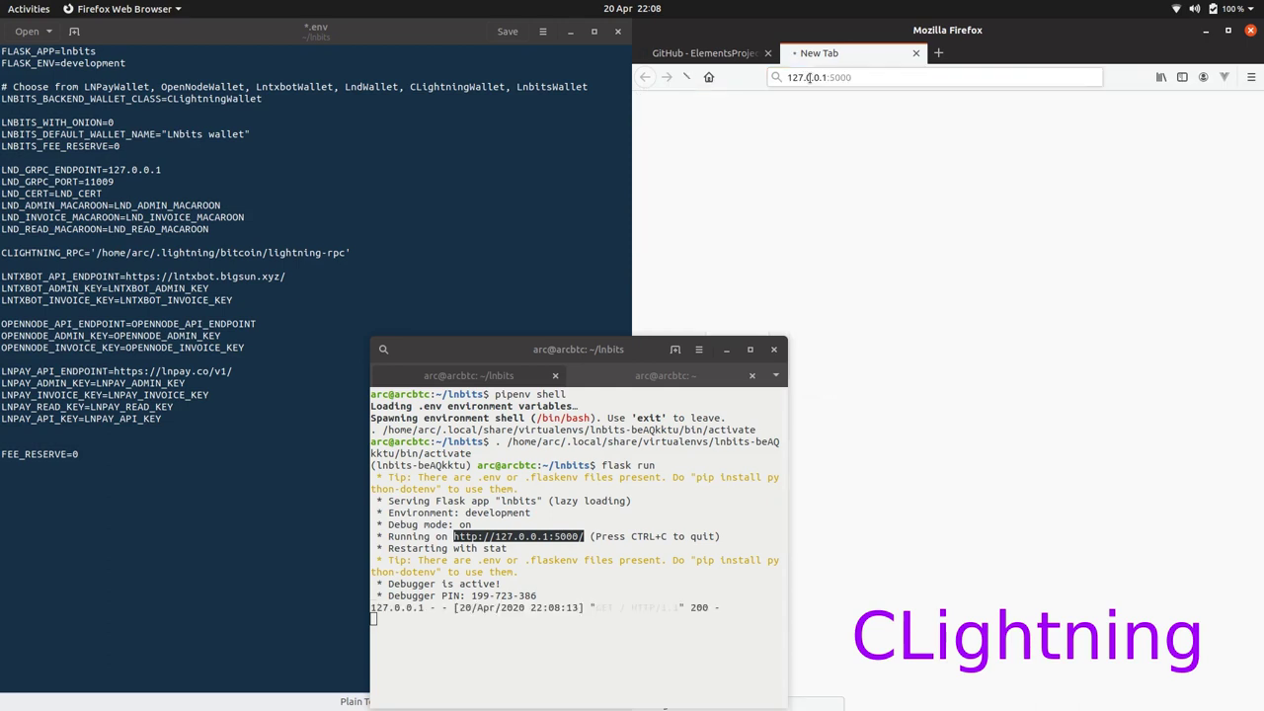
double_click(968, 31)
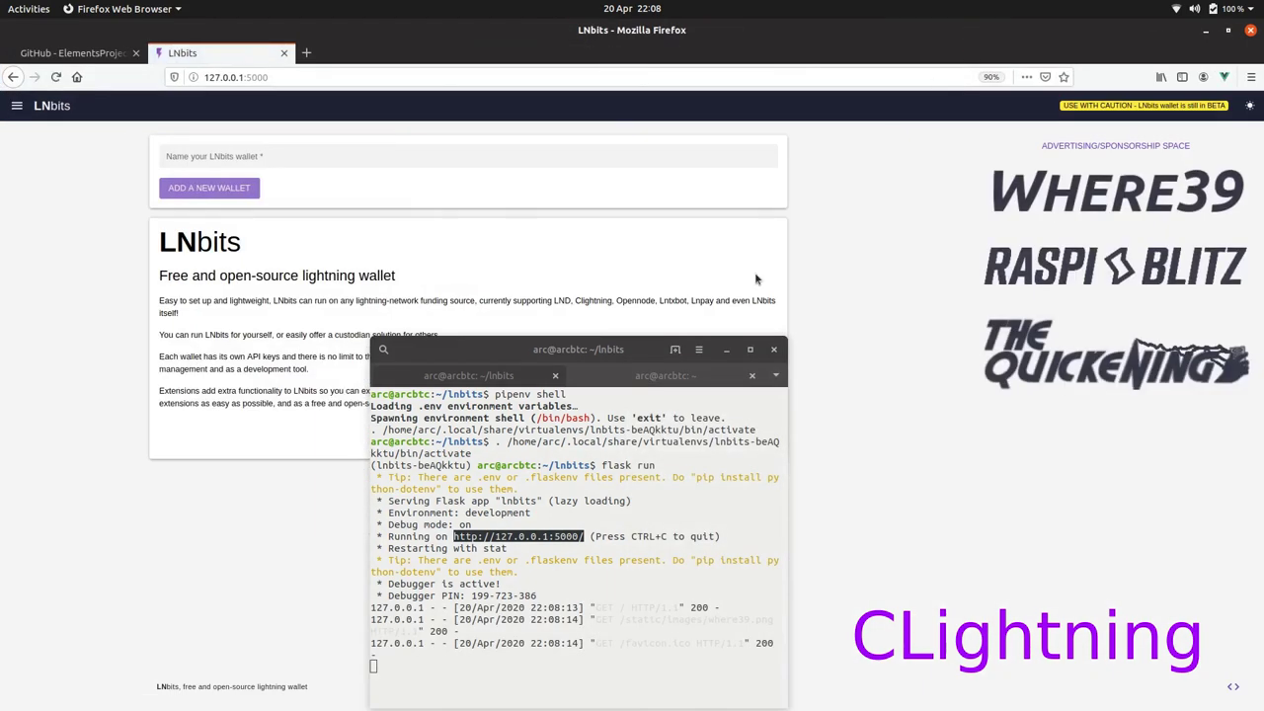
left_click(727, 351)
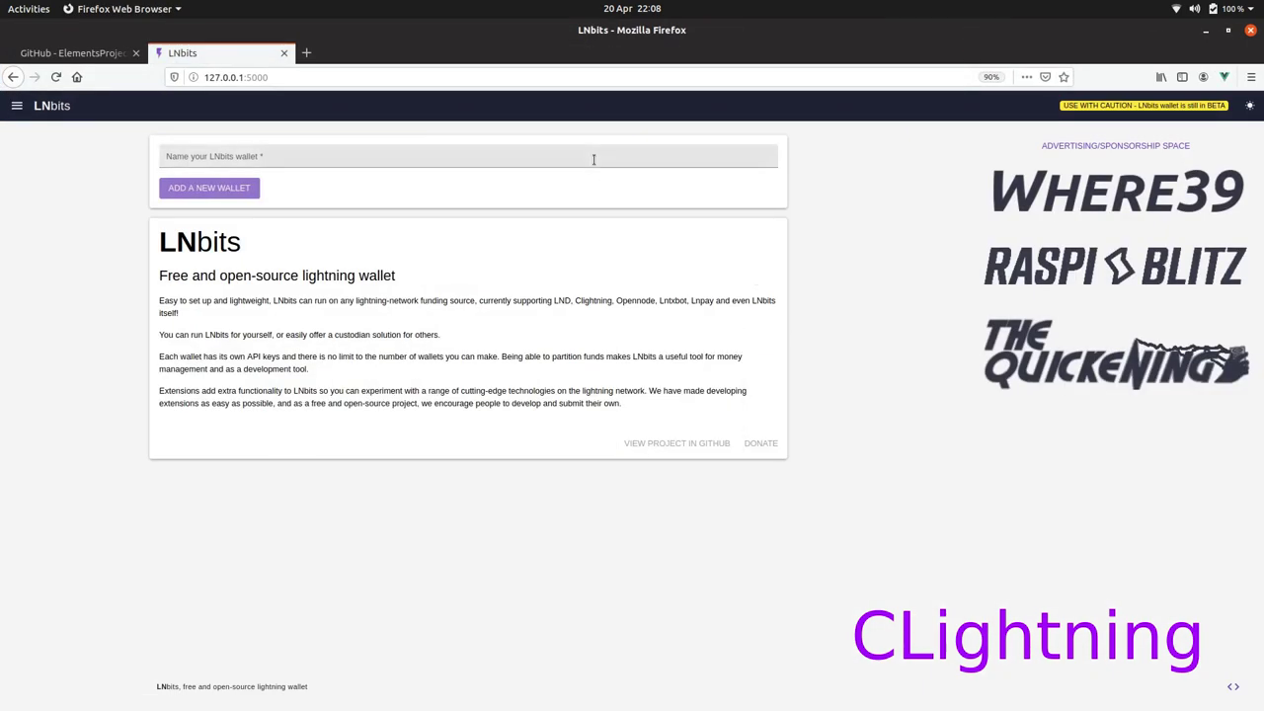
- Create a new LNbits wallet named cln and accept the beta warning
left_click(593, 159)
type("cln")
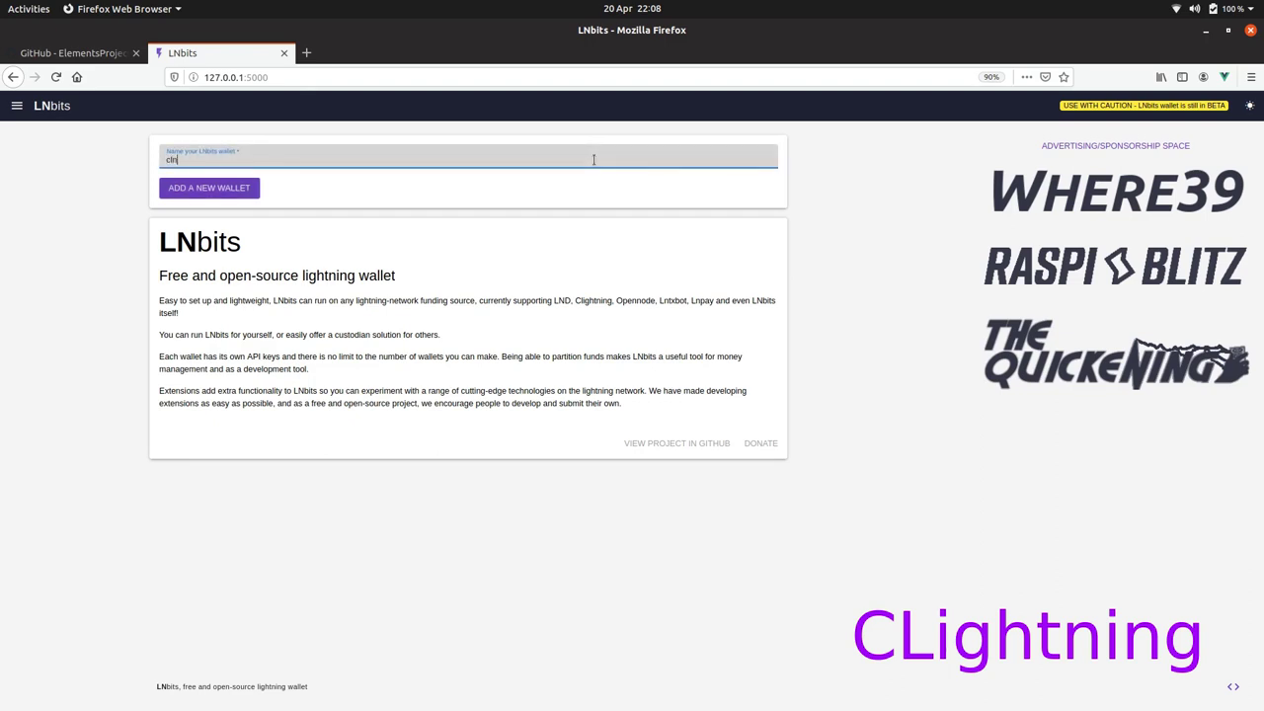
left_click(250, 189)
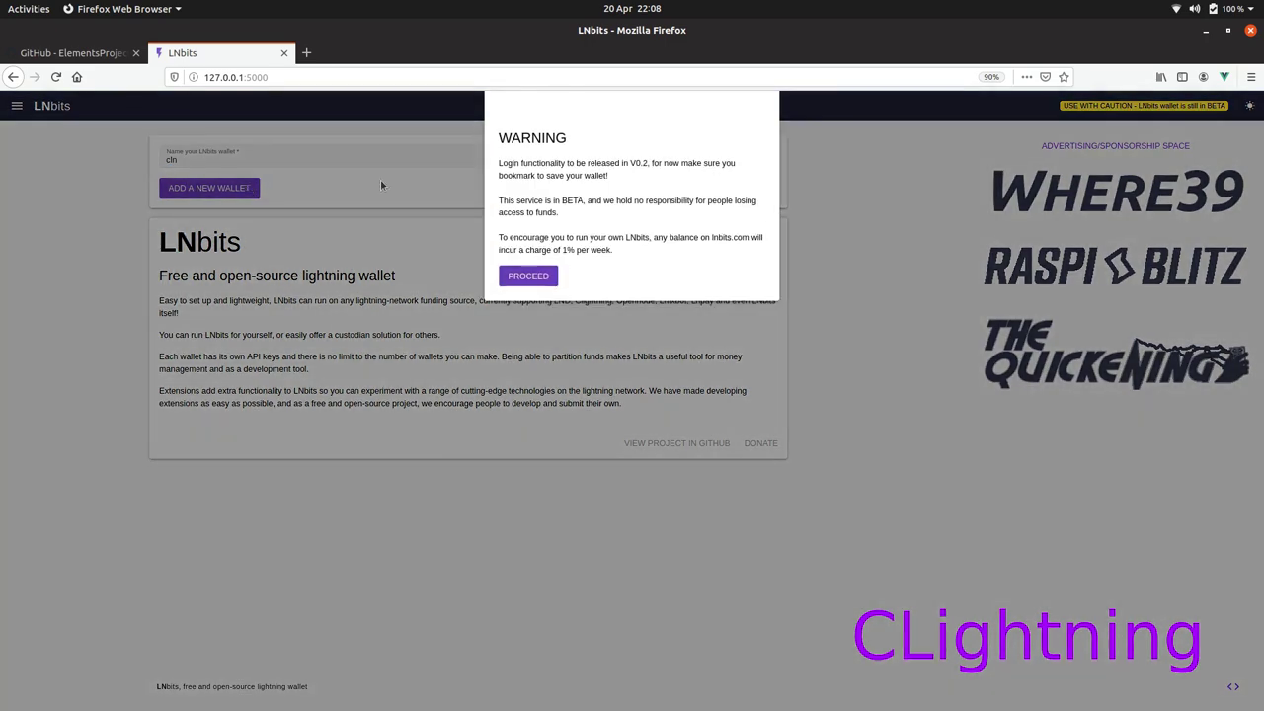
left_click(529, 277)
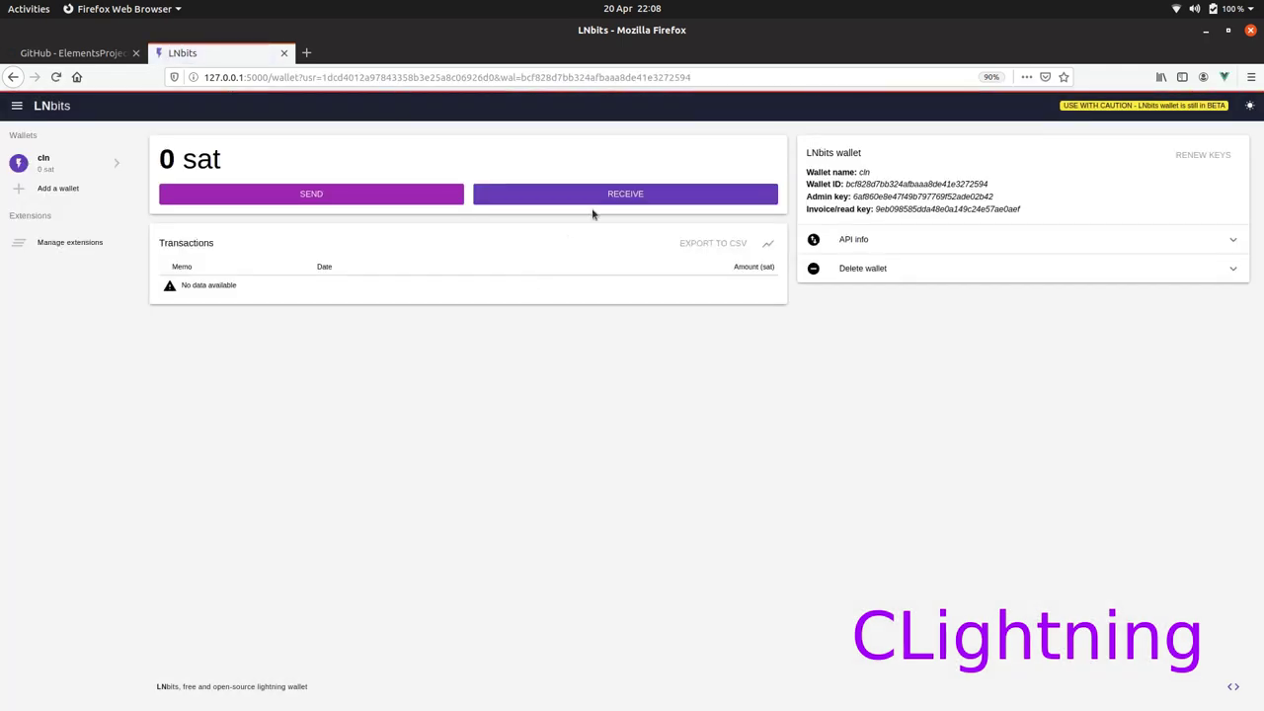
- Create a 200 sat invoice with the memo blah in the cln wallet
left_click(605, 196)
left_click(590, 134)
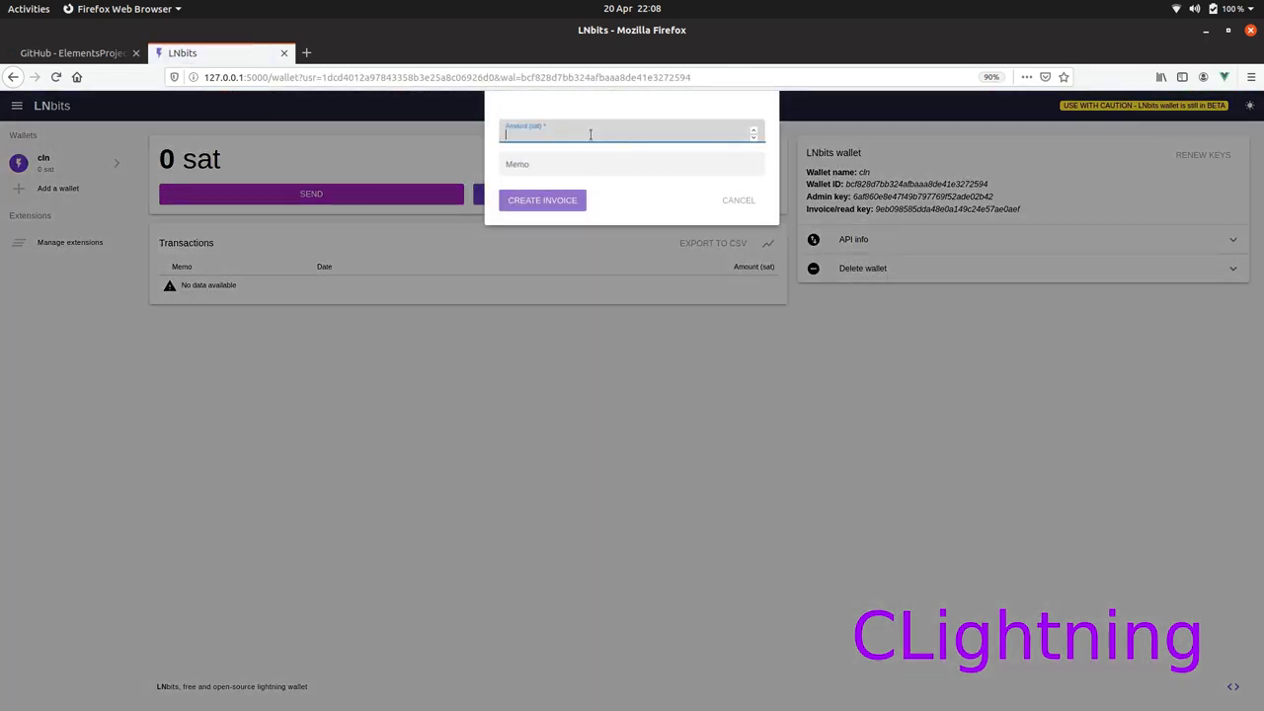
type("200")
key("Tab")
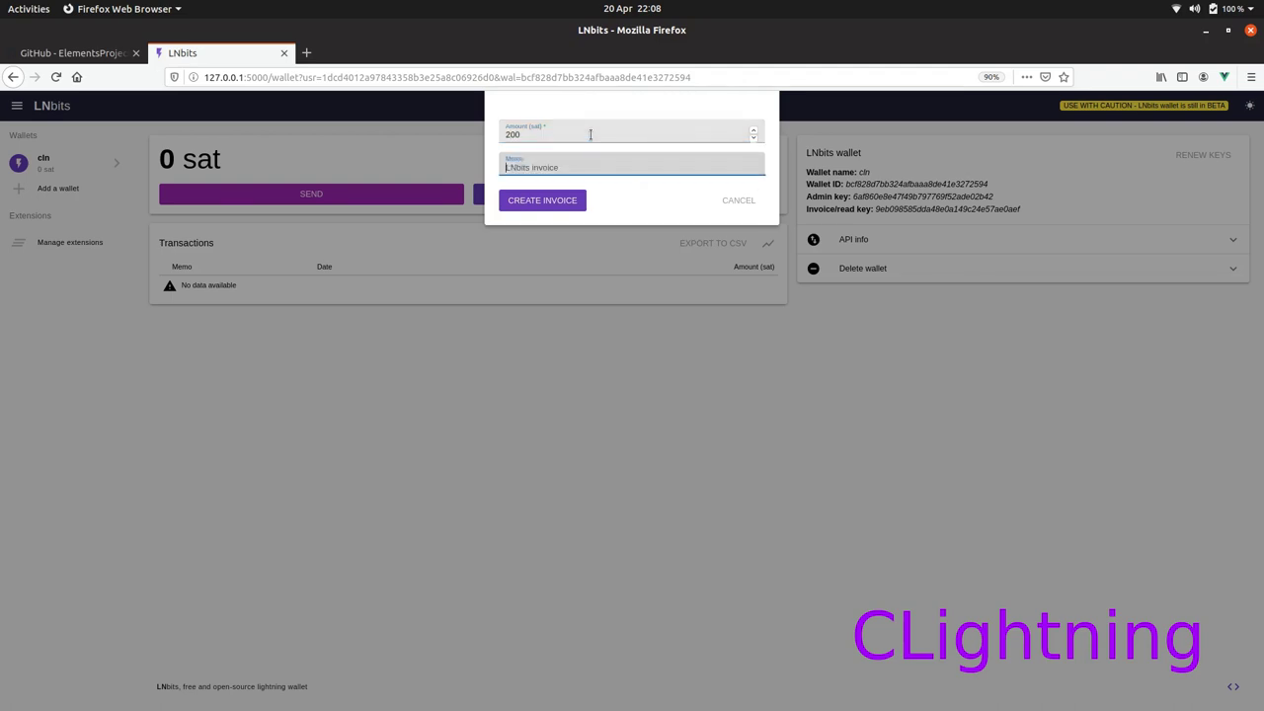
type("blah")
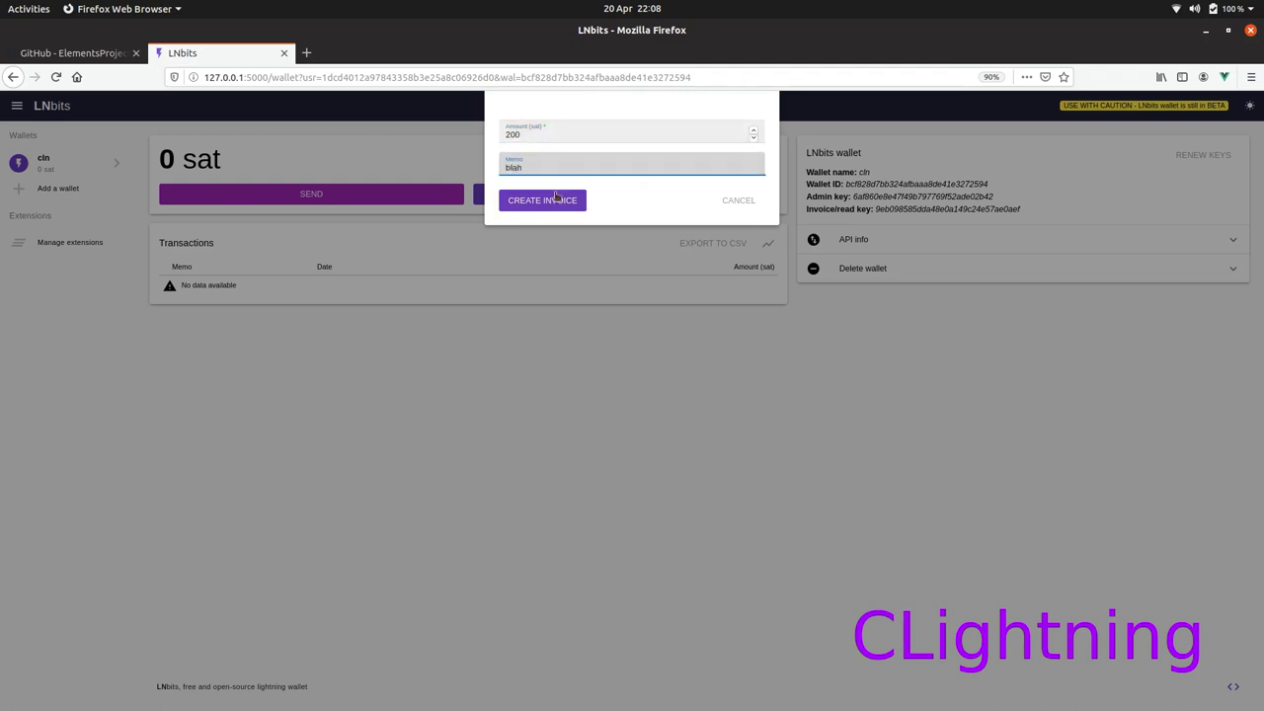
left_click(550, 199)
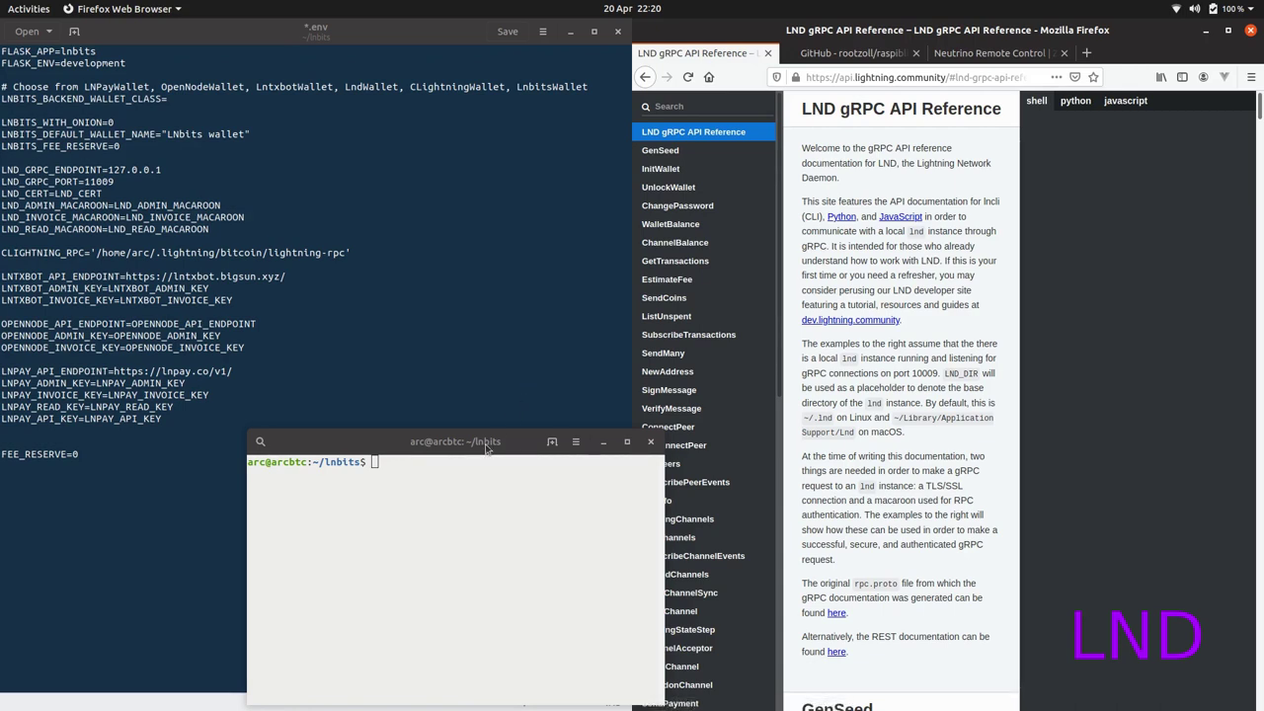
- Copy LndWallet from the .env comment into LNBITS_BACKEND_WALLET_CLASS
left_click_drag(486, 450, 508, 445)
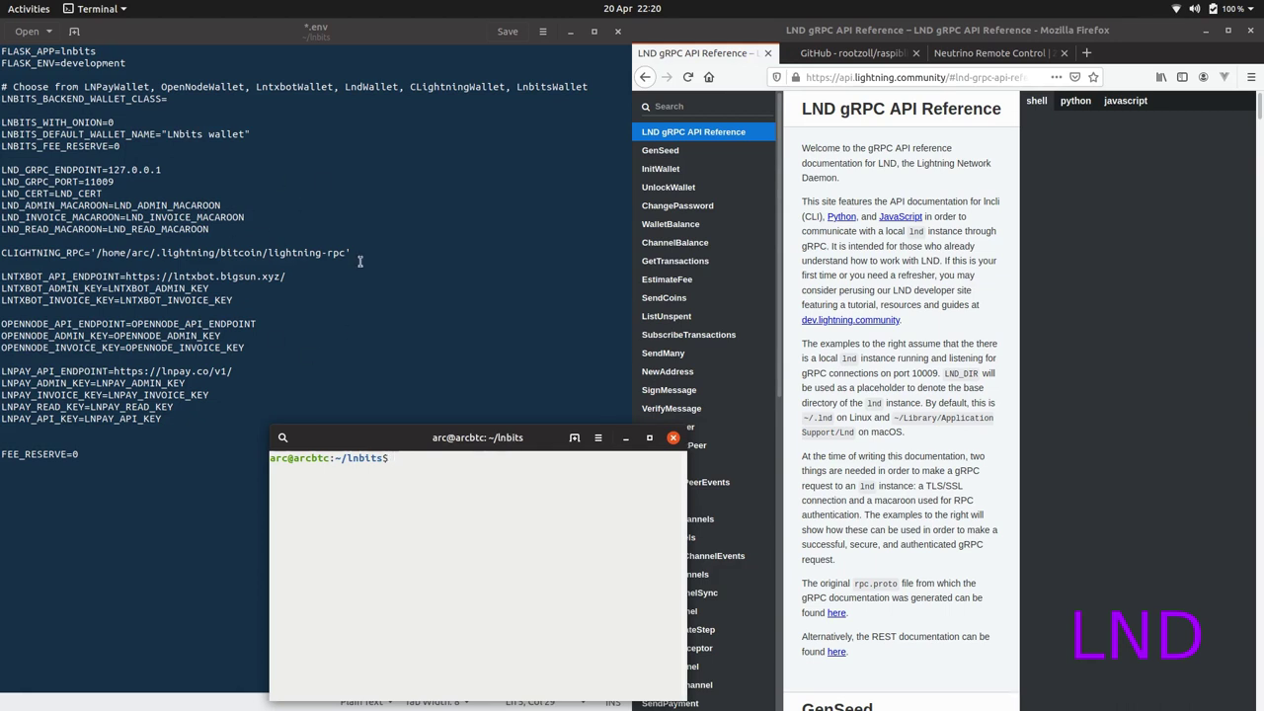
double_click(365, 88)
key("ctrl+c")
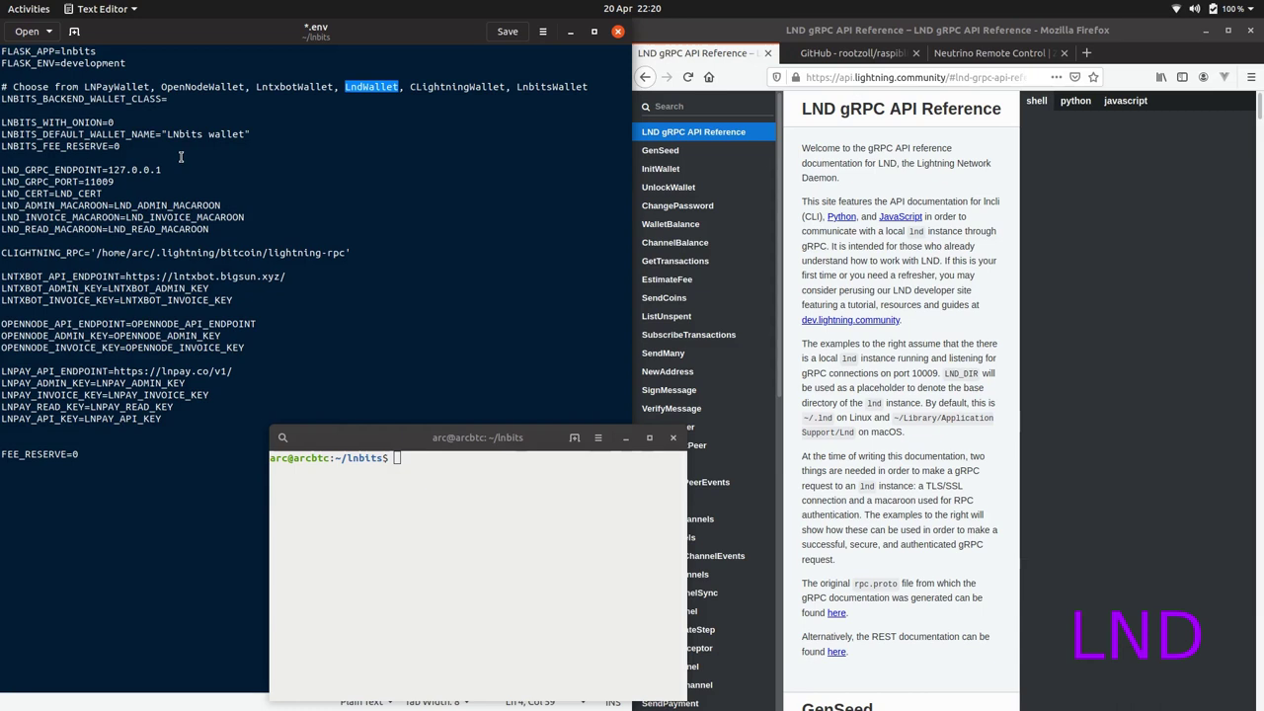
left_click(186, 102)
key("ctrl+v")
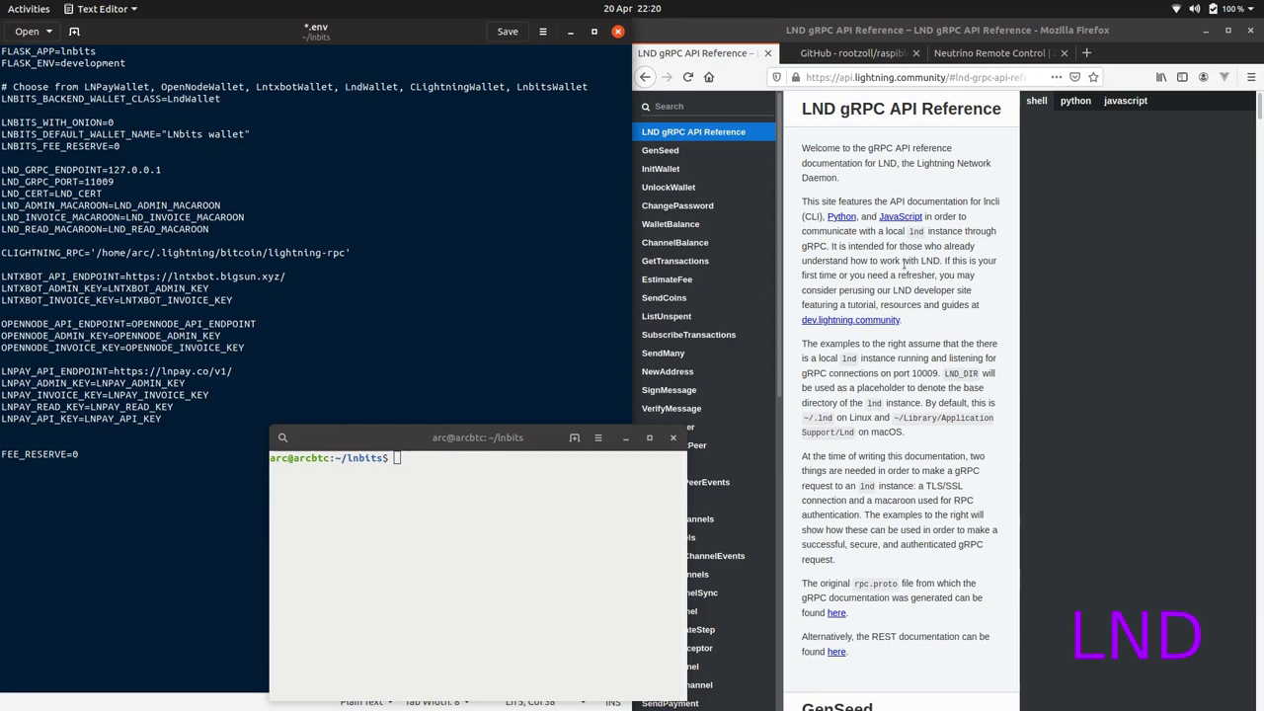
- Look over the LND gRPC API Reference, then view the RaspiBlitz GitHub repository
scroll(1000, 331, "down", 5)
scroll(1001, 337, "up", 4)
scroll(1001, 337, "up", 1)
left_click_drag(805, 111, 995, 123)
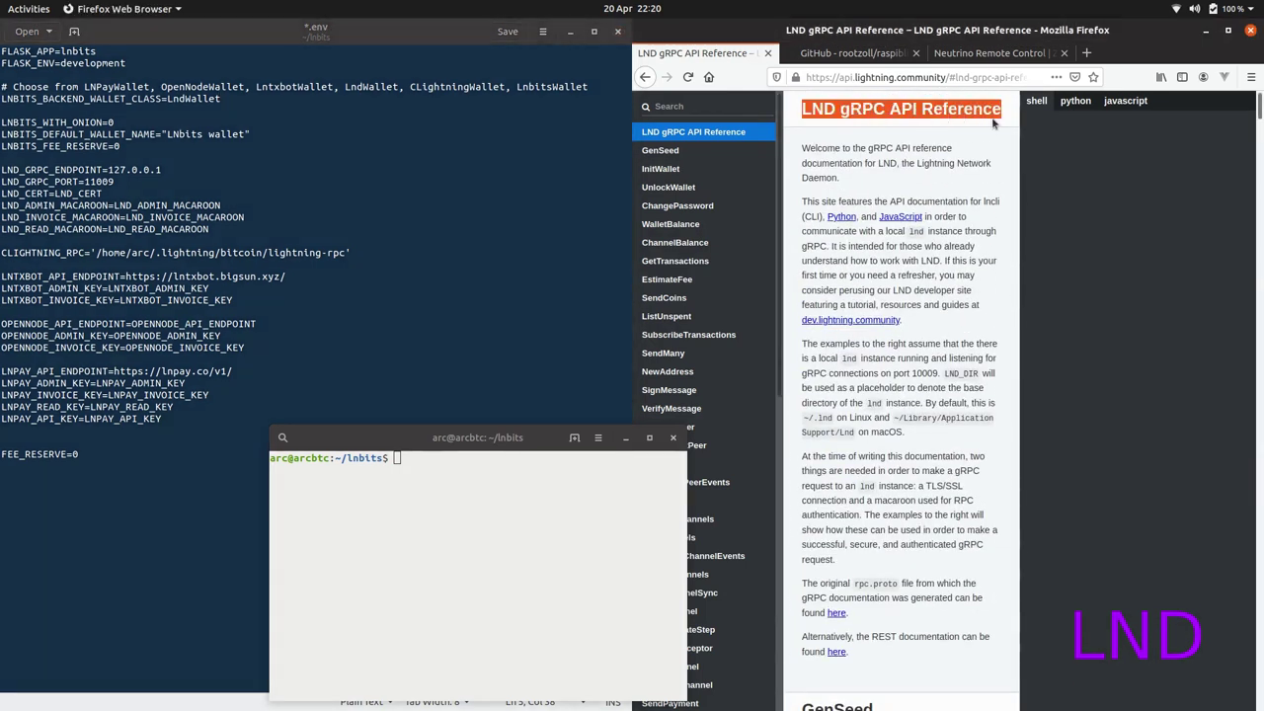
left_click(855, 53)
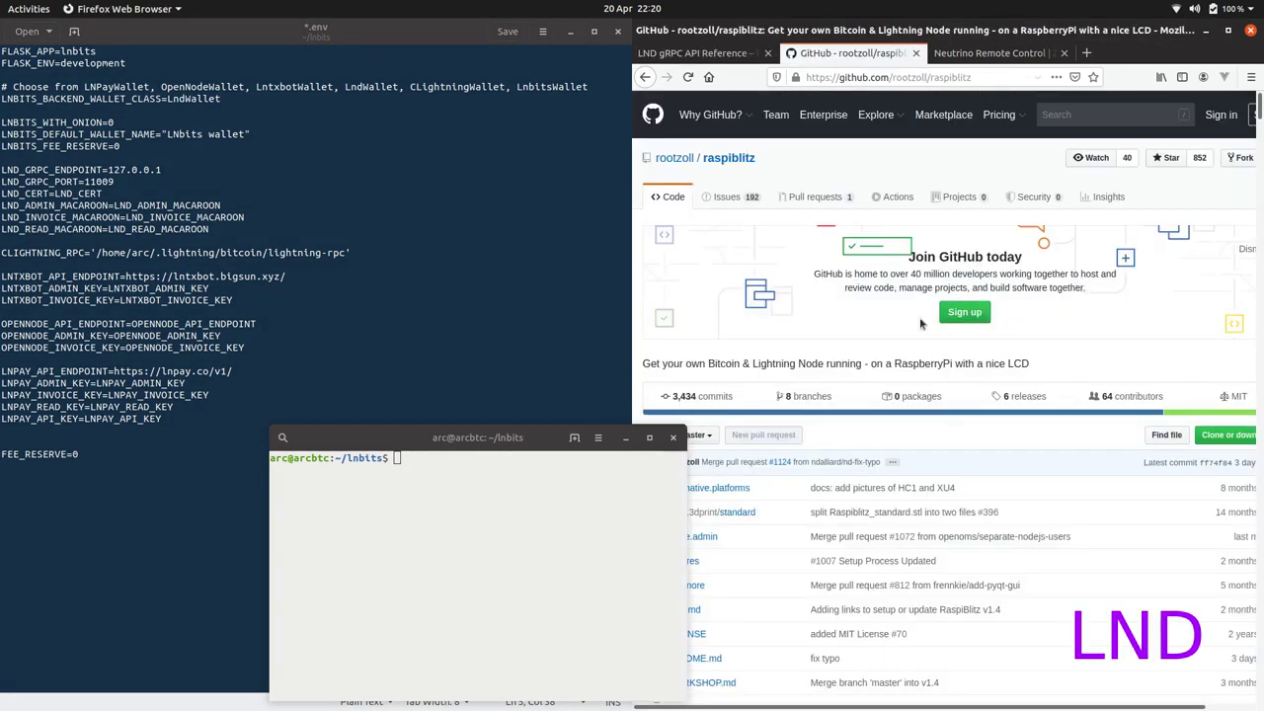
scroll(939, 403, "down", 10)
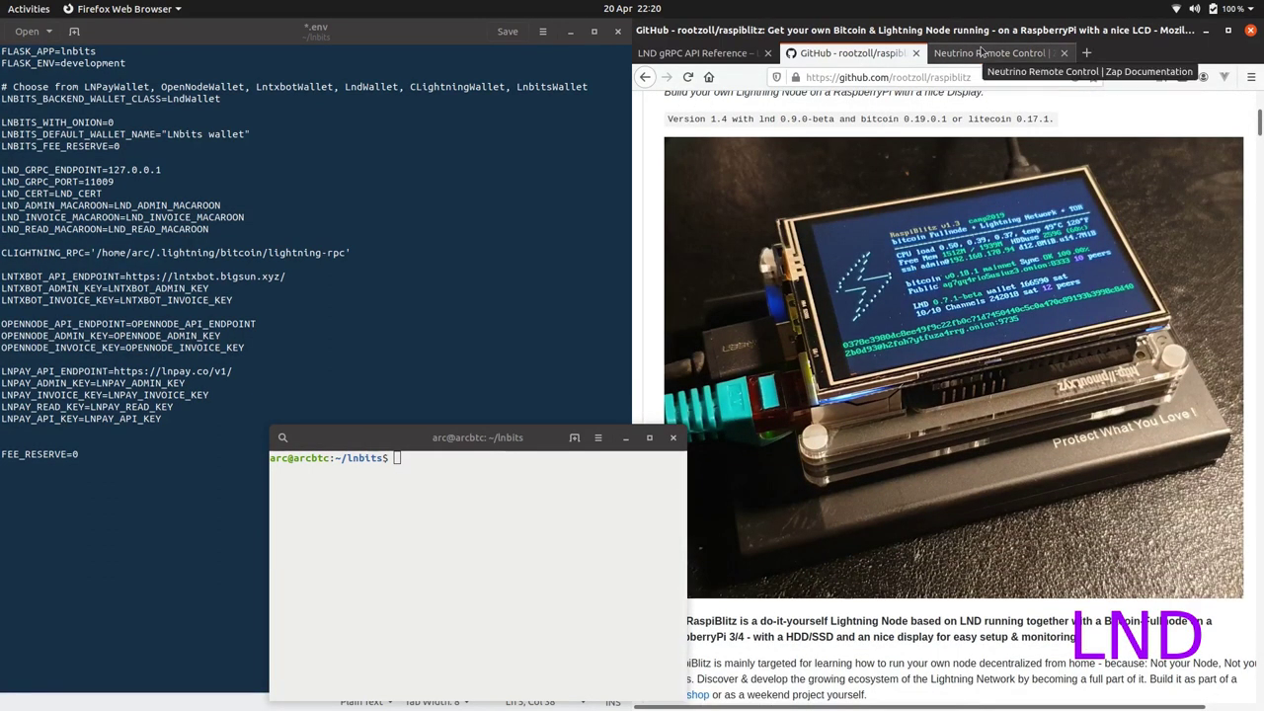
- Copy the gRPC port 11009 from Zap's Neutrino Remote Control docs
left_click(988, 54)
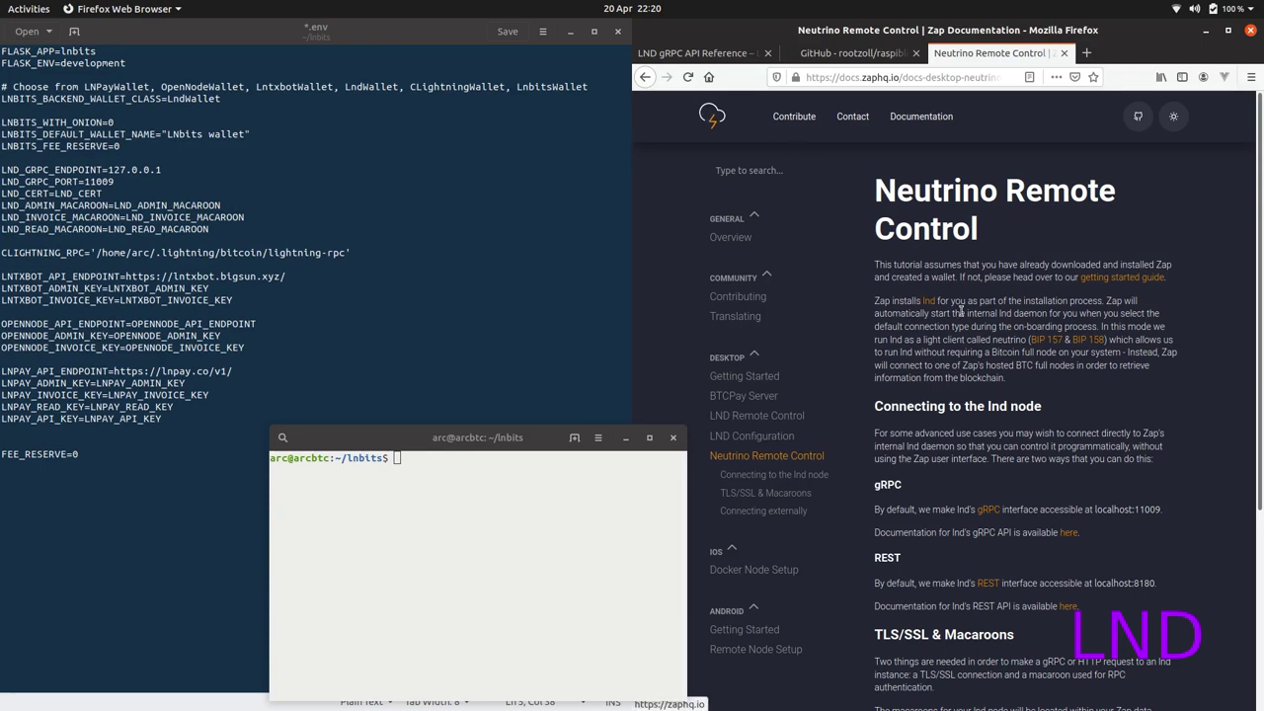
left_click_drag(840, 78, 995, 96)
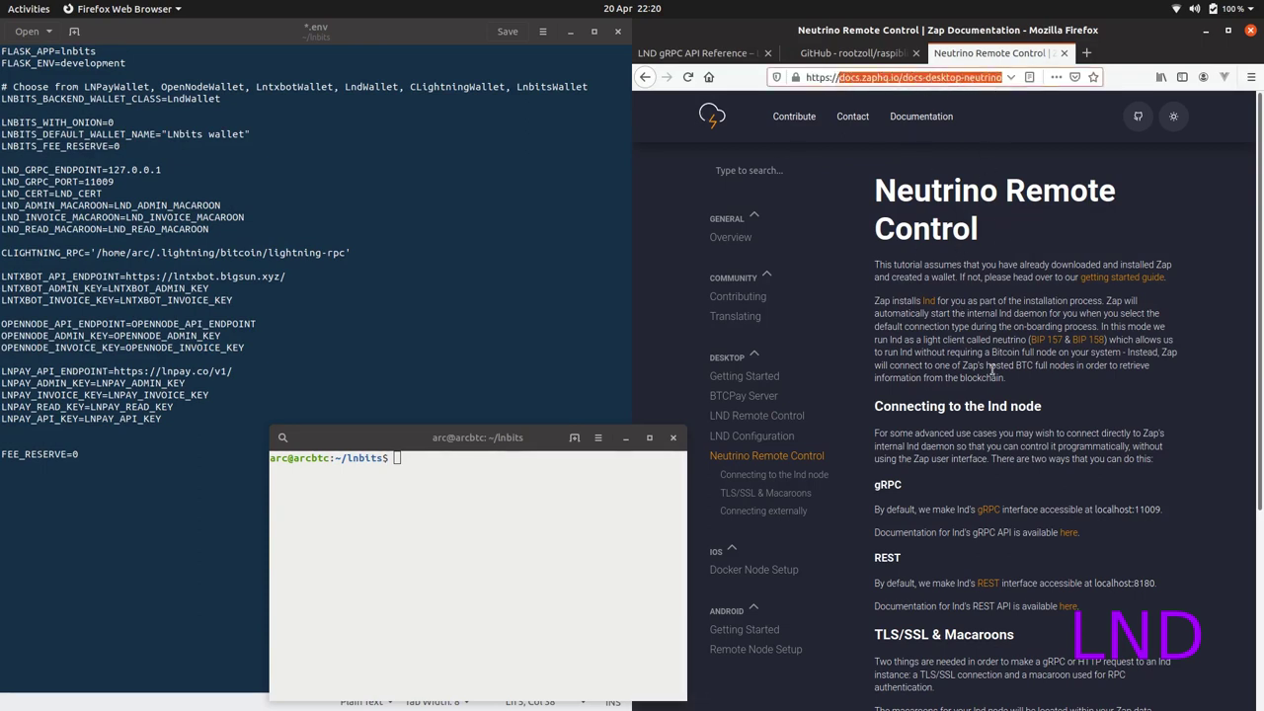
scroll(993, 371, "down", 5)
double_click(888, 223)
left_click_drag(892, 224, 1186, 259)
left_click_drag(1173, 247, 1136, 247)
key("ctrl+c")
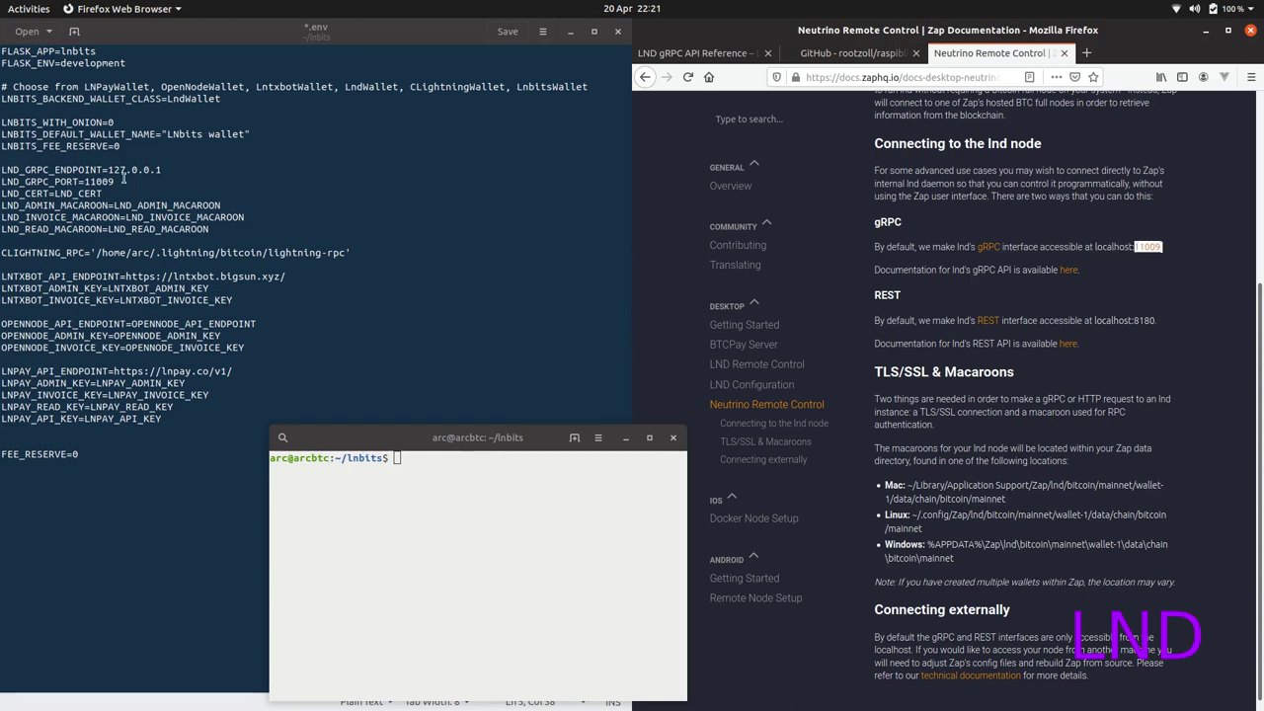
- Set LND_GRPC_PORT in .env to 11009 and locate the cert and admin macaroon lines
double_click(103, 182)
key("ctrl+v")
left_click_drag(167, 175, 107, 172)
left_click(149, 174)
left_click(199, 187)
left_click_drag(223, 203, 115, 201)
left_click(230, 204)
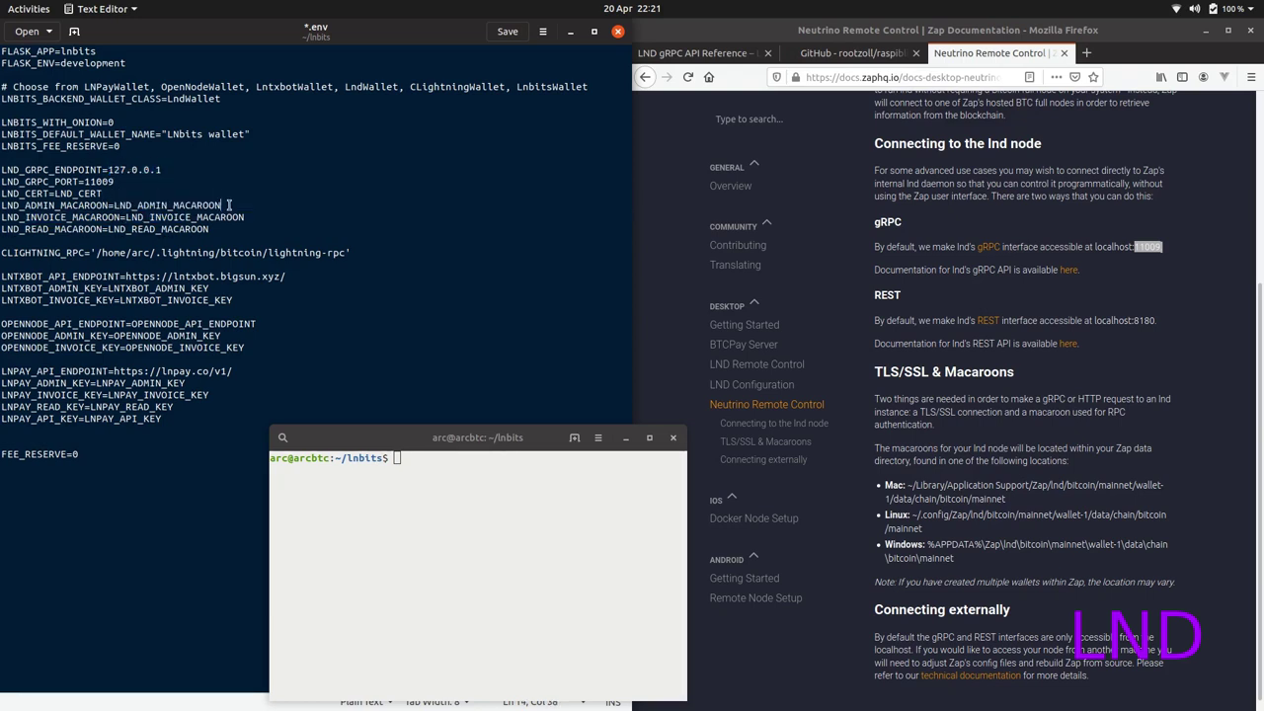
- Bring the Zap wallet window to the front
key("alt+Tab")
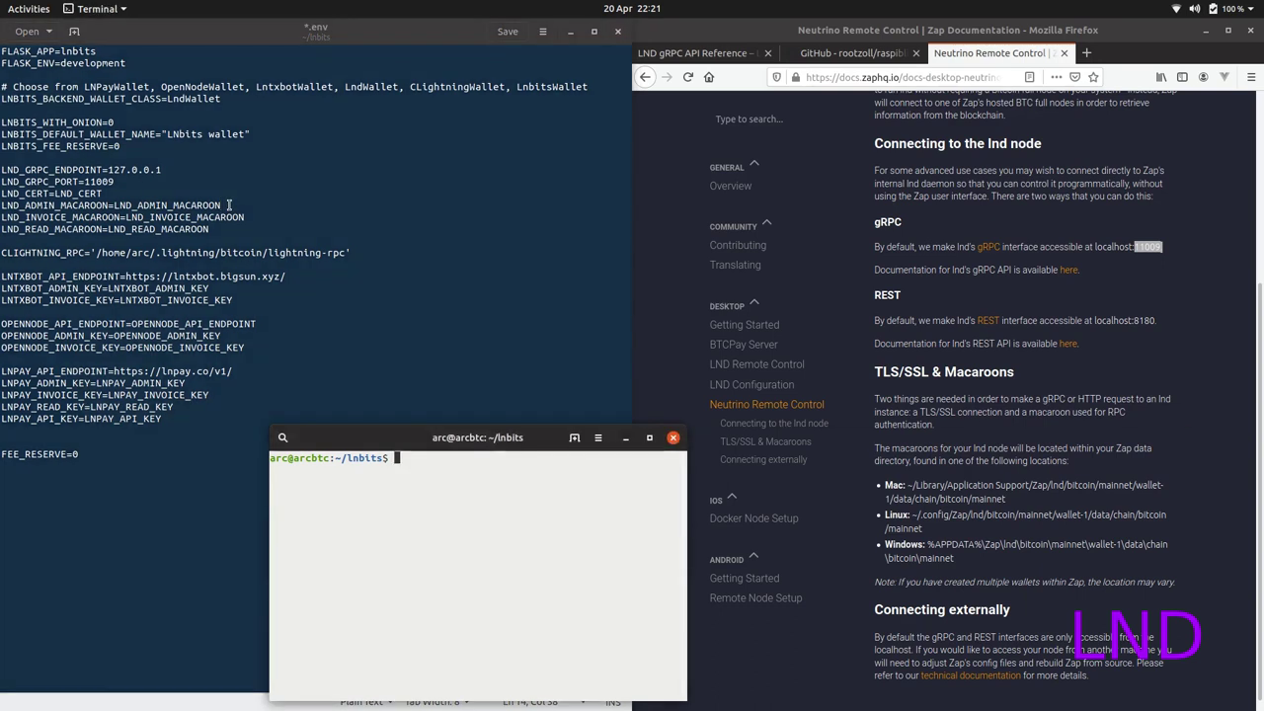
key("alt+Tab")
key("Tab")
key("Tab")
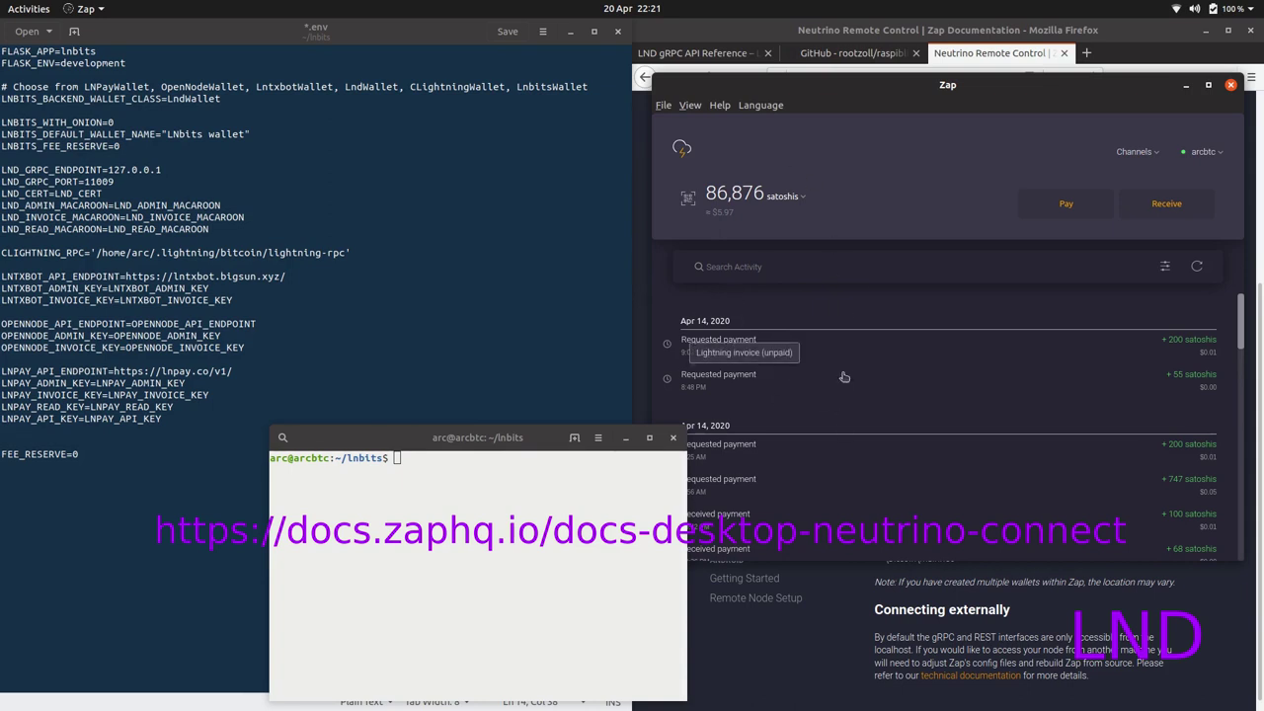
- Copy Zap's admin.macaroon file from the mainnet folder and paste its path into .env
key("alt+Tab")
key("Tab")
key("Tab")
key("Tab")
key("Tab")
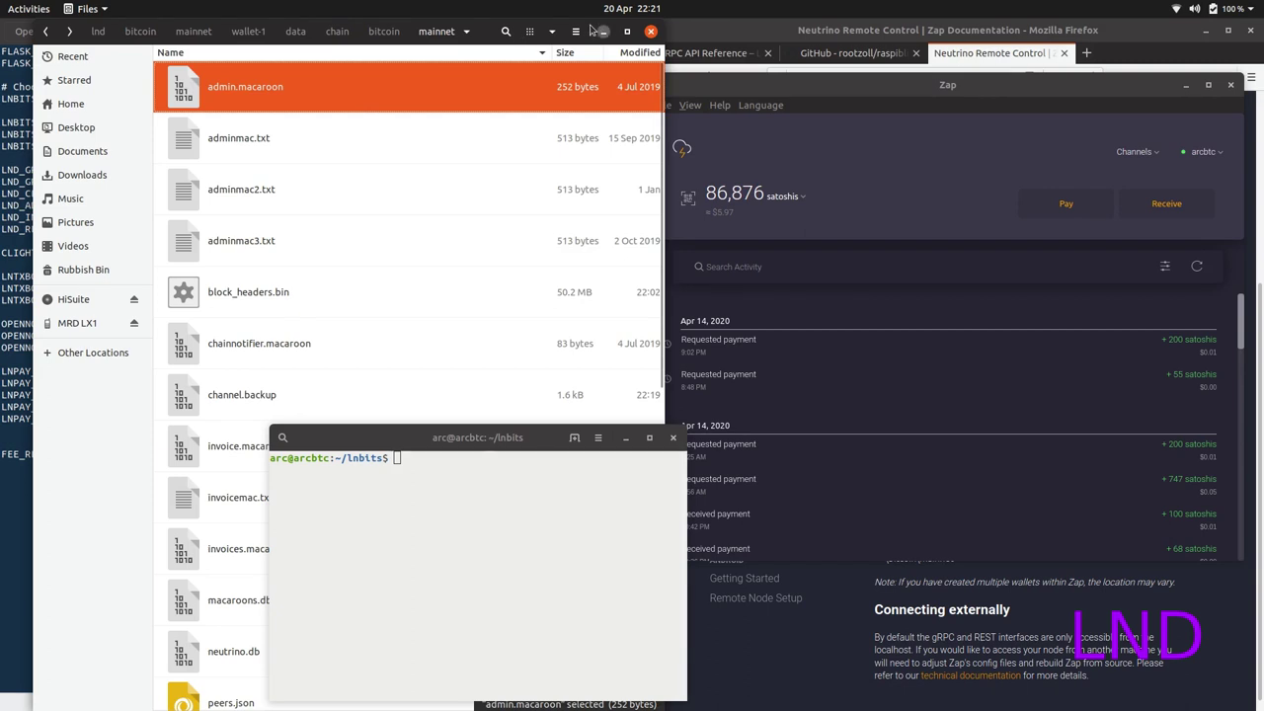
left_click_drag(593, 33, 1055, 88)
right_click(815, 146)
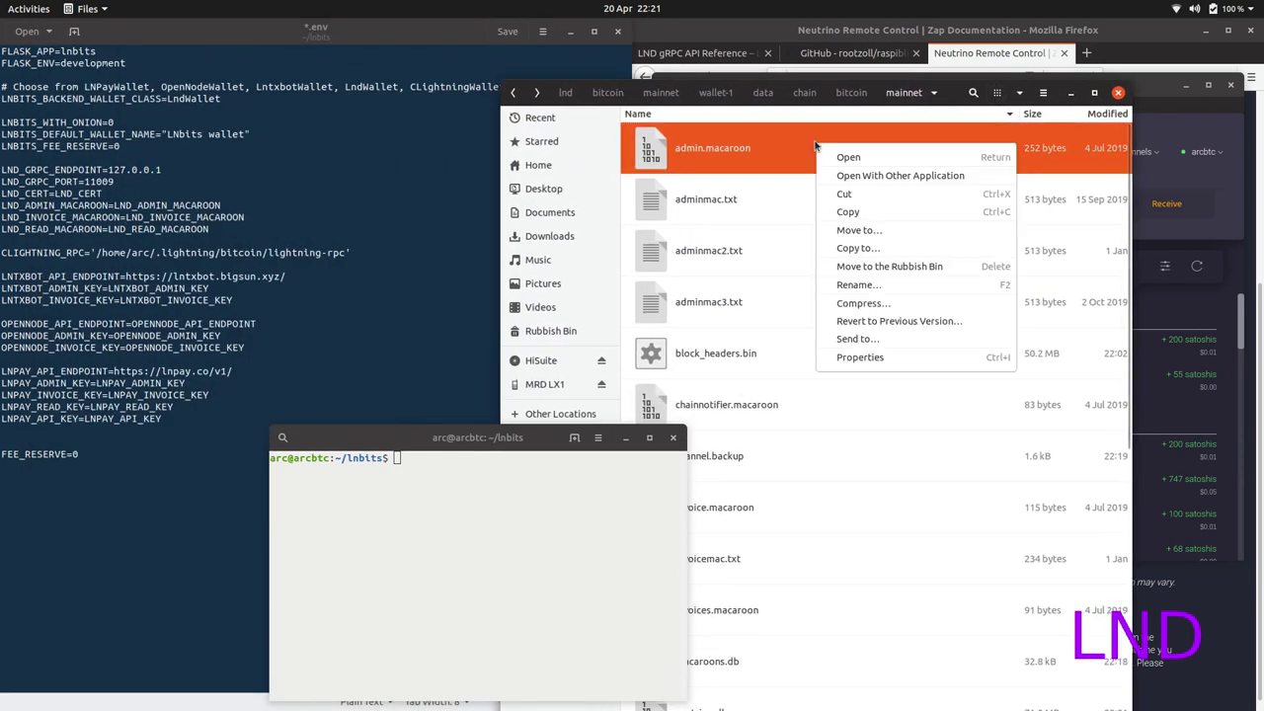
left_click(861, 210)
left_click(204, 562)
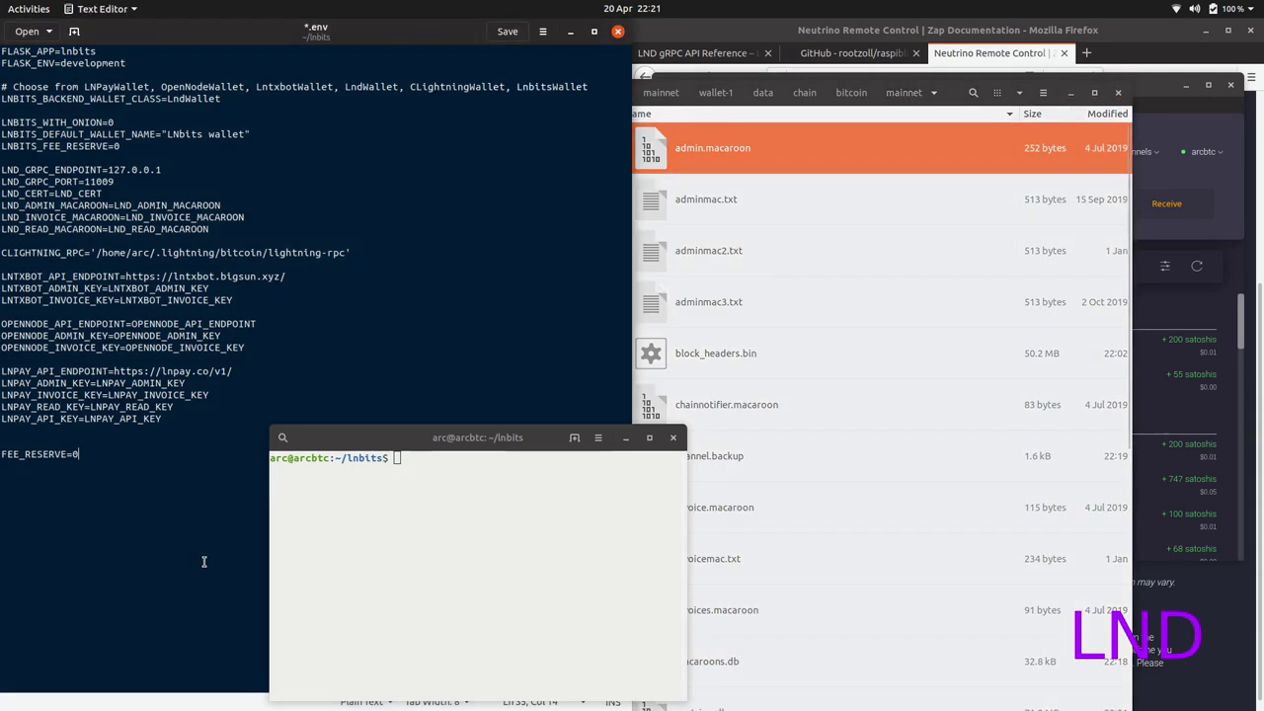
key("Return")
key("Return")
key("ctrl+v")
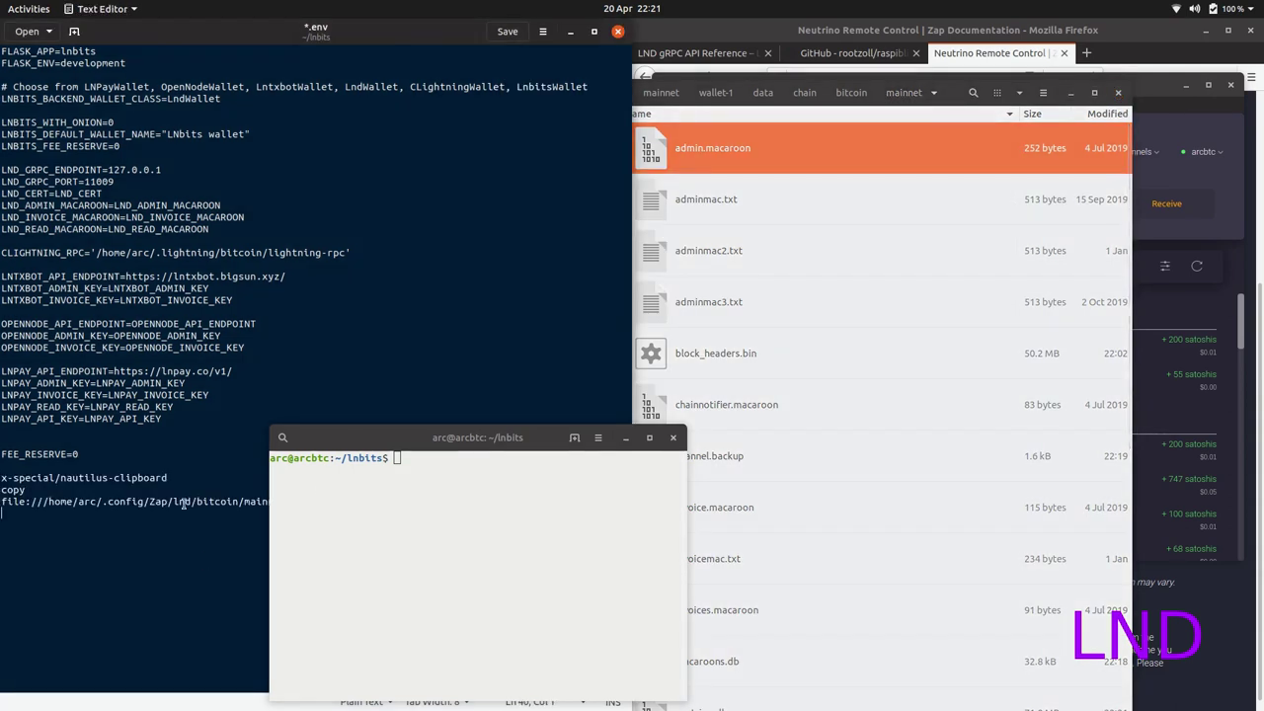
- Move the path into LND_ADMIN_MACAROON after a quote and delete the leftover lines
left_click_drag(444, 439, 829, 423)
left_click_drag(592, 502, 46, 503)
key("ctrl+x")
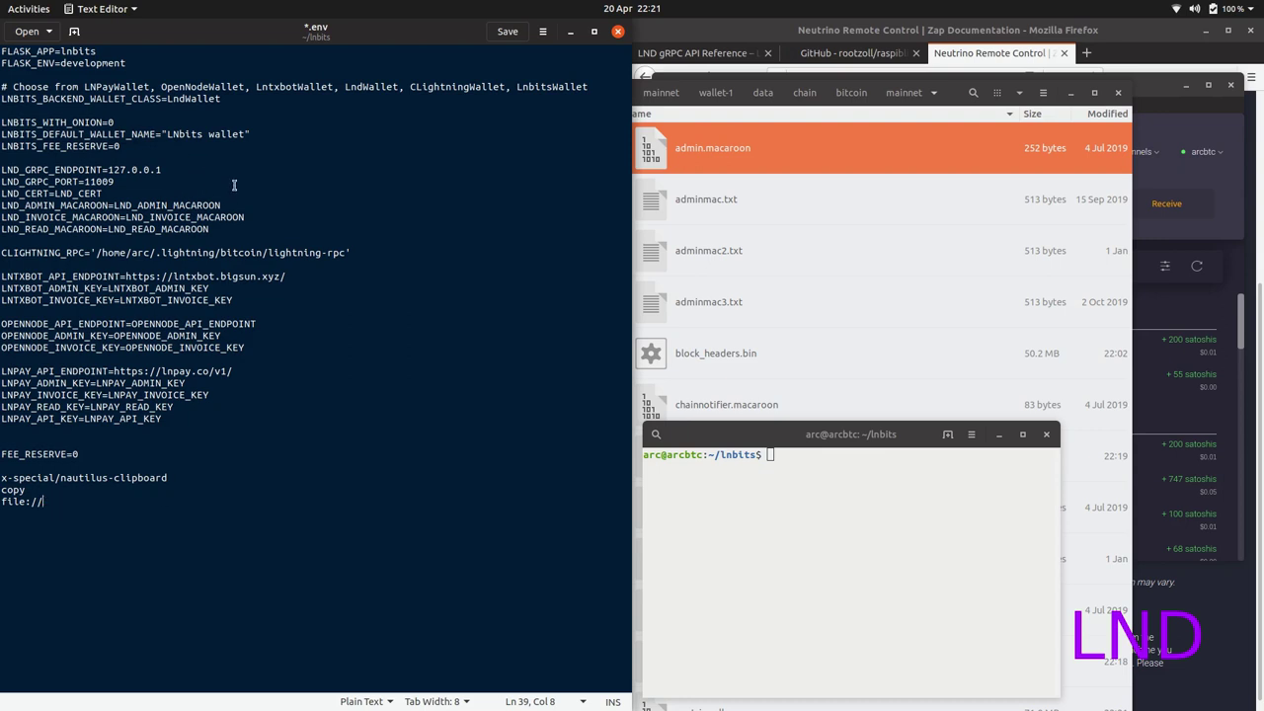
left_click_drag(231, 208, 115, 209)
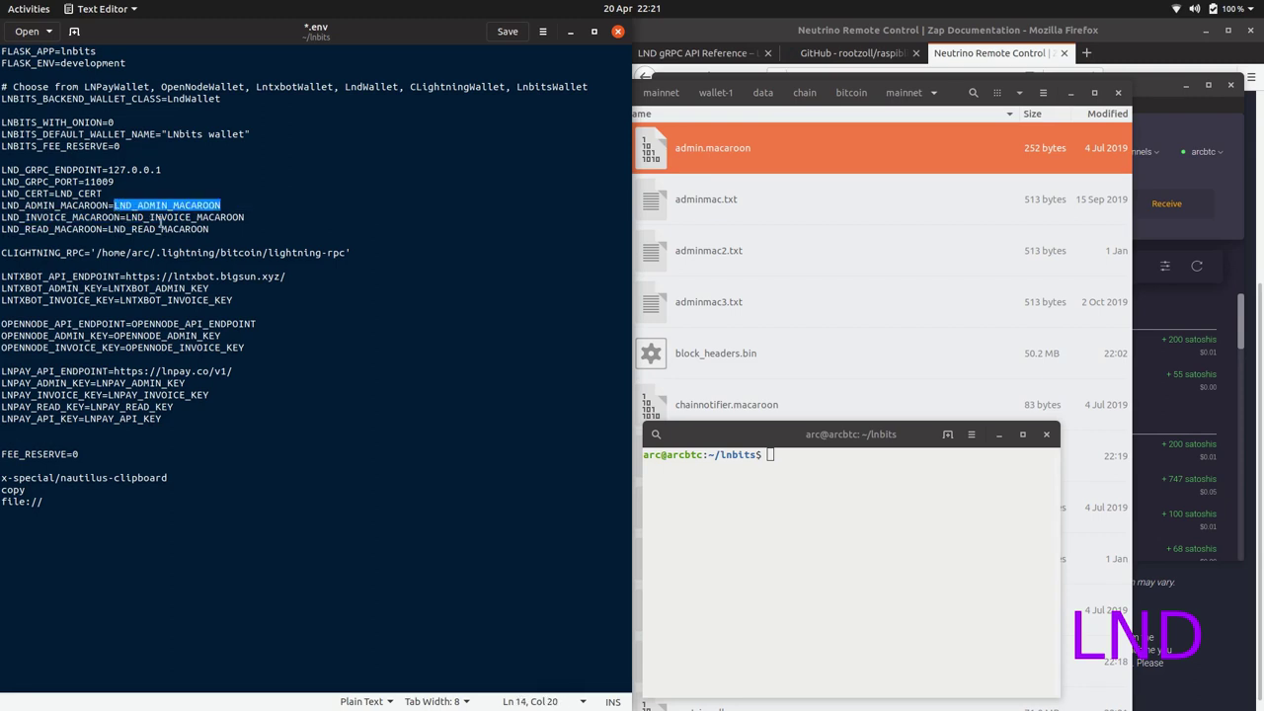
type("'")
key("ctrl+v")
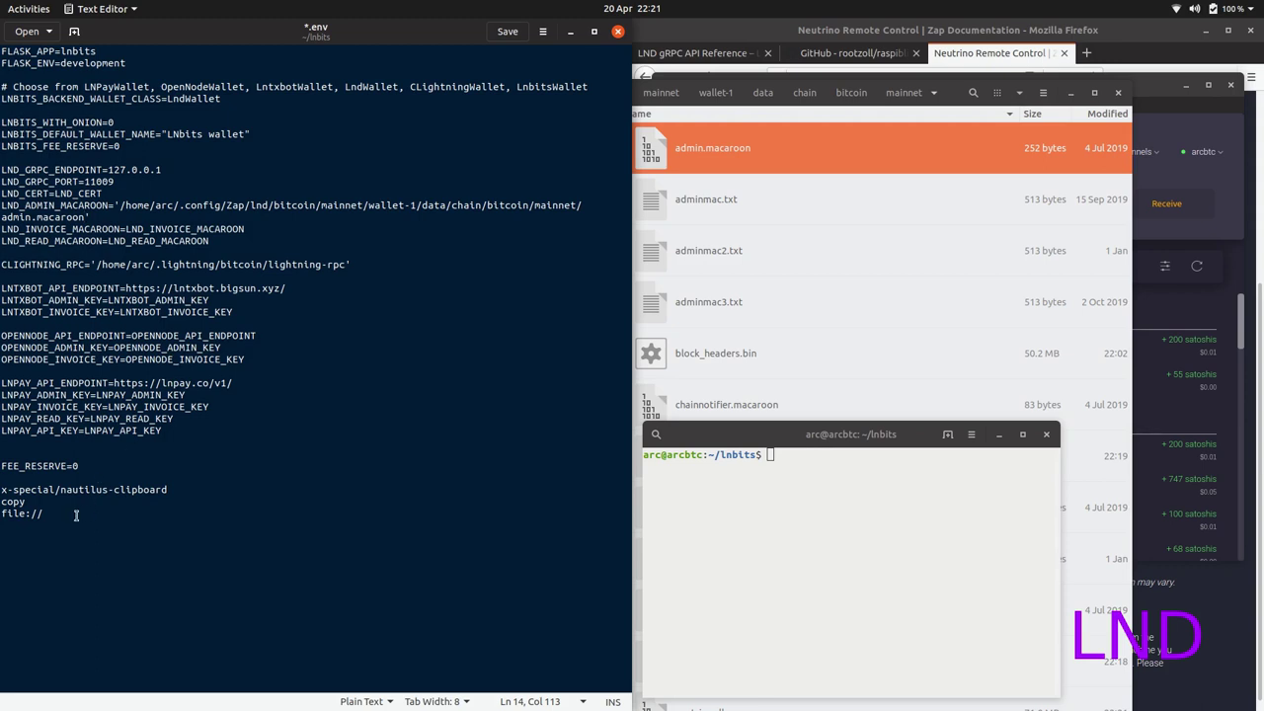
left_click_drag(83, 516, 2, 489)
key("BackSpace")
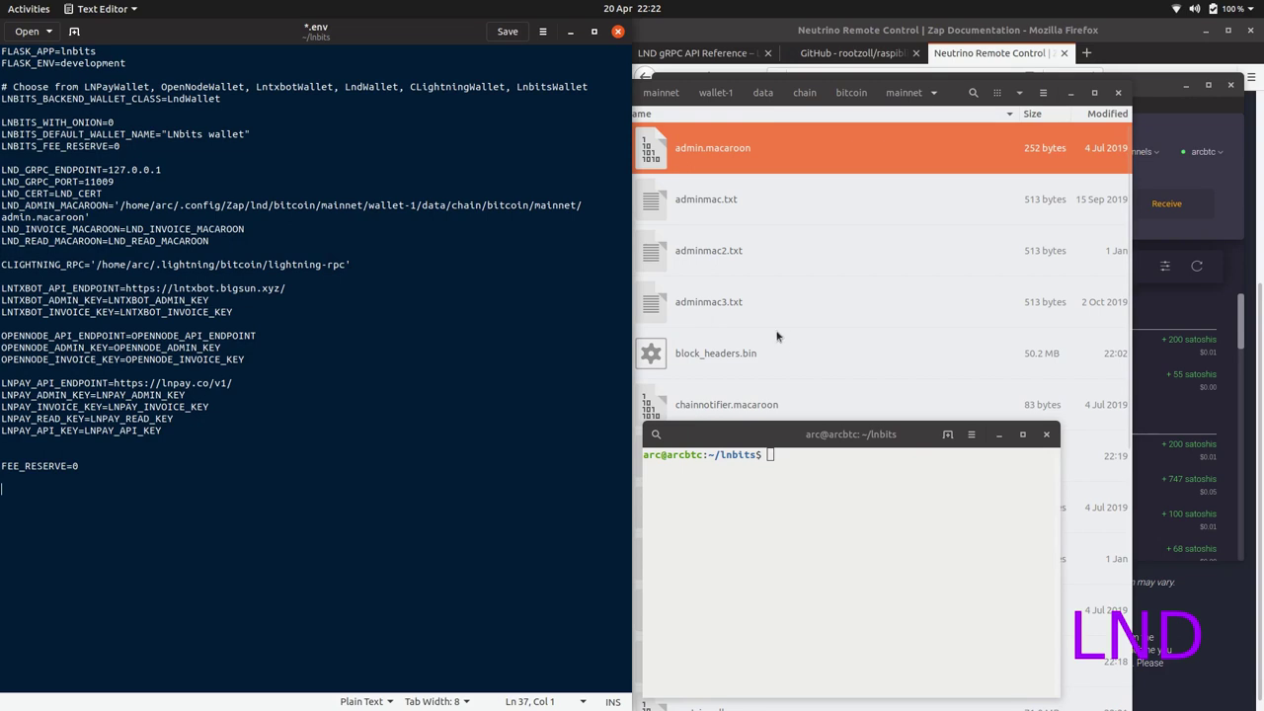
- Paste the invoice.macaroon file path onto a new line at the end of .env
left_click(806, 313)
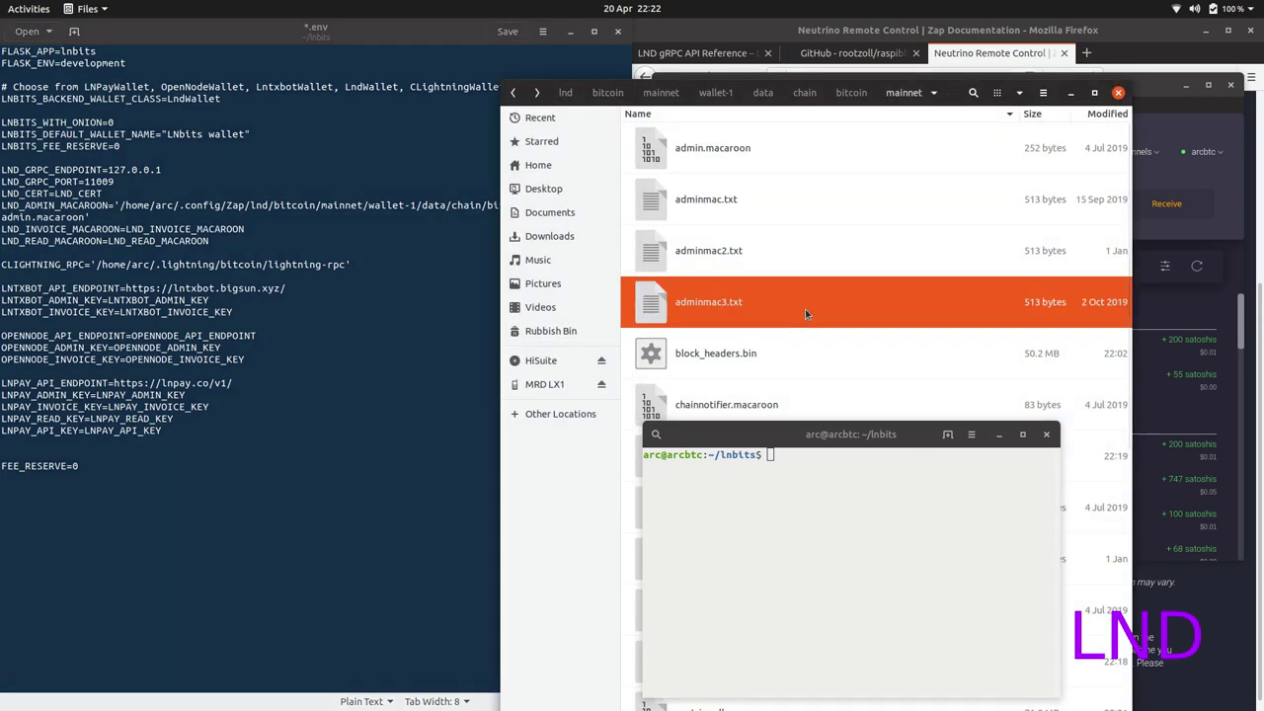
scroll(805, 309, "down", 3)
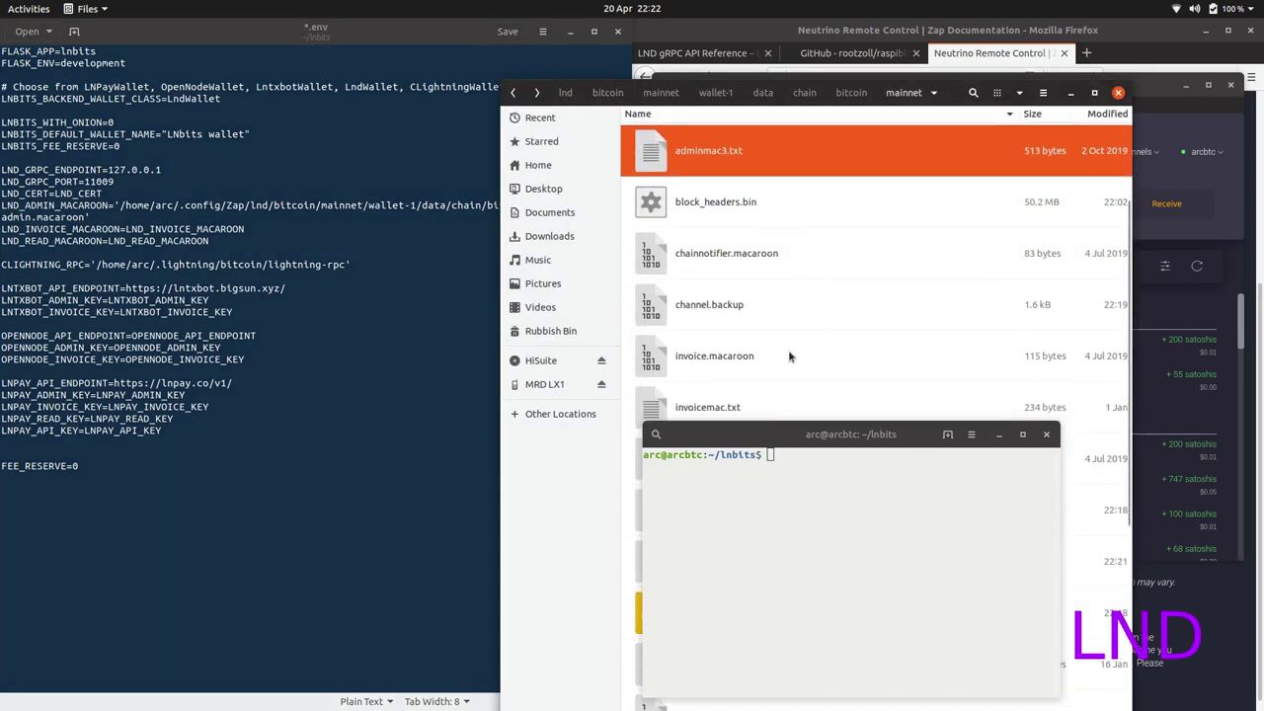
left_click(789, 355)
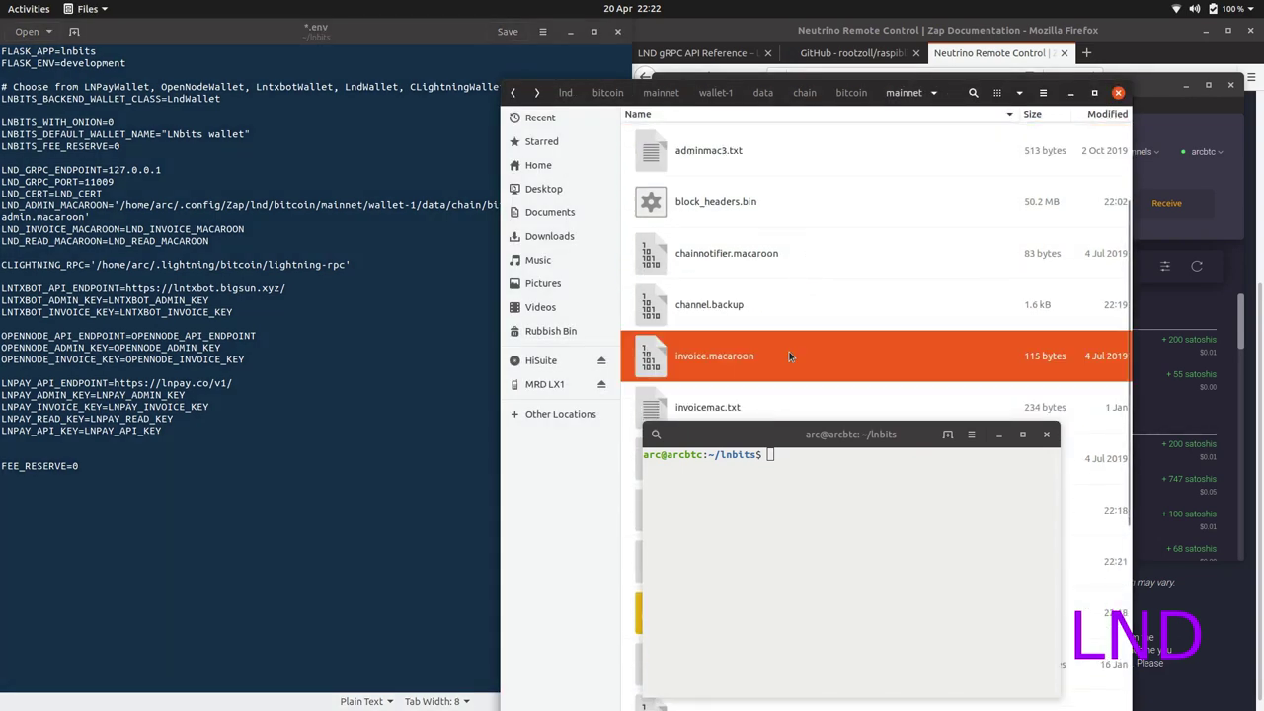
left_click(246, 473)
key("Return")
key("ctrl+v")
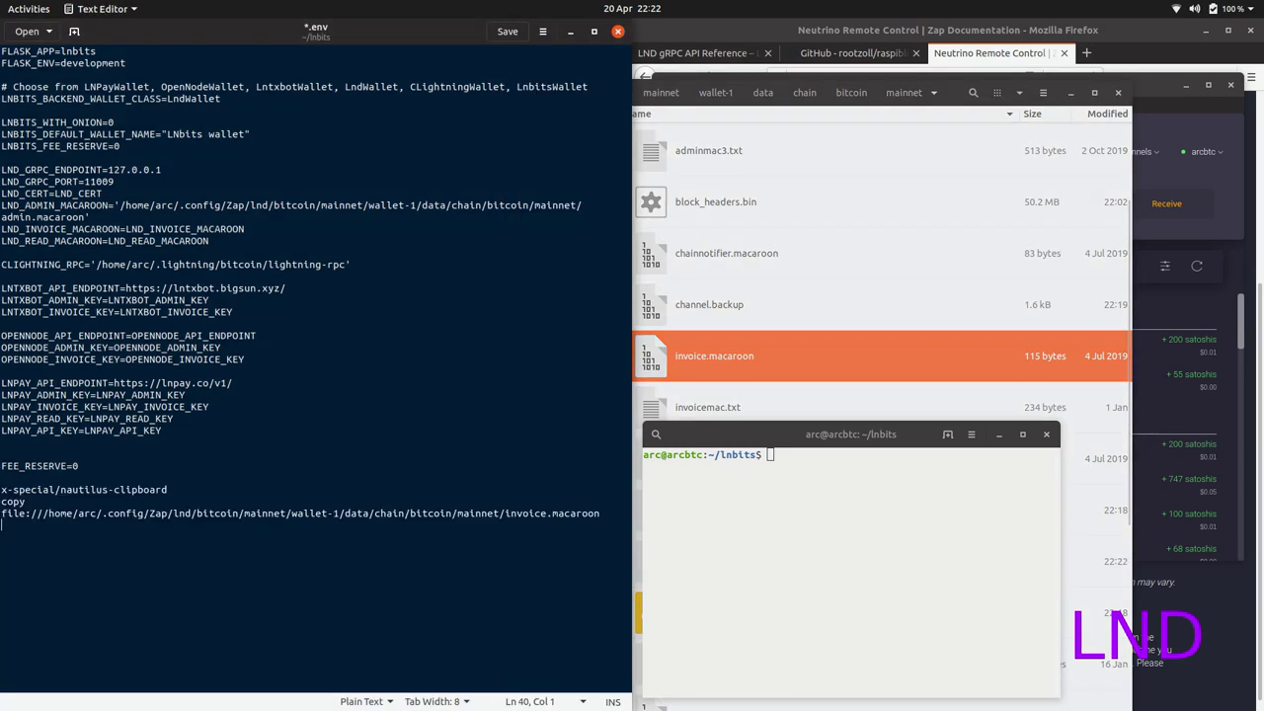
- Put that path inside quotes as LND_INVOICE_MACAROON and delete the leftover lines
left_click_drag(41, 513, 79, 514)
left_click_drag(600, 514, 600, 514)
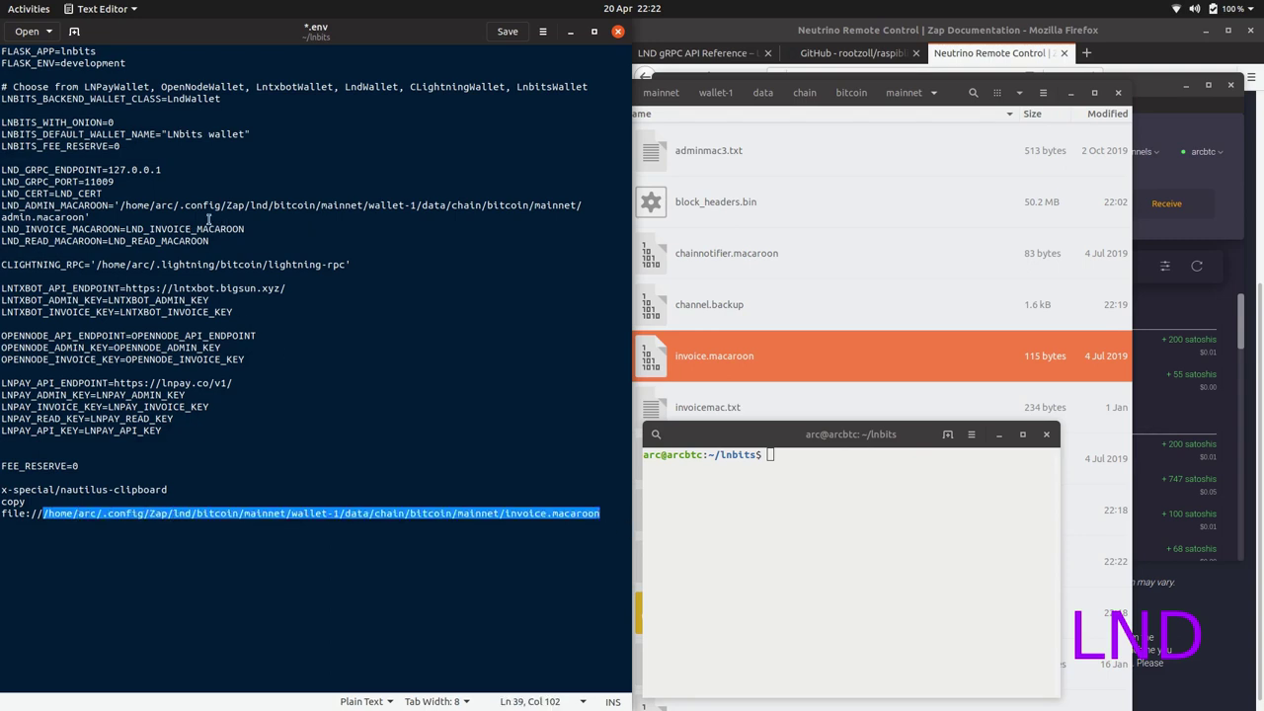
left_click_drag(255, 230, 131, 229)
type("''")
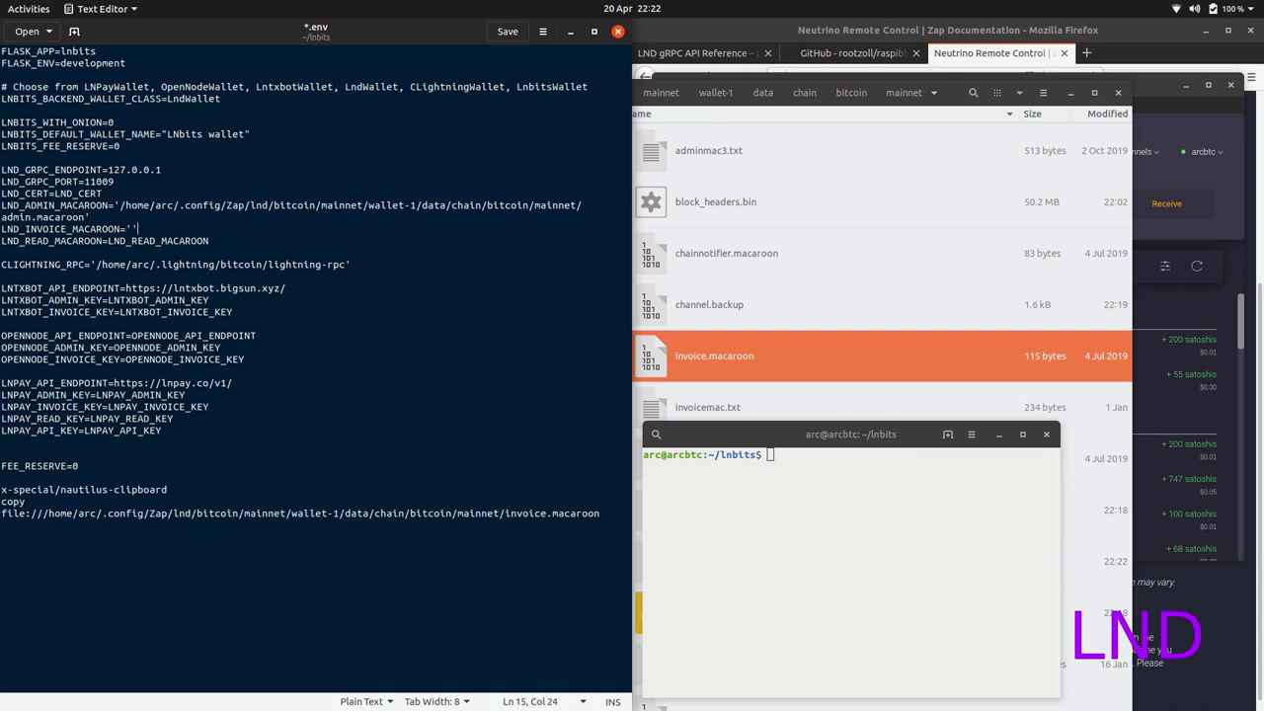
key("ctrl+v")
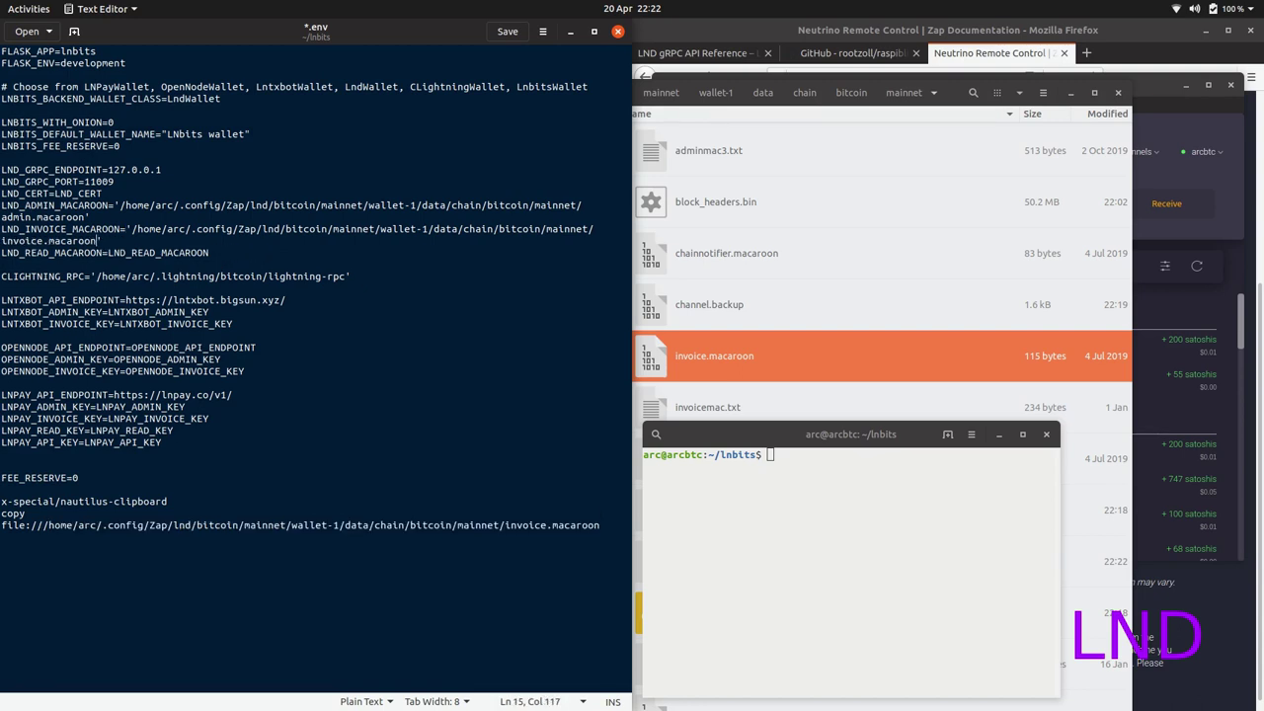
left_click_drag(69, 590, 2, 502)
key("BackSpace")
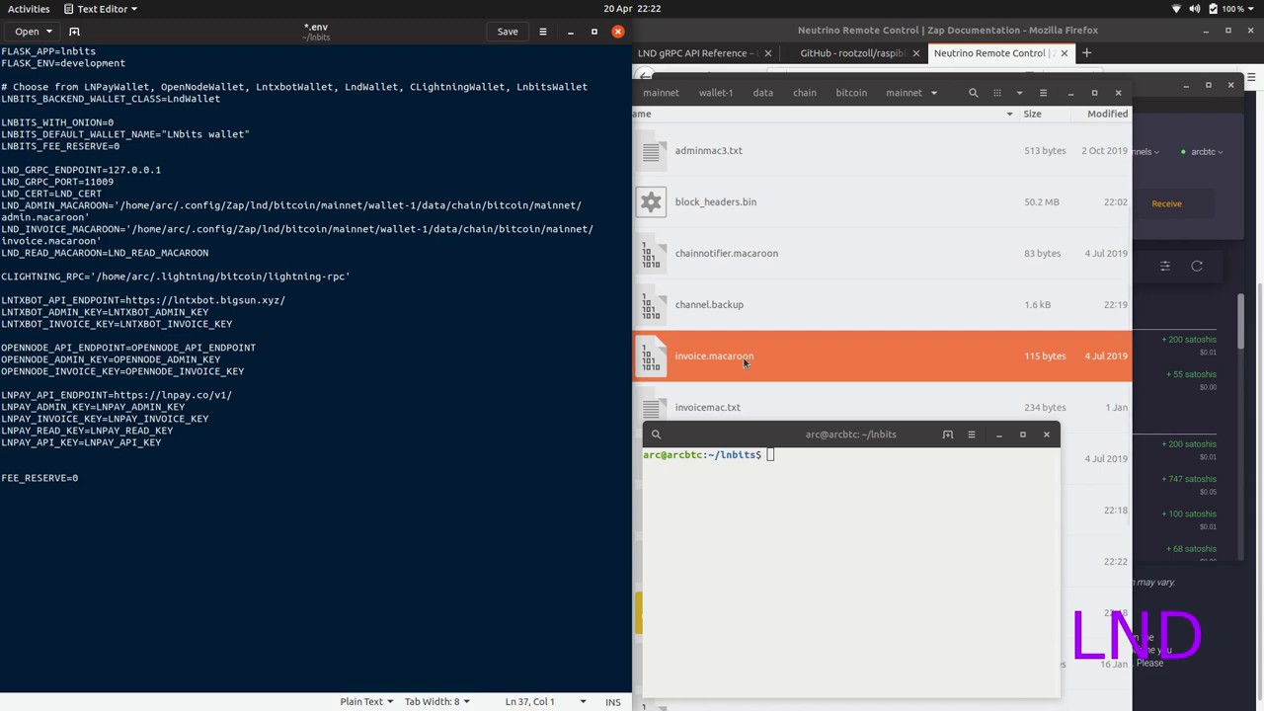
- Copy readonly.macaroon from the file manager and paste its path into .env
scroll(744, 361, "down", 5)
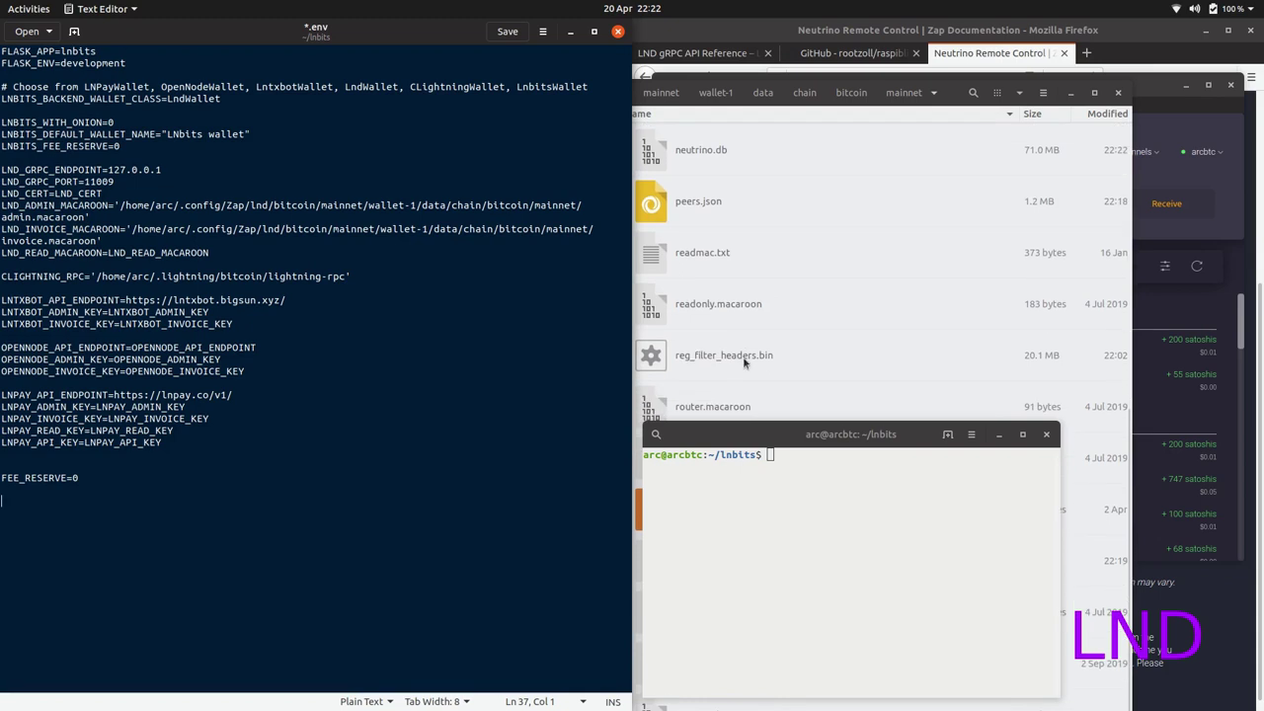
left_click(745, 304)
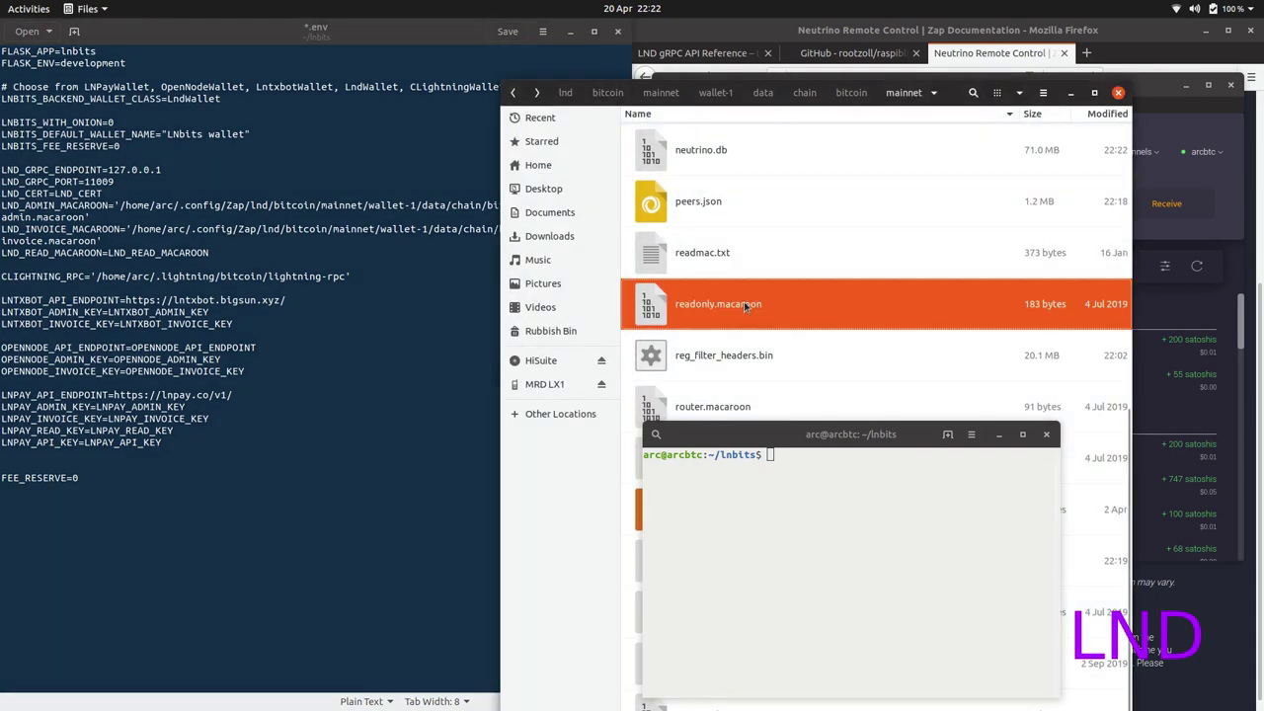
key("ctrl+c")
left_click(261, 538)
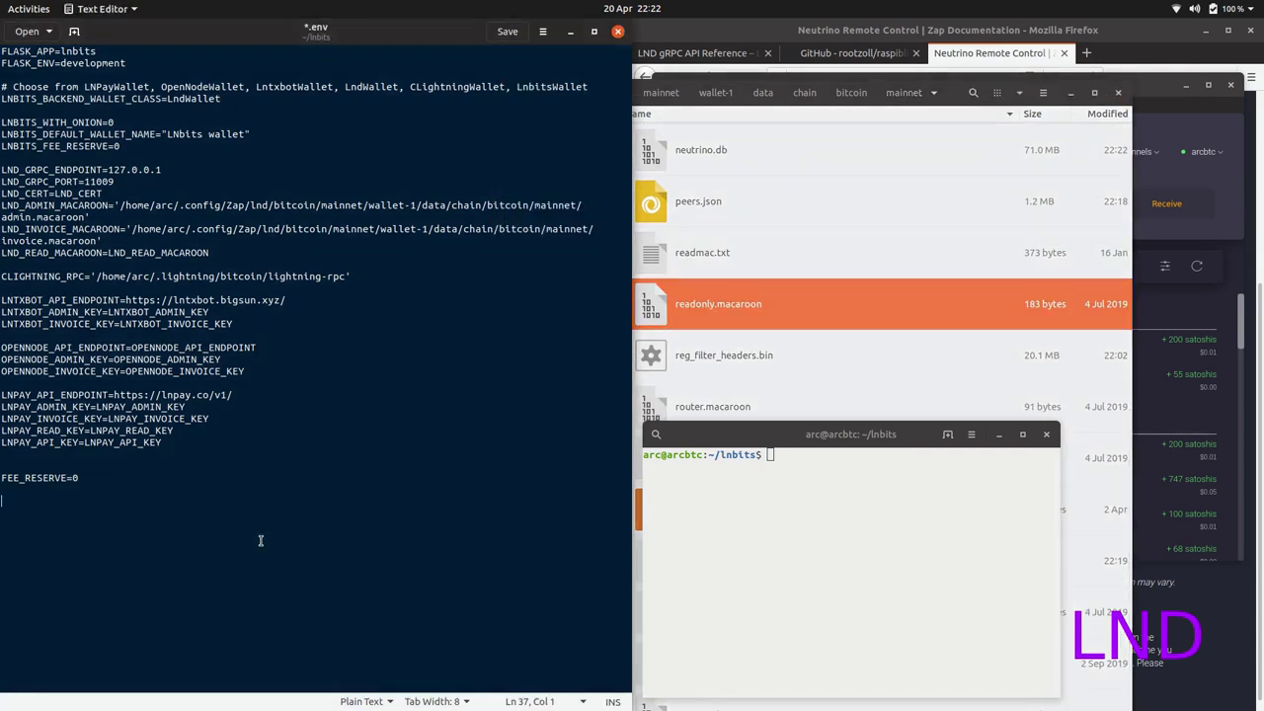
key("ctrl+v")
- Set LND_READ_MACAROON to the quoted readonly.macaroon path and remove the leftover lines
left_click_drag(42, 525, 80, 526)
left_click(608, 526, "shift")
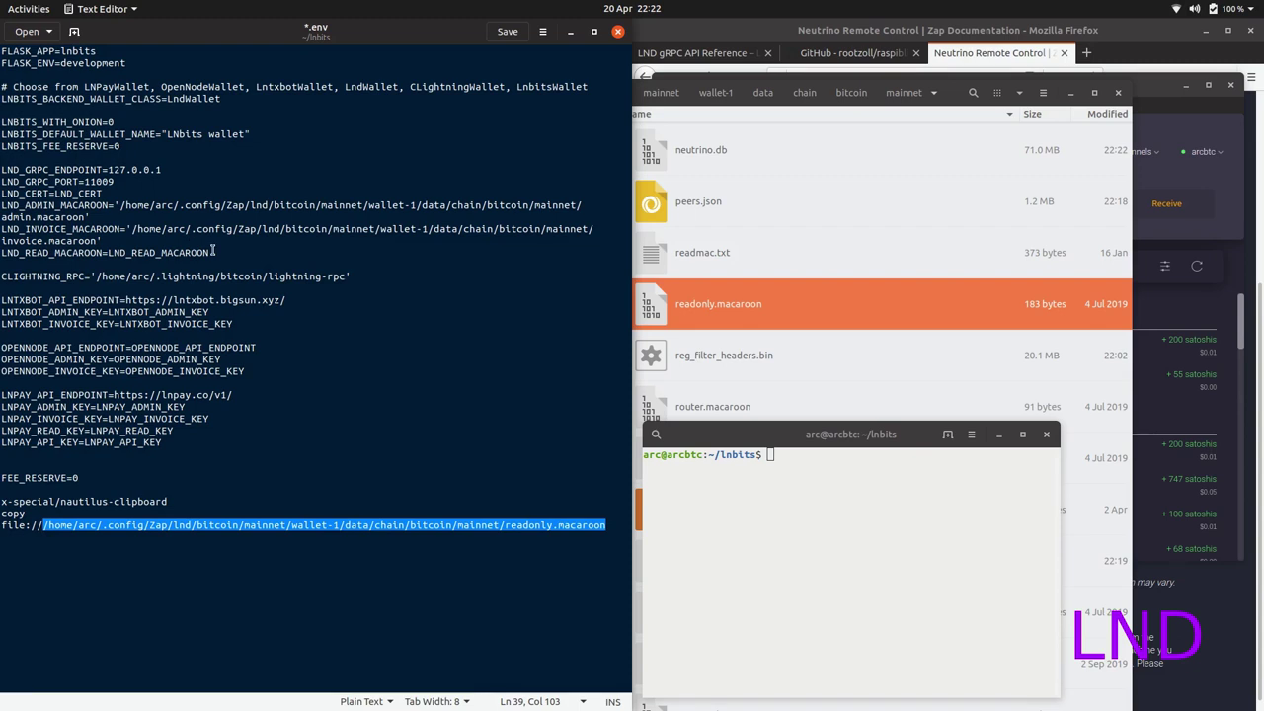
left_click_drag(210, 253, 107, 252)
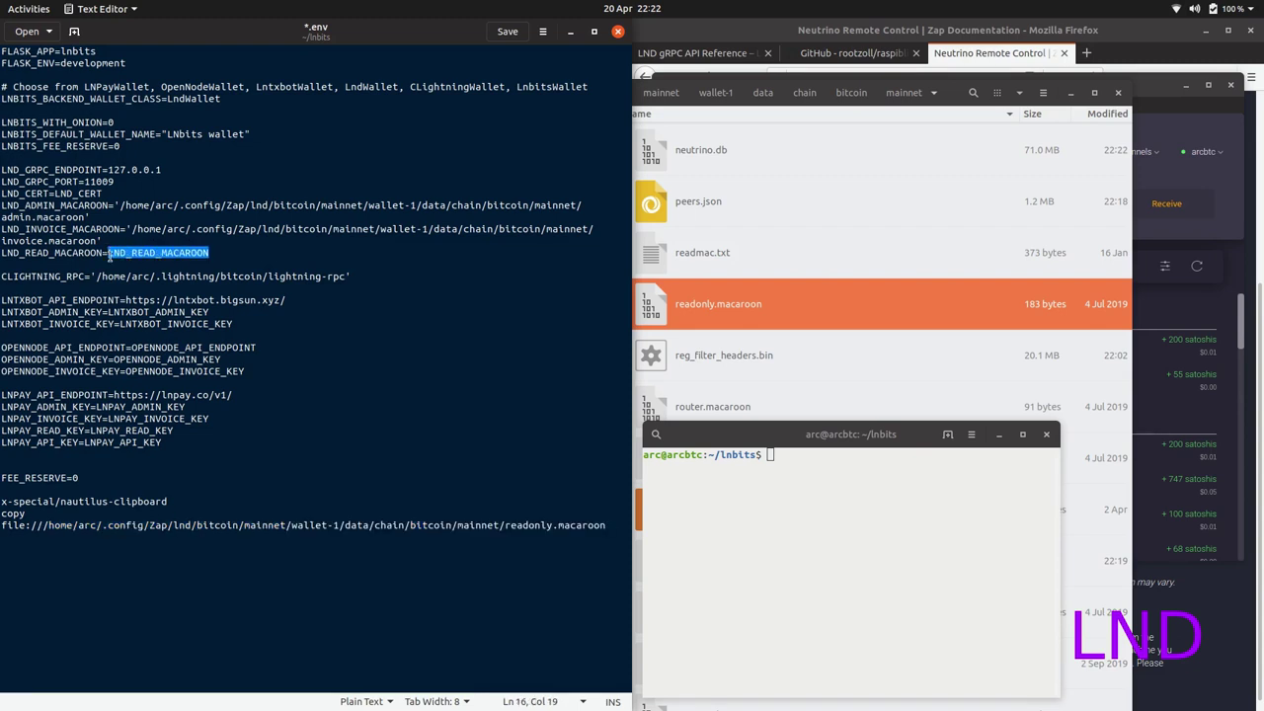
type("@")
key("BackSpace")
type("''")
key("ctrl+v")
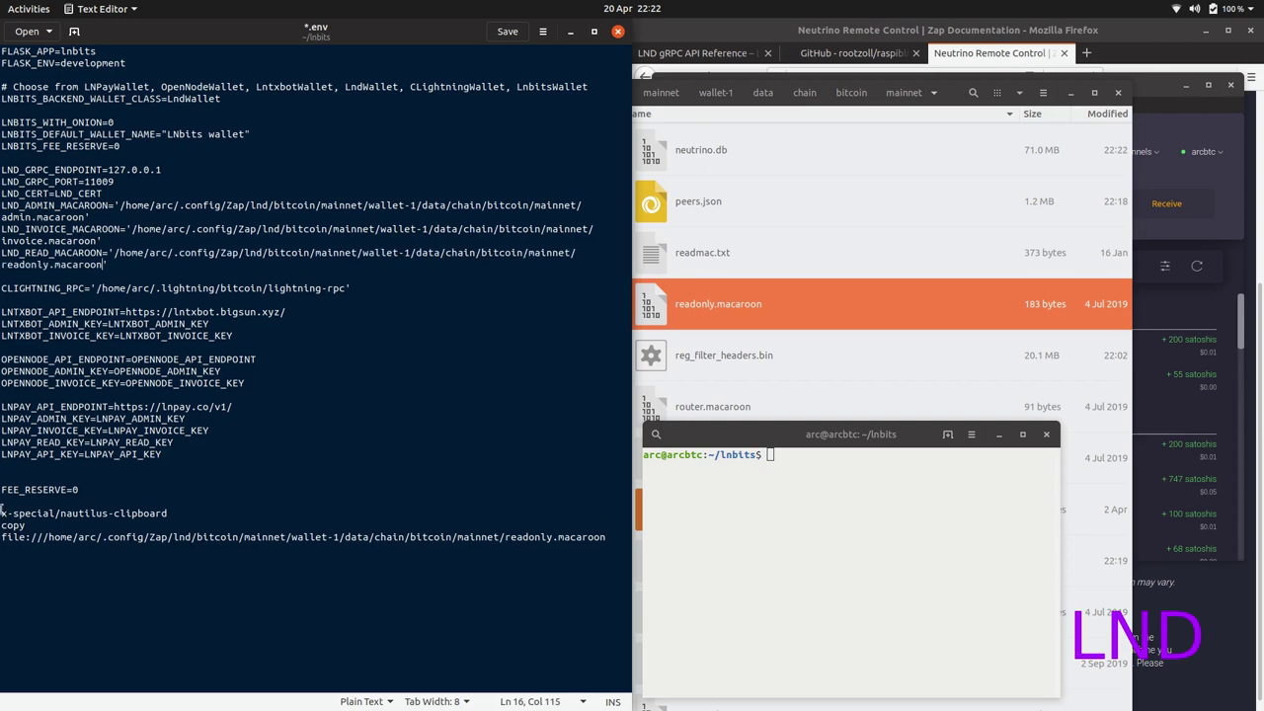
left_click_drag(43, 564, 1, 513)
key("BackSpace")
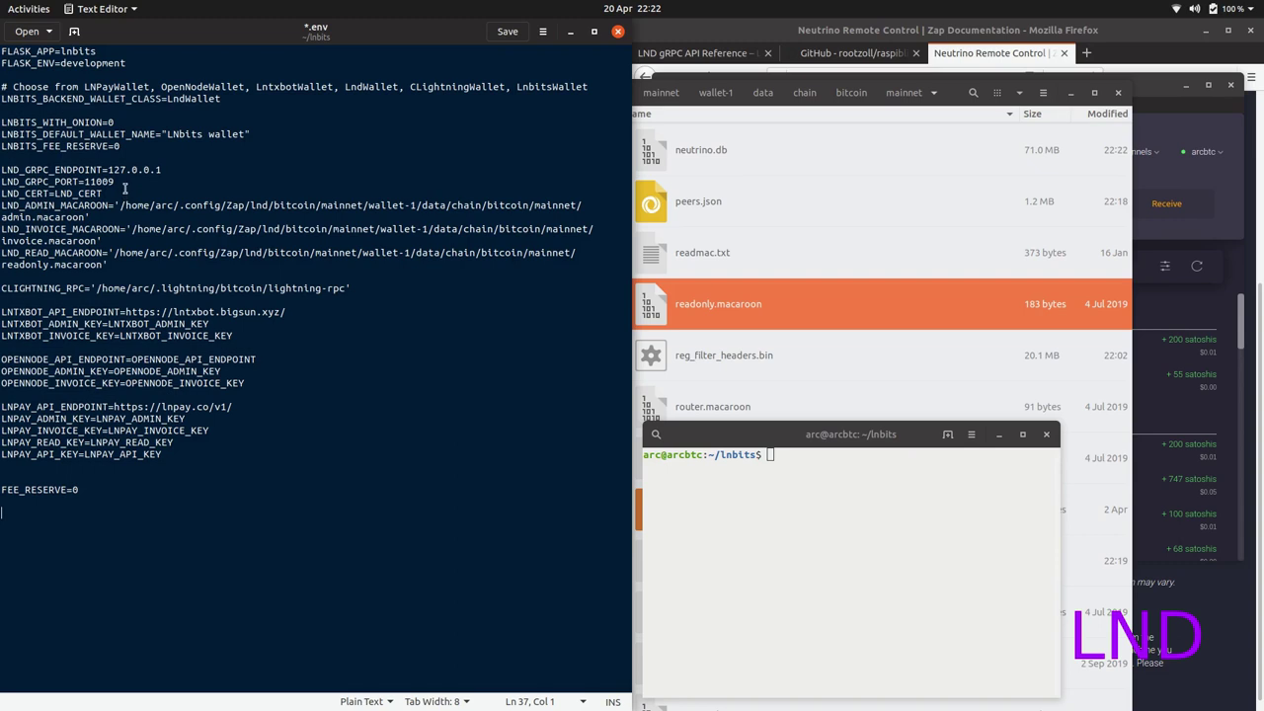
- Browse to Zap's mainnet wallet-1 folder and copy the tls.cert file
left_click_drag(125, 188, 53, 194)
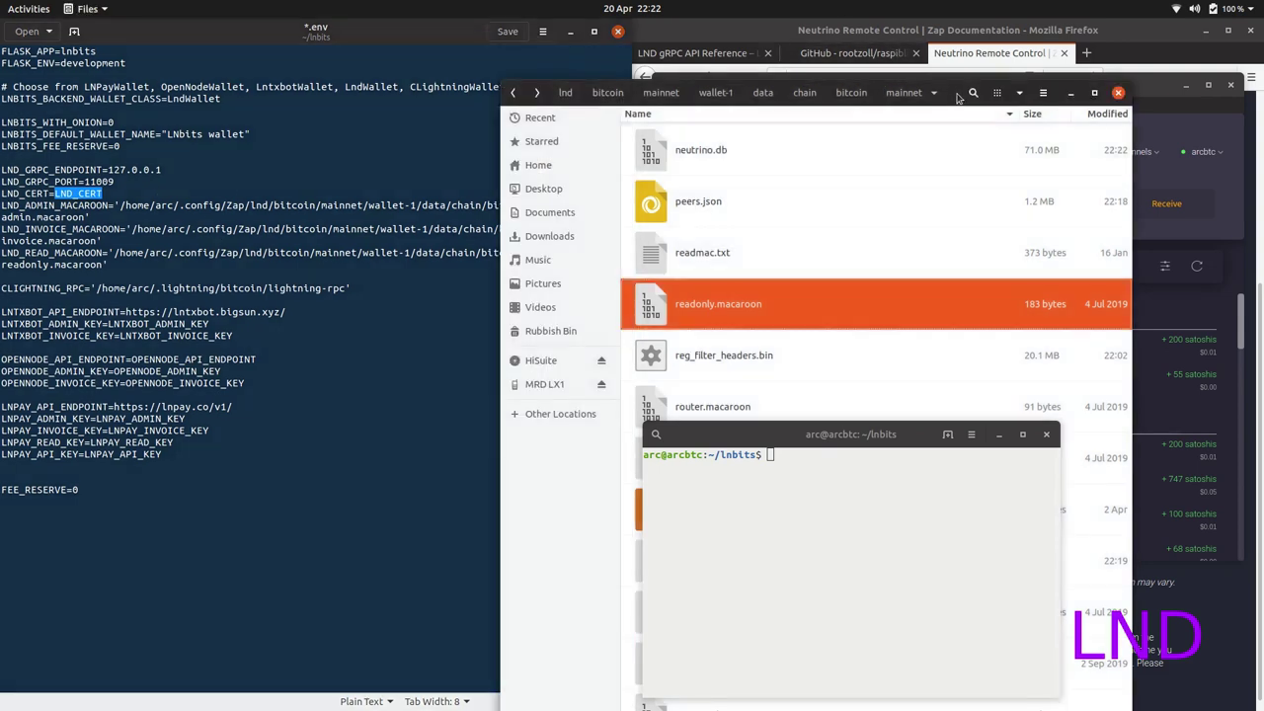
left_click(958, 97)
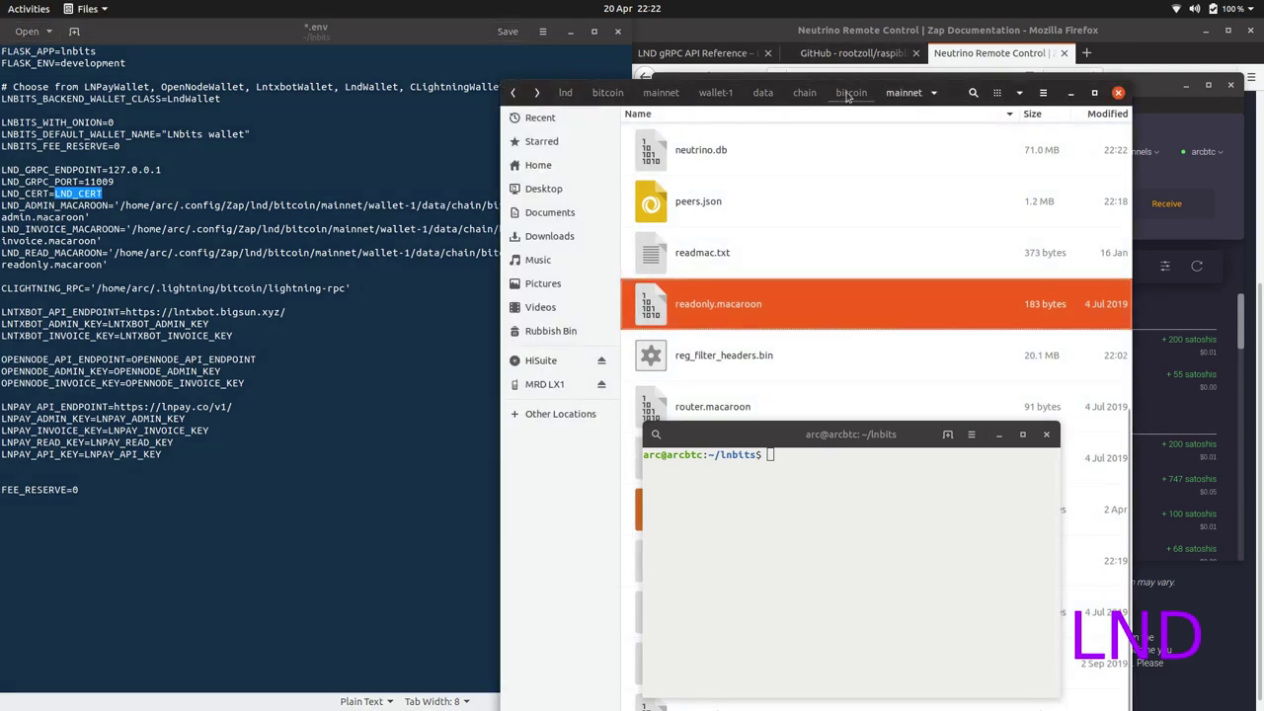
left_click(849, 93)
left_click(807, 94)
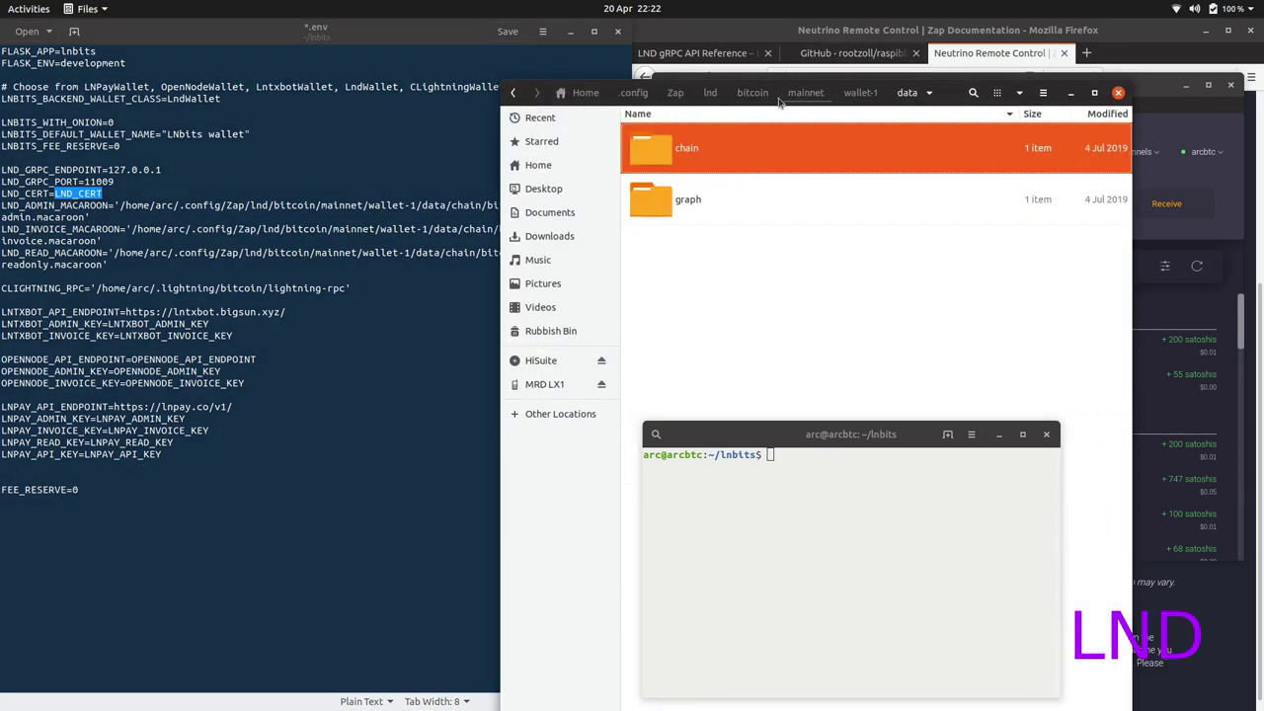
left_click(766, 94)
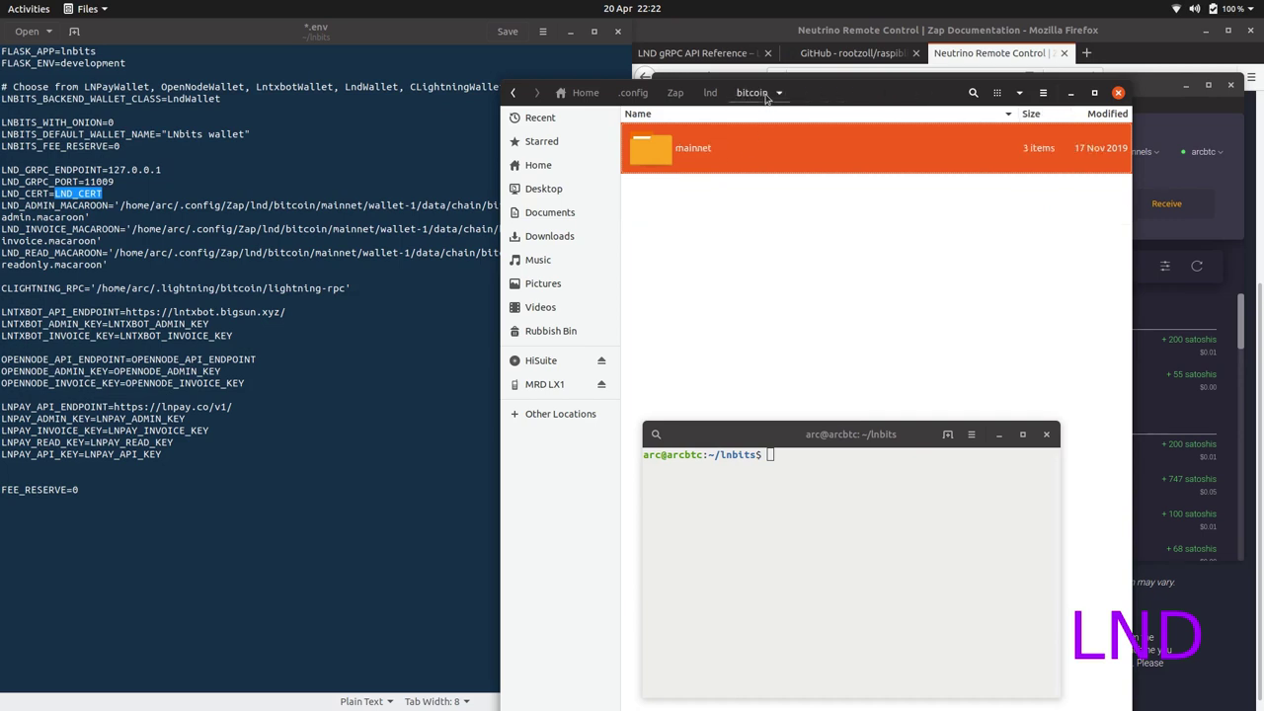
double_click(709, 145)
double_click(711, 147)
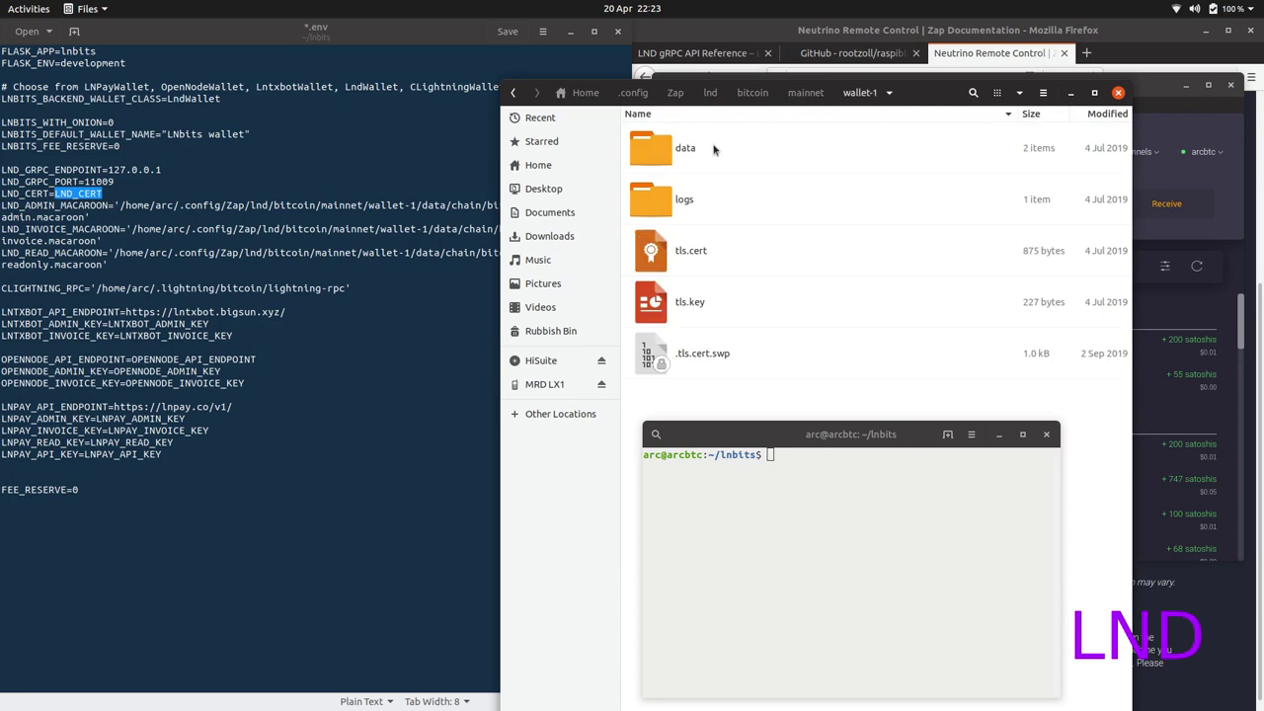
left_click(703, 250)
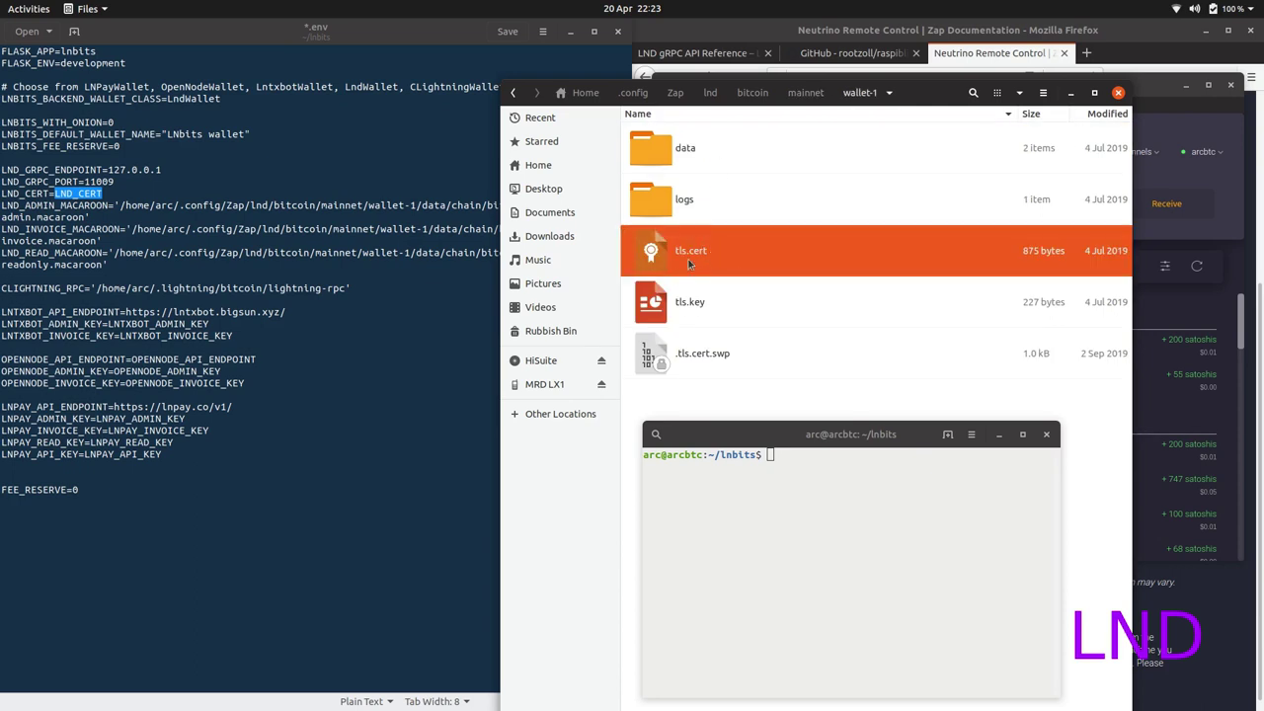
right_click(689, 264)
left_click(711, 332)
- Set LND_CERT to the quoted tls.cert path and clear the leftover clipboard lines
left_click(341, 539)
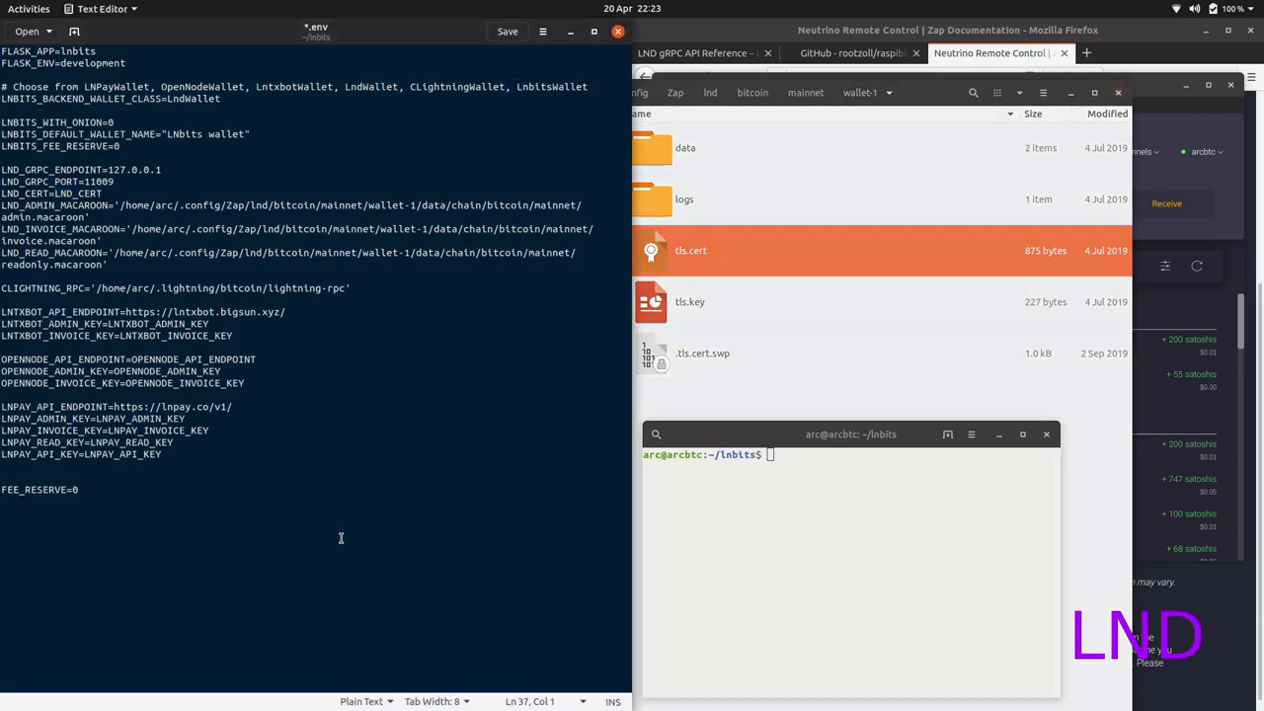
key("ctrl+v")
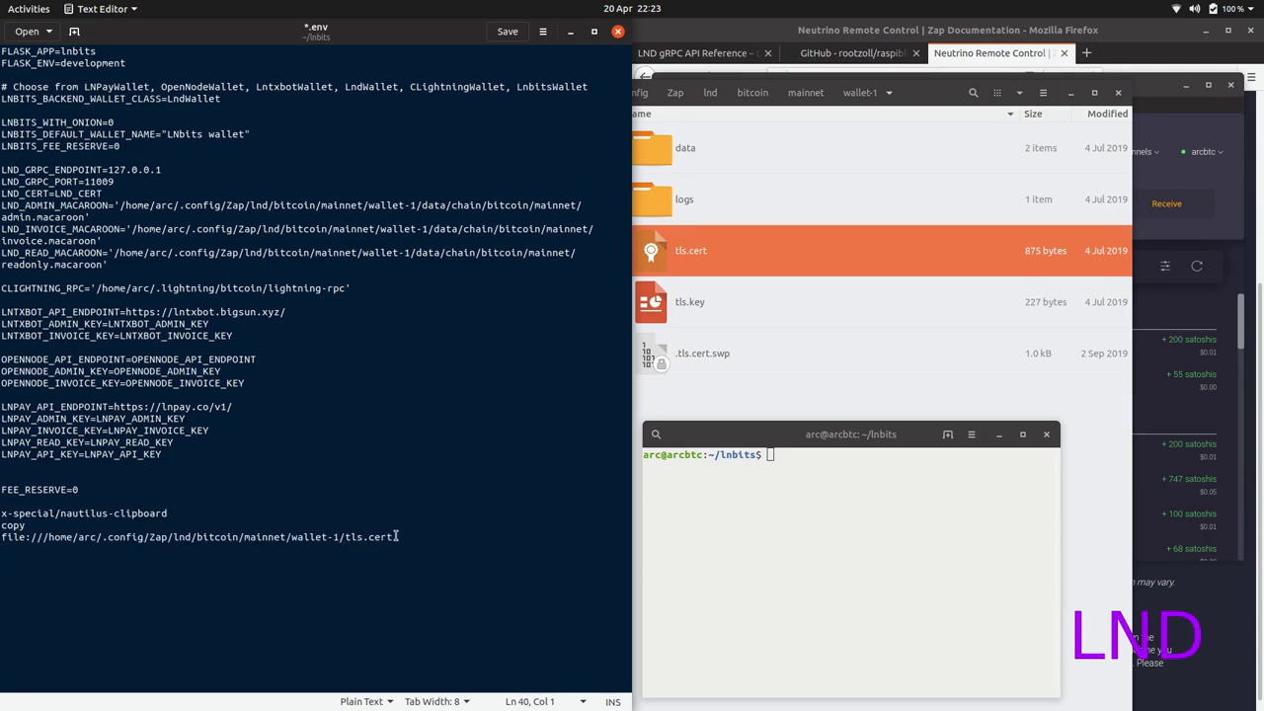
left_click_drag(395, 537, 42, 537)
key("BackSpace")
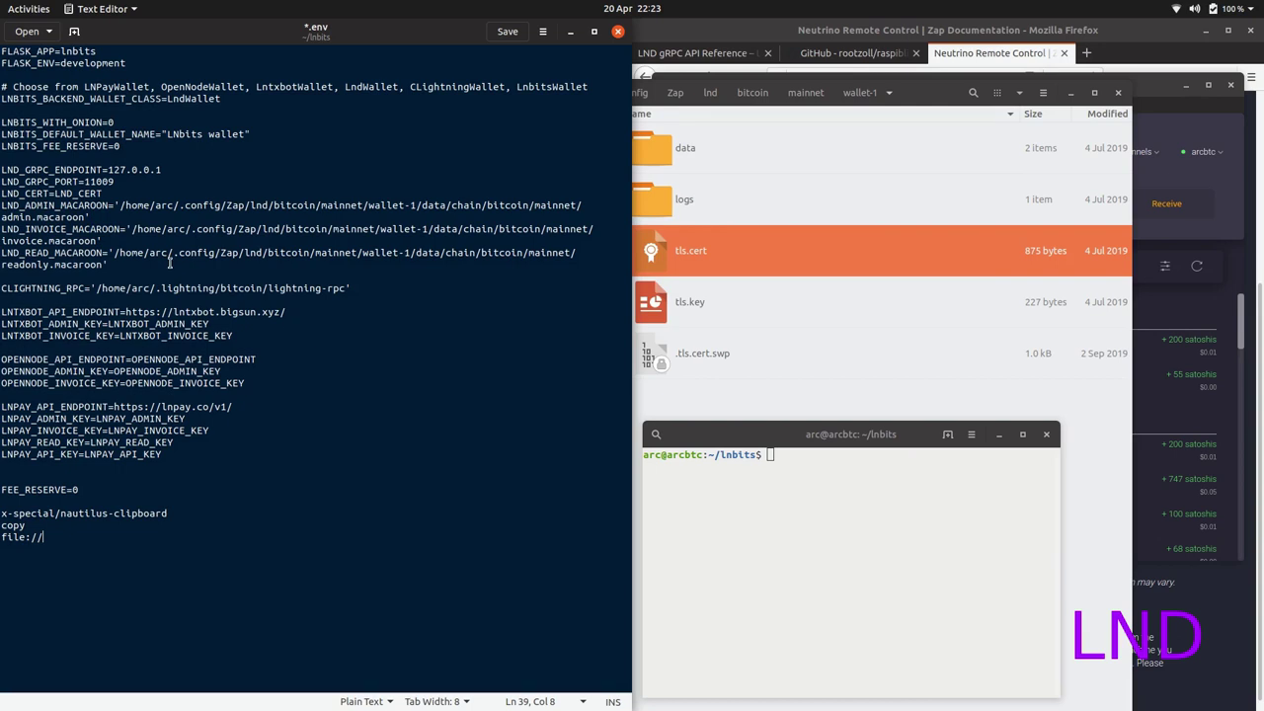
left_click_drag(105, 194, 55, 194)
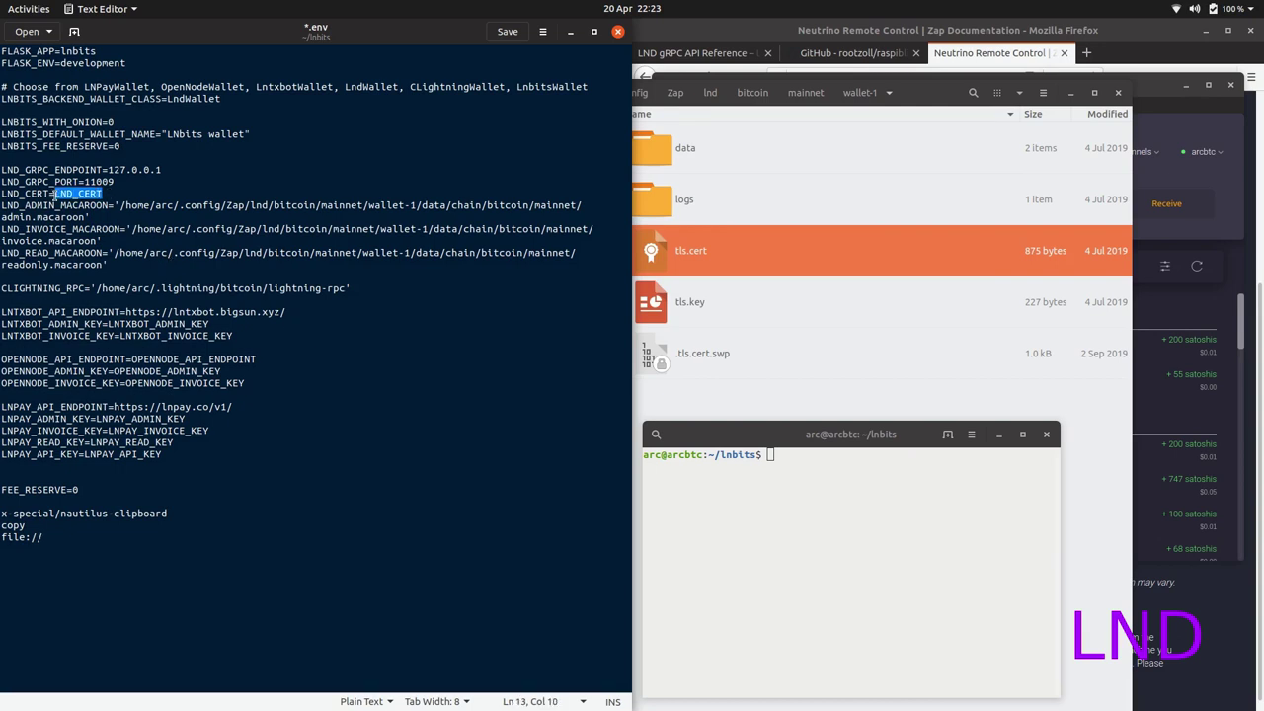
type("''")
key("ctrl+v")
left_click_drag(53, 541, 1, 514)
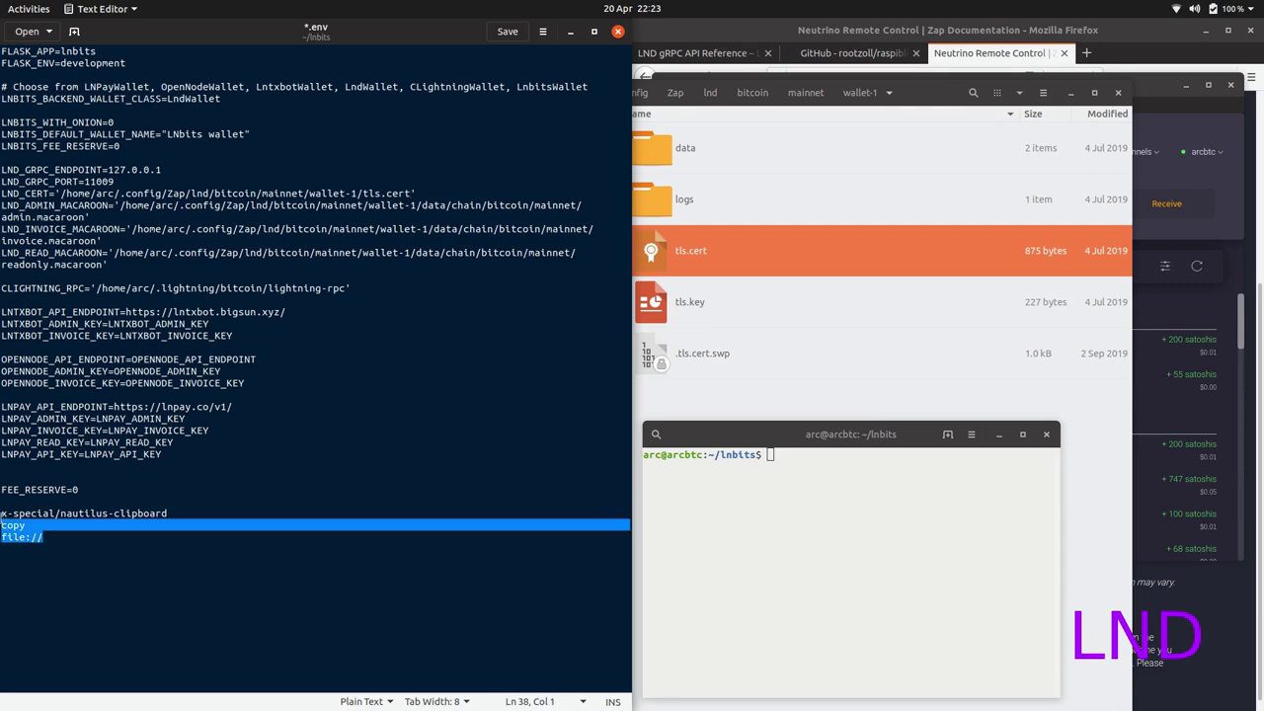
key("BackSpace")
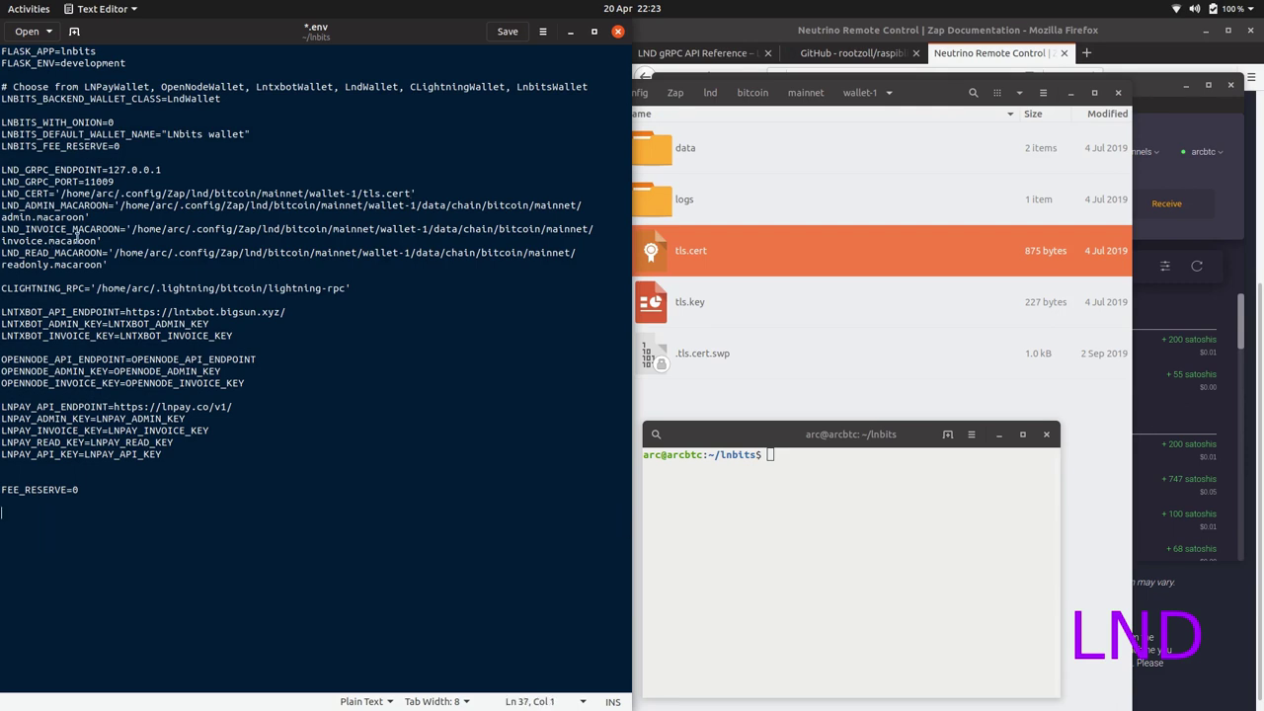
double_click(200, 99)
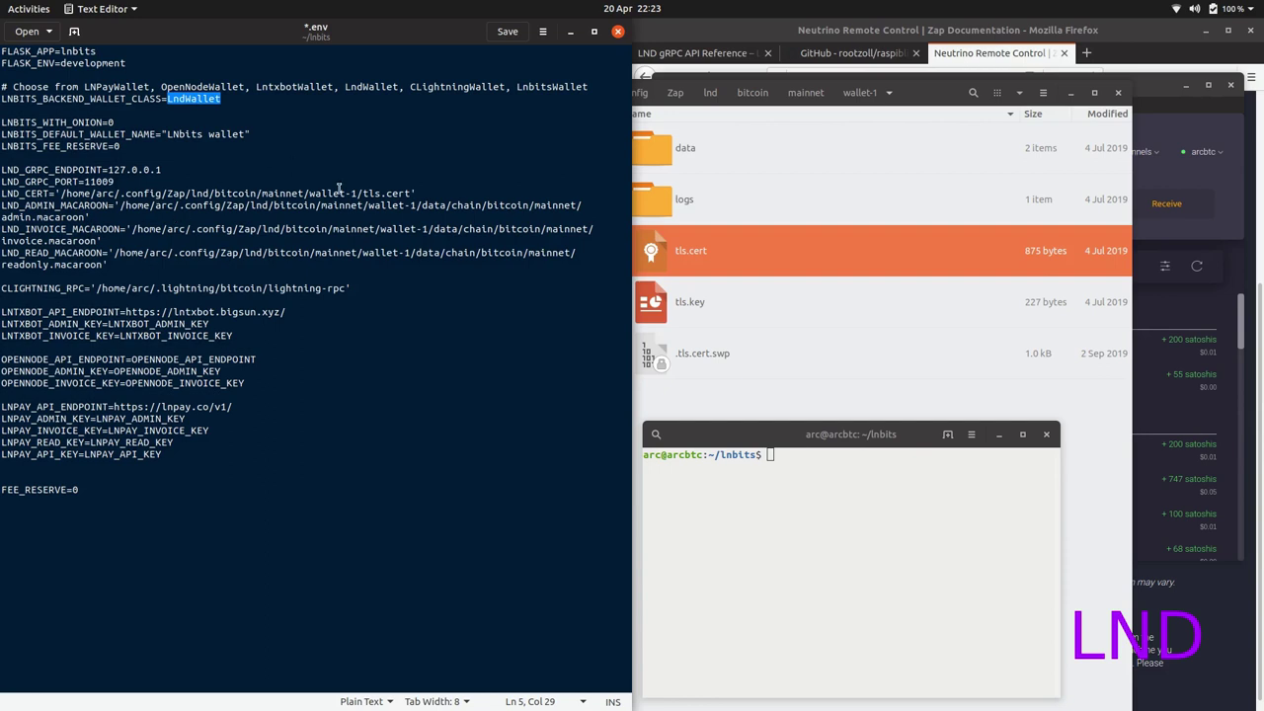
- Save As .env in the lnbits folder, replacing the existing file
left_click(542, 31)
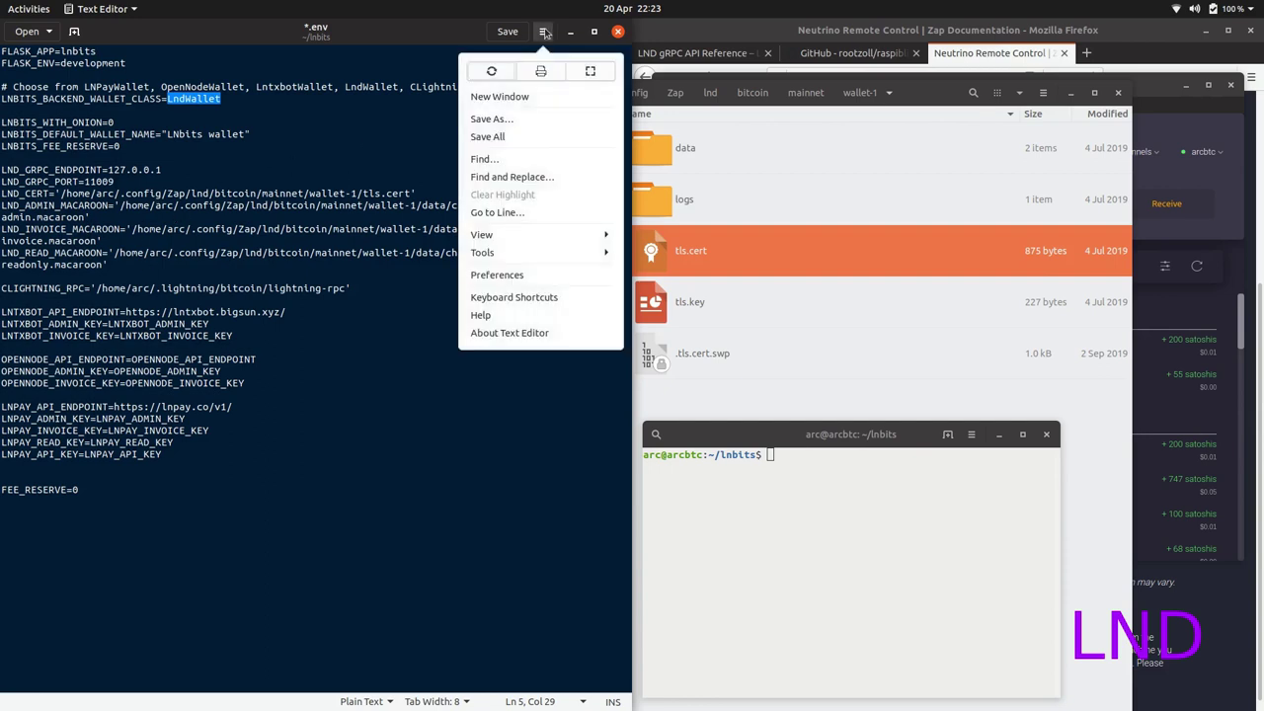
left_click(531, 120)
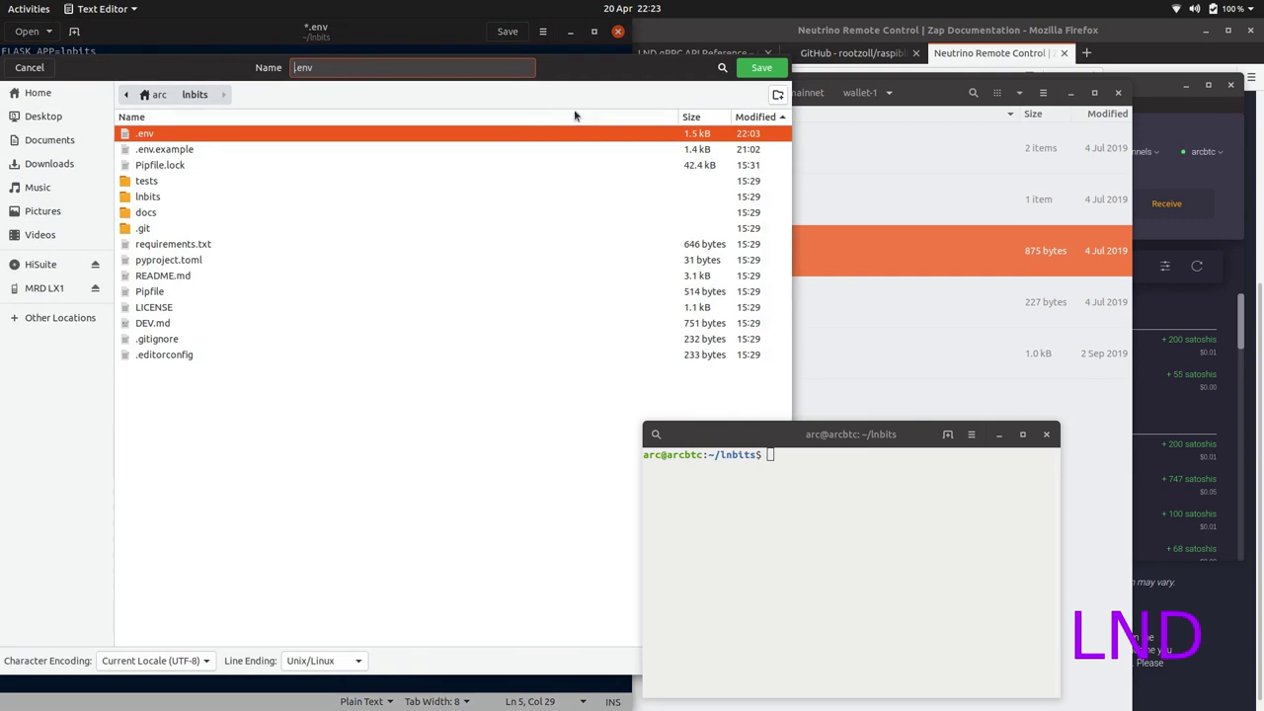
left_click(762, 69)
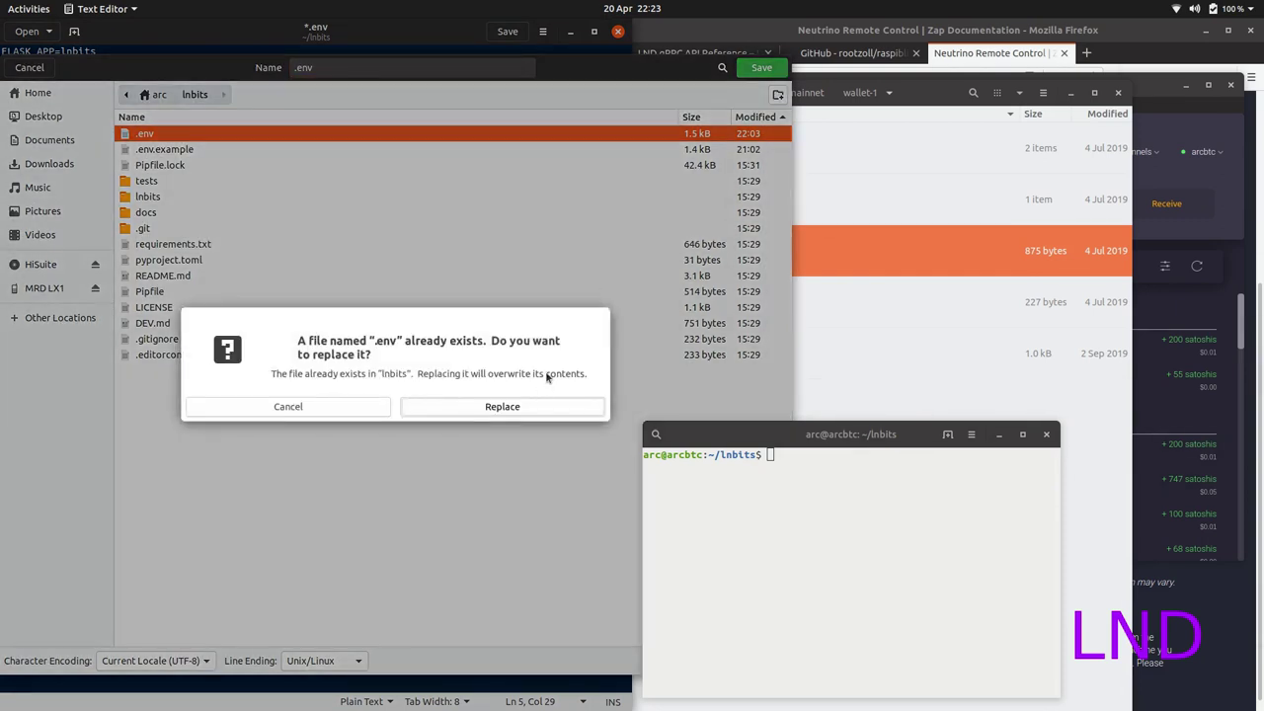
left_click(537, 401)
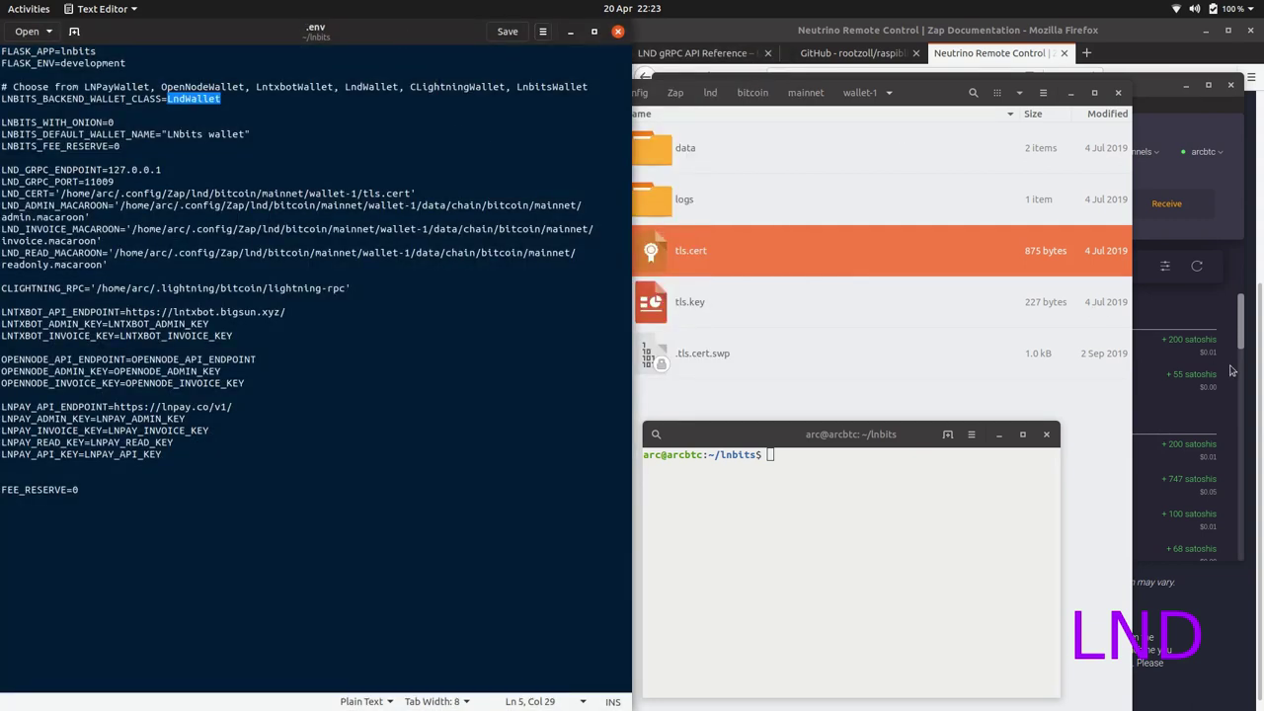
- Enter the lnbits pipenv shell in the terminal
left_click(1242, 347)
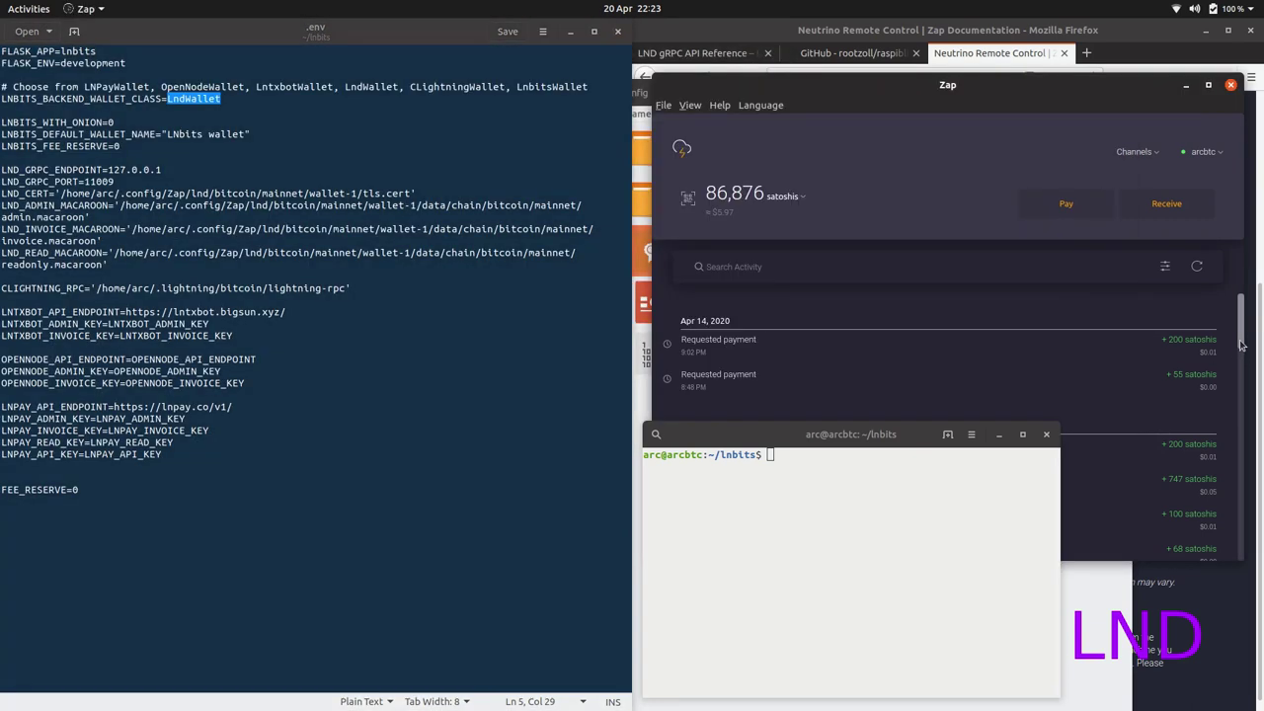
left_click(912, 471)
left_click_drag(899, 445, 715, 457)
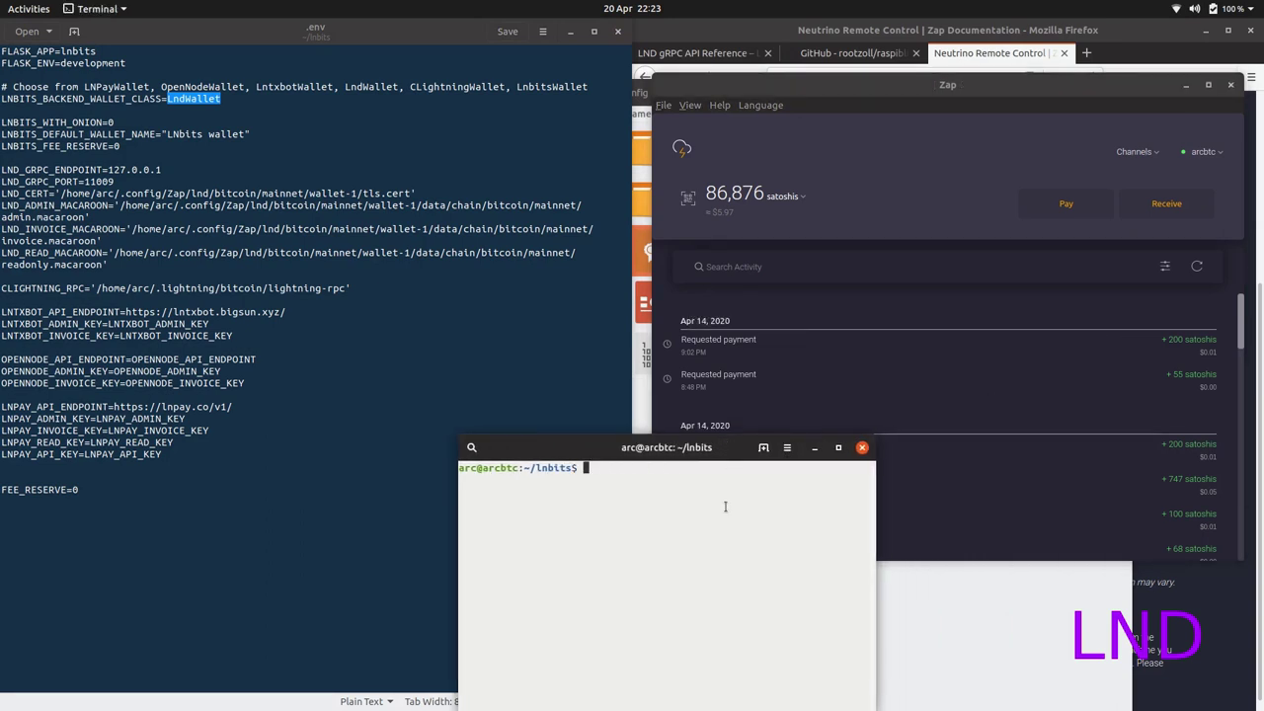
type("pipenv shell")
key("Return")
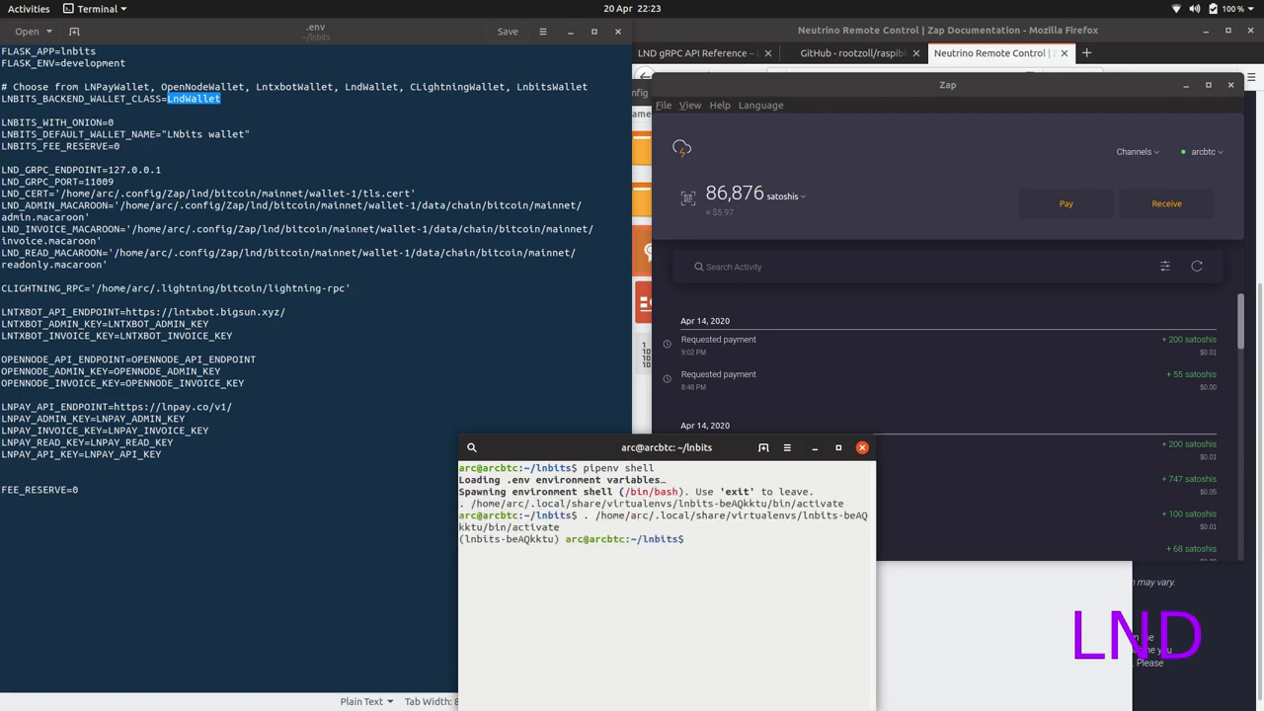
- Launch the server with flask run and copy its 127.0.0.1:5000 address
type("flask run")
key("Return")
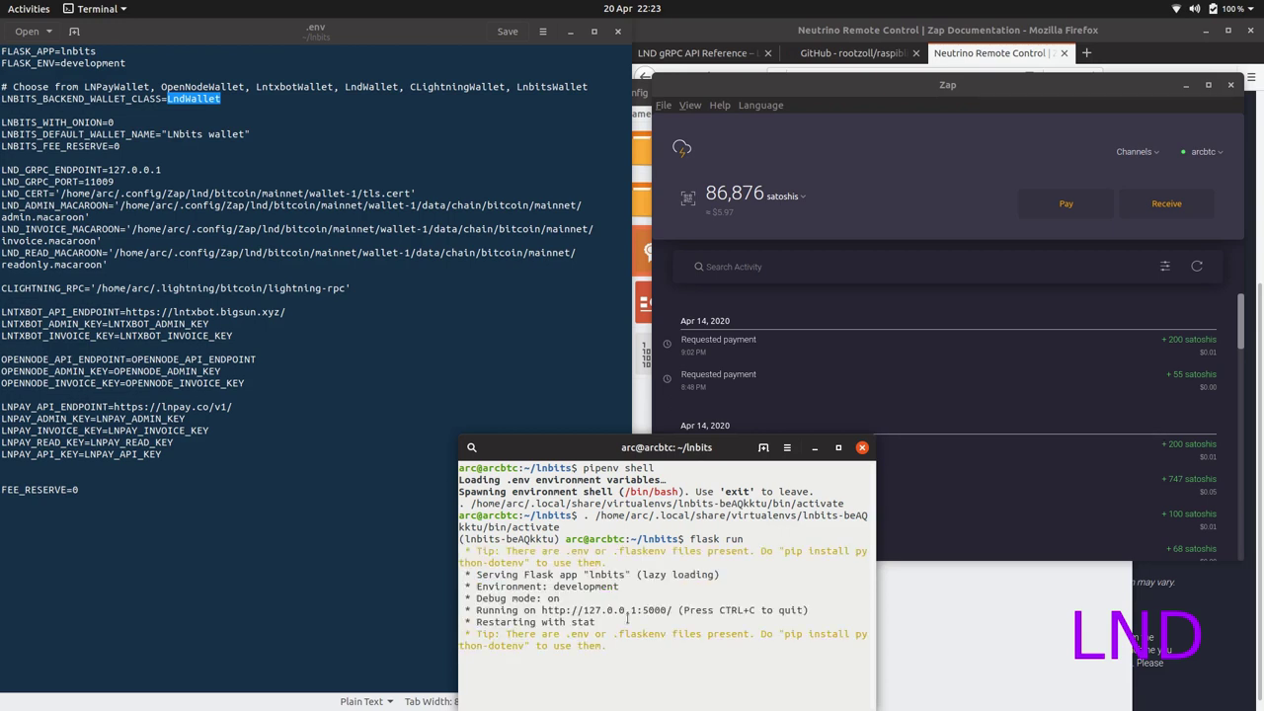
right_click(654, 611)
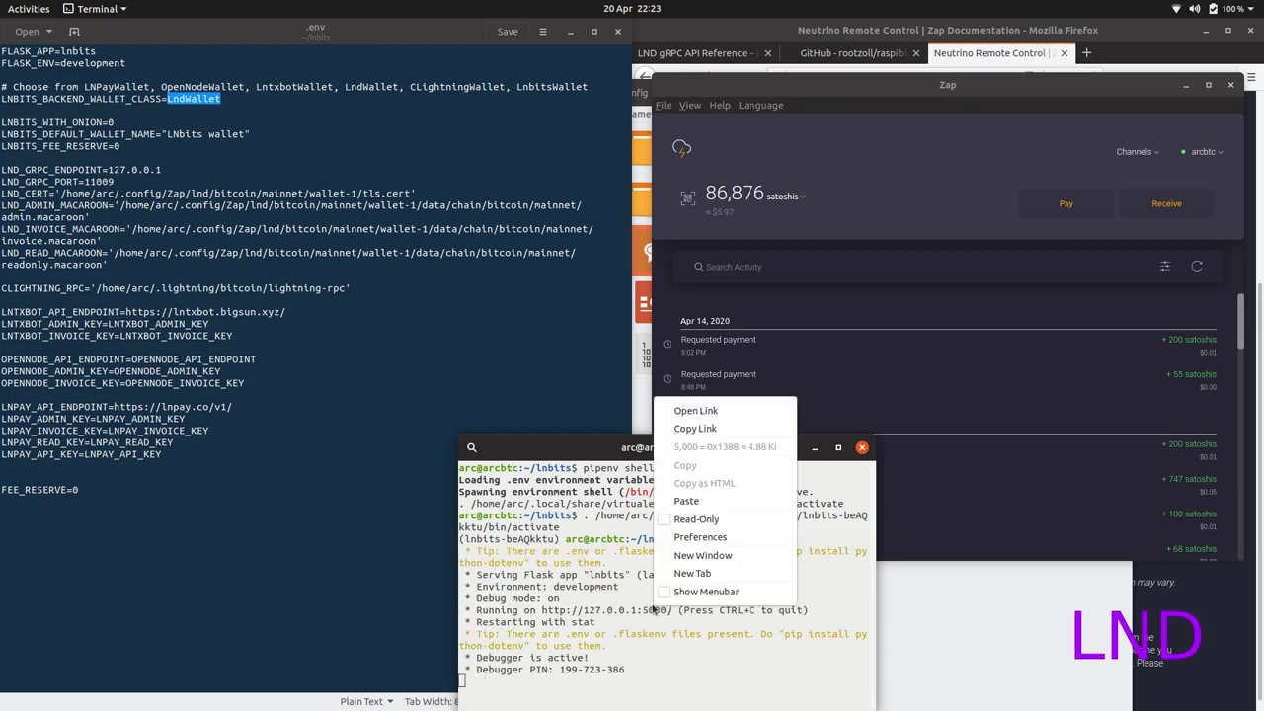
left_click(705, 430)
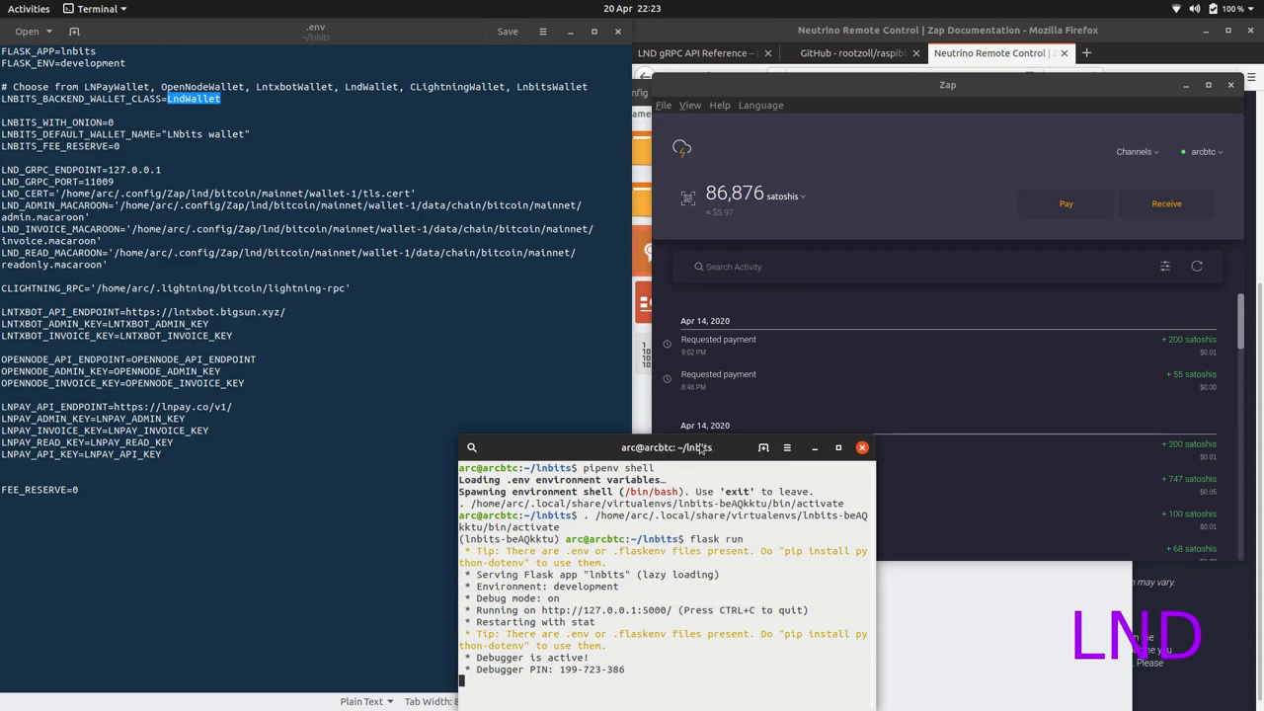
- Load LNbits at 127.0.0.1:5000 in a new, maximised Firefox tab
left_click(1082, 23)
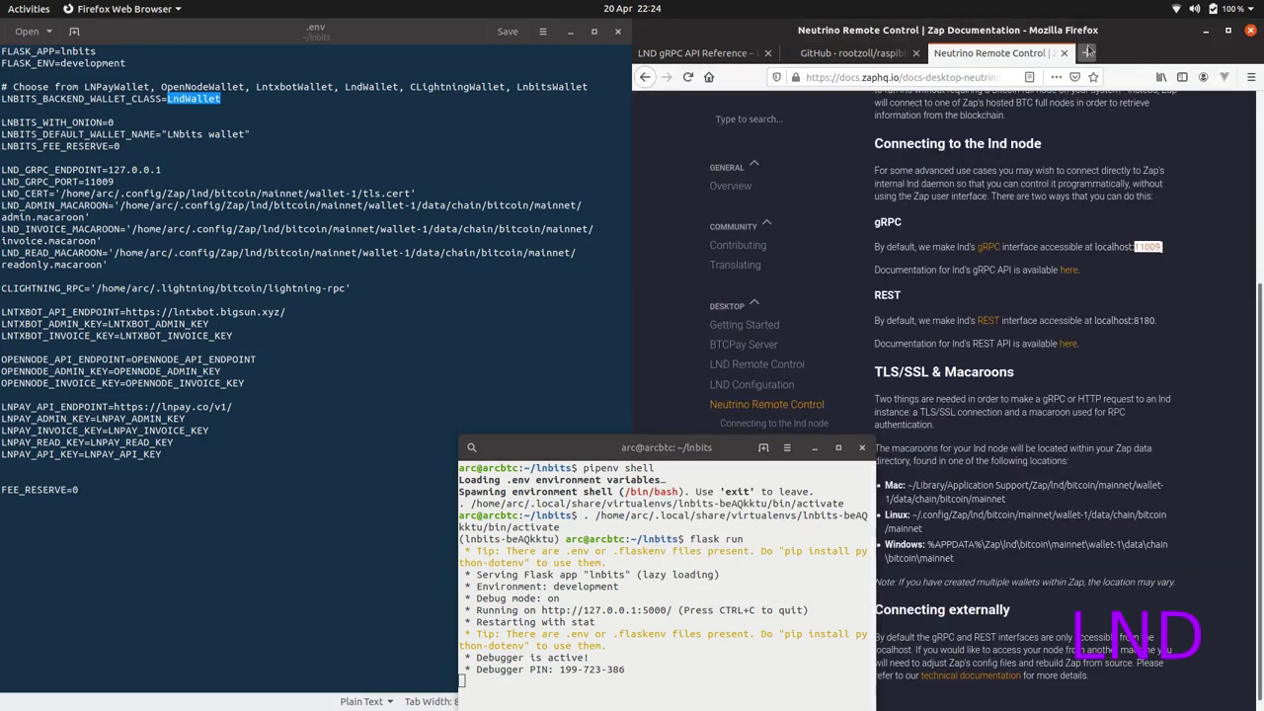
left_click(1087, 52)
type("http://127.0.0.1:5000/")
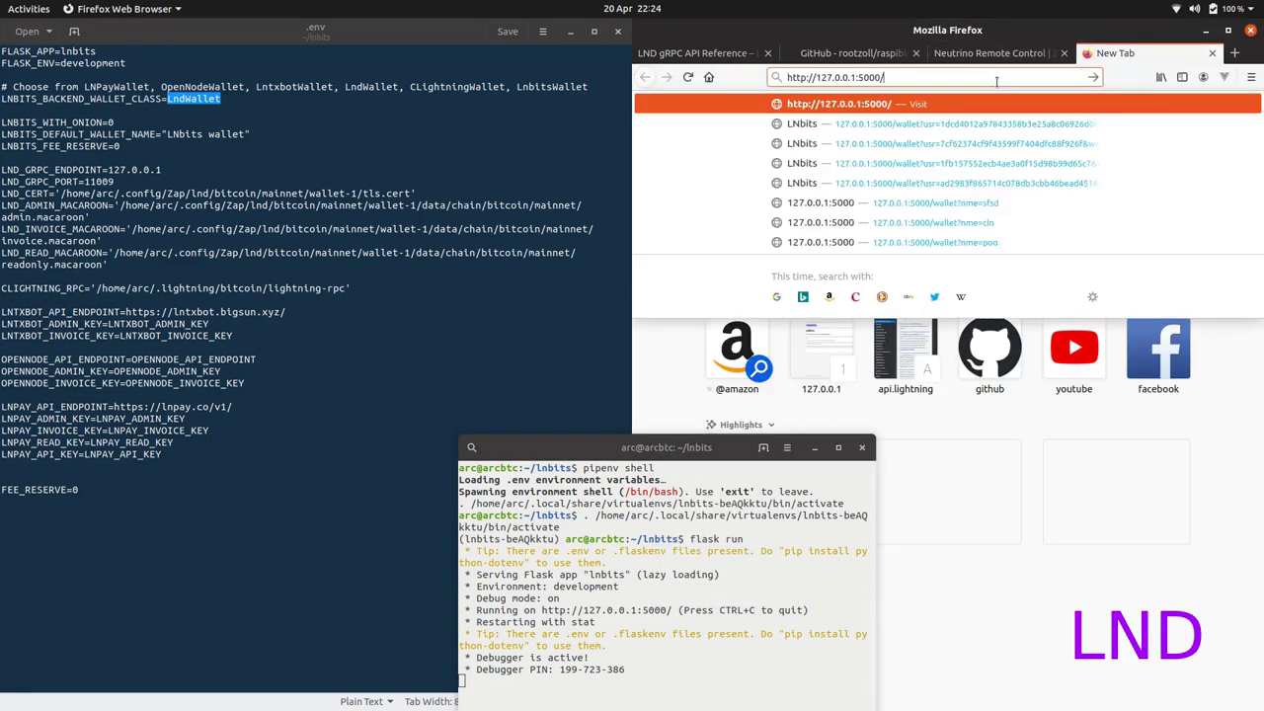
key("Return")
double_click(1002, 33)
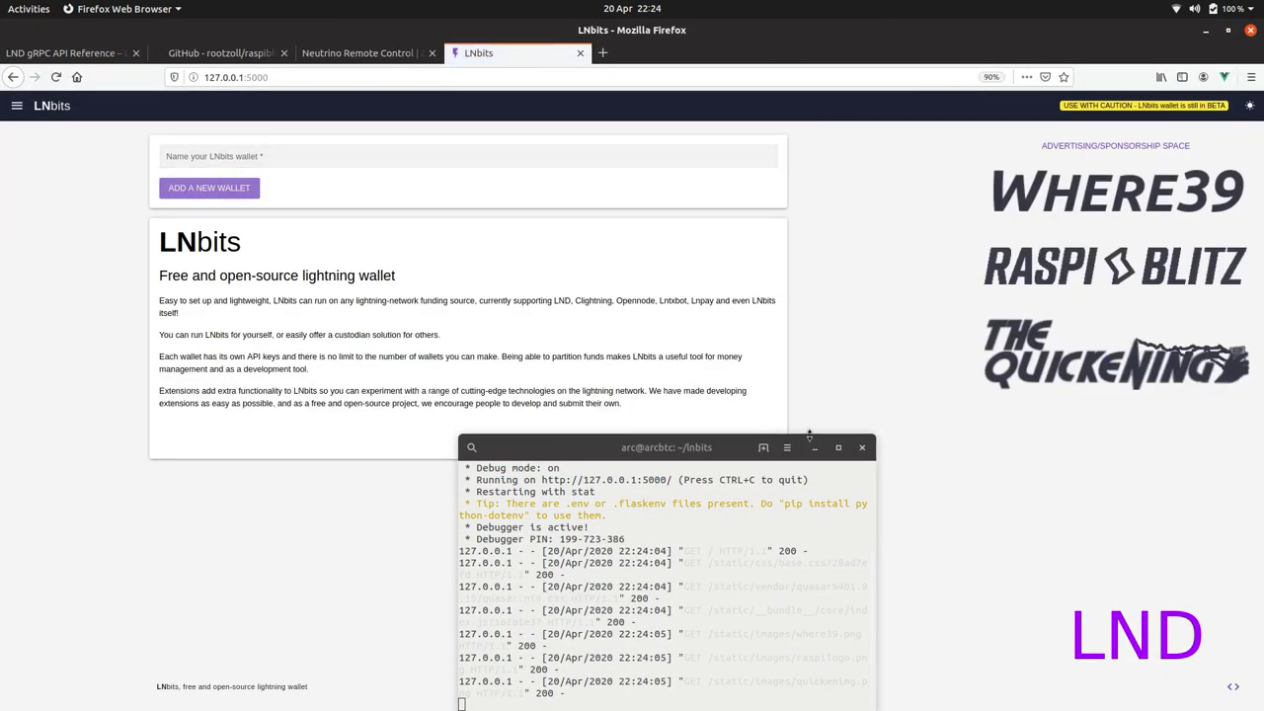
left_click(814, 448)
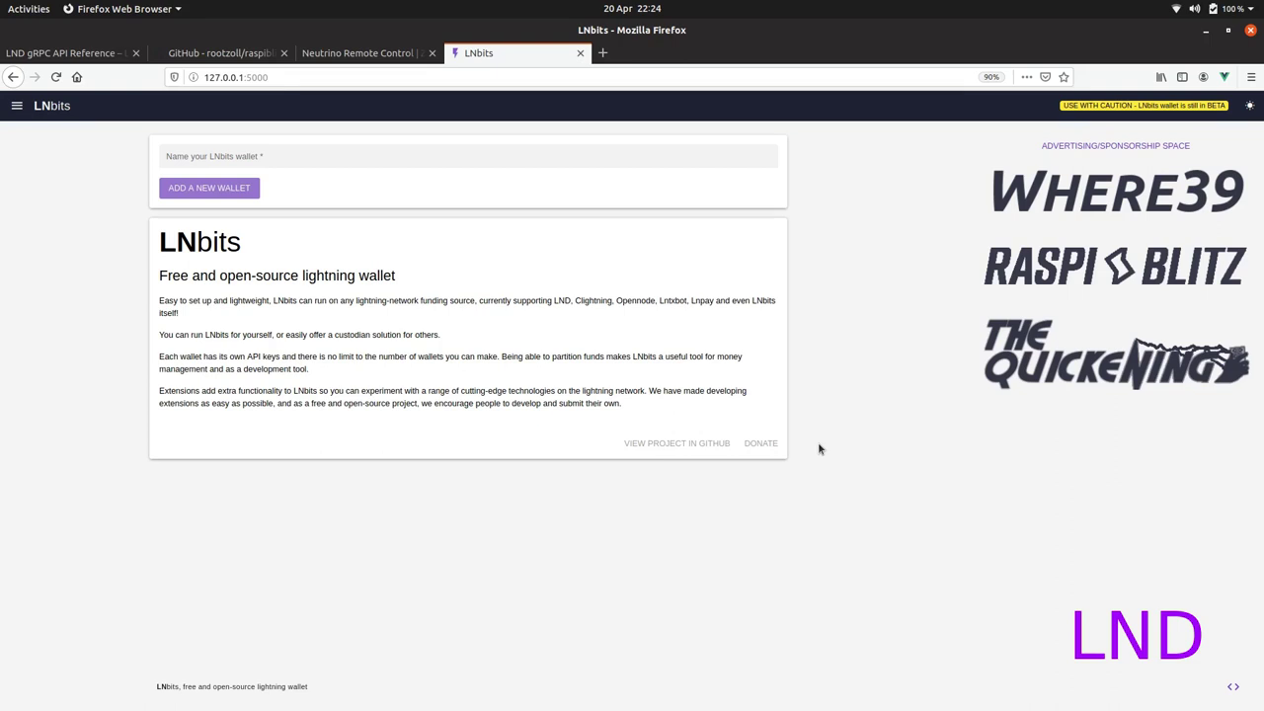
- Move the Zap wallet window lower and keep it always on top
key("alt+Tab")
key("alt+Tab")
key("alt+Tab")
key("alt+Tab")
key("alt+Tab")
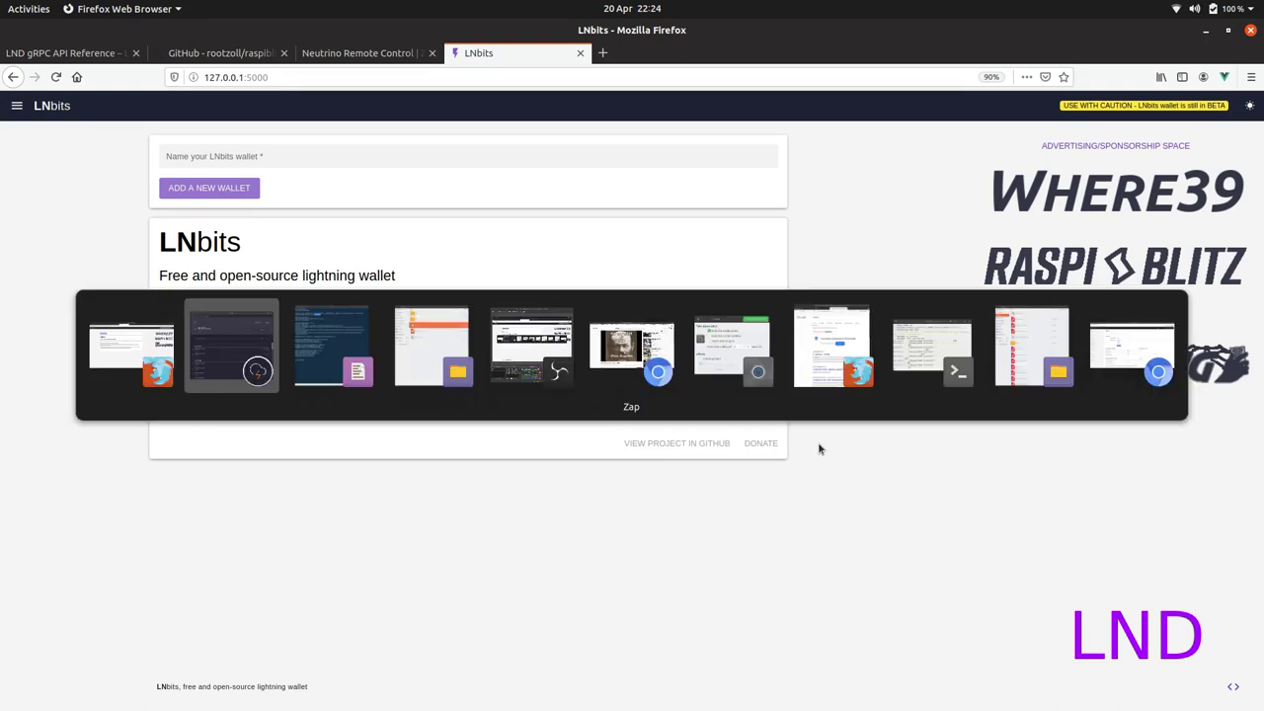
left_click_drag(995, 83, 983, 234)
right_click(984, 234)
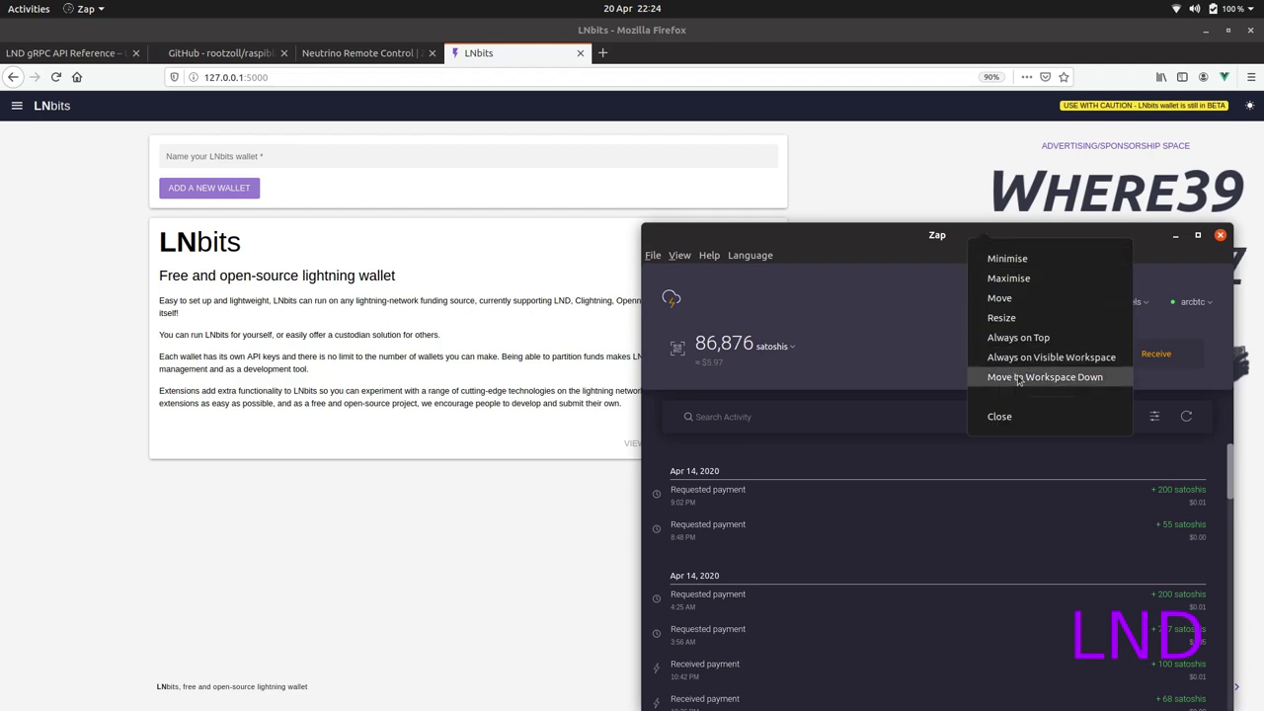
left_click(1025, 340)
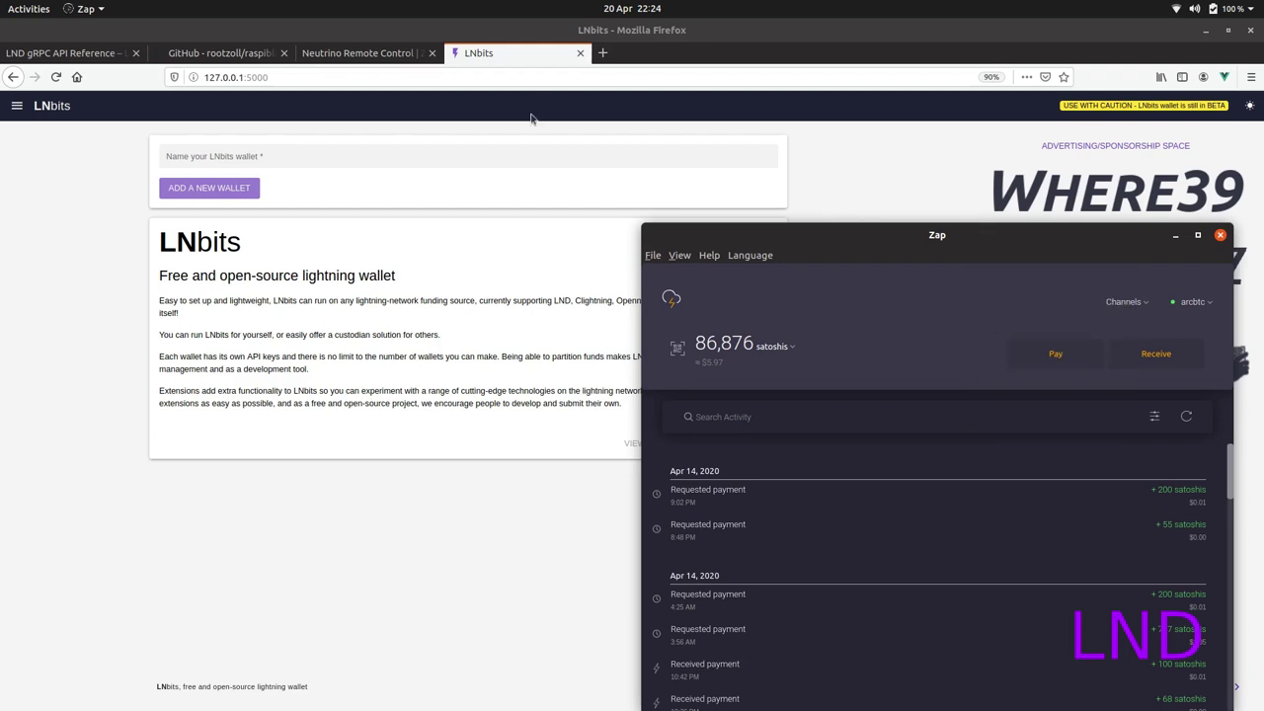
- Create a new LNbits wallet named test and accept the beta warning
left_click(530, 163)
left_click(530, 163)
type("te")
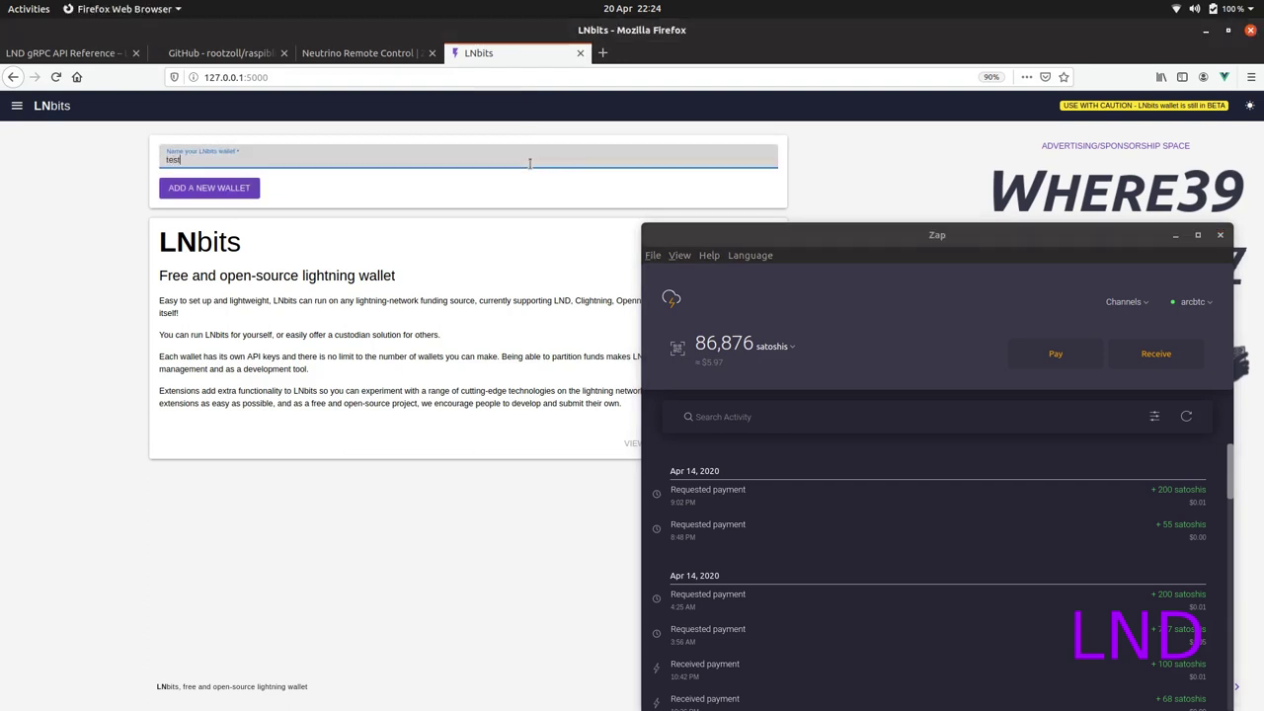
type("st")
left_click(248, 200)
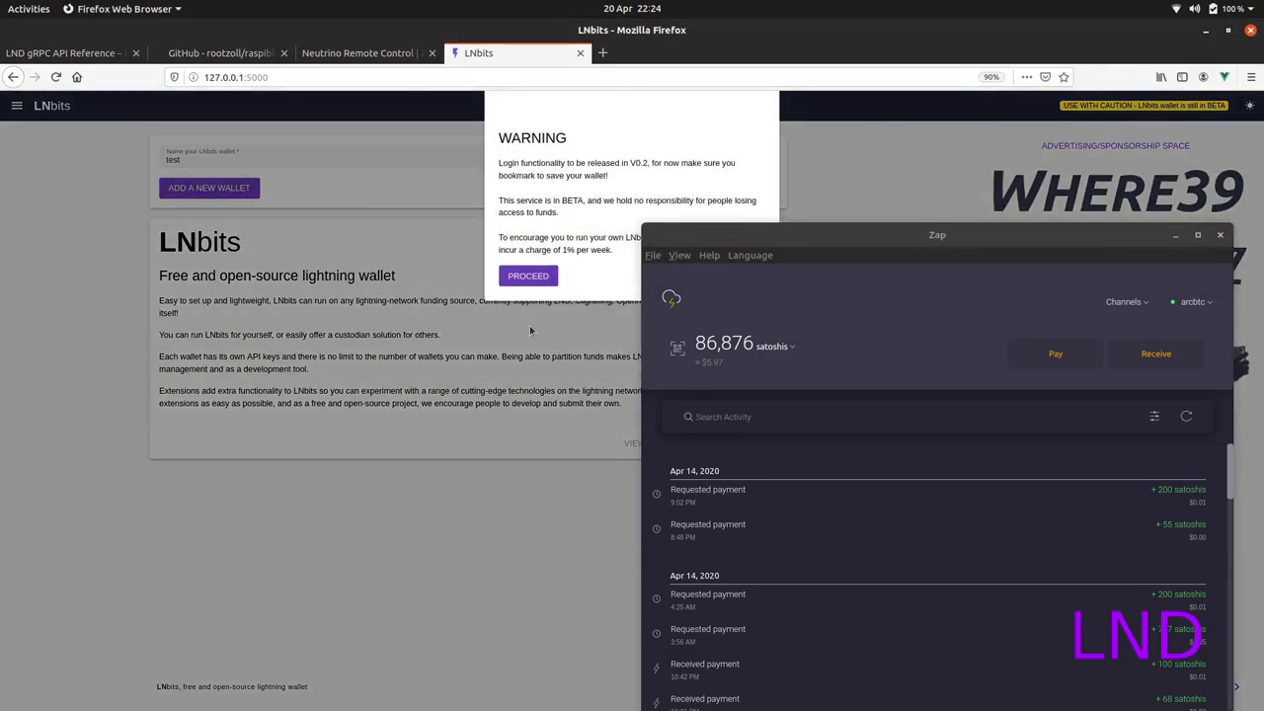
left_click(526, 274)
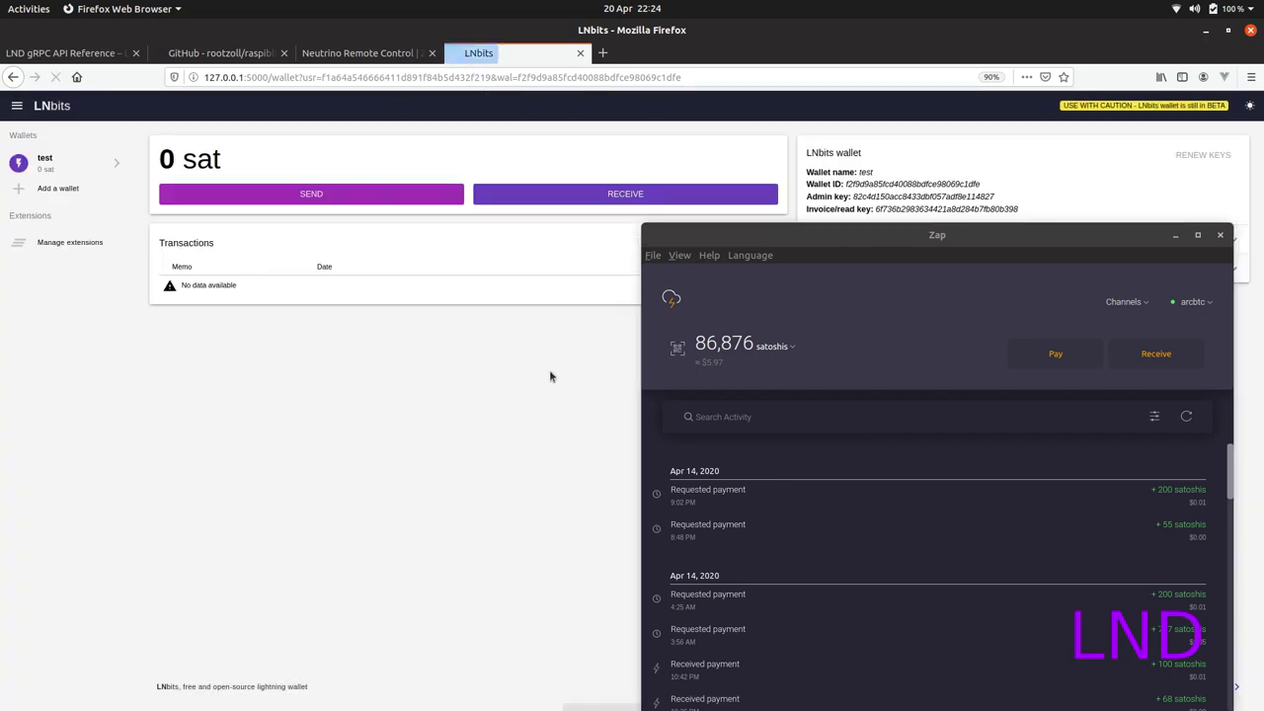
- Create a 1000-sat invoice with memo 'jhvhv' in the LNbits test wallet
left_click(536, 197)
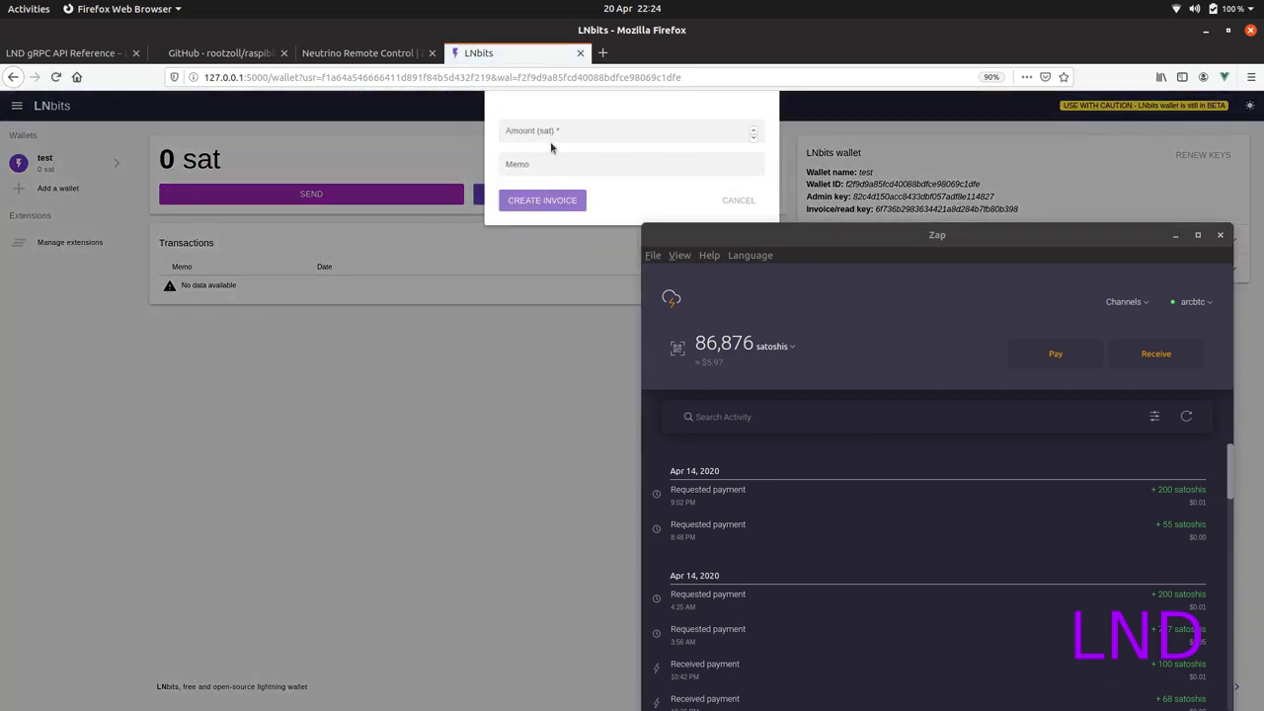
left_click(551, 130)
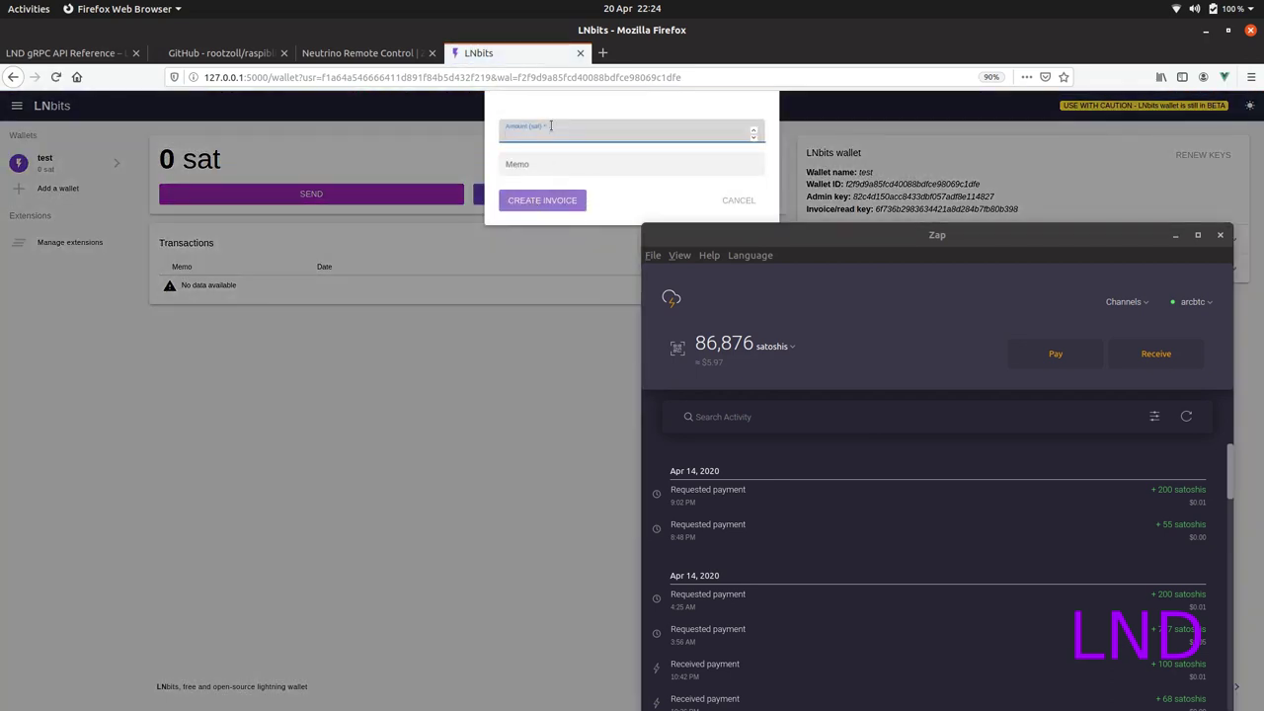
type("1")
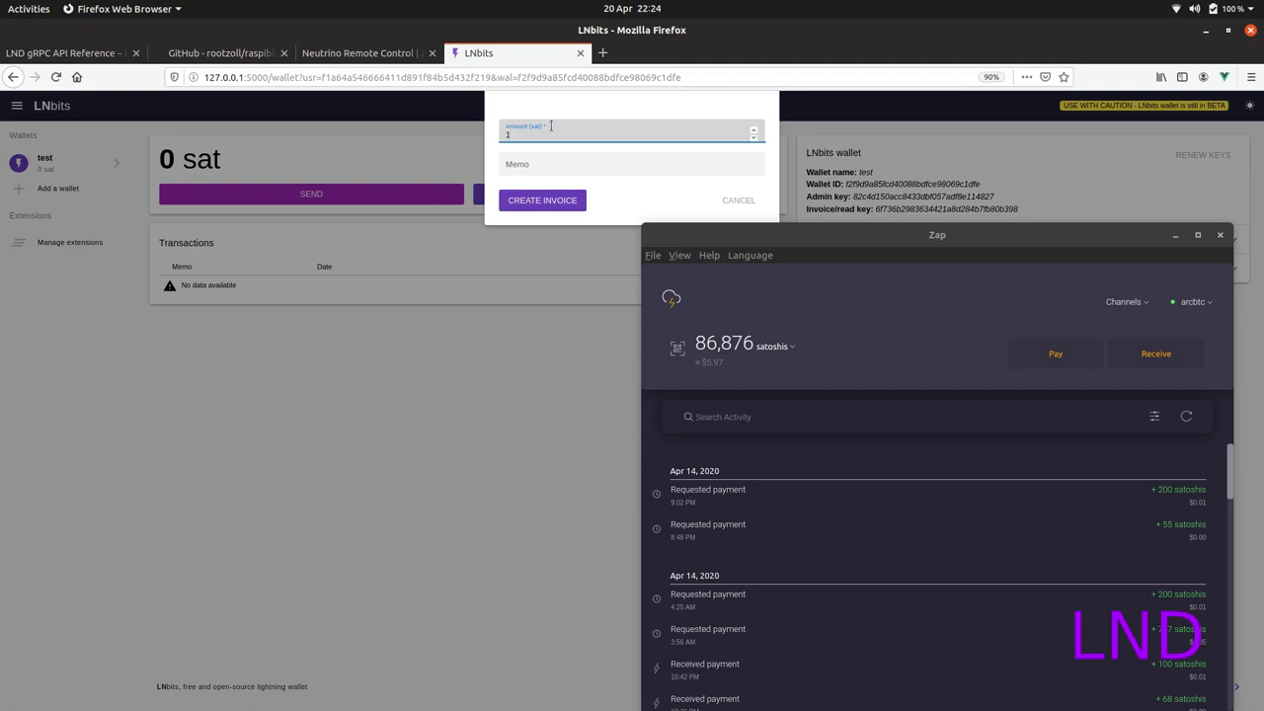
type("000")
left_click(555, 168)
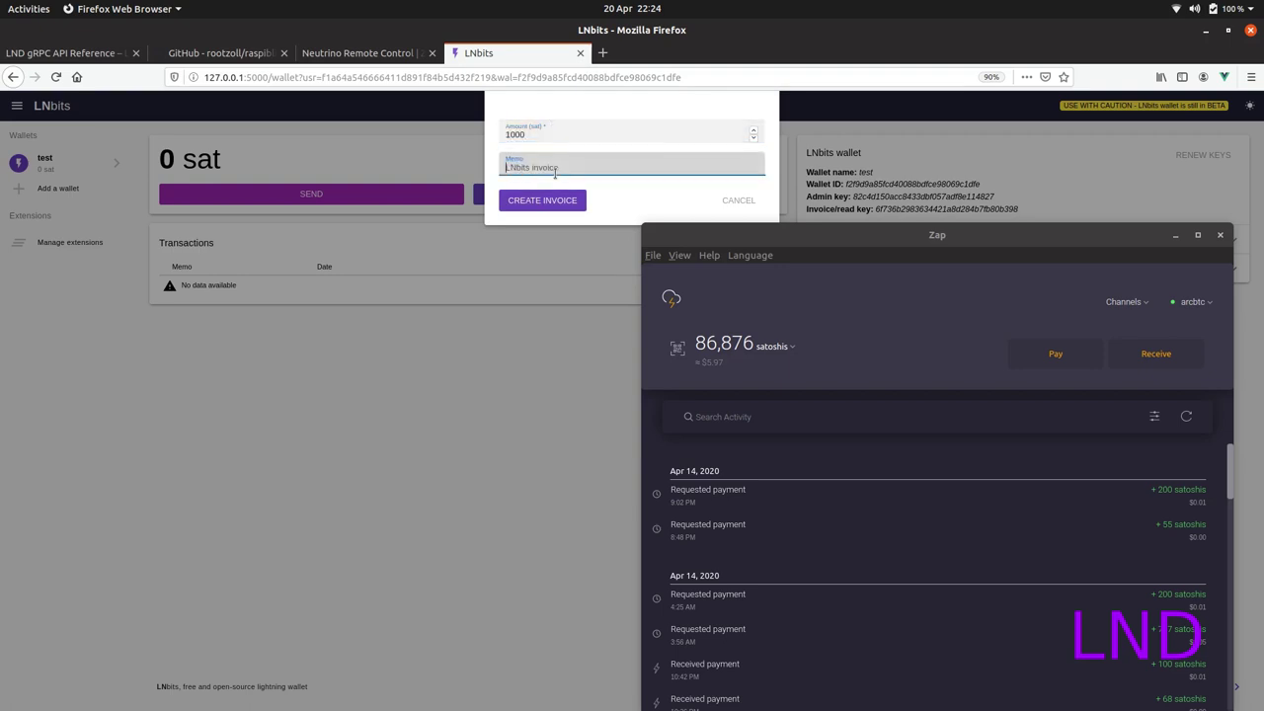
type("jhvhv")
left_click(543, 199)
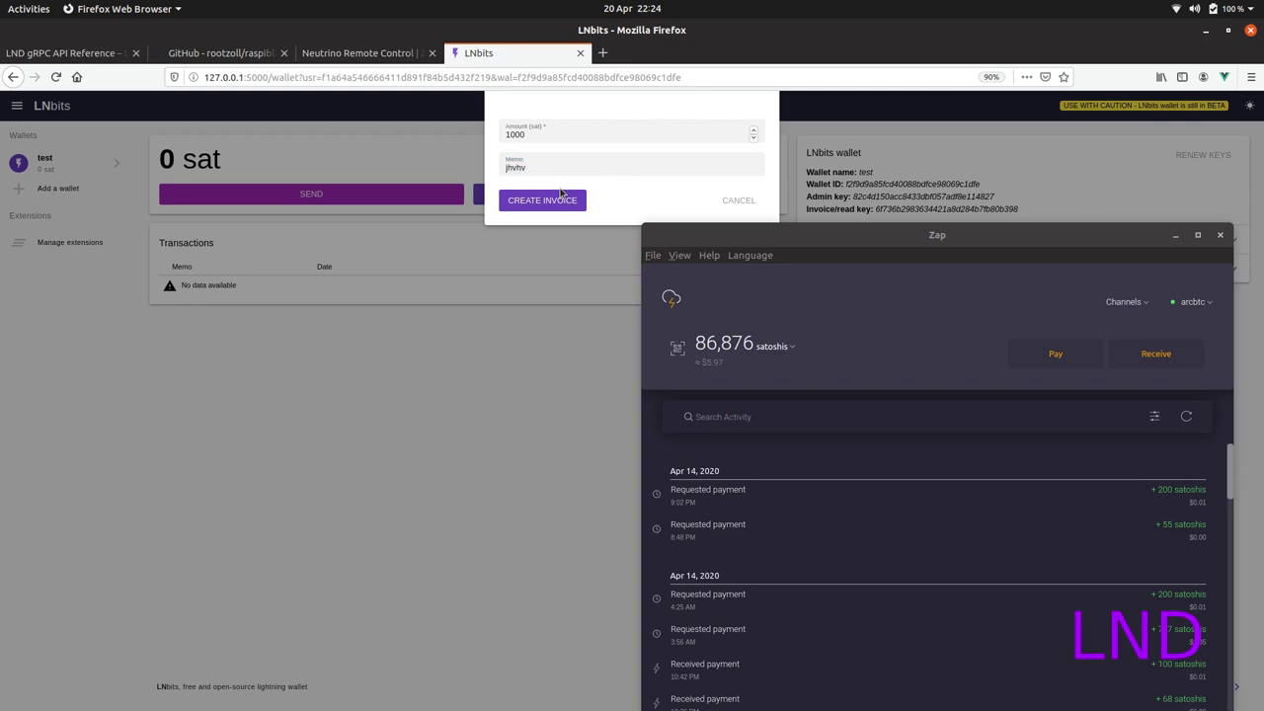
- Reposition the Zap window across the screen beside the invoice
left_click_drag(801, 235, 153, 232)
left_click_drag(371, 240, 278, 184)
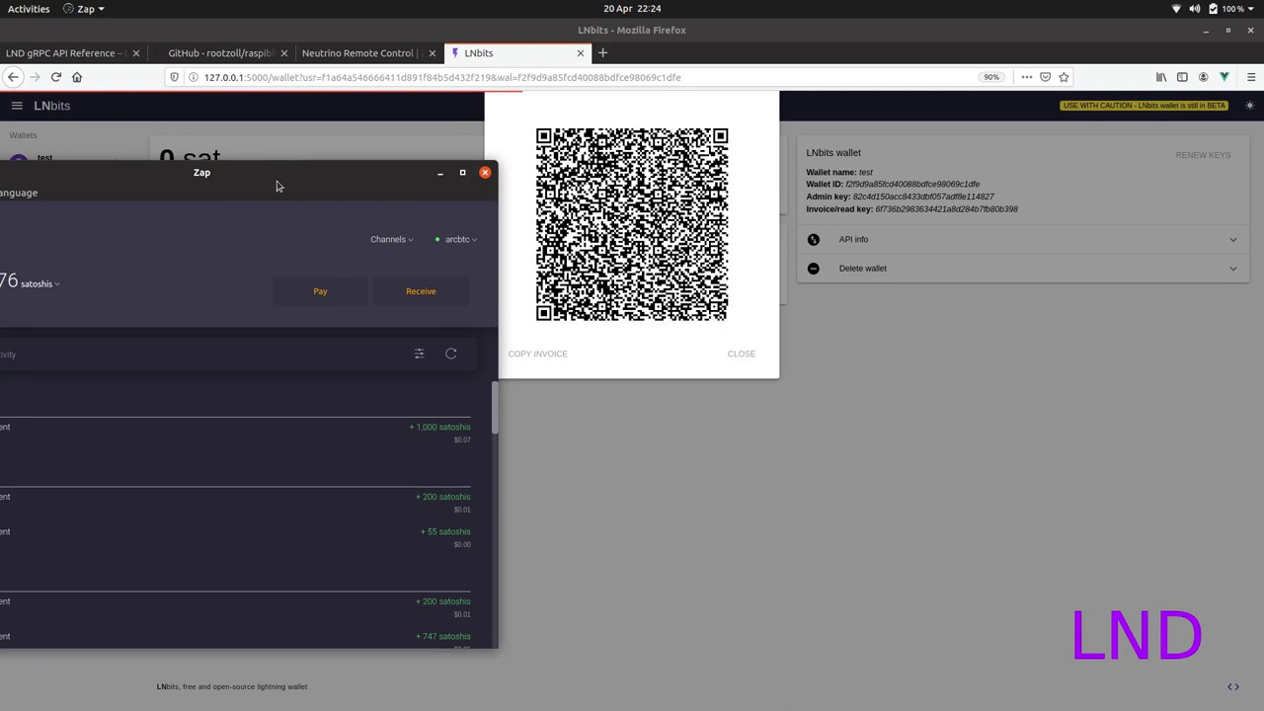
left_click_drag(232, 176, 888, 217)
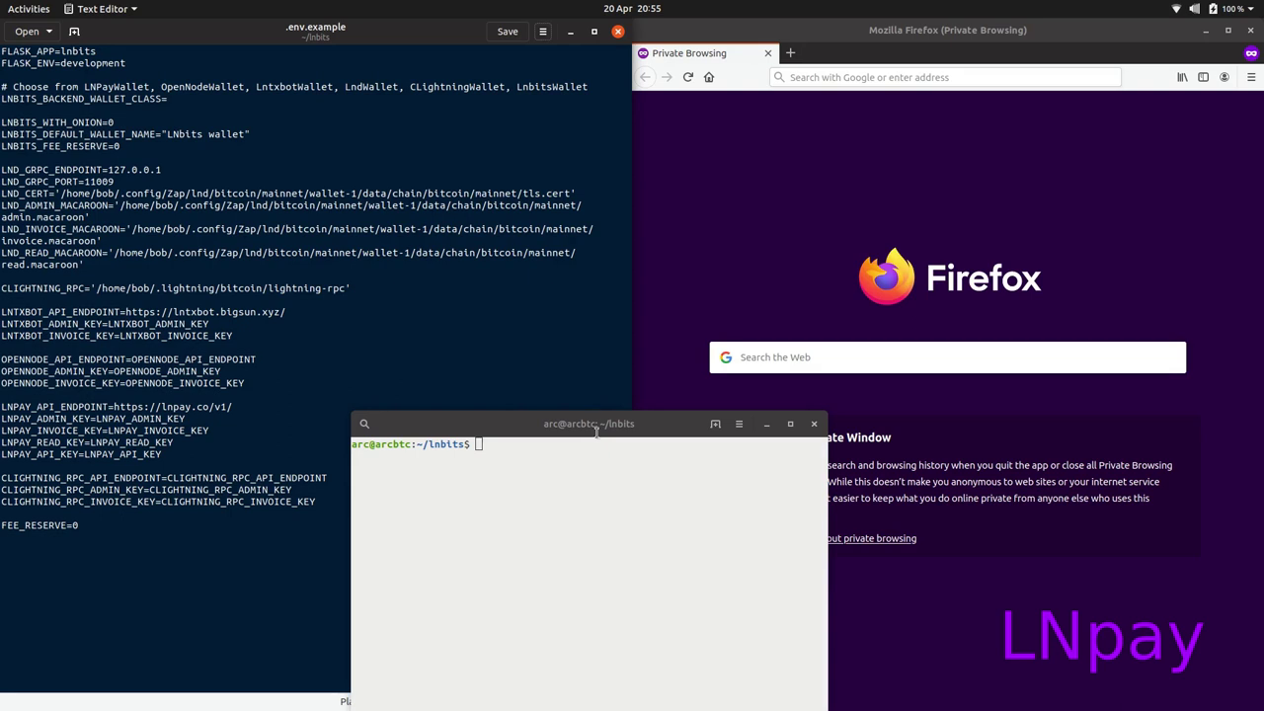
- Set LNBITS_BACKEND_WALLET_CLASS to LNPayWallet in .env.example
left_click(593, 429)
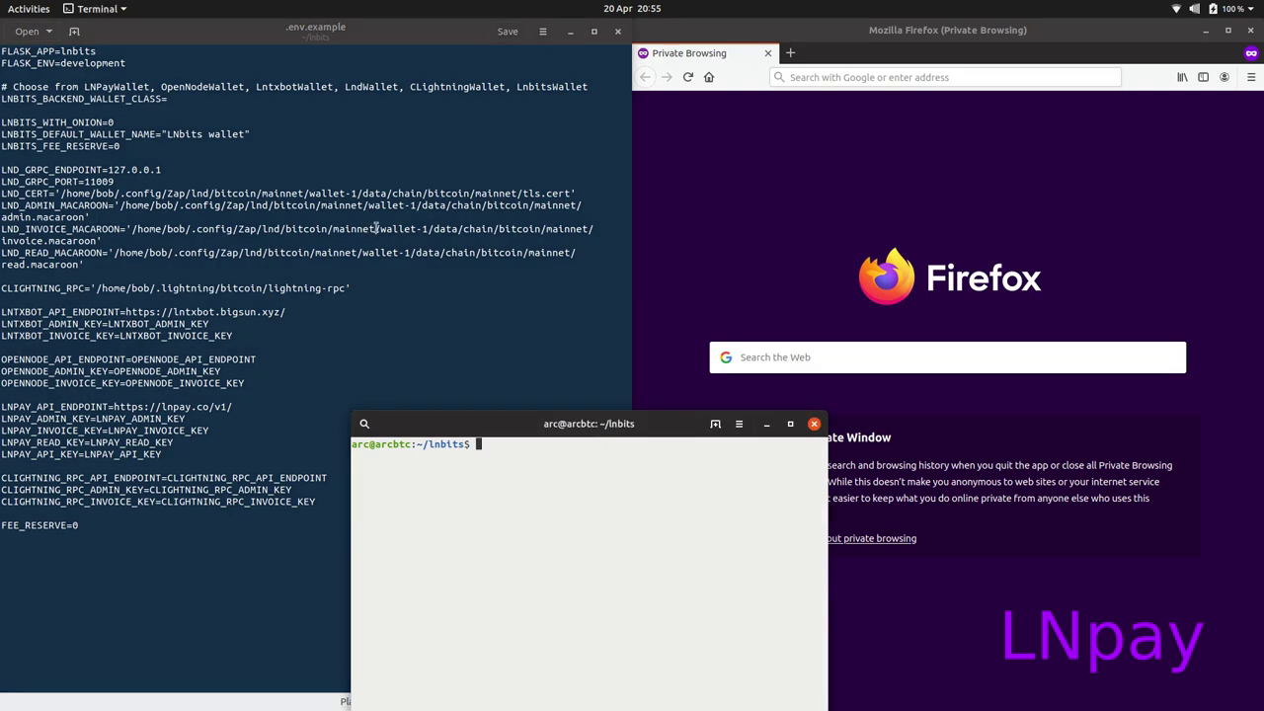
double_click(130, 85)
key("ctrl+c")
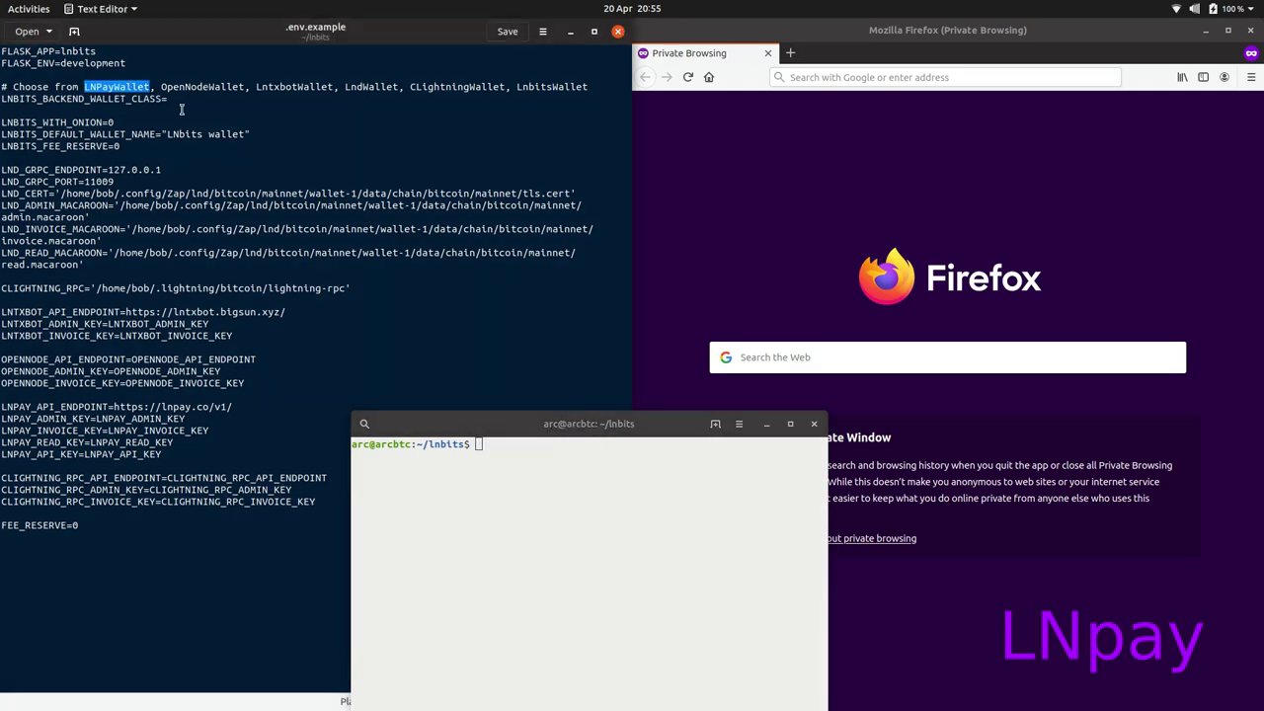
left_click(186, 100)
key("ctrl+v")
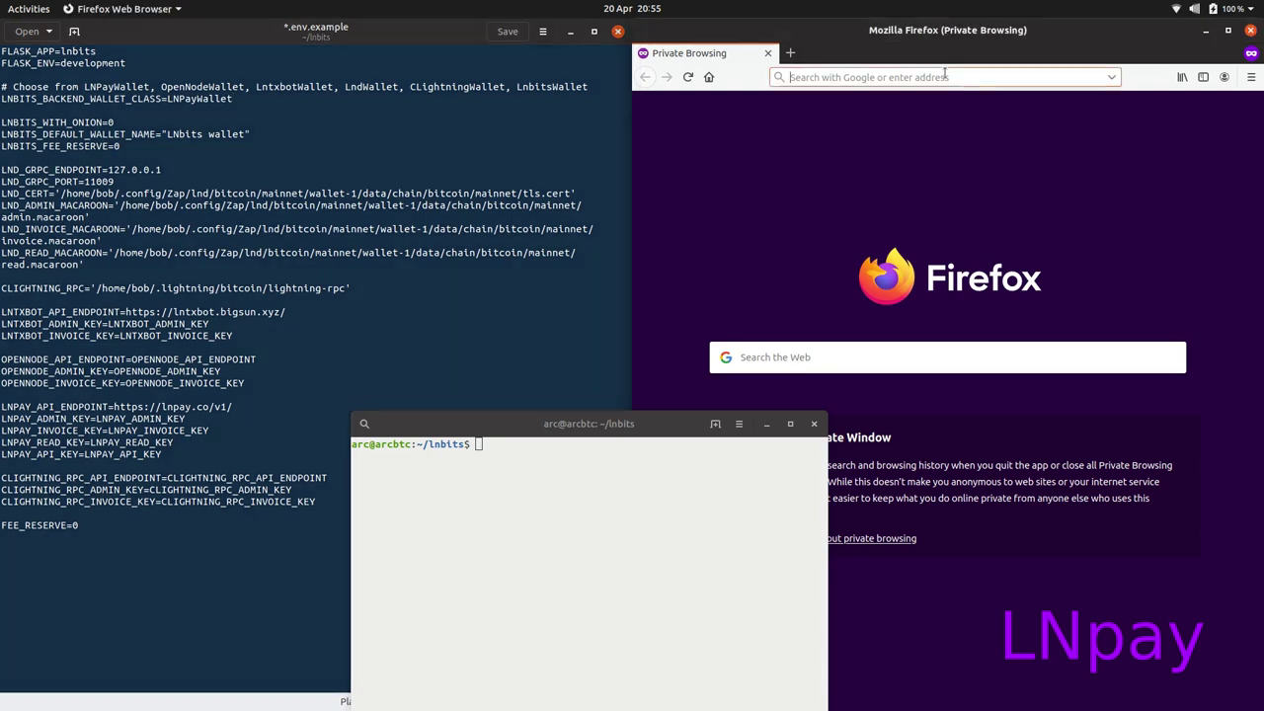
- Search the web for 'lnpay' in Firefox
left_click(944, 75)
type("lnpay")
key("Return")
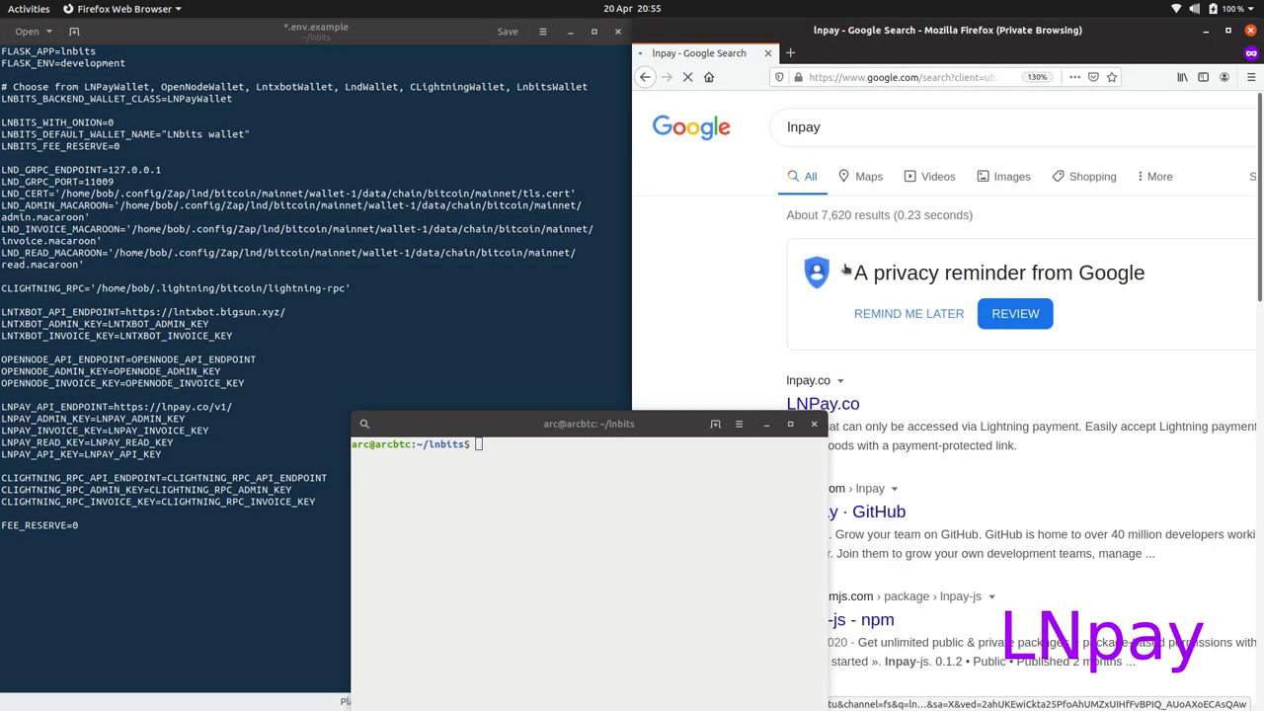
- Open LNPay.co and sign up for an account with an e-mail and password
left_click(855, 405)
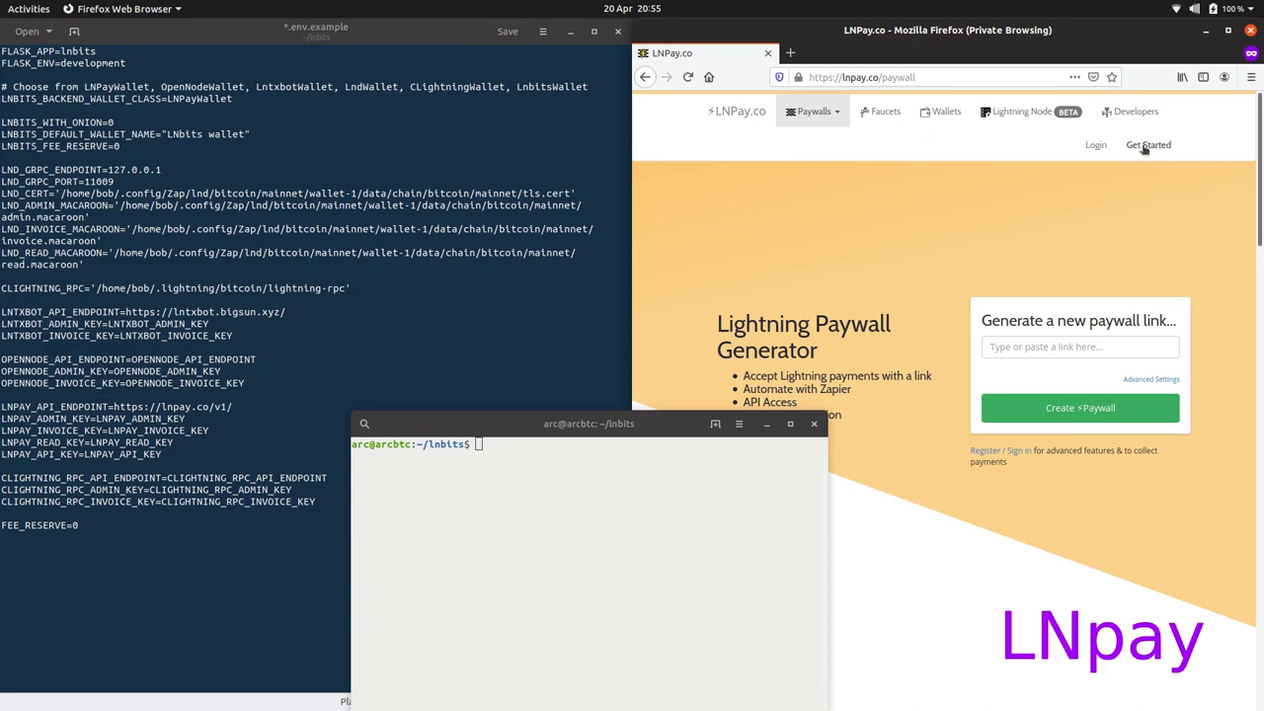
left_click(1145, 147)
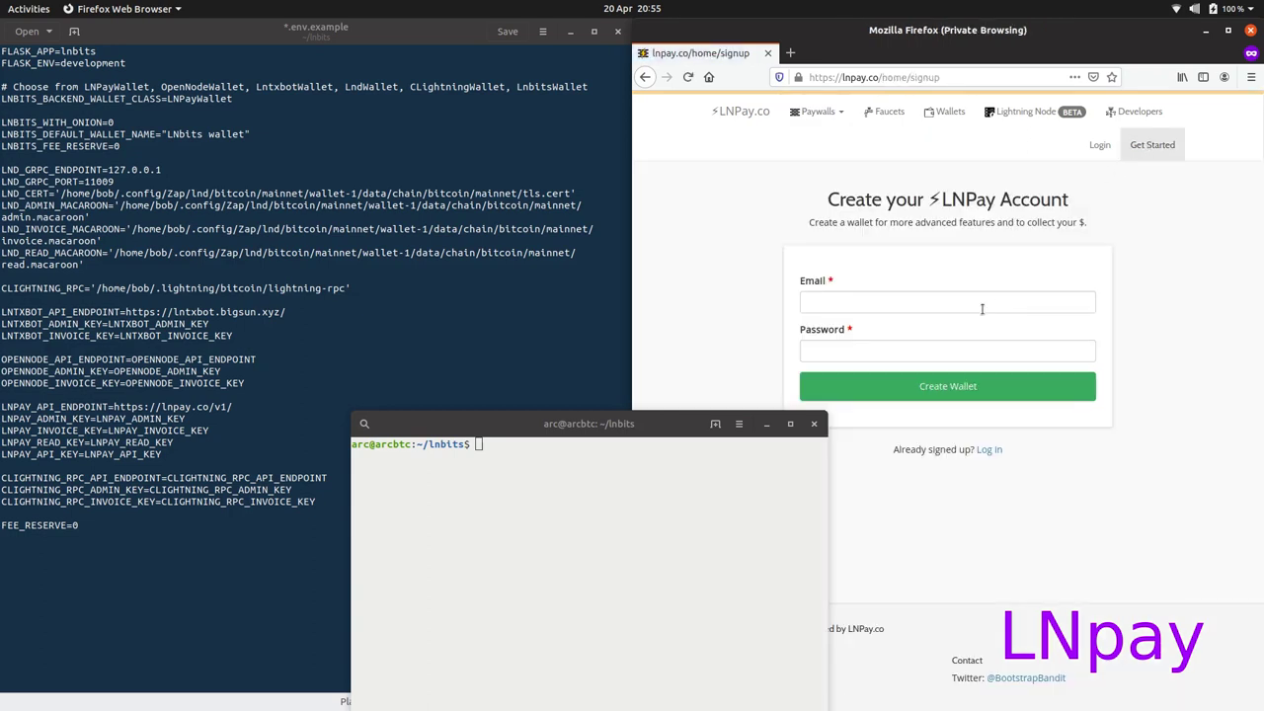
left_click(982, 306)
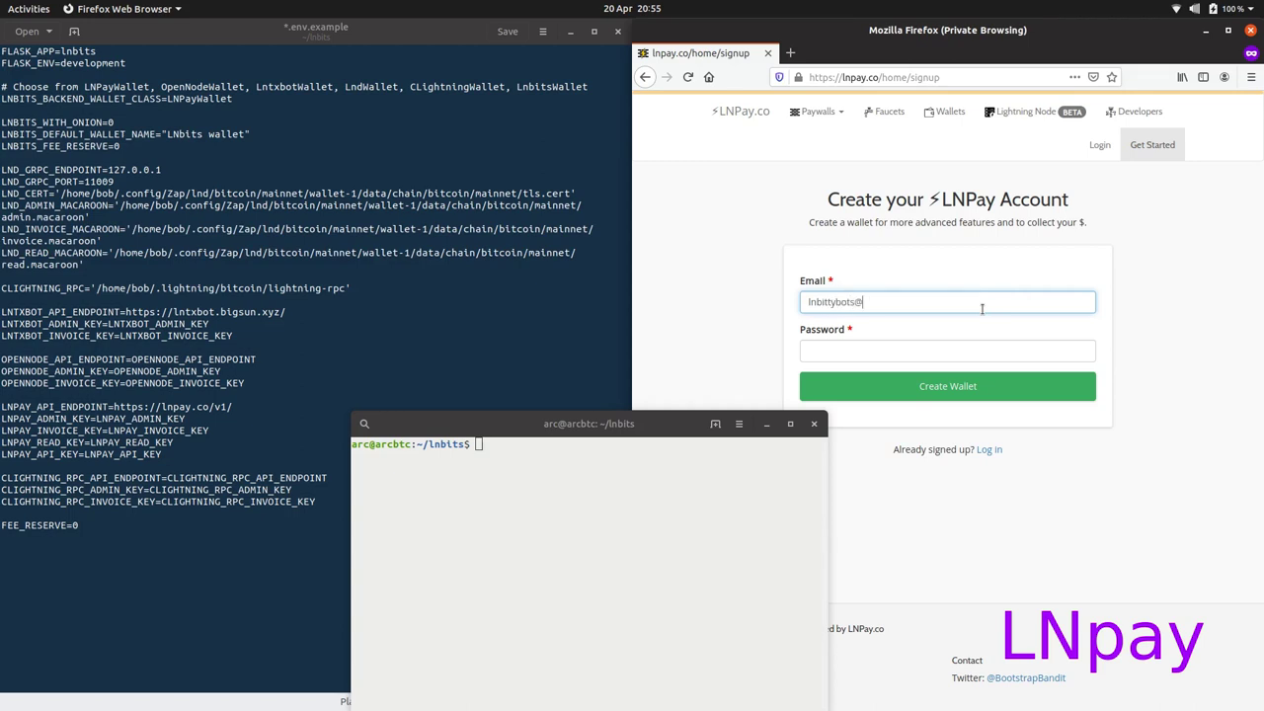
key("Tab")
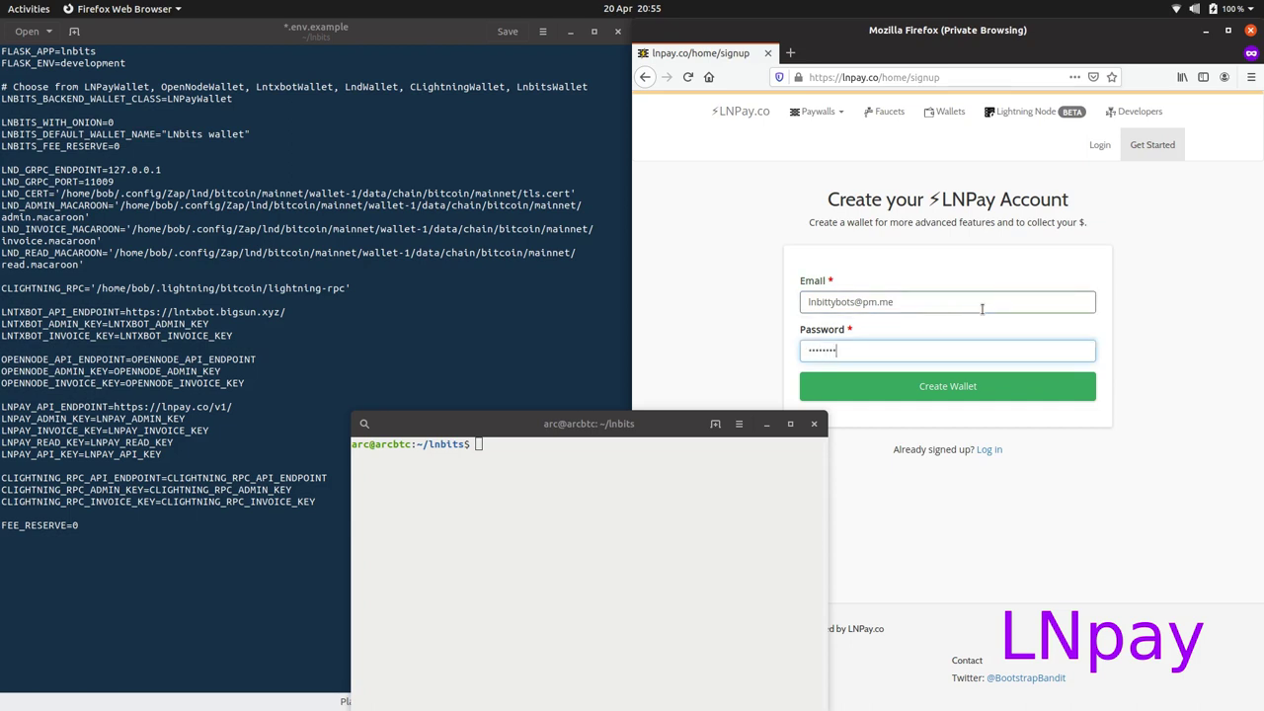
left_click(973, 398)
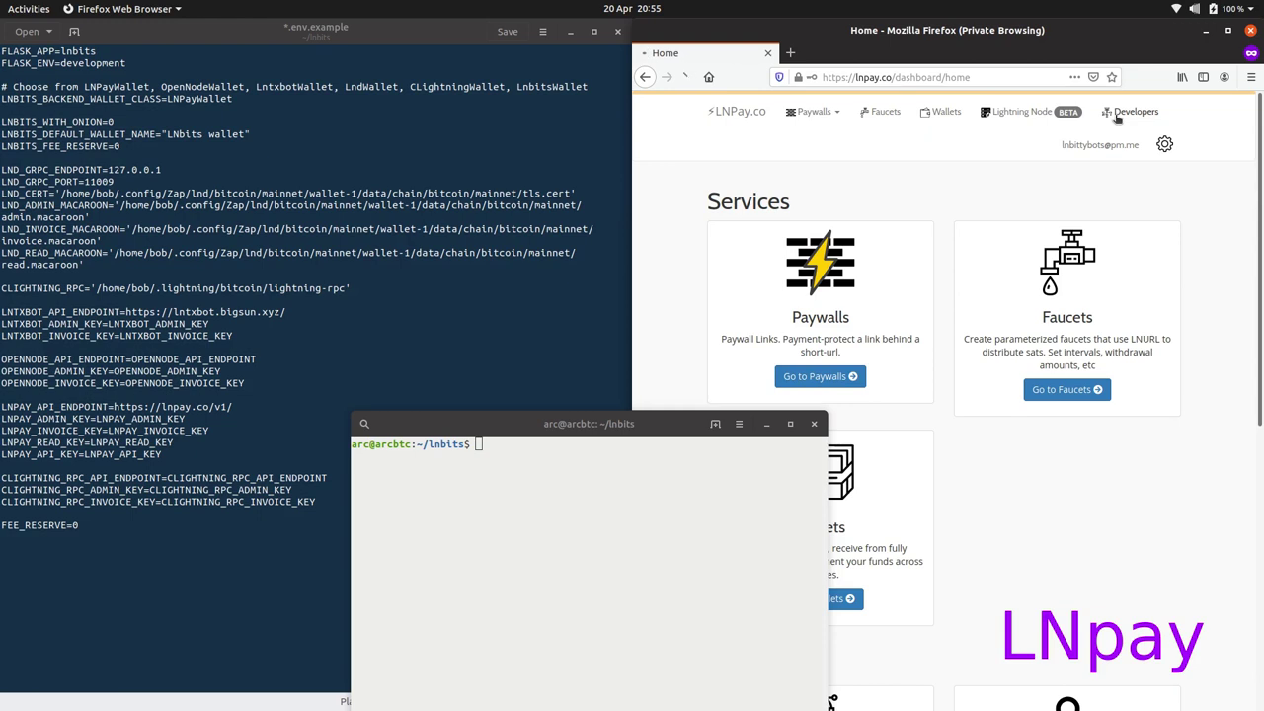
- Copy LNPay's secret API key into the LNPAY_API_KEY line of .env.example
left_click(1134, 112)
double_click(987, 367)
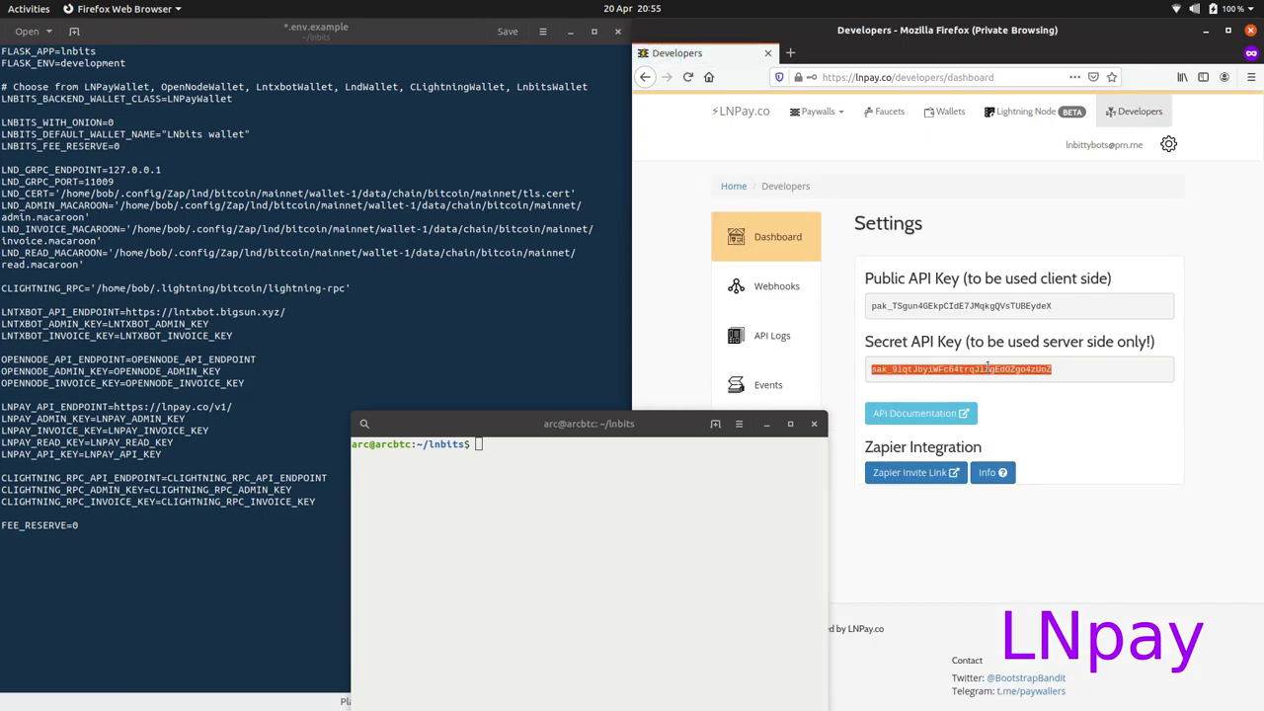
double_click(170, 455)
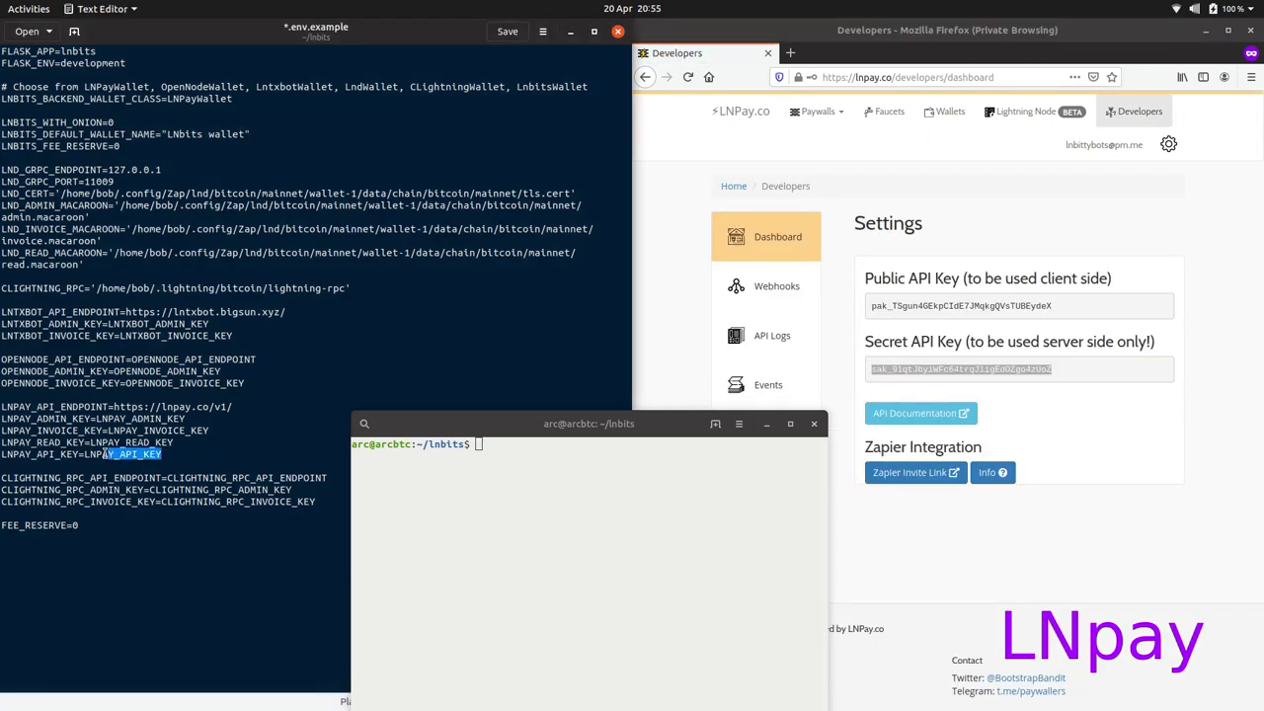
key("ctrl+v")
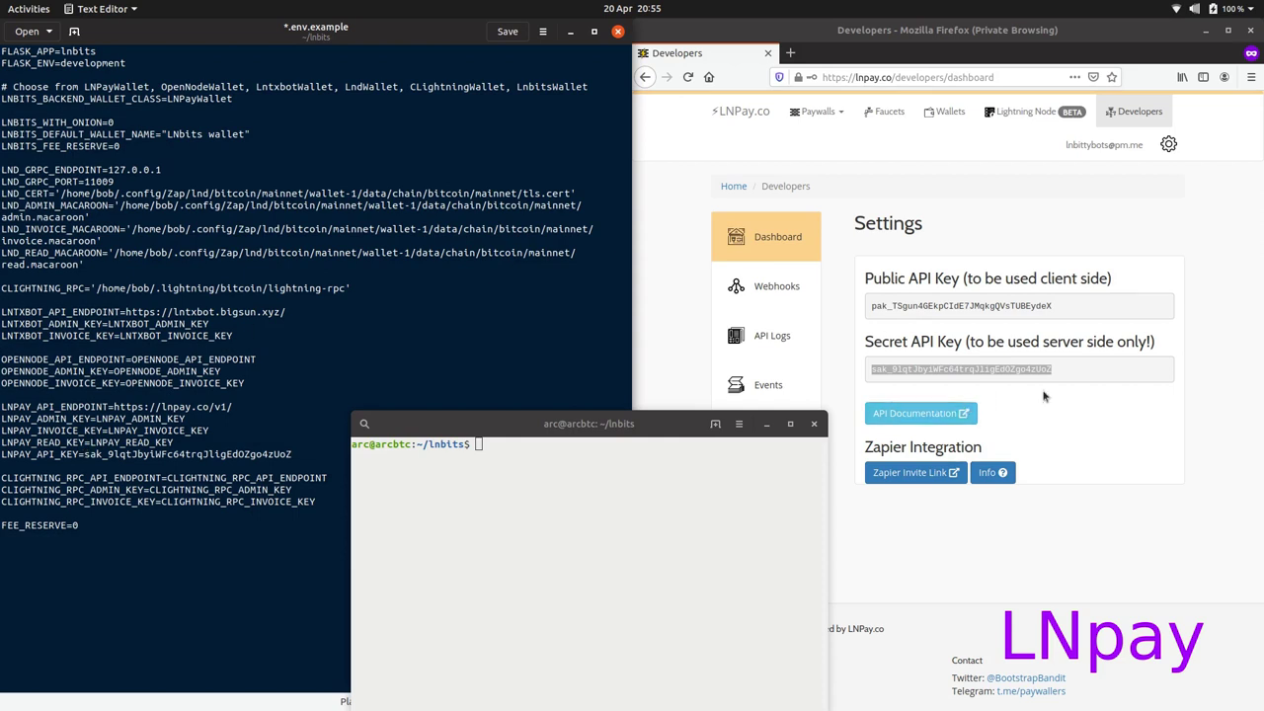
- Create a new LNPay wallet labelled lnshits and select its admin key
left_click(1077, 412)
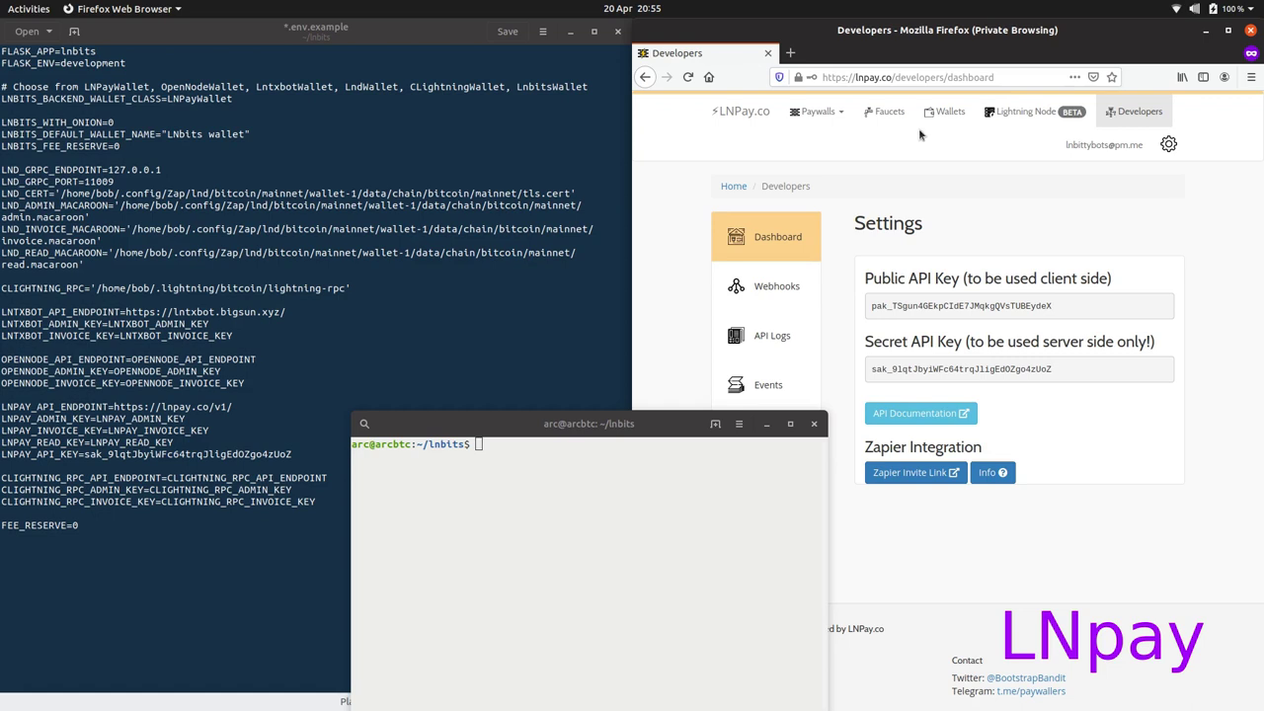
left_click(948, 111)
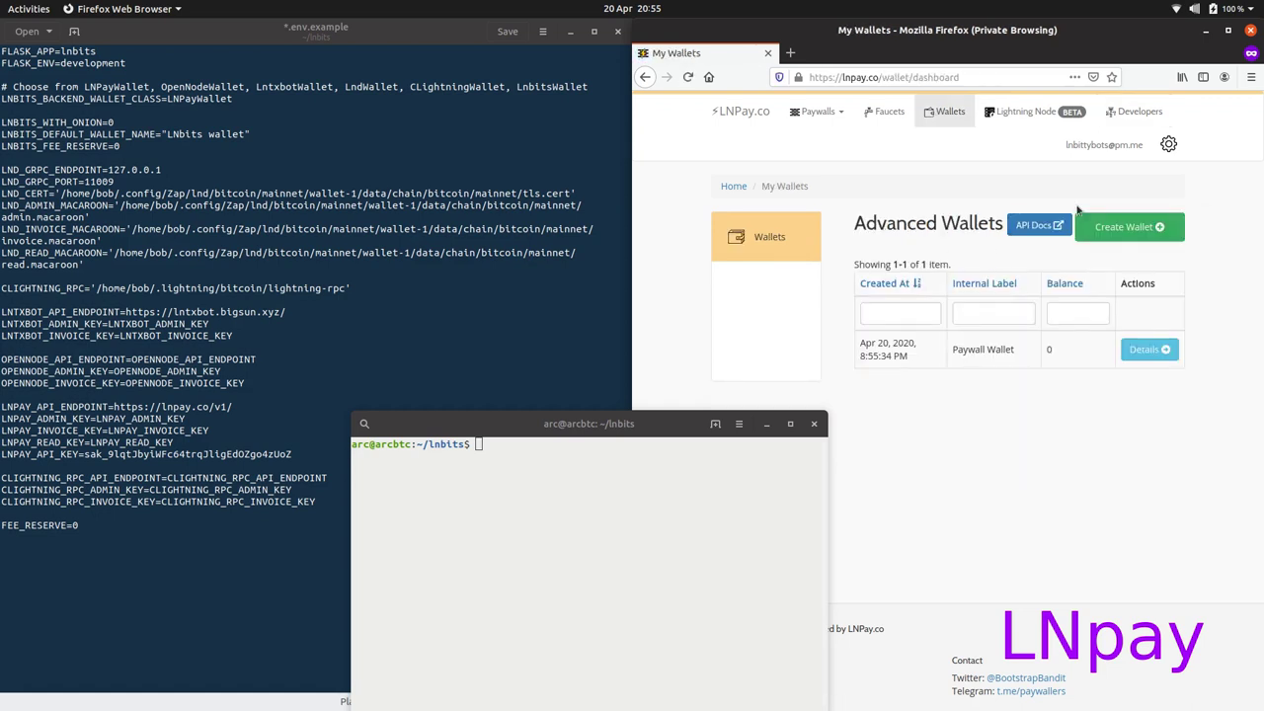
left_click(1108, 233)
left_click(980, 285)
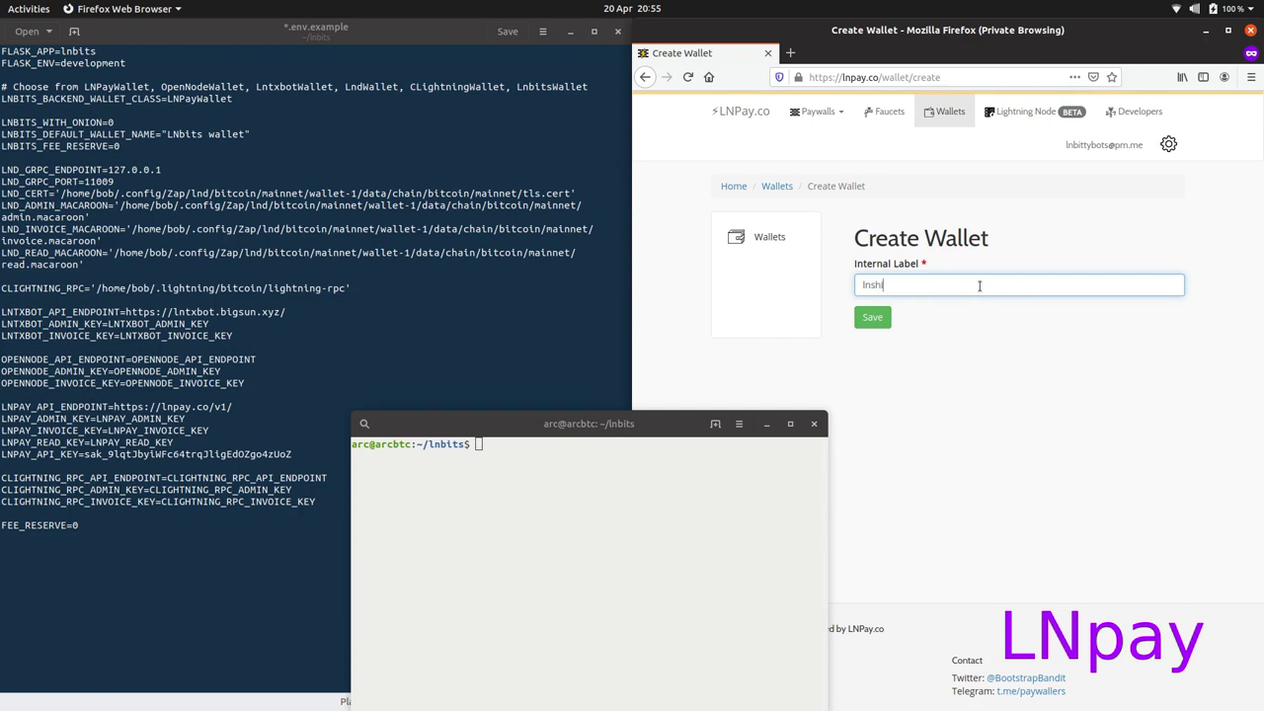
left_click(874, 316)
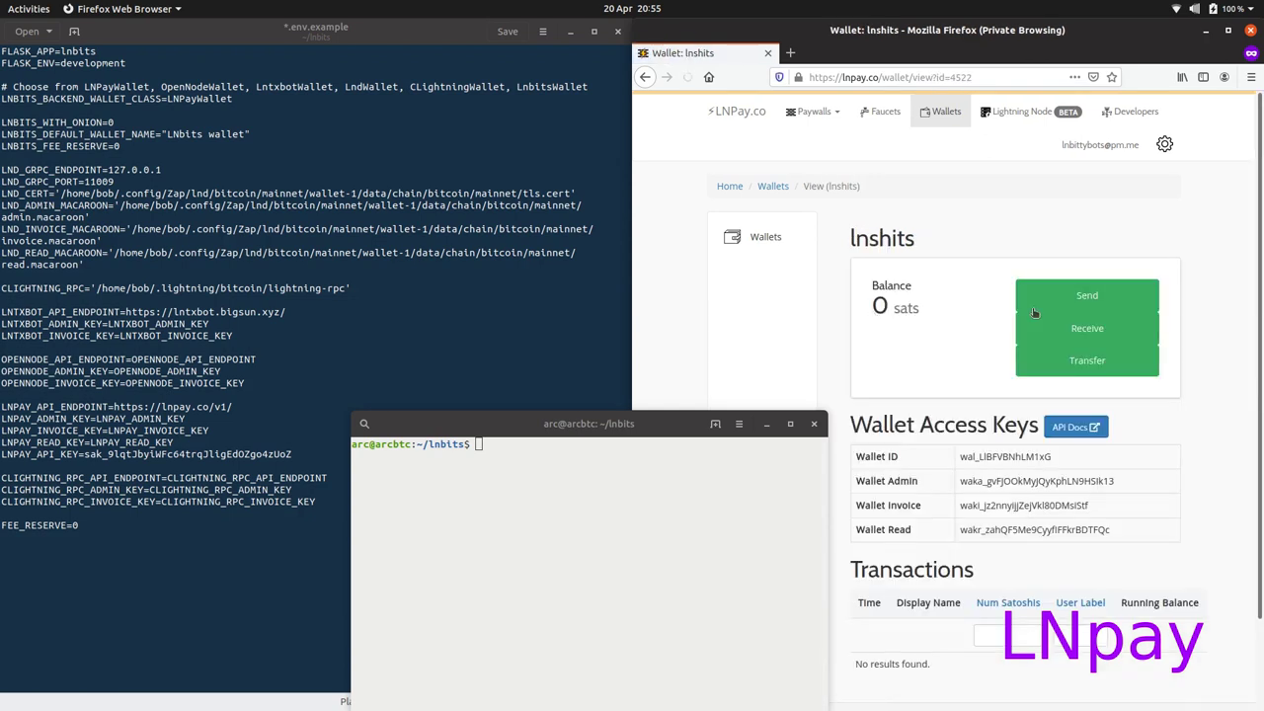
double_click(1031, 482)
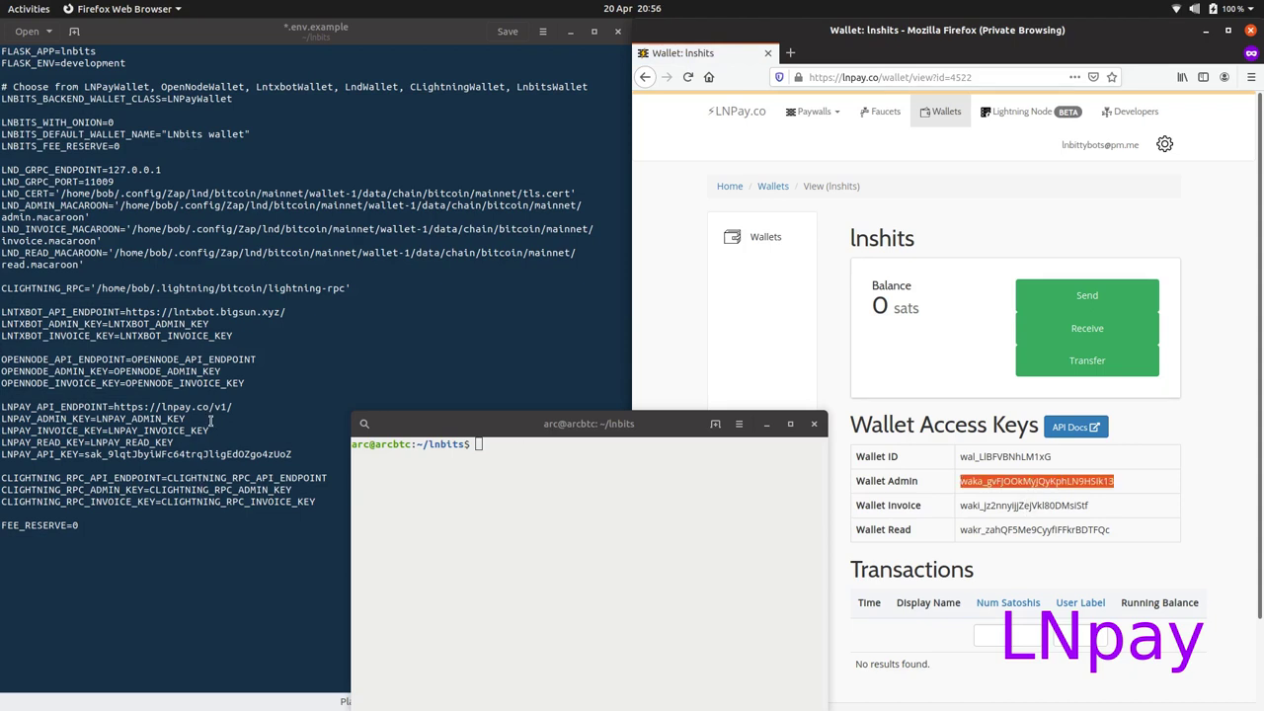
- Paste the lnshits admin, invoice and read keys over their LNPAY placeholders, then save
left_click_drag(210, 422, 95, 418)
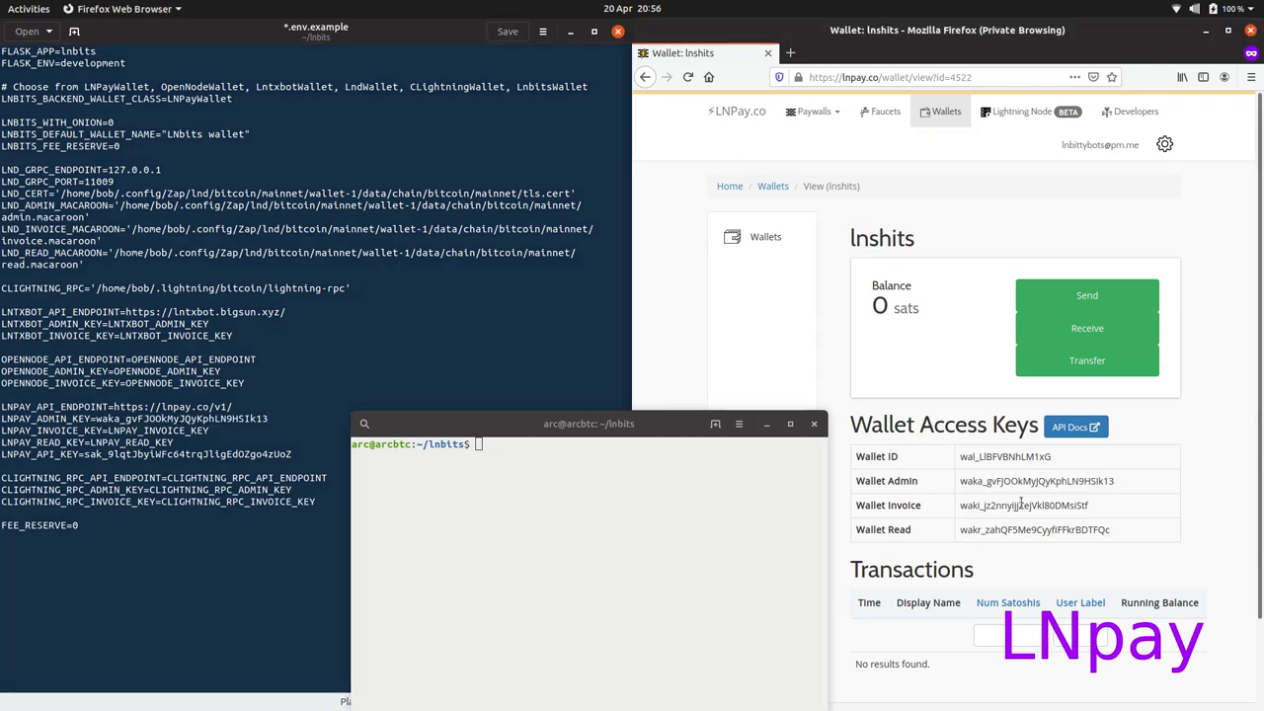
double_click(1020, 505)
key("ctrl+c")
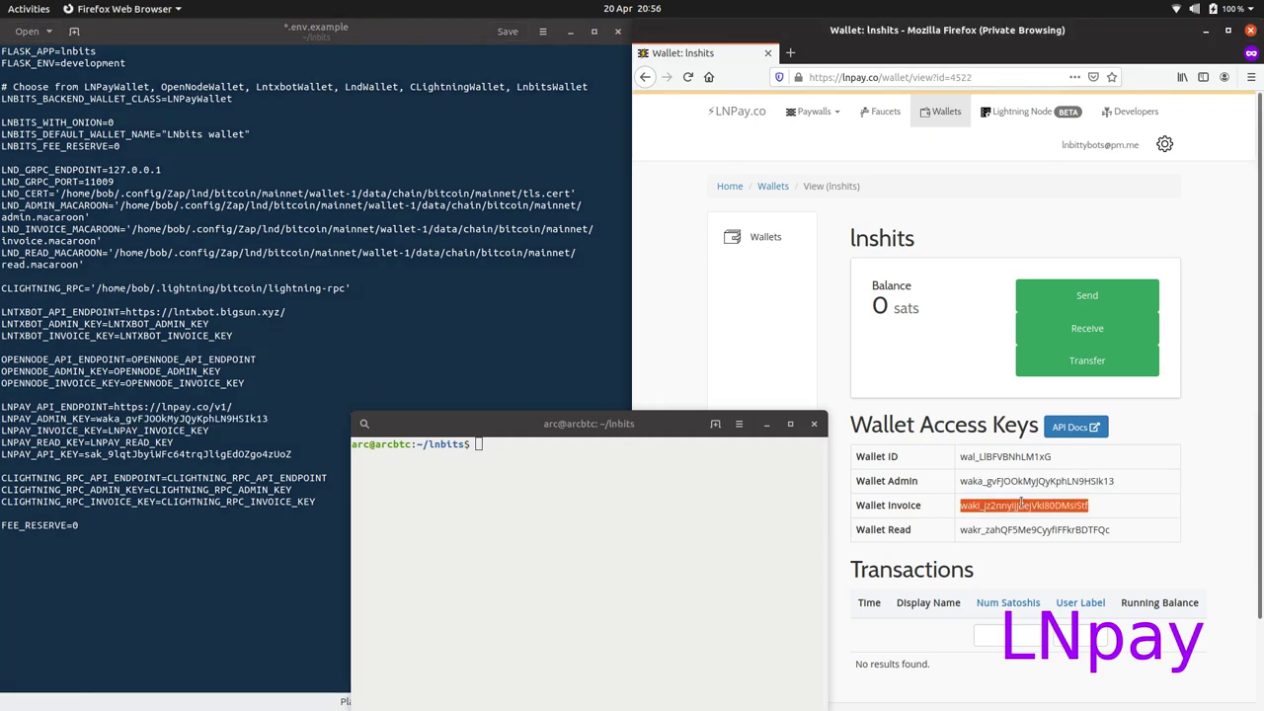
left_click_drag(222, 437, 83, 431)
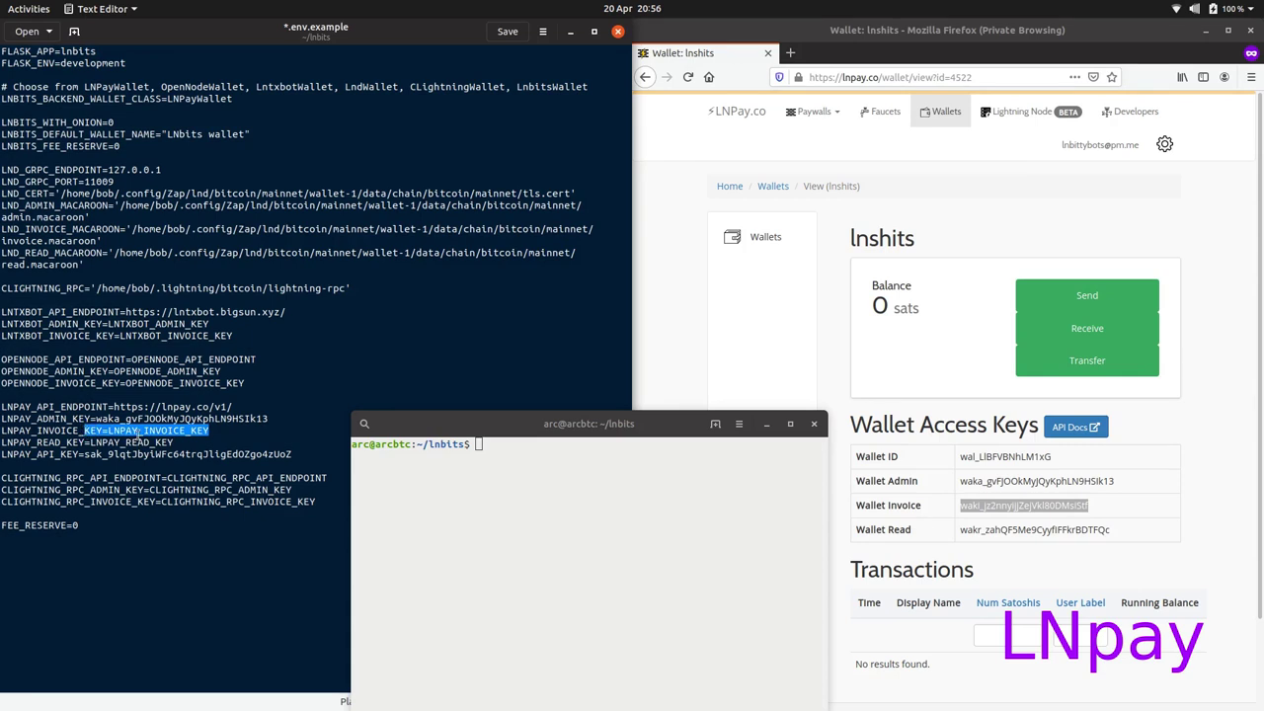
left_click_drag(209, 432, 109, 432)
key("ctrl+v")
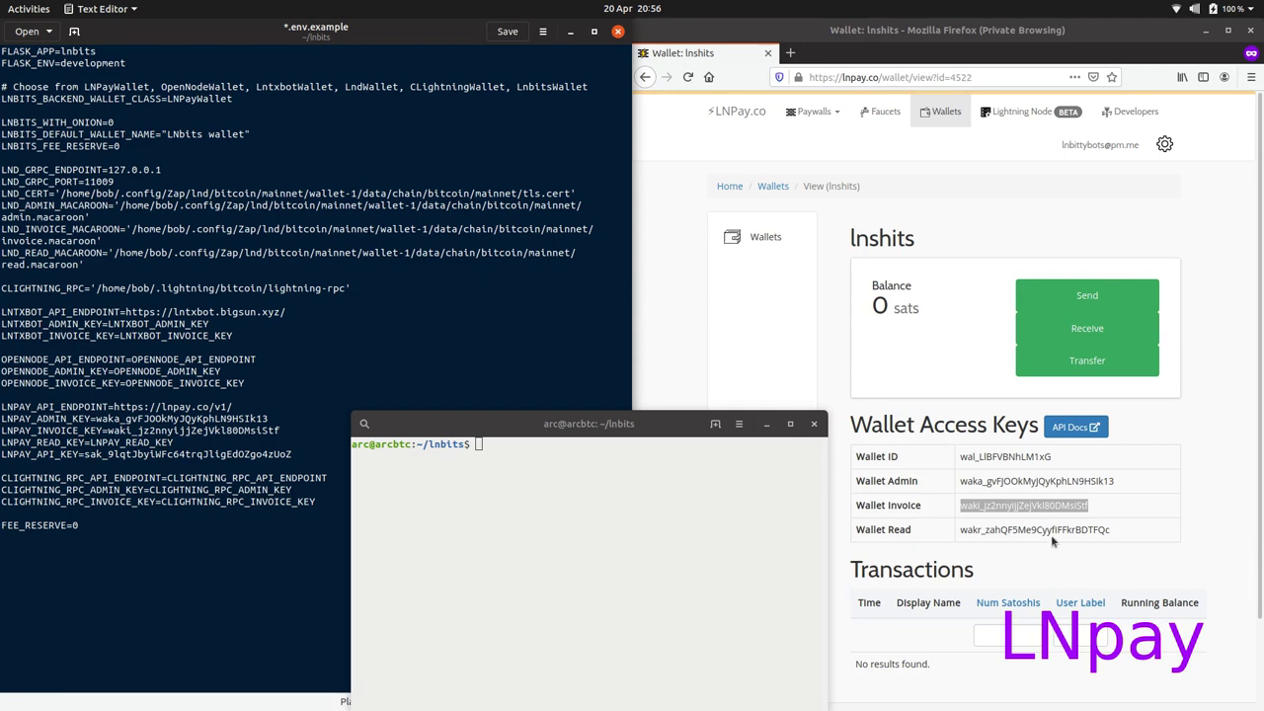
double_click(1050, 531)
key("ctrl+c")
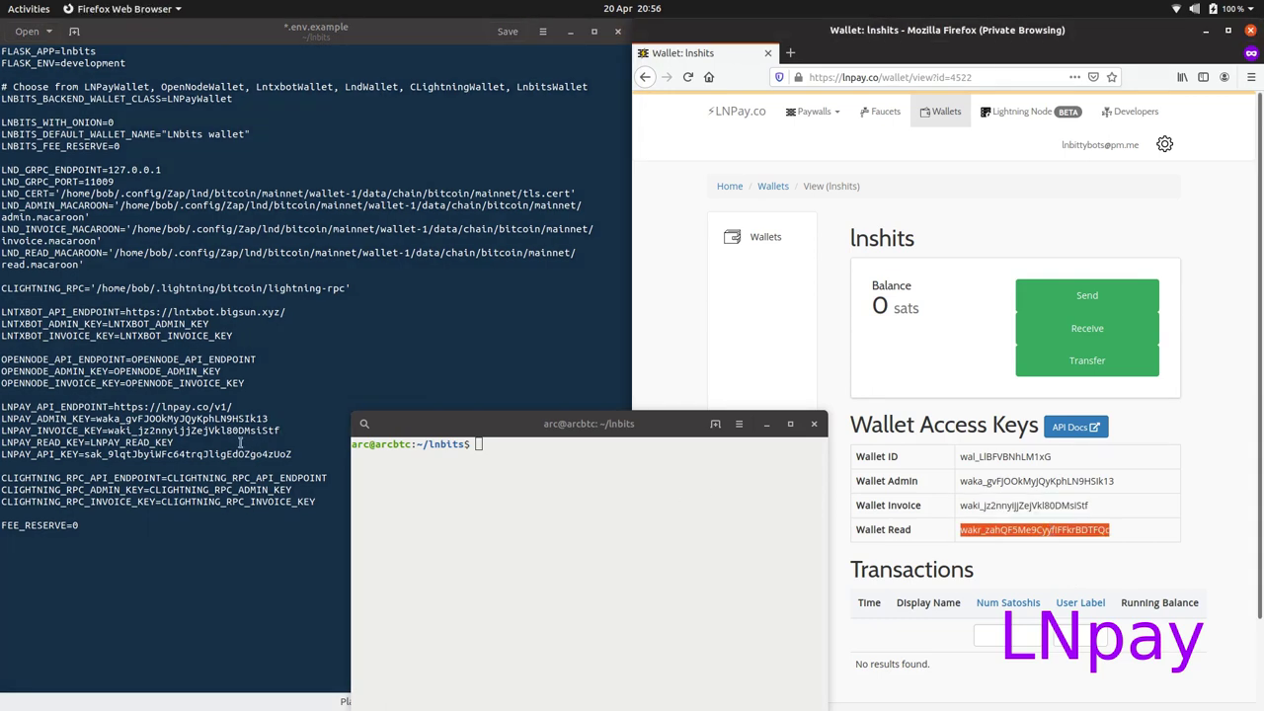
left_click_drag(208, 442, 95, 443)
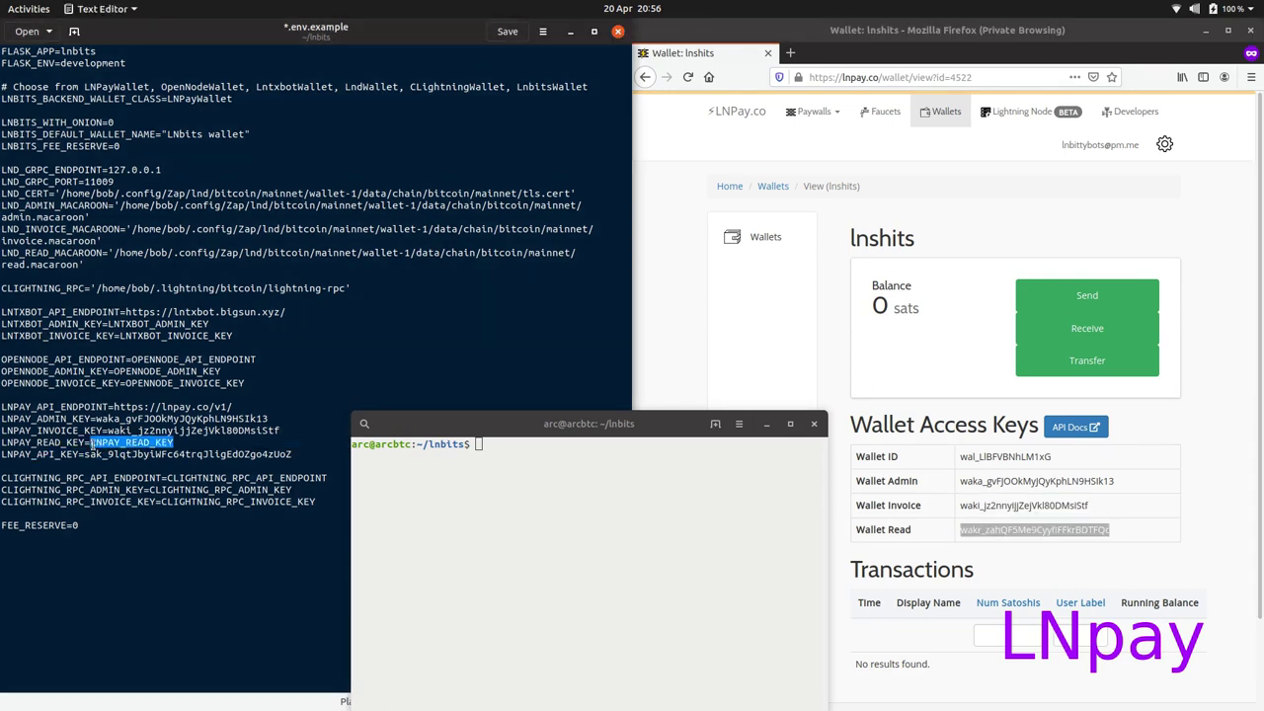
key("ctrl+v")
key("ctrl+s")
- Save the settings file as .env, replacing the existing one
left_click(542, 31)
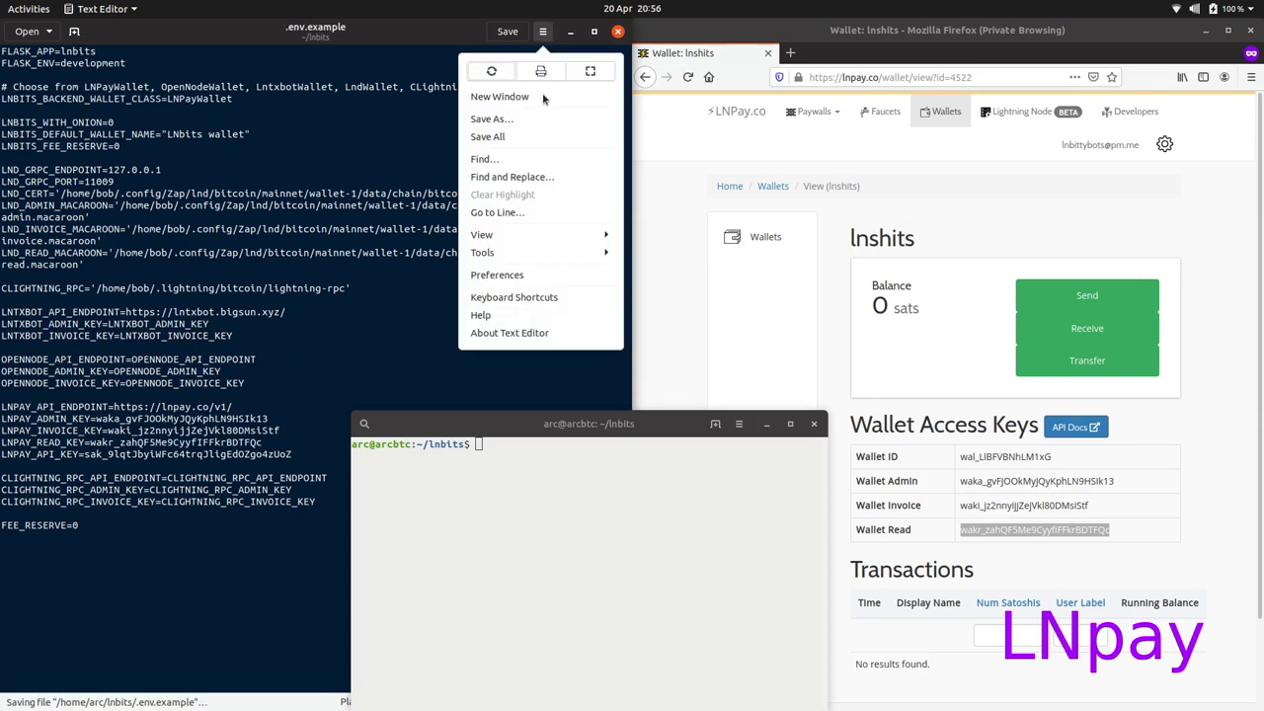
left_click(535, 120)
left_click(392, 69)
key("BackSpace")
key("BackSpace")
key("BackSpace")
key("BackSpace")
key("BackSpace")
key("BackSpace")
key("BackSpace")
key("BackSpace")
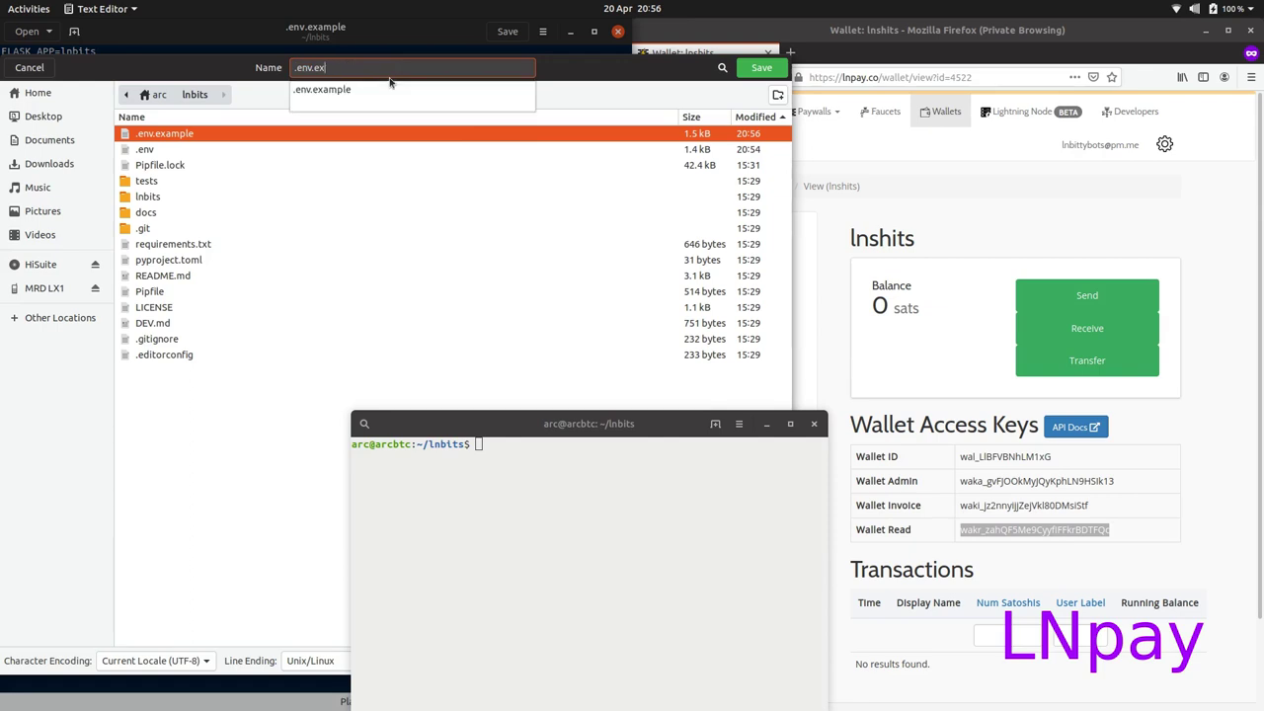
left_click(762, 69)
left_click(761, 69)
left_click(566, 404)
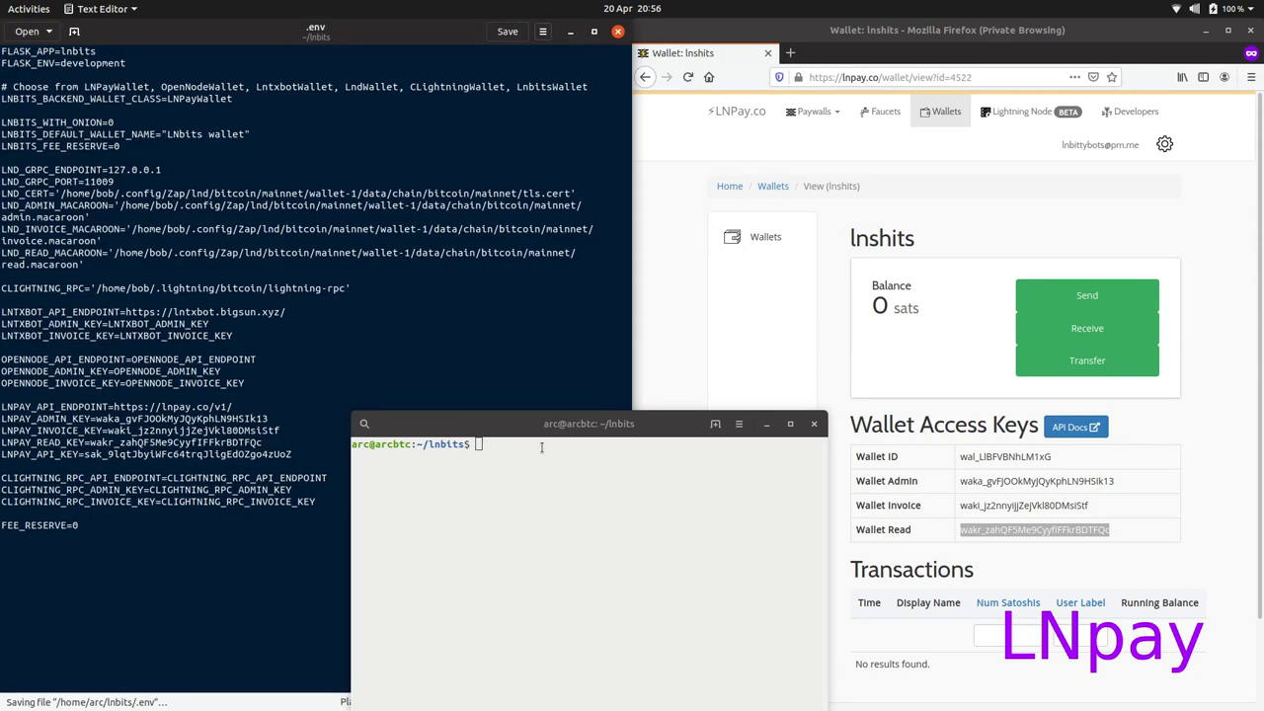
- Enter the project's pipenv shell and start the LNbits Flask server
left_click(561, 454)
type("pipe")
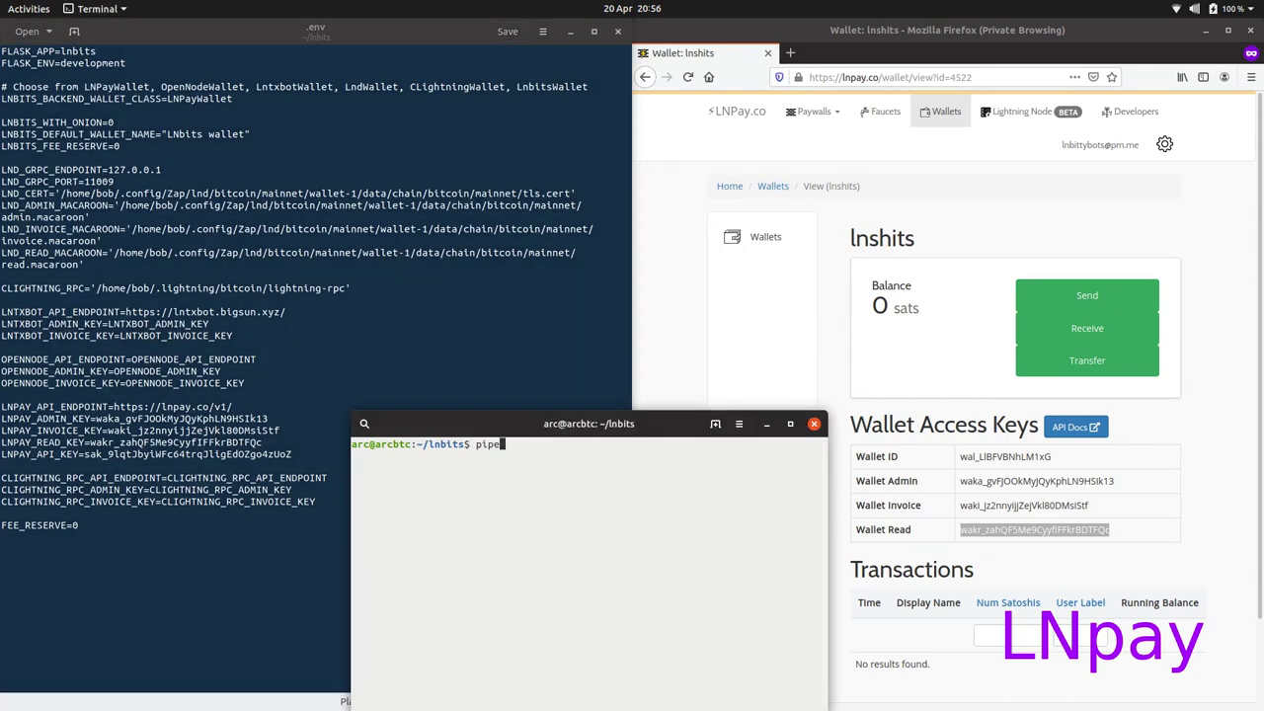
type("nv shell")
key("Return")
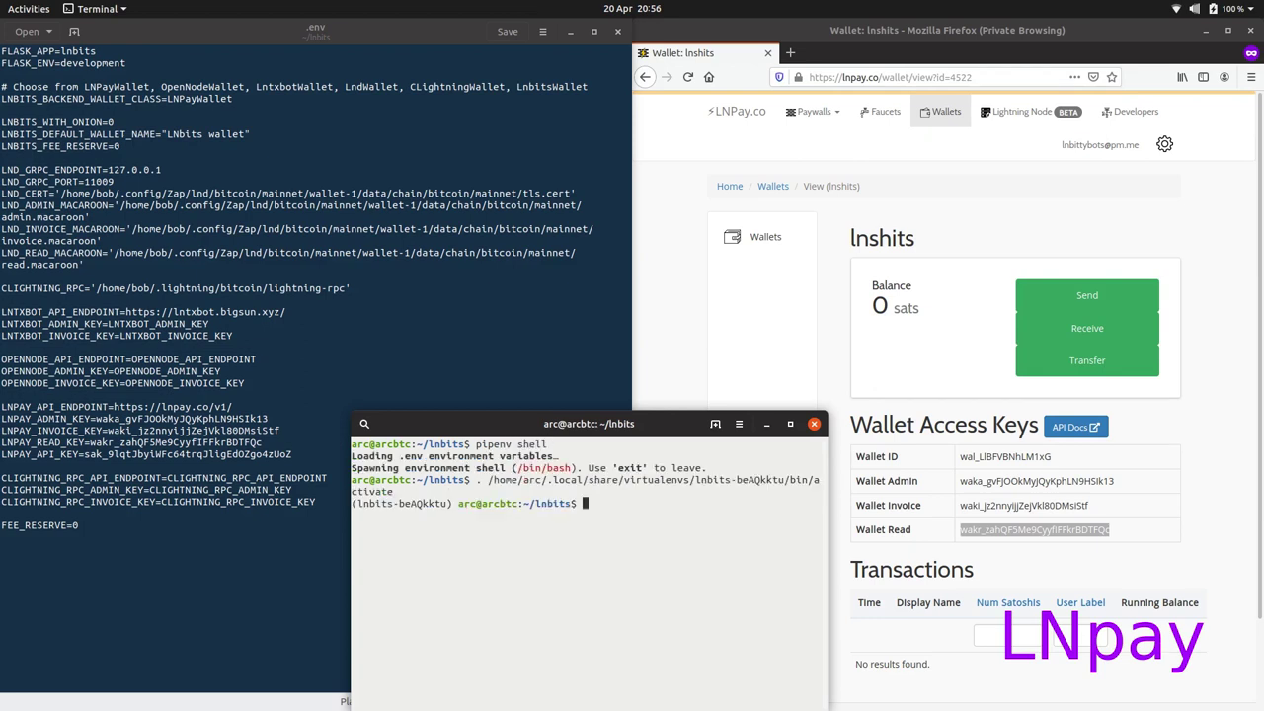
type("flash run")
key("Return")
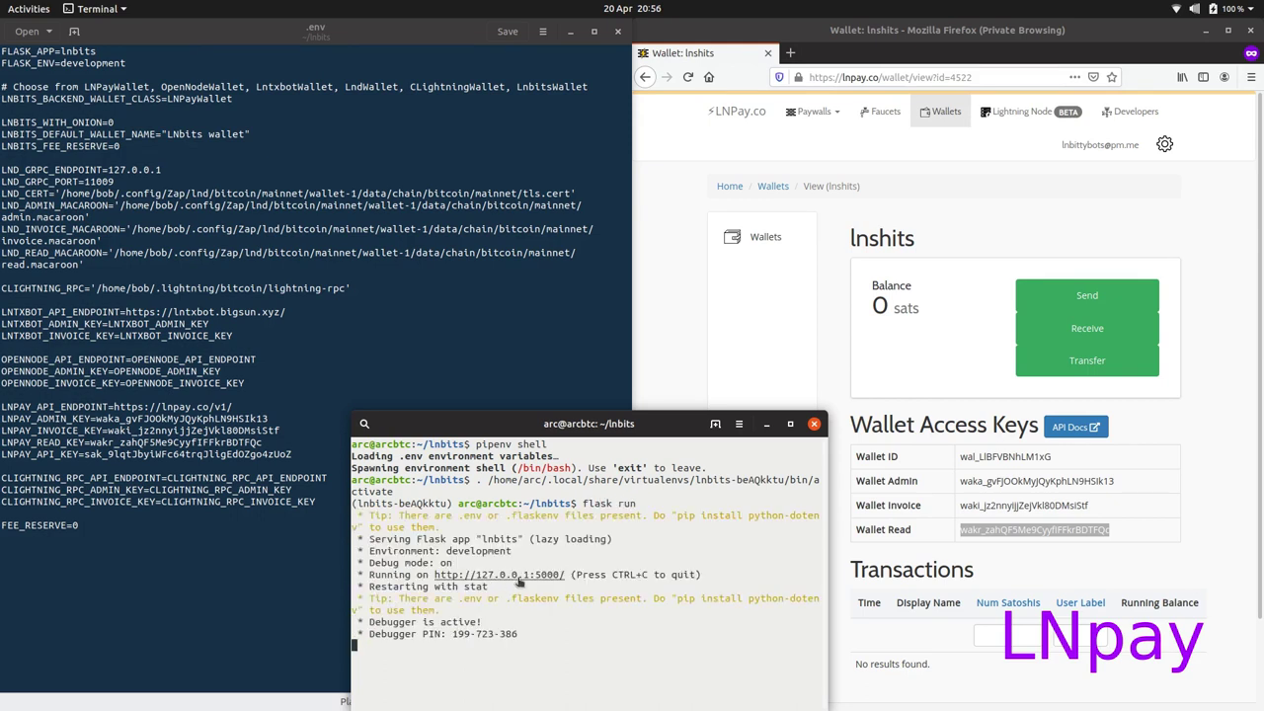
left_click_drag(565, 574, 435, 574)
right_click(438, 575)
left_click(488, 427)
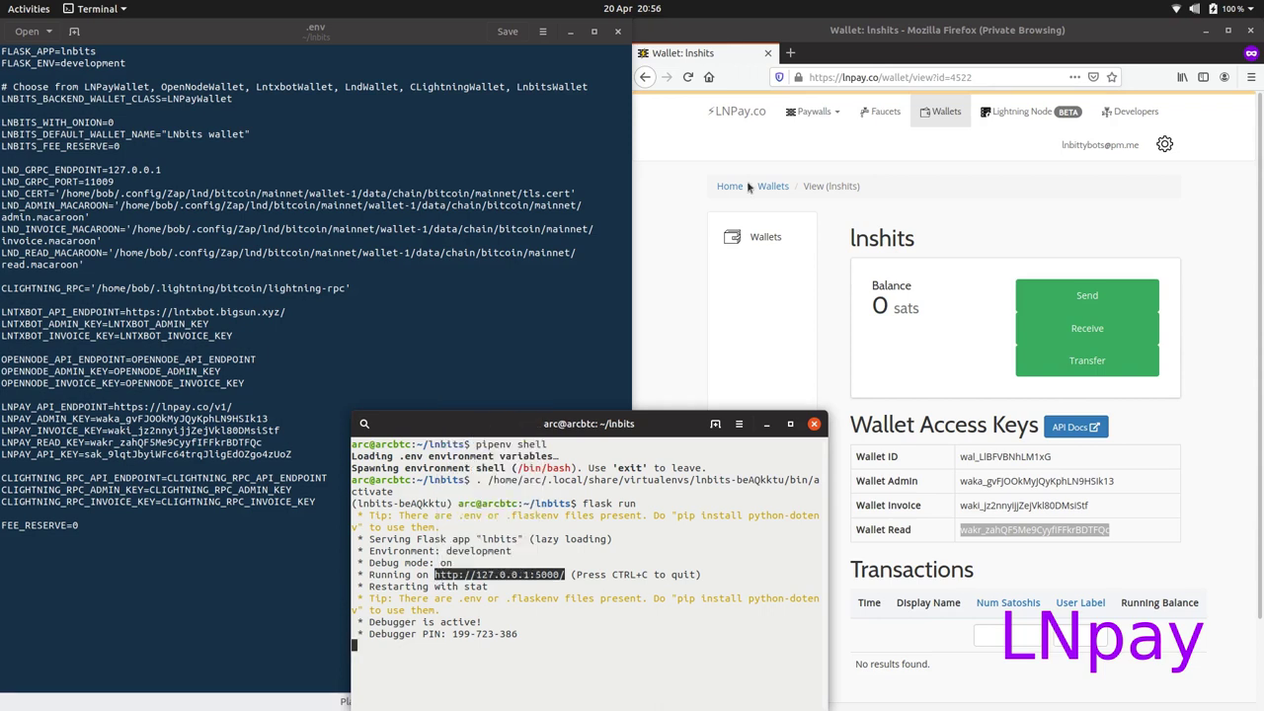
left_click(790, 52)
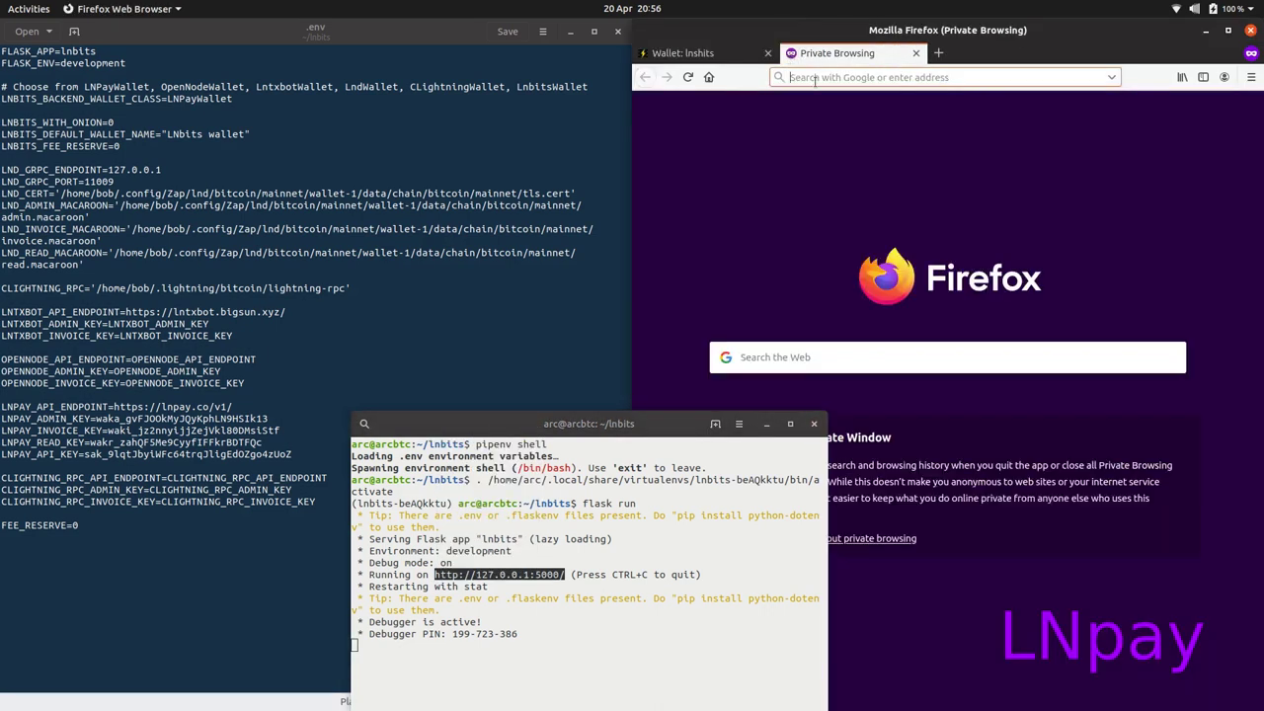
- Load the copied LNbits address in the browser and maximize the window
right_click(815, 77)
left_click(855, 167)
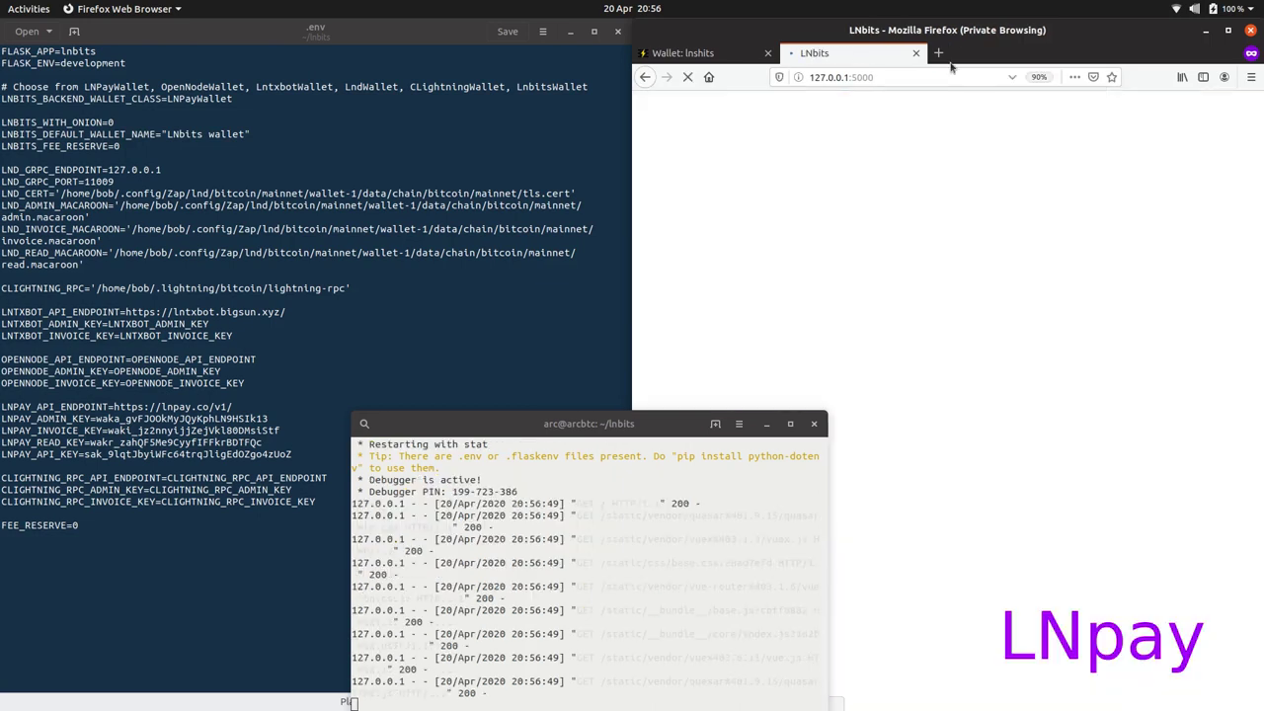
double_click(1029, 30)
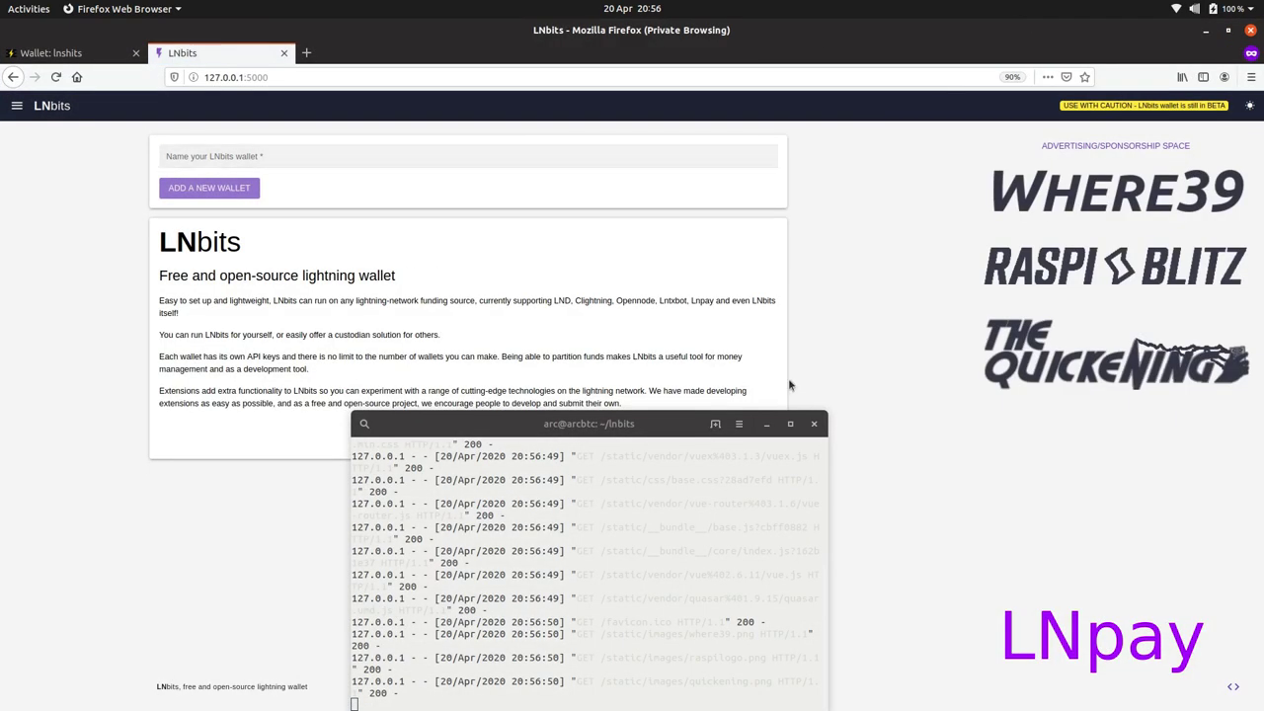
left_click(766, 423)
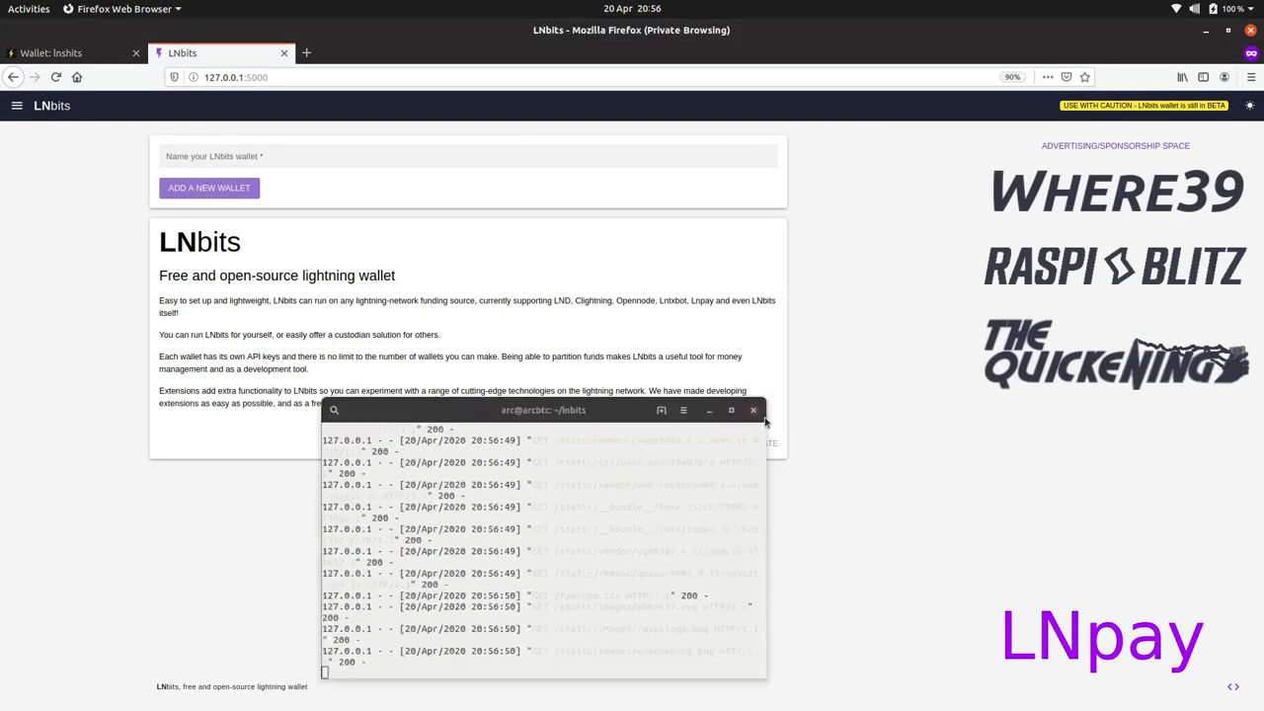
- Create a new LNbits test wallet and get past the beta warning
left_click(530, 158)
type("test")
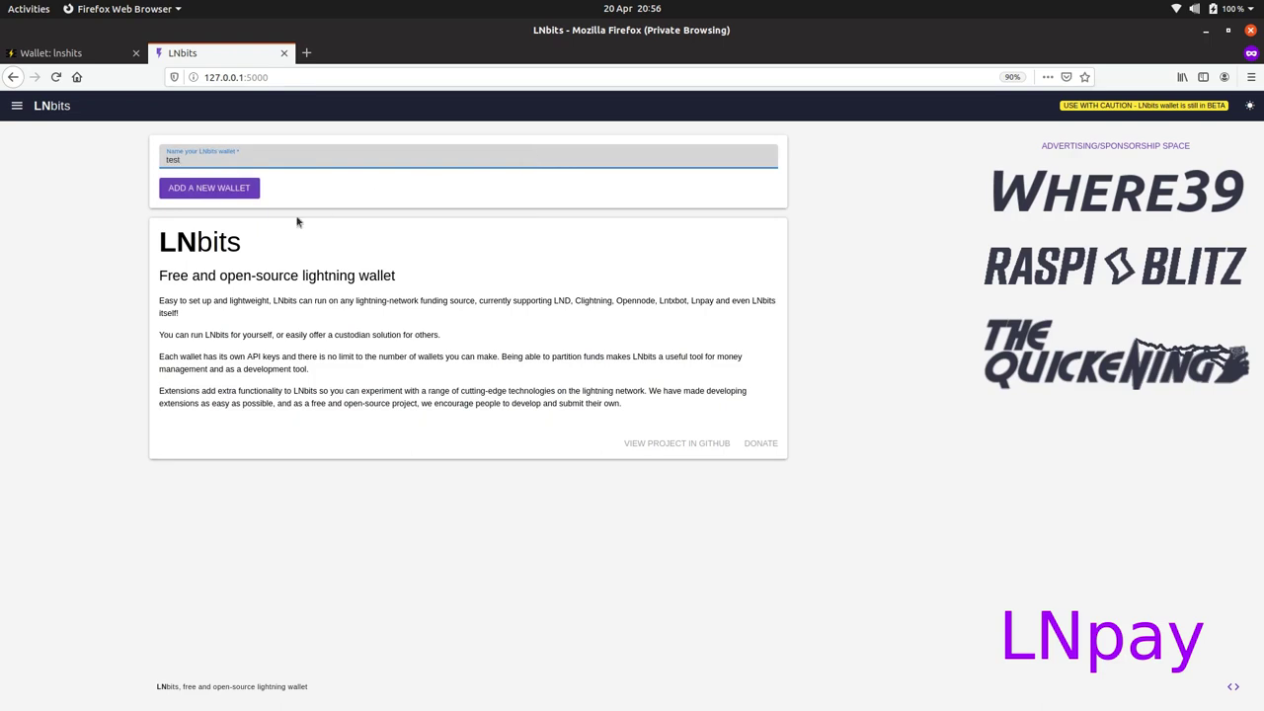
left_click(252, 187)
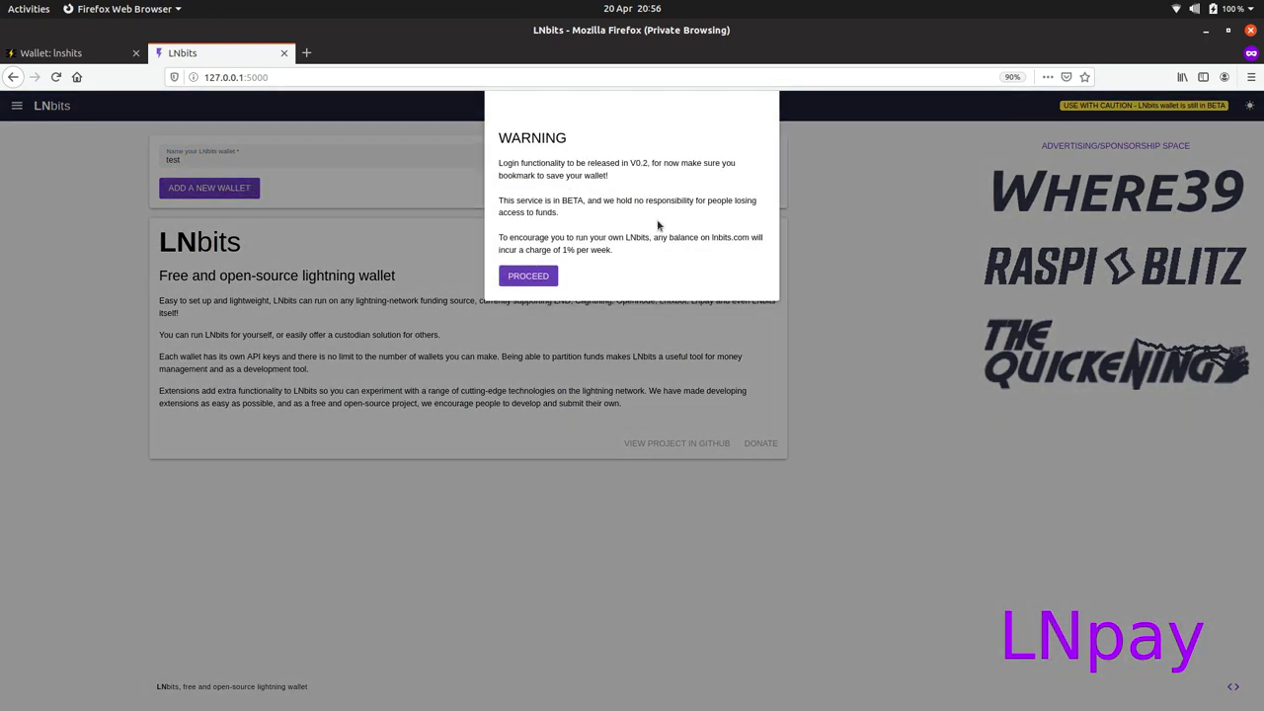
left_click(543, 279)
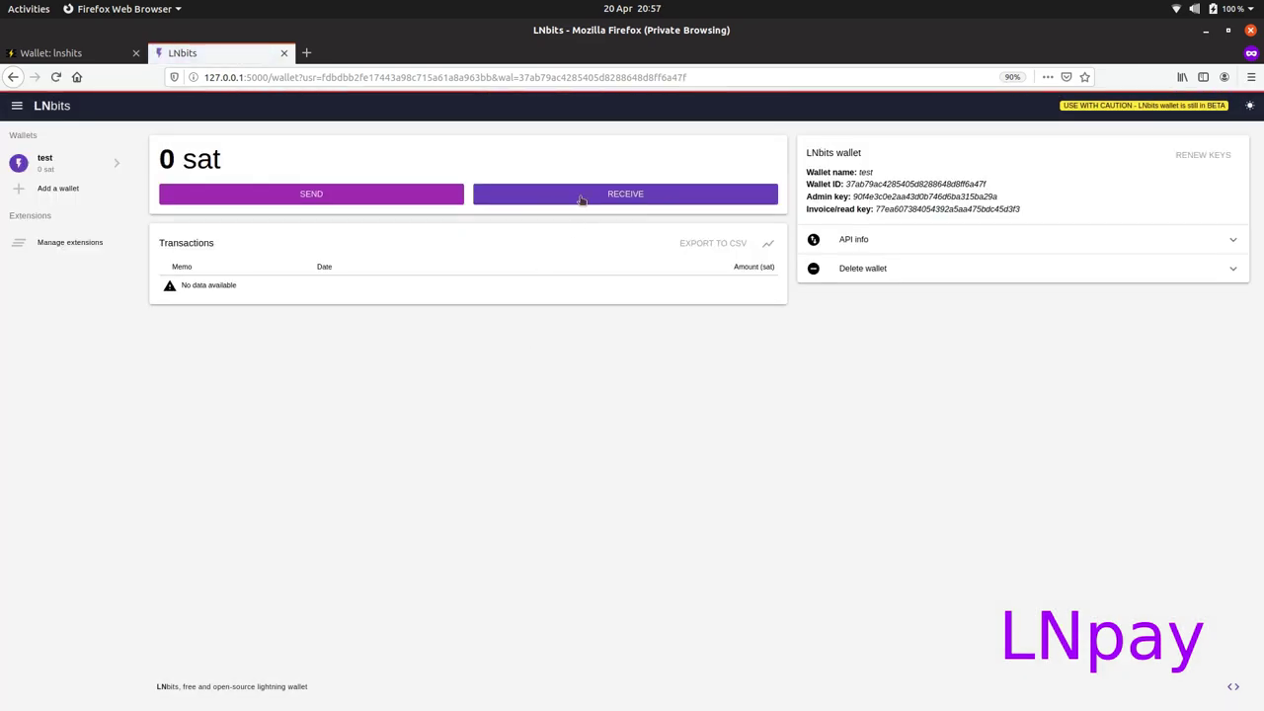
- Generate a 100 sat invoice with memo 'te' and copy it to the clipboard
left_click(582, 197)
left_click(582, 130)
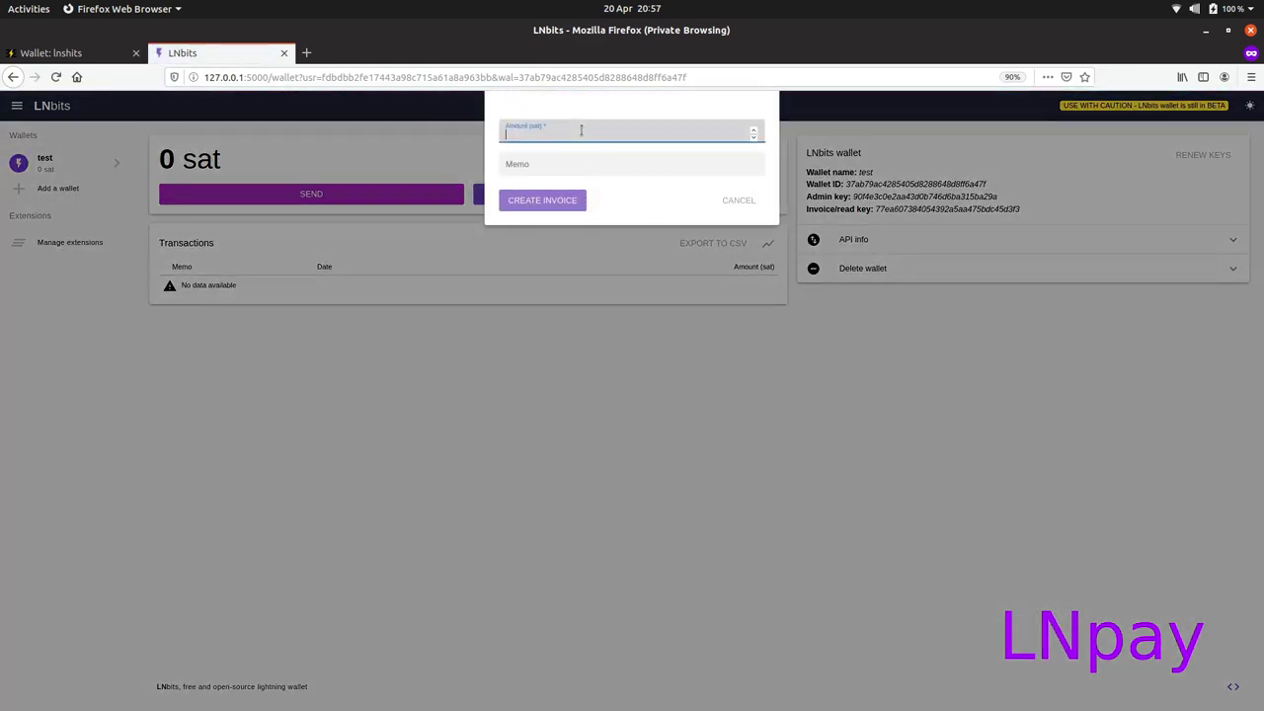
type("1")
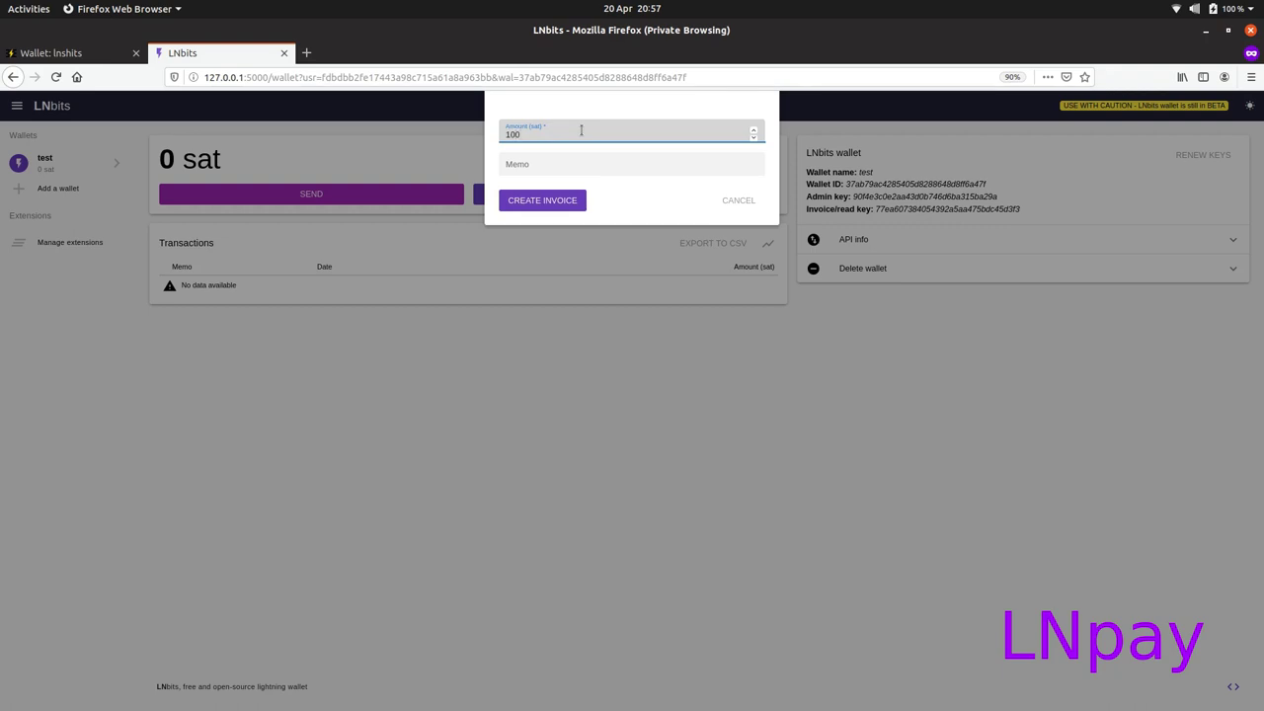
type("00")
key("Tab")
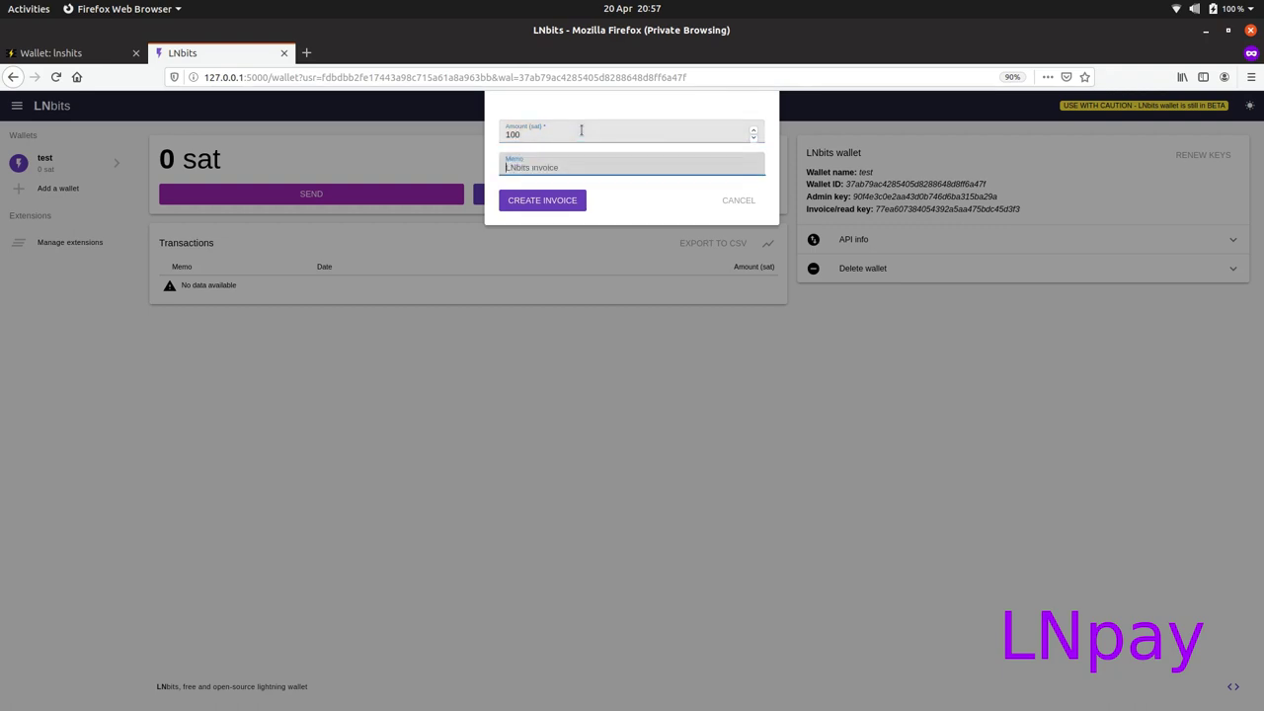
type("test")
left_click(553, 200)
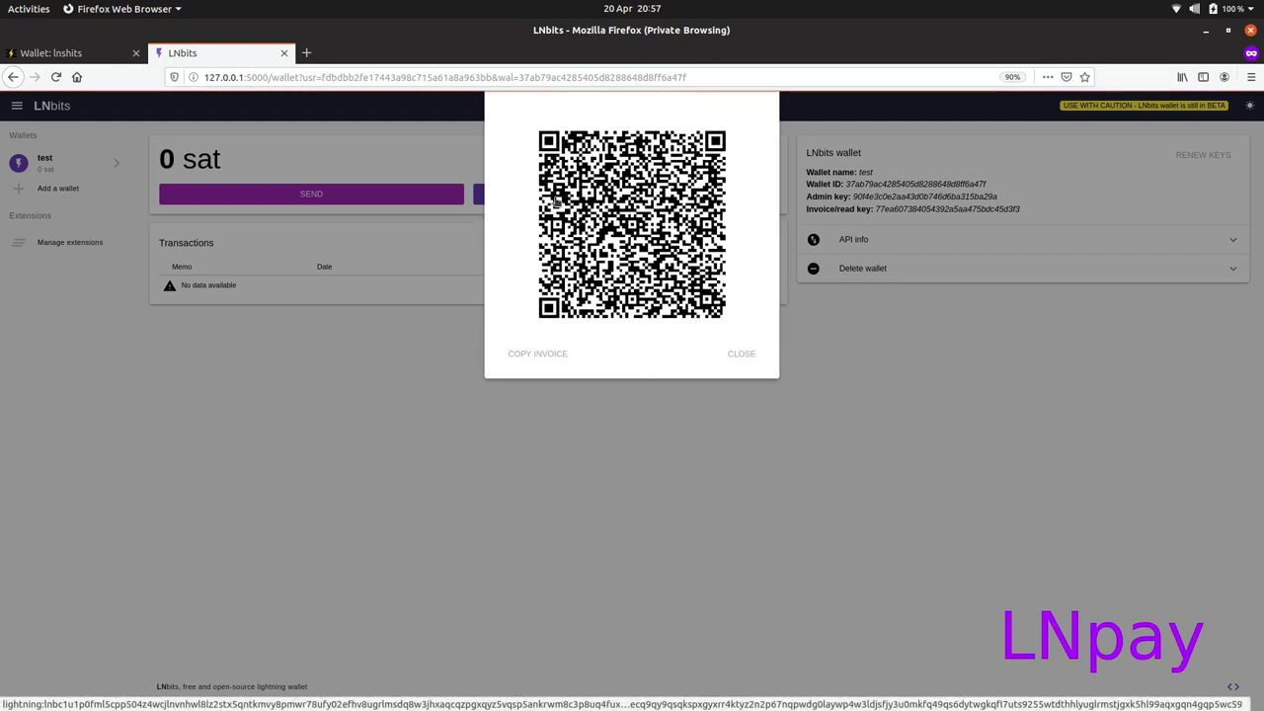
left_click(550, 358)
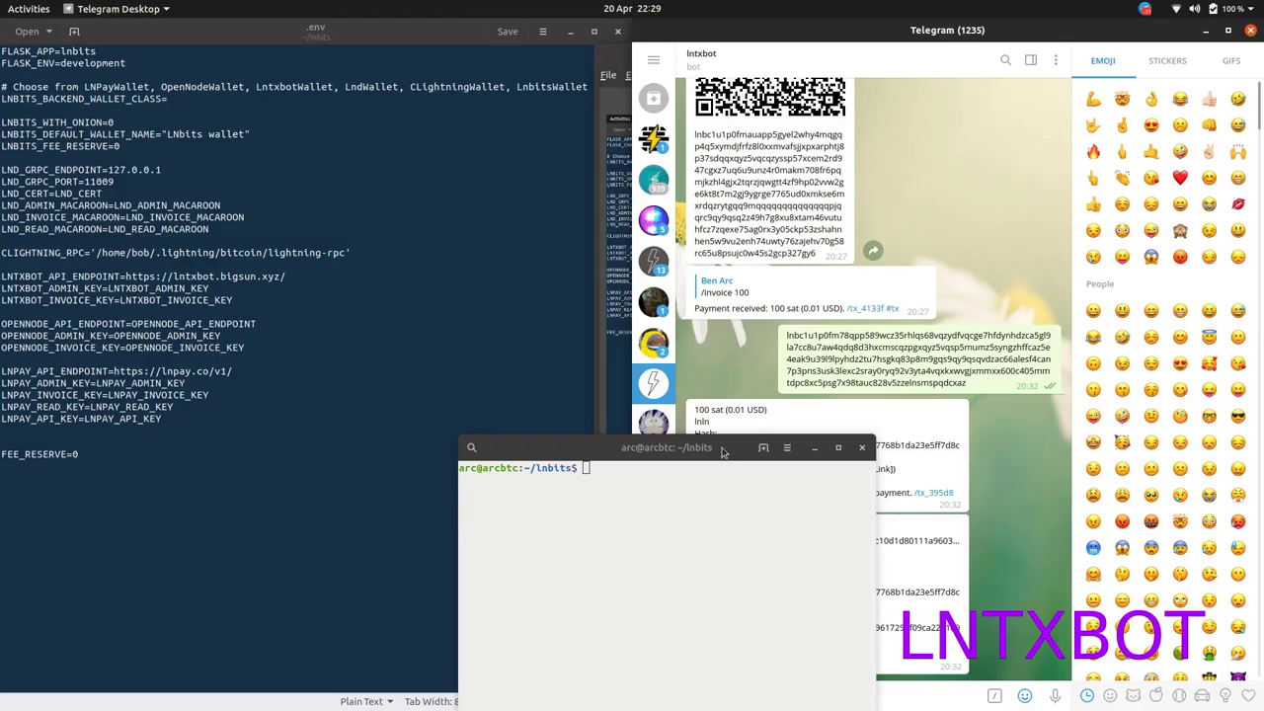
- Send lntxbot '/lnvoice 200' for a 200 sat invoice, then '/api' for tokens
left_click(722, 451)
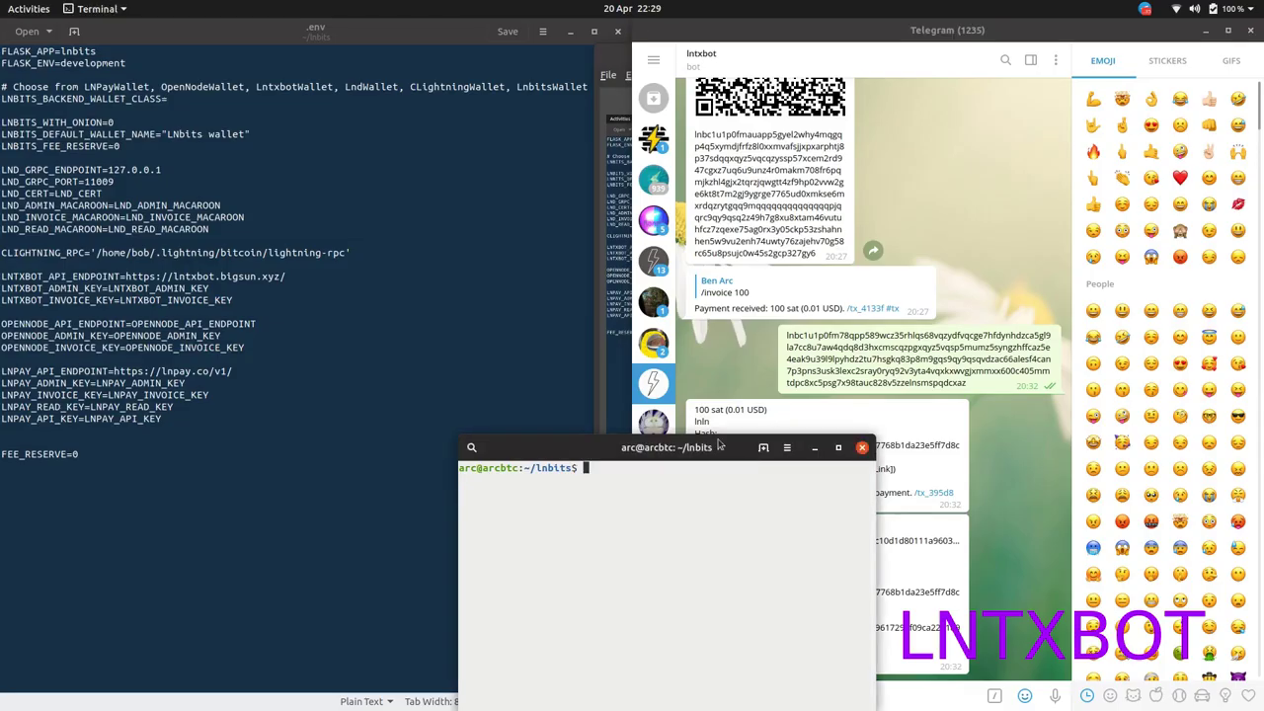
key("alt+Tab")
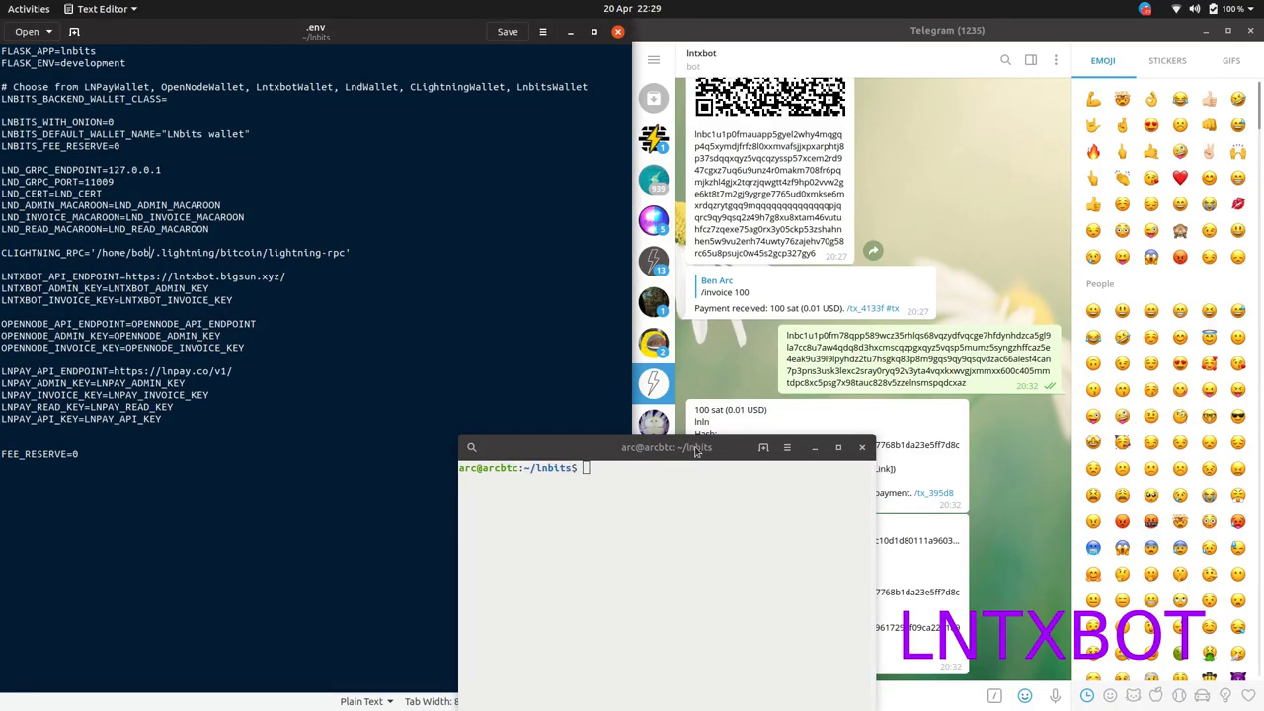
left_click_drag(671, 447, 414, 336)
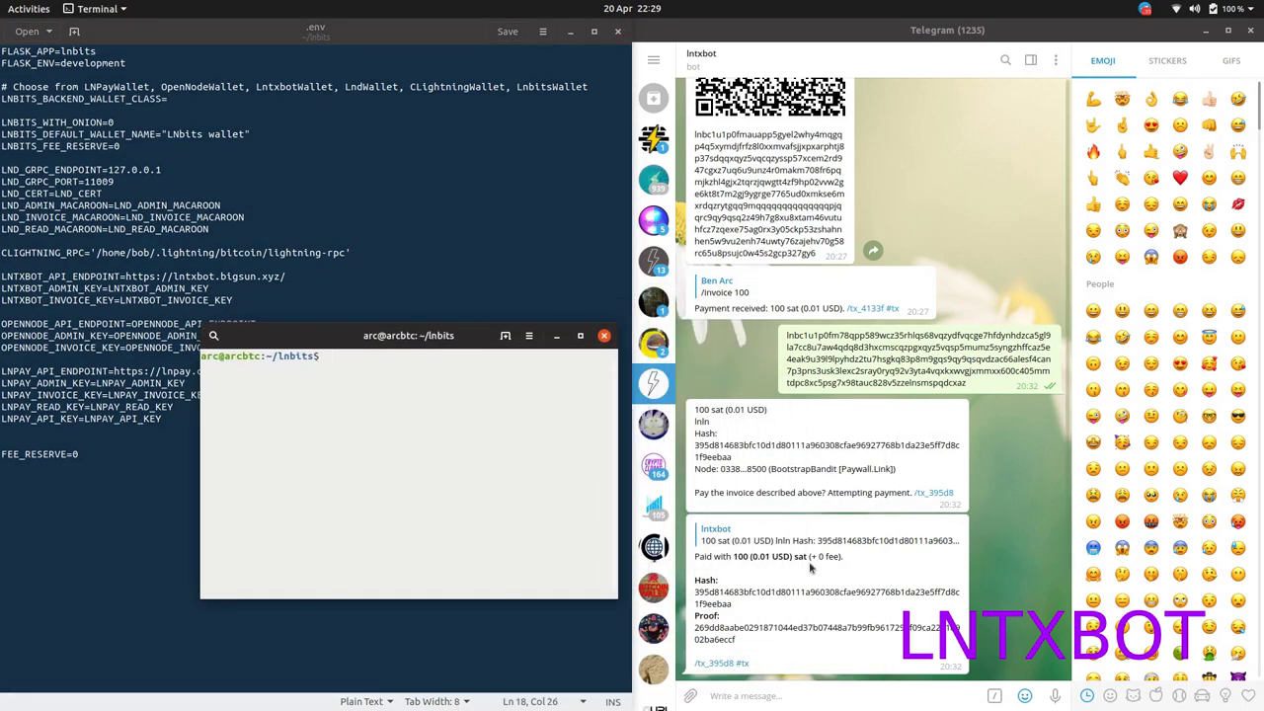
left_click(771, 696)
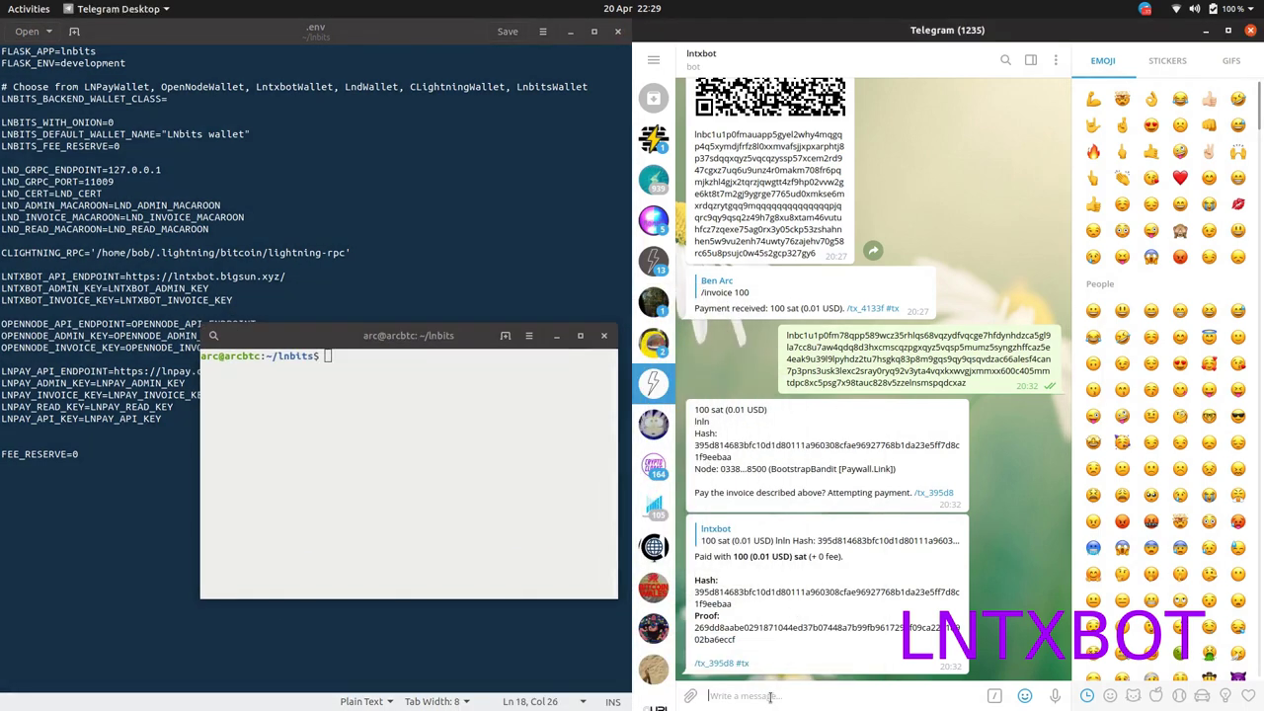
type("/ln")
type("voice")
type(" 200")
key("Return")
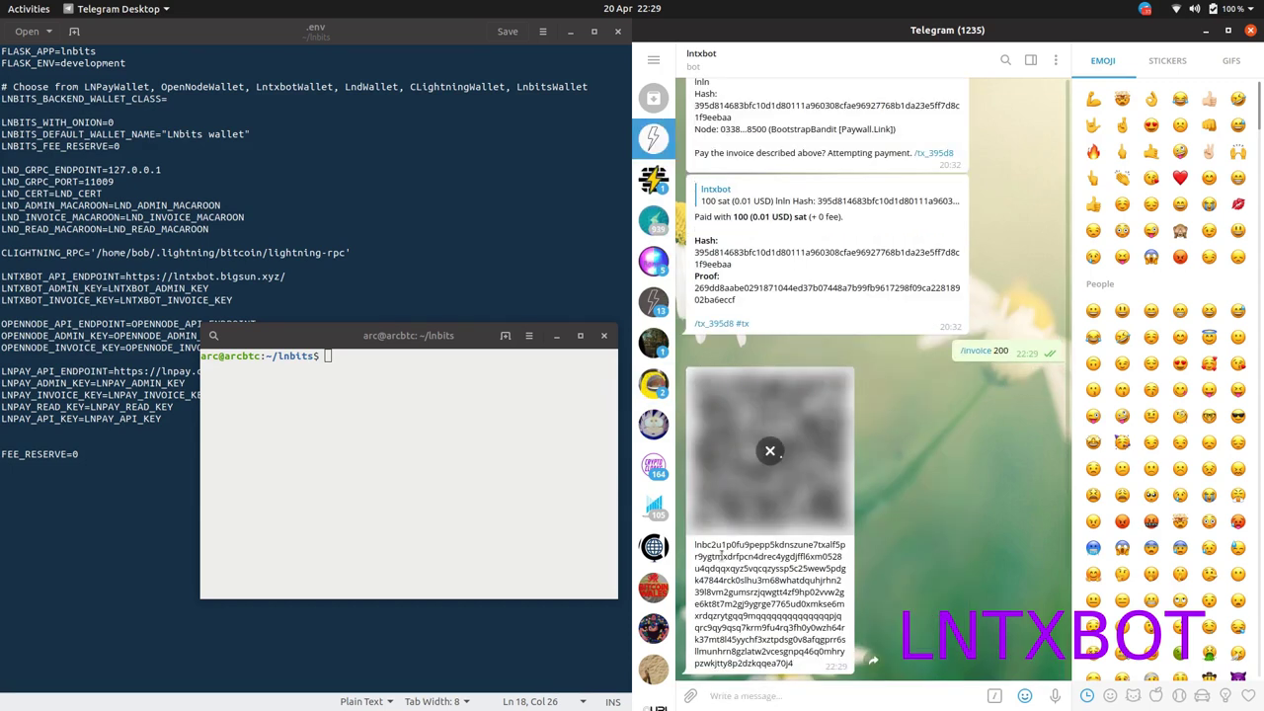
type("/api")
key("Return")
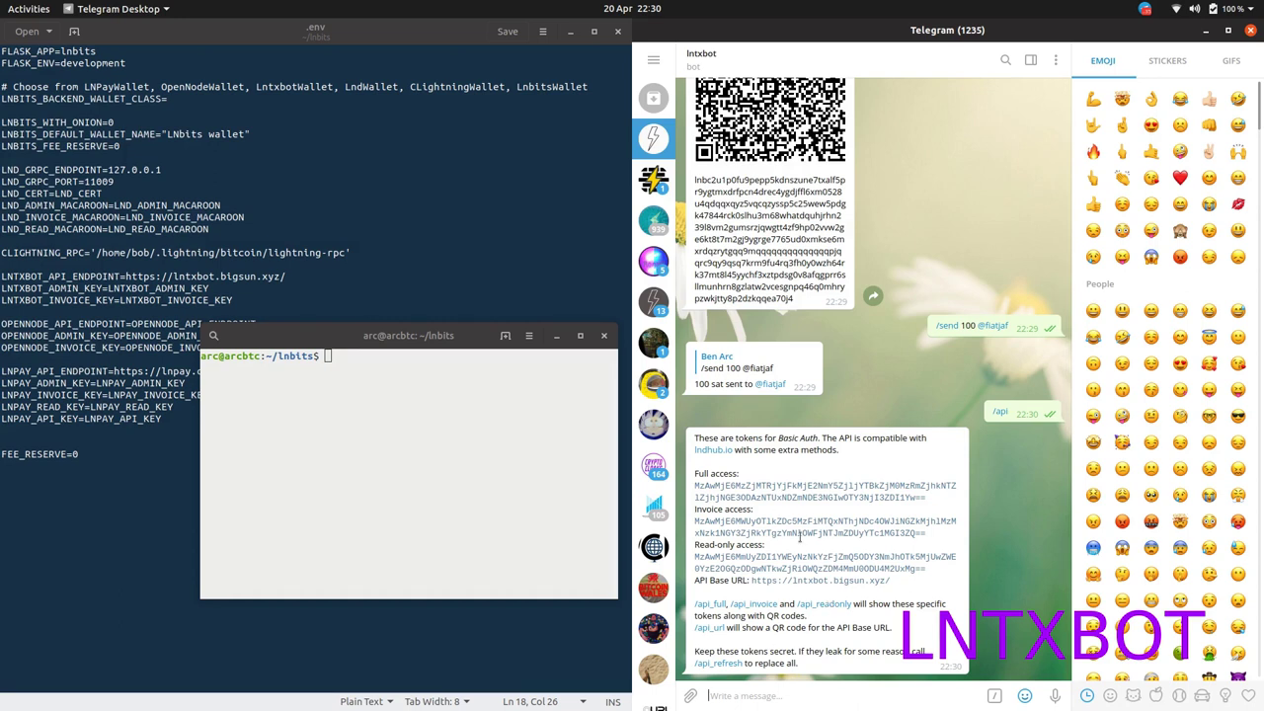
- Copy lntxbot's Invoice access token into LNTXBOT_INVOICE_KEY in .env
left_click_drag(454, 340, 481, 444)
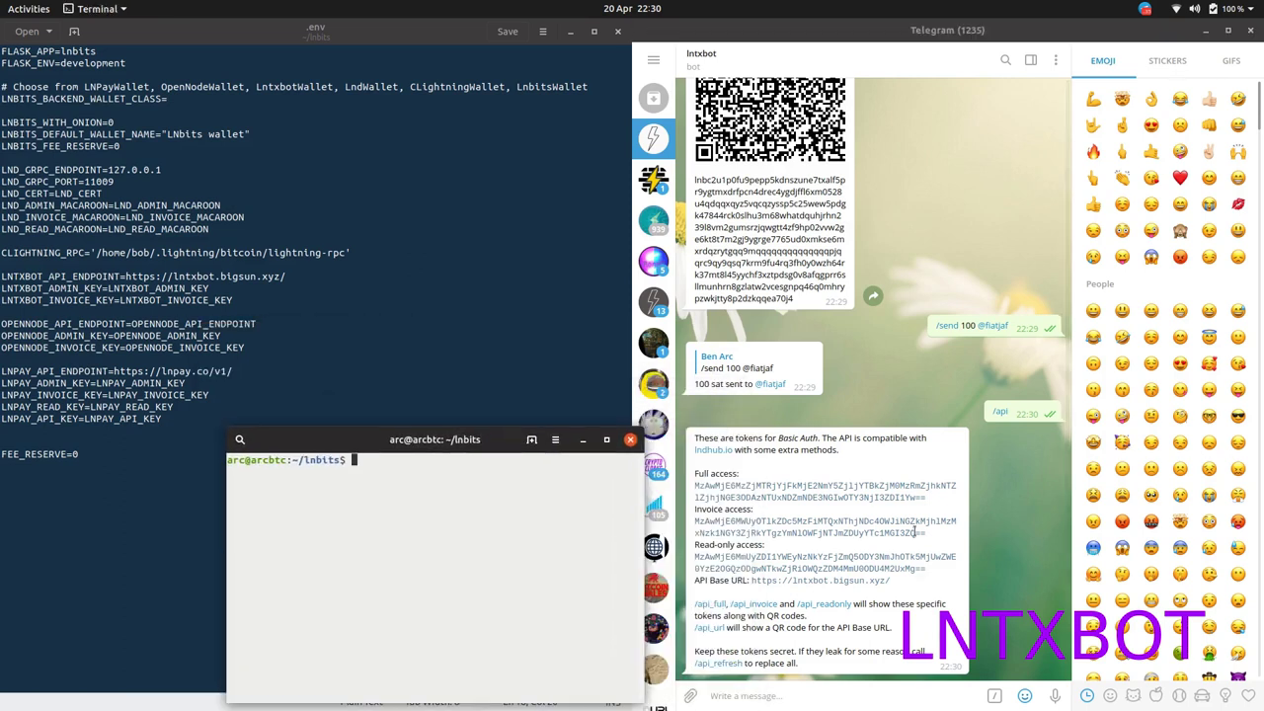
left_click_drag(929, 534, 688, 526)
right_click(714, 524)
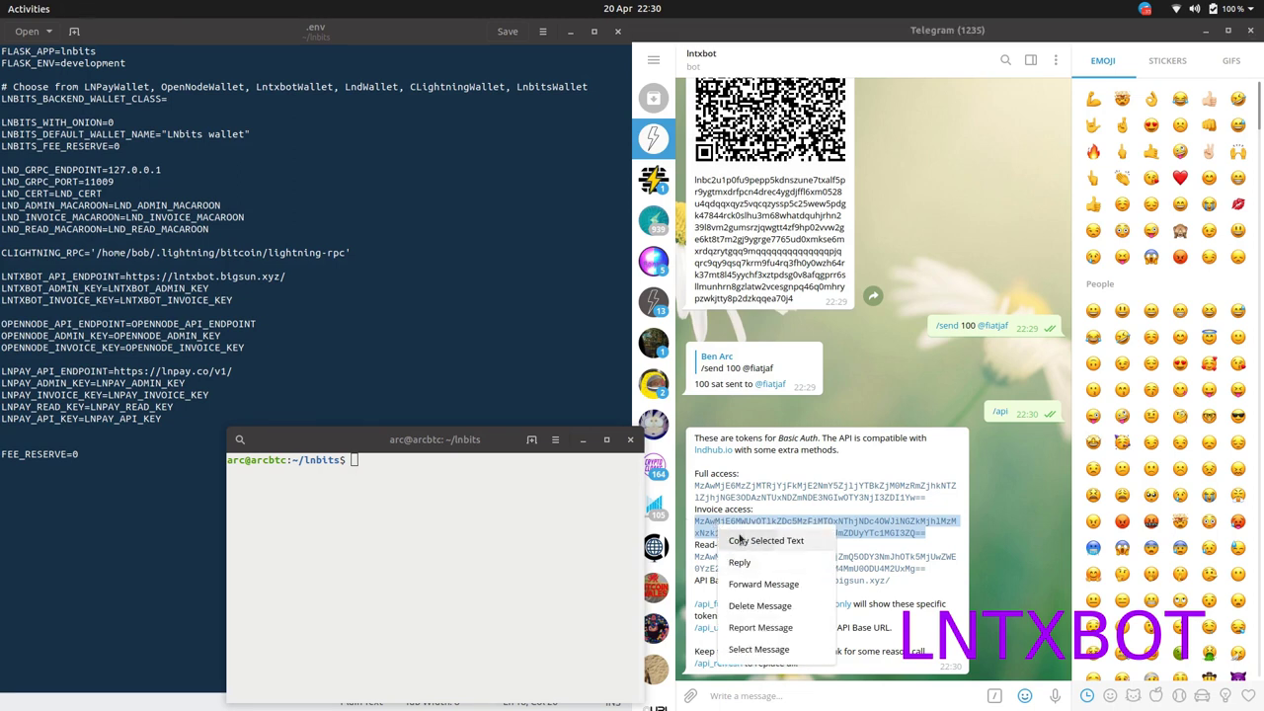
left_click(743, 539)
left_click(566, 490)
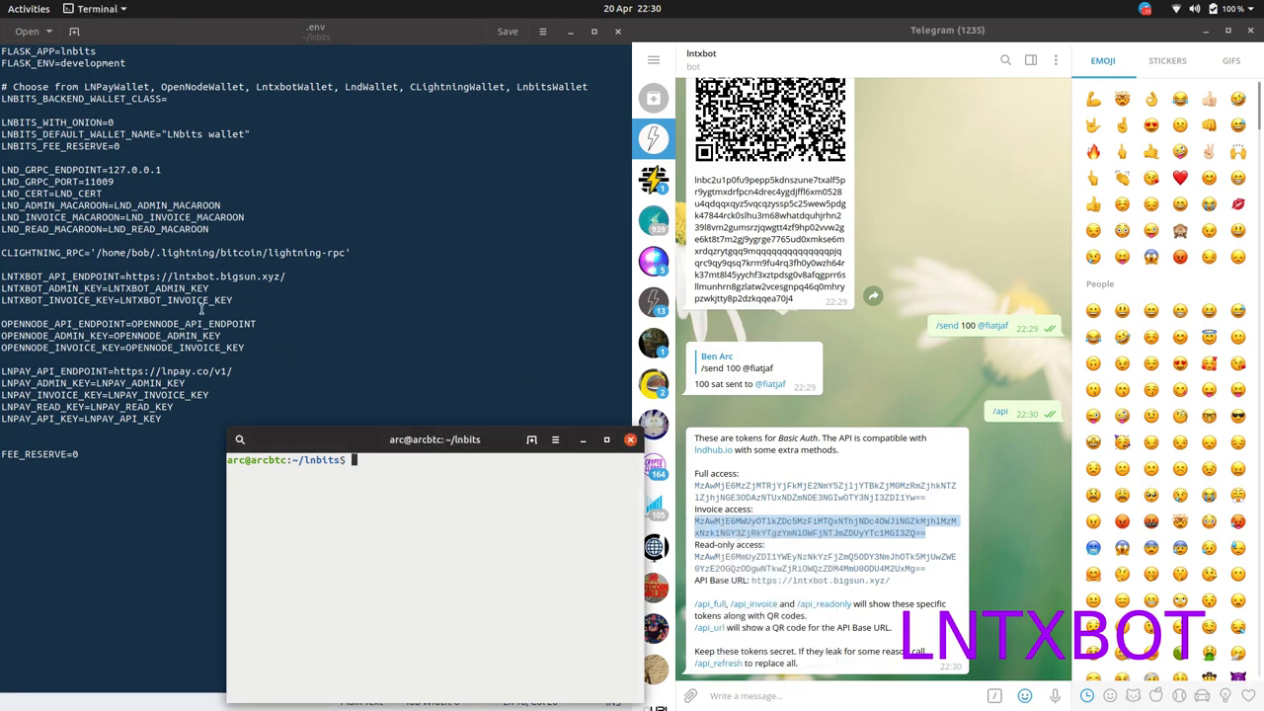
left_click_drag(237, 301, 118, 296)
key("ctrl+v")
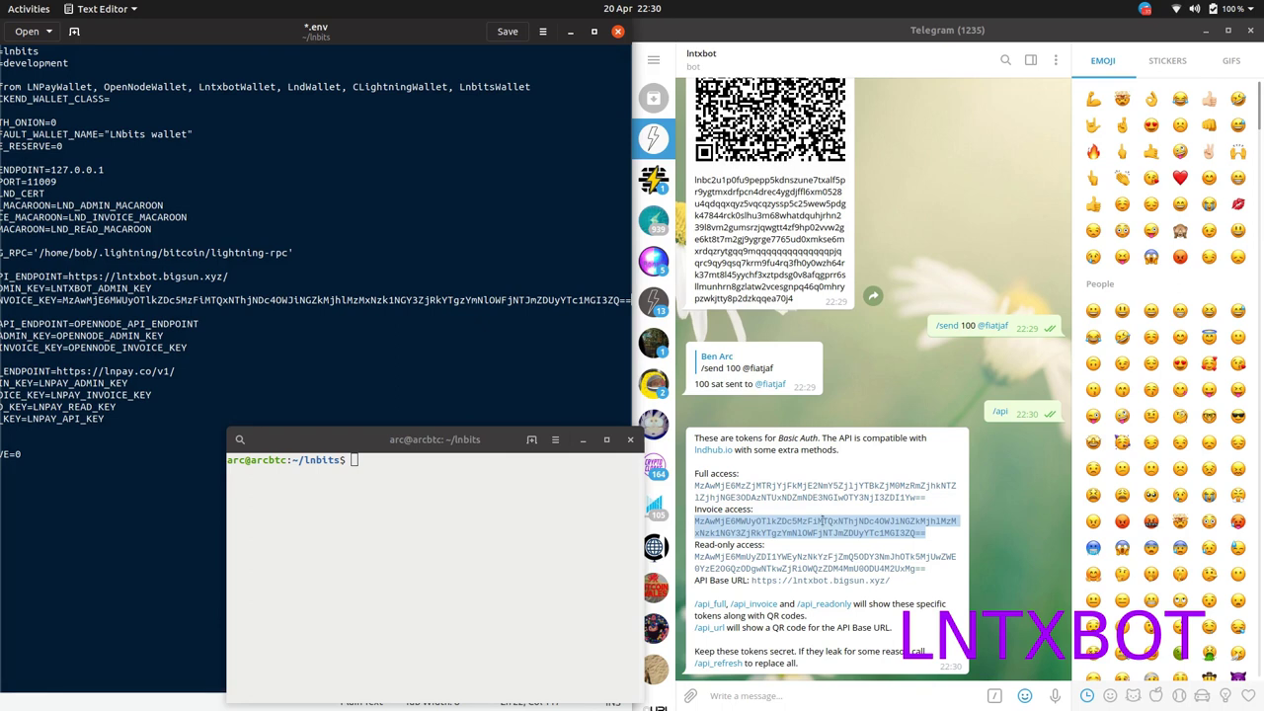
- Copy lntxbot's Full access token into LNTXBOT_ADMIN_KEY in .env
left_click_drag(928, 501, 690, 491)
right_click(722, 494)
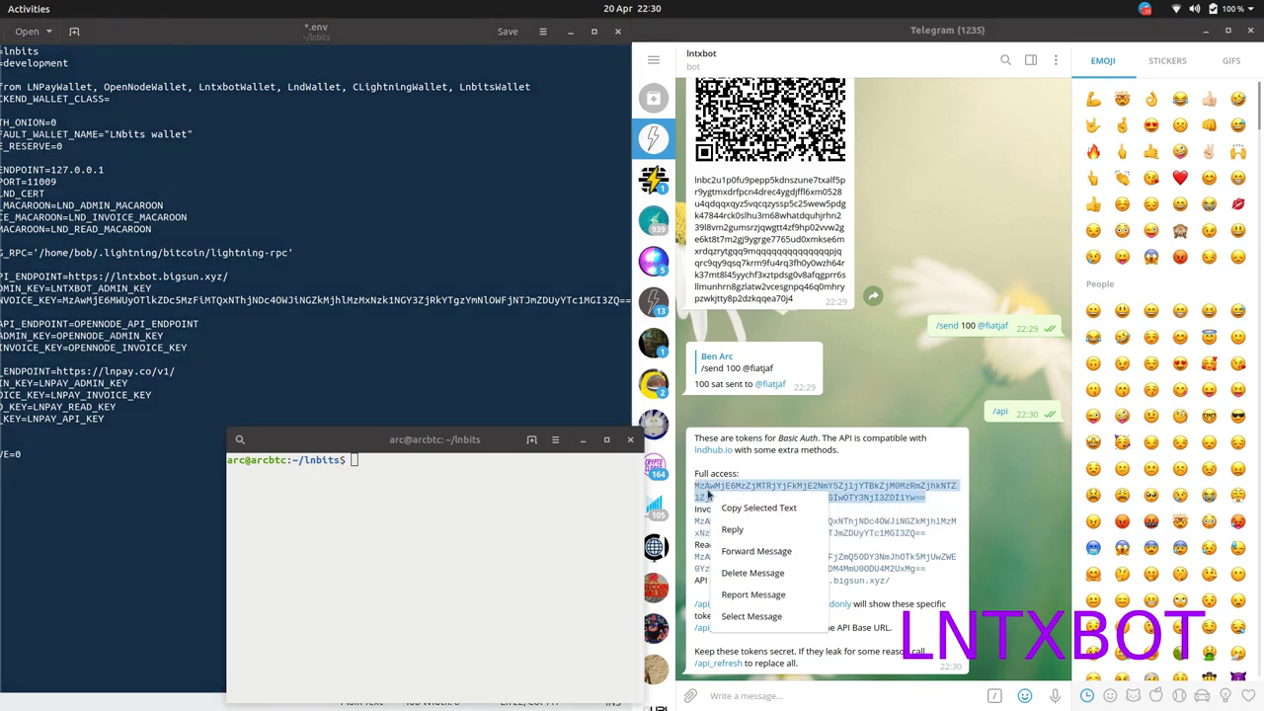
left_click(751, 428)
left_click(456, 440)
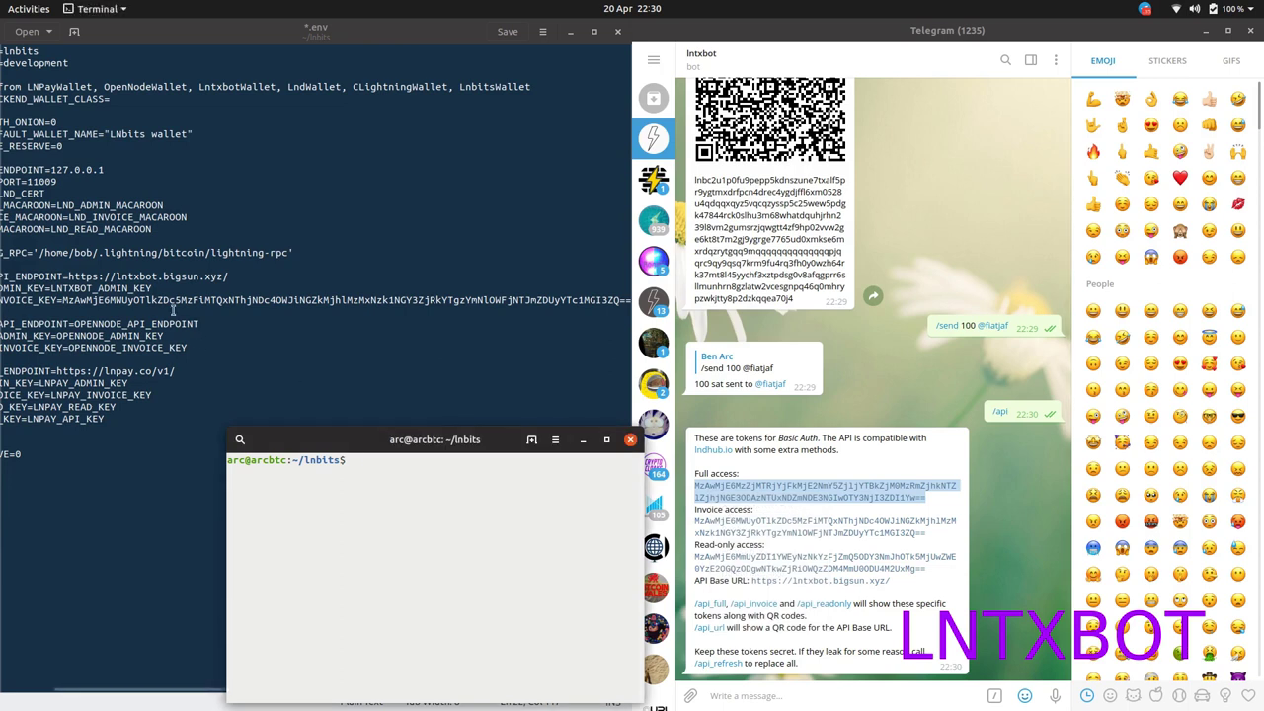
left_click_drag(153, 288, 49, 288)
key("ctrl+v")
left_click(125, 465)
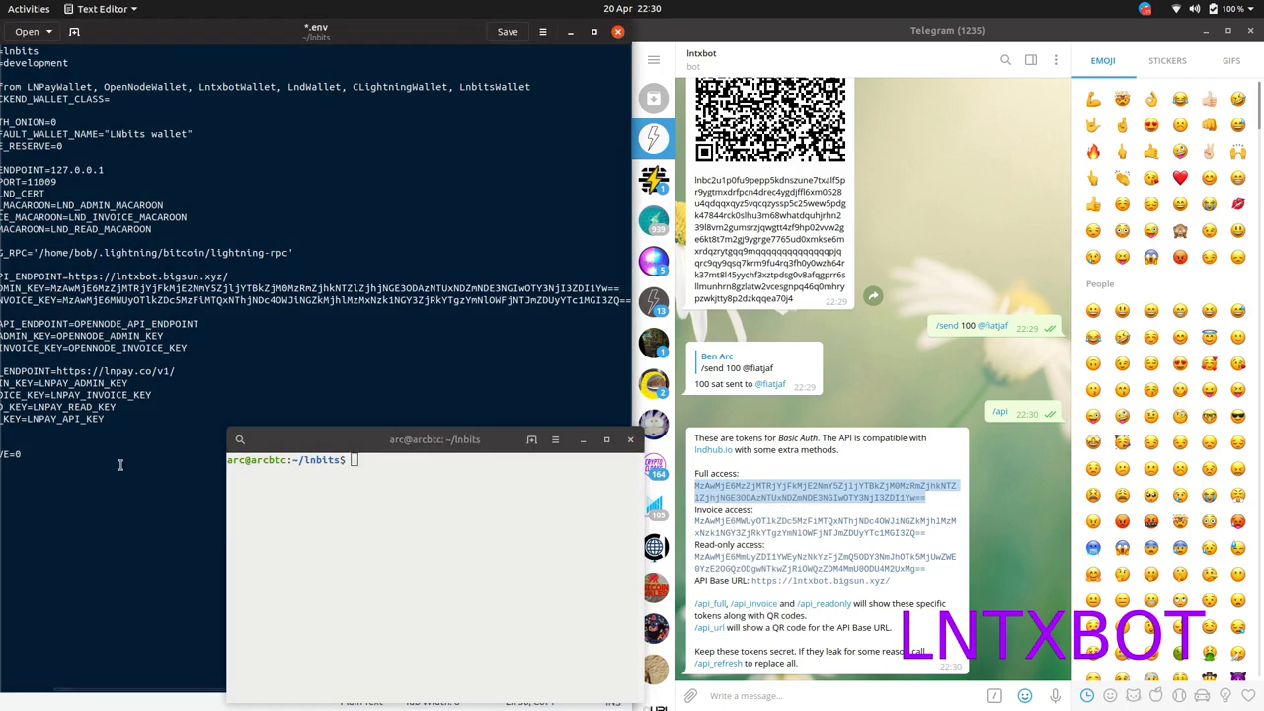
left_click(542, 31)
- Save the file as .env in lnbits, overwriting the existing one
left_click(527, 120)
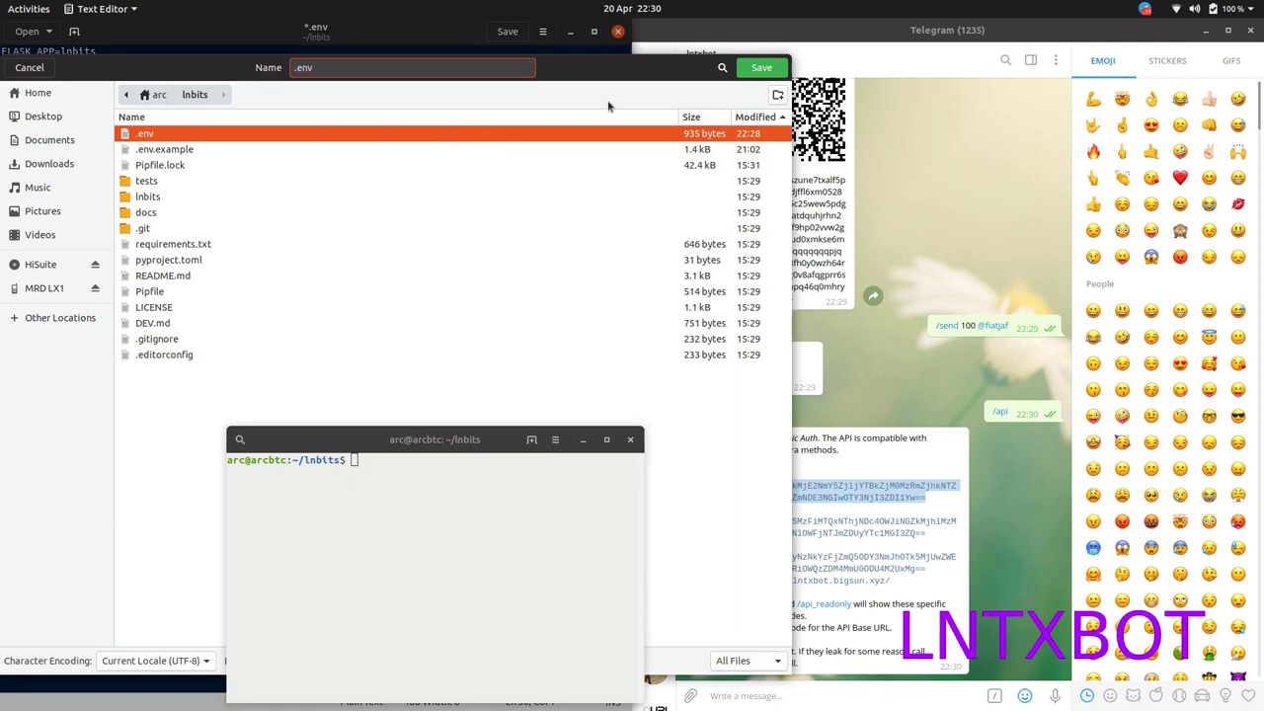
left_click(755, 69)
left_click(525, 407)
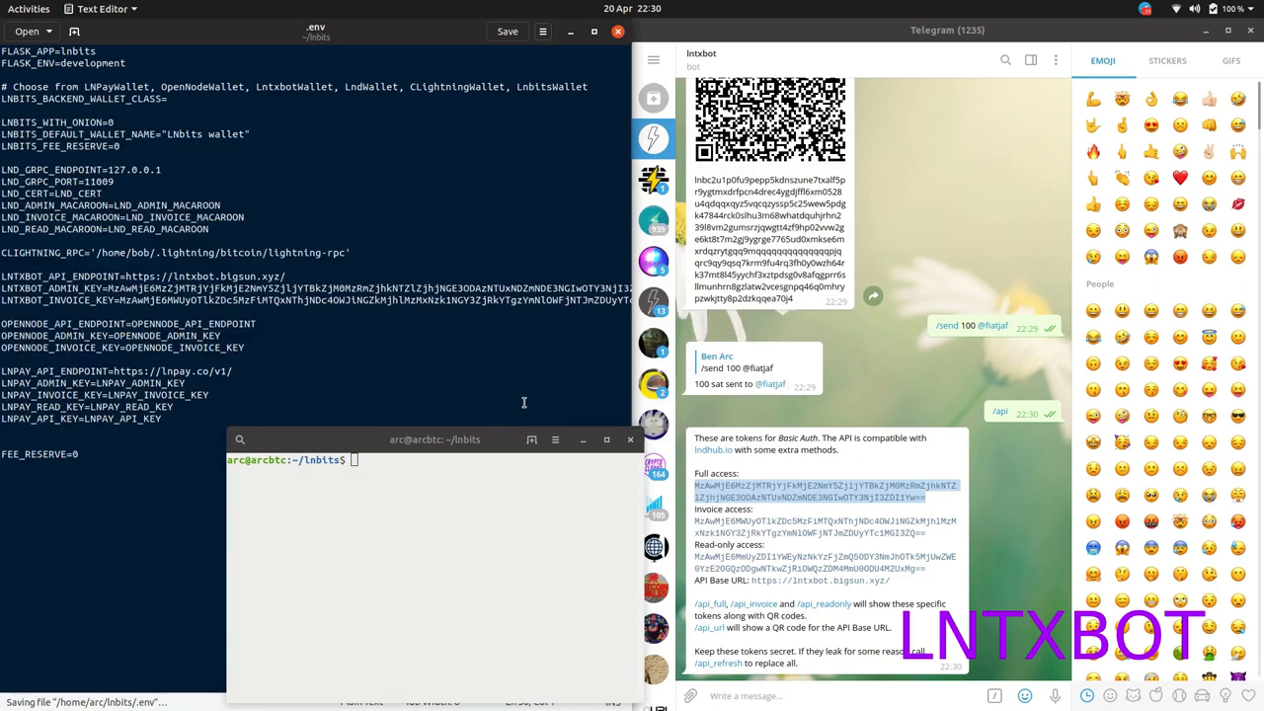
- Enter the lnbits pipenv shell, then erase a partly typed flask command
left_click(515, 502)
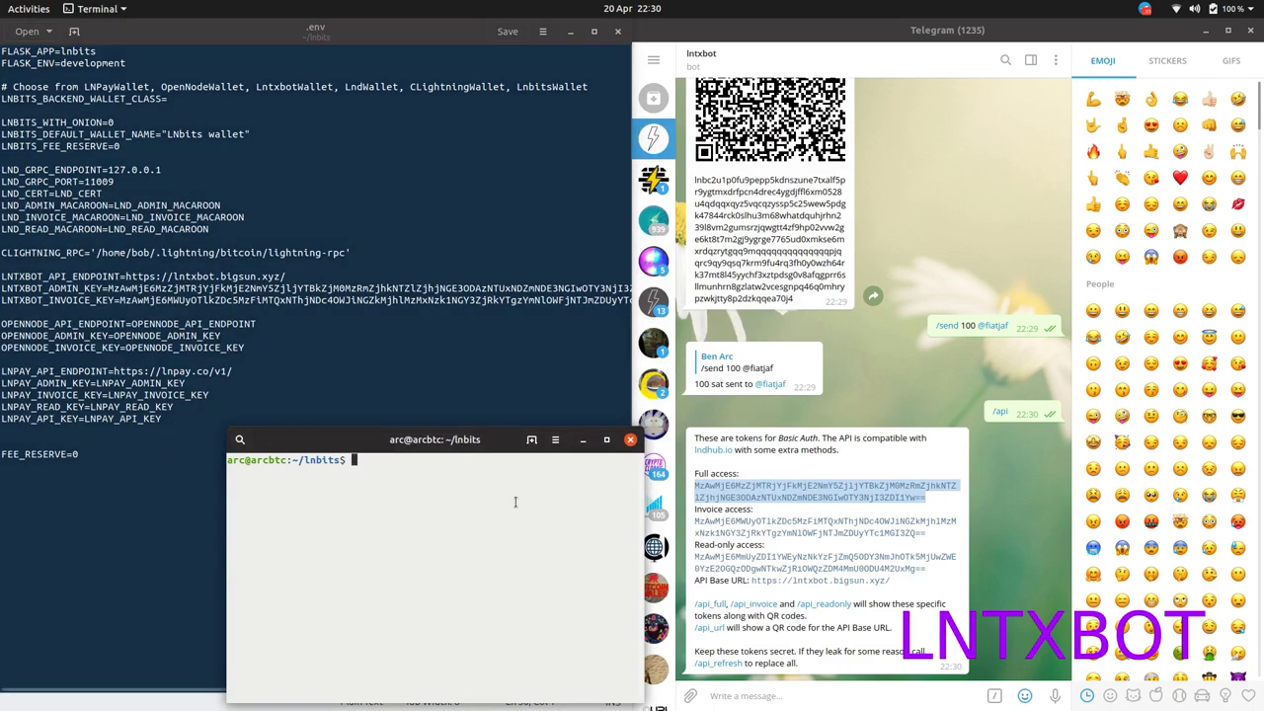
type("pipenv shell")
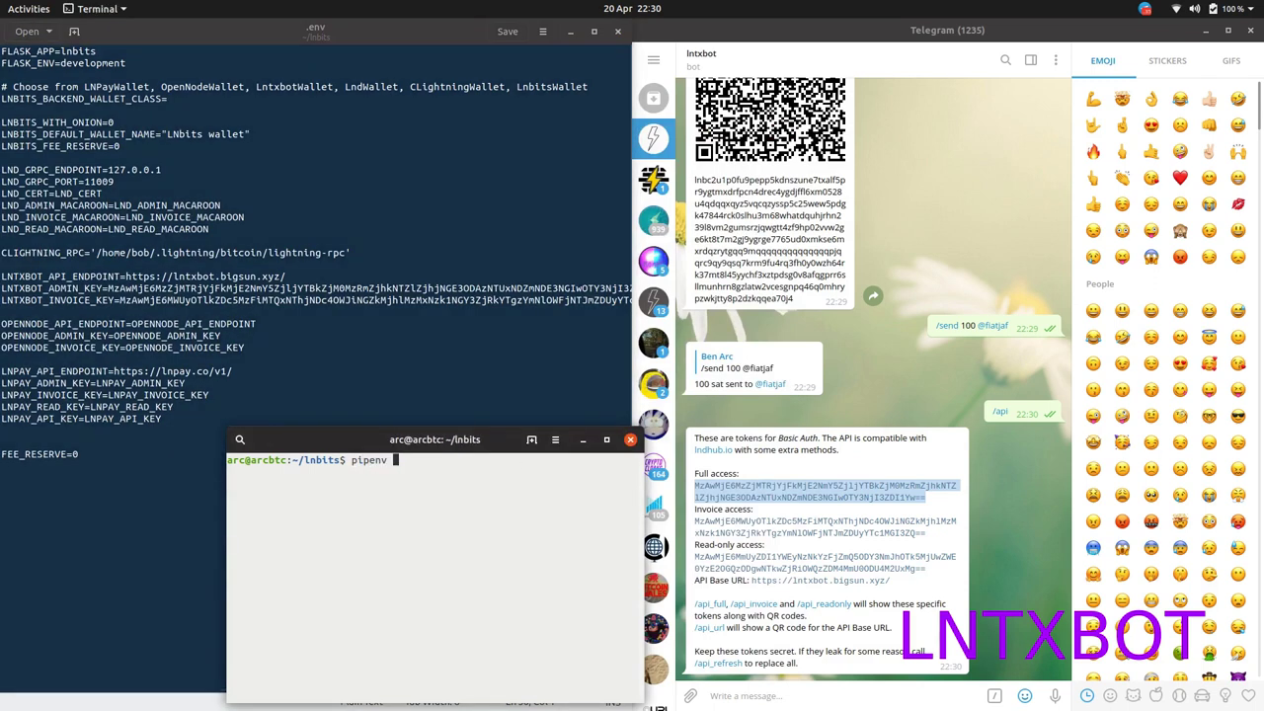
key("Return")
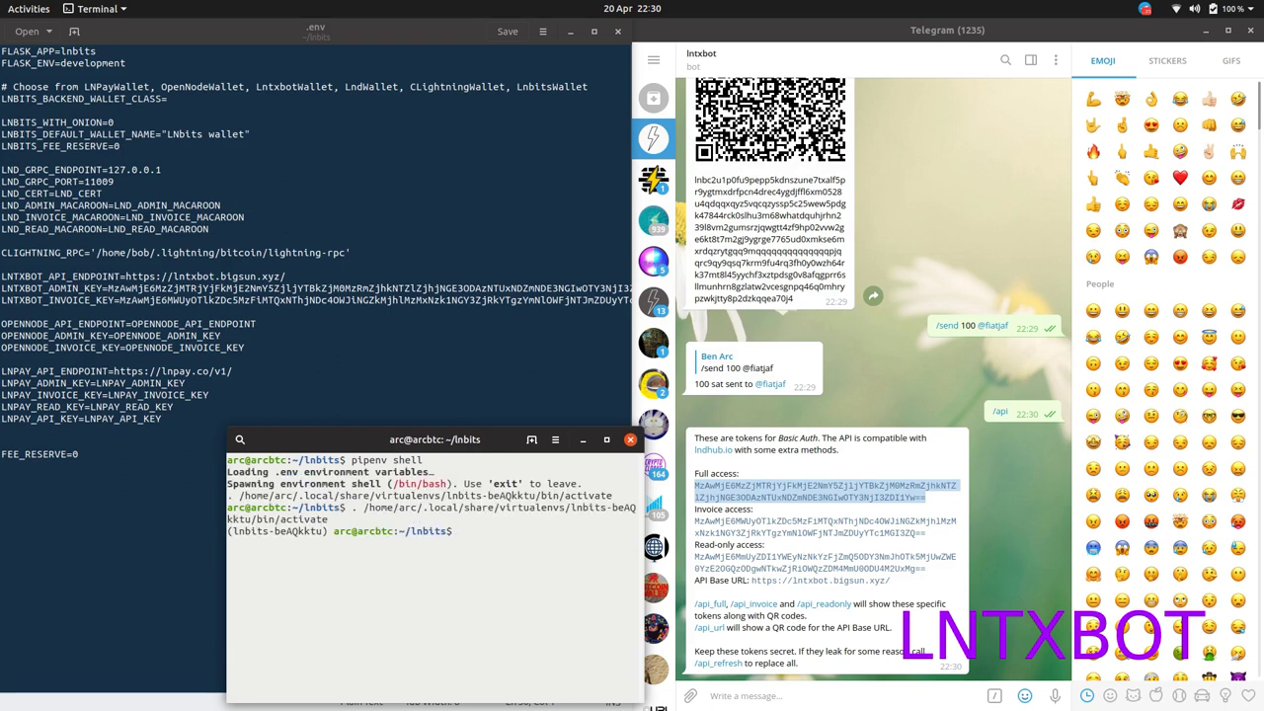
type("flask")
key("BackSpace")
key("BackSpace")
key("BackSpace")
key("BackSpace")
key("BackSpace")
key("BackSpace")
- Leave the pipenv shell and copy the word LntxbotWallet from the .env comment
type("exit")
key("Return")
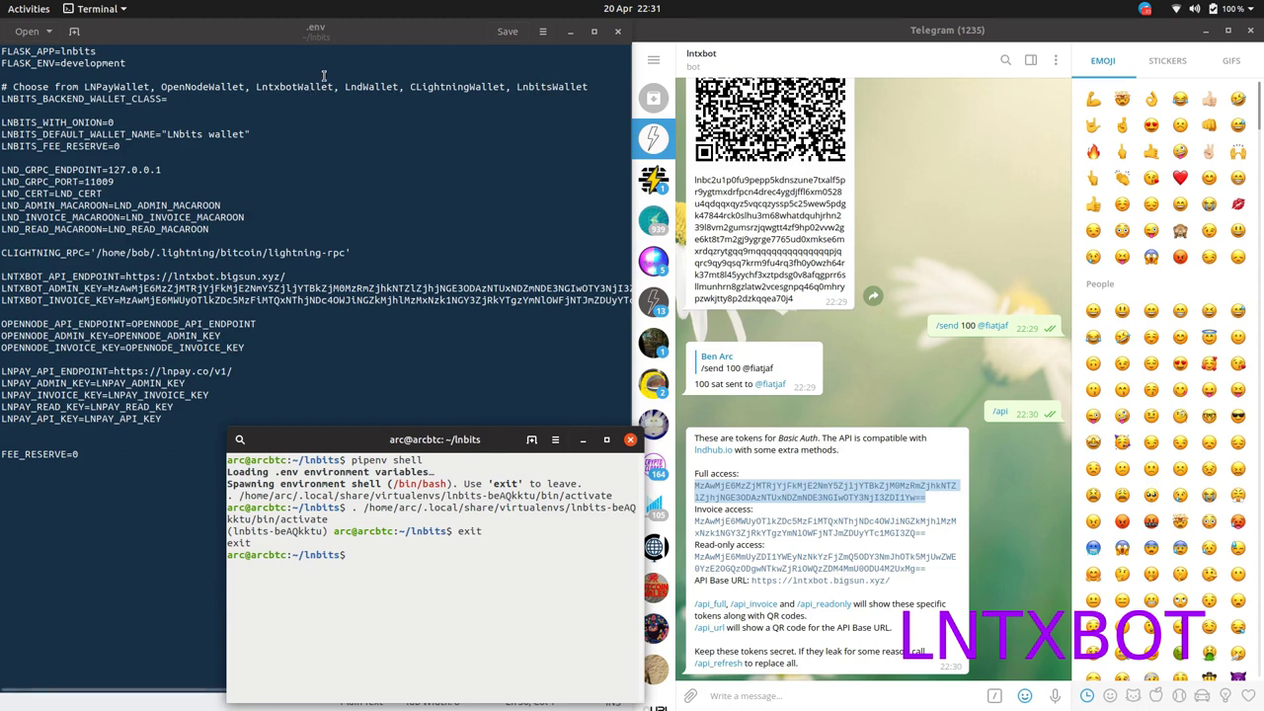
double_click(310, 86)
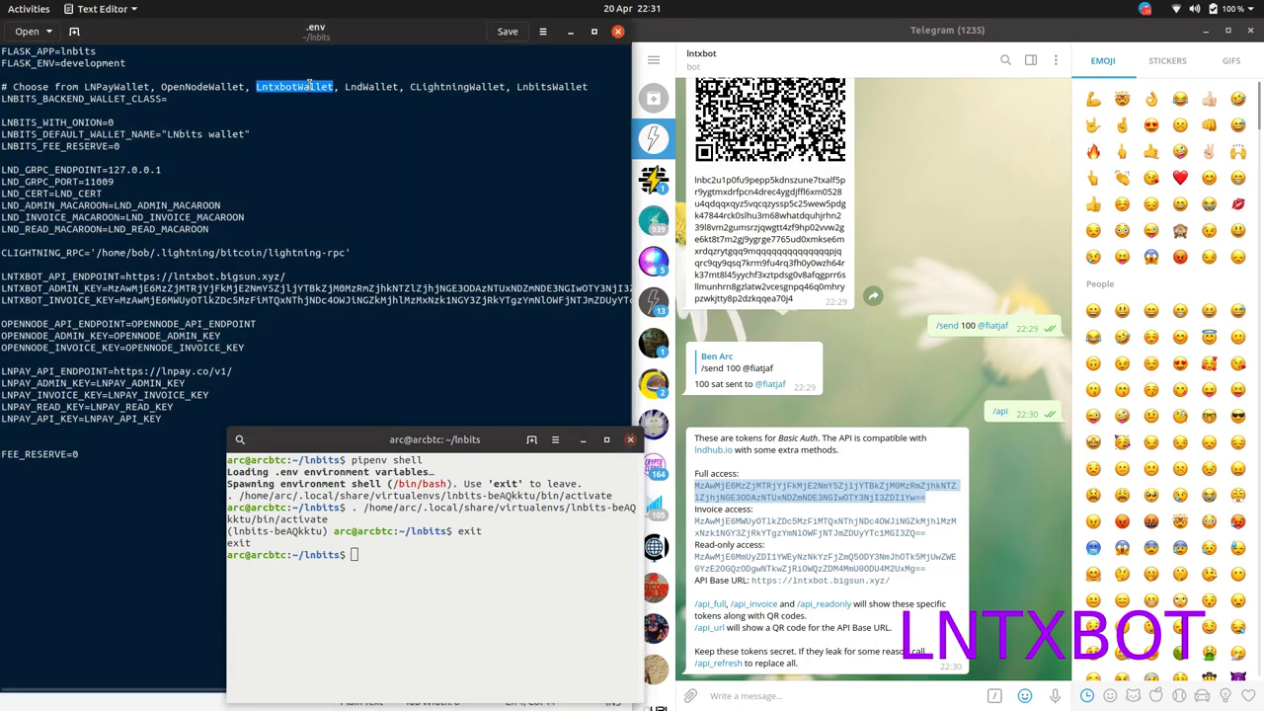
key("ctrl+c")
- Set LNBITS_BACKEND_WALLET_CLASS=LntxbotWallet in .env and save the file
left_click(255, 99)
key("ctrl+v")
left_click(545, 33)
left_click(528, 135)
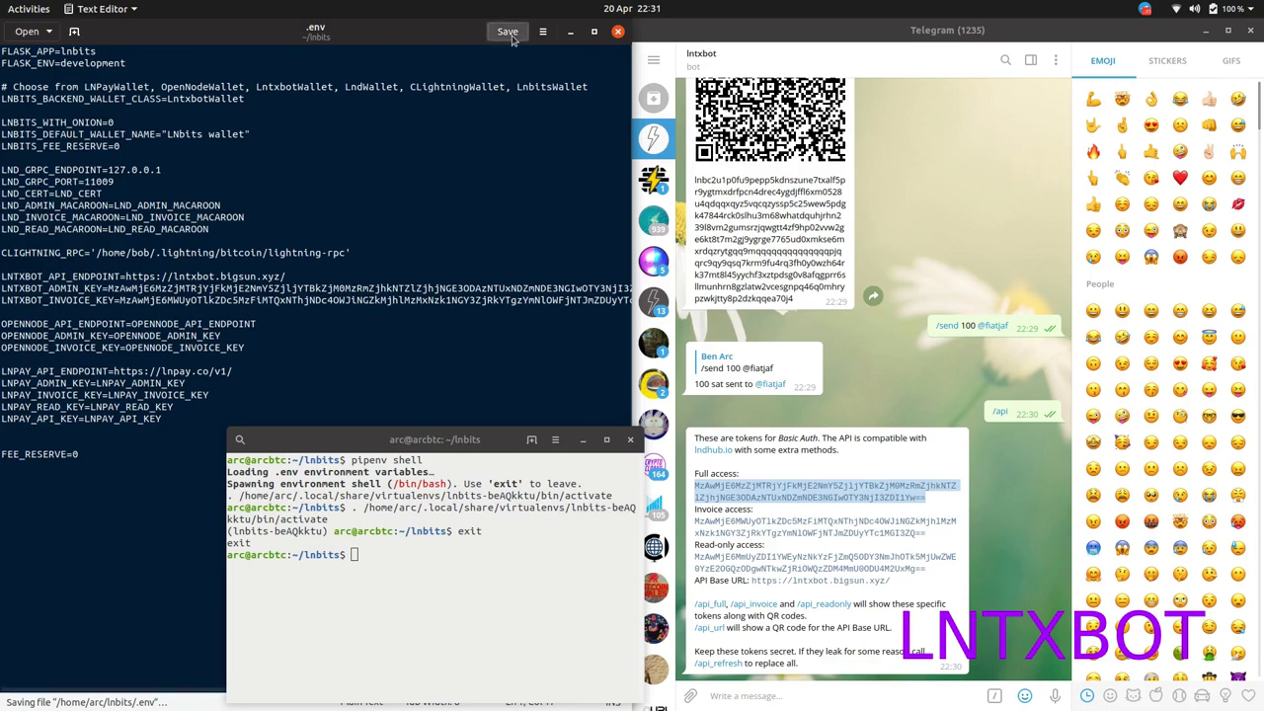
- Re-enter the lnbits pipenv shell and start the LNbits server with flask run
left_click(435, 539)
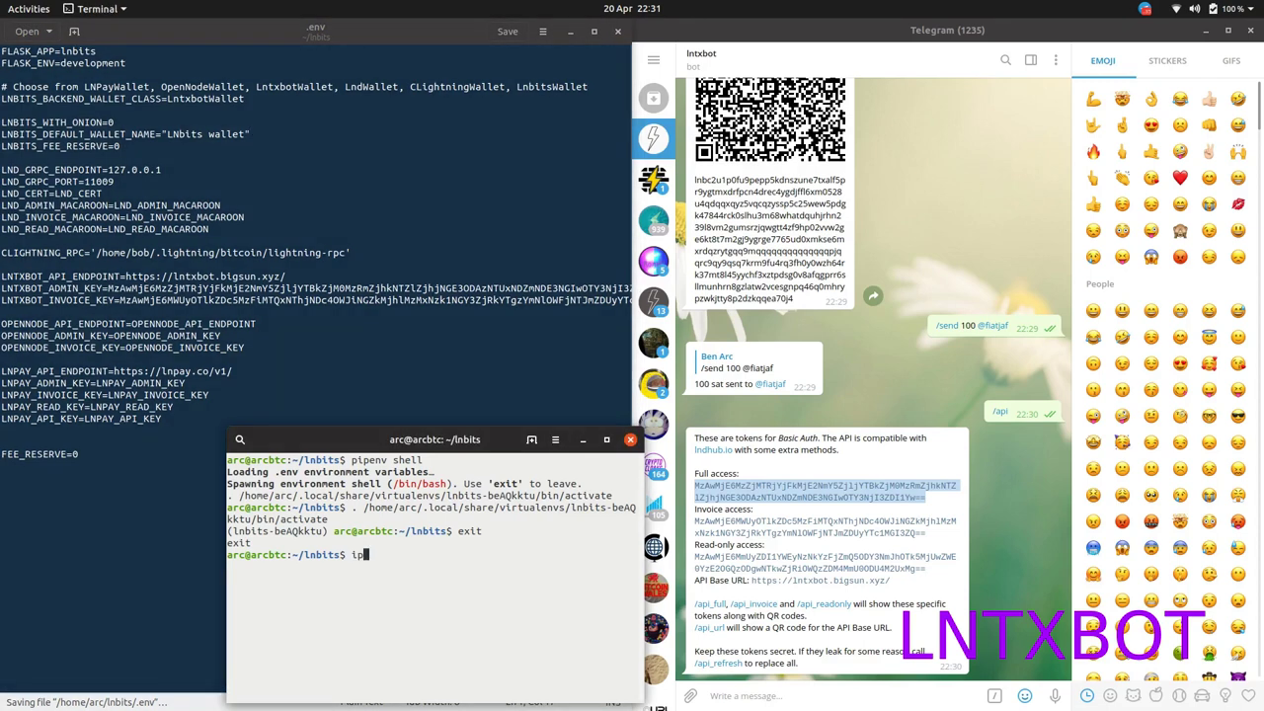
type("pipe")
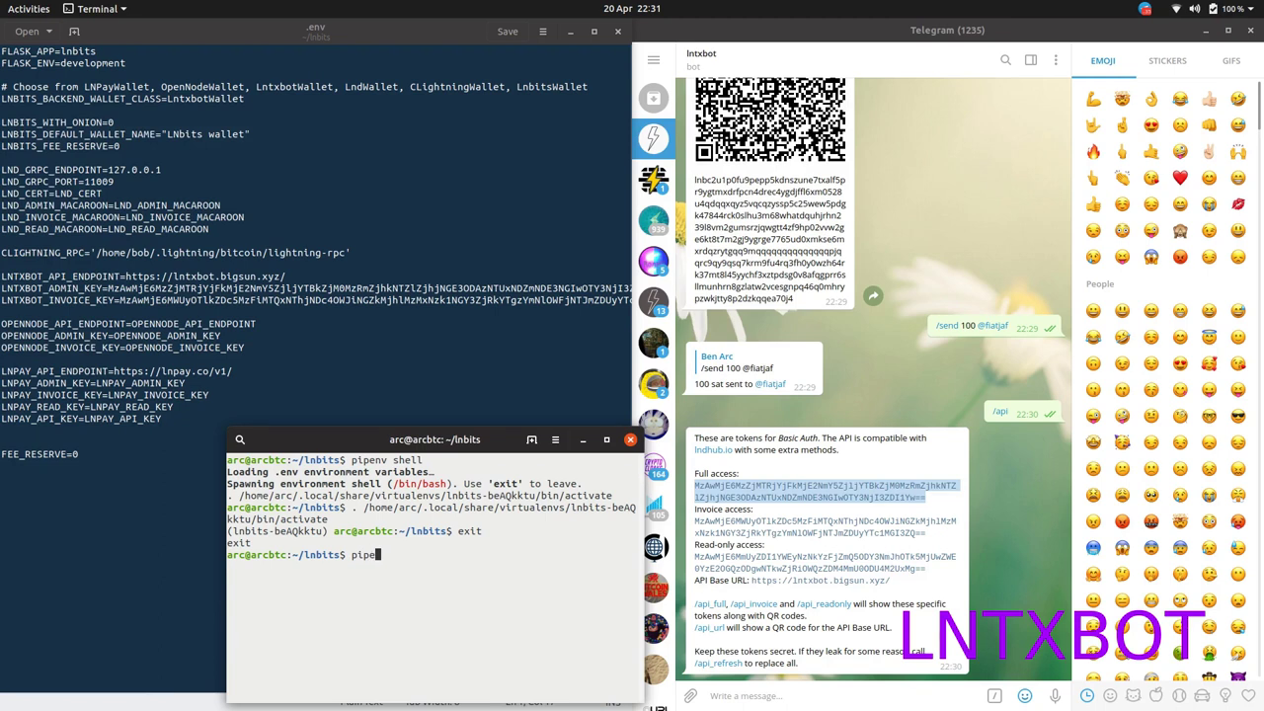
type("nv shell")
key("Return")
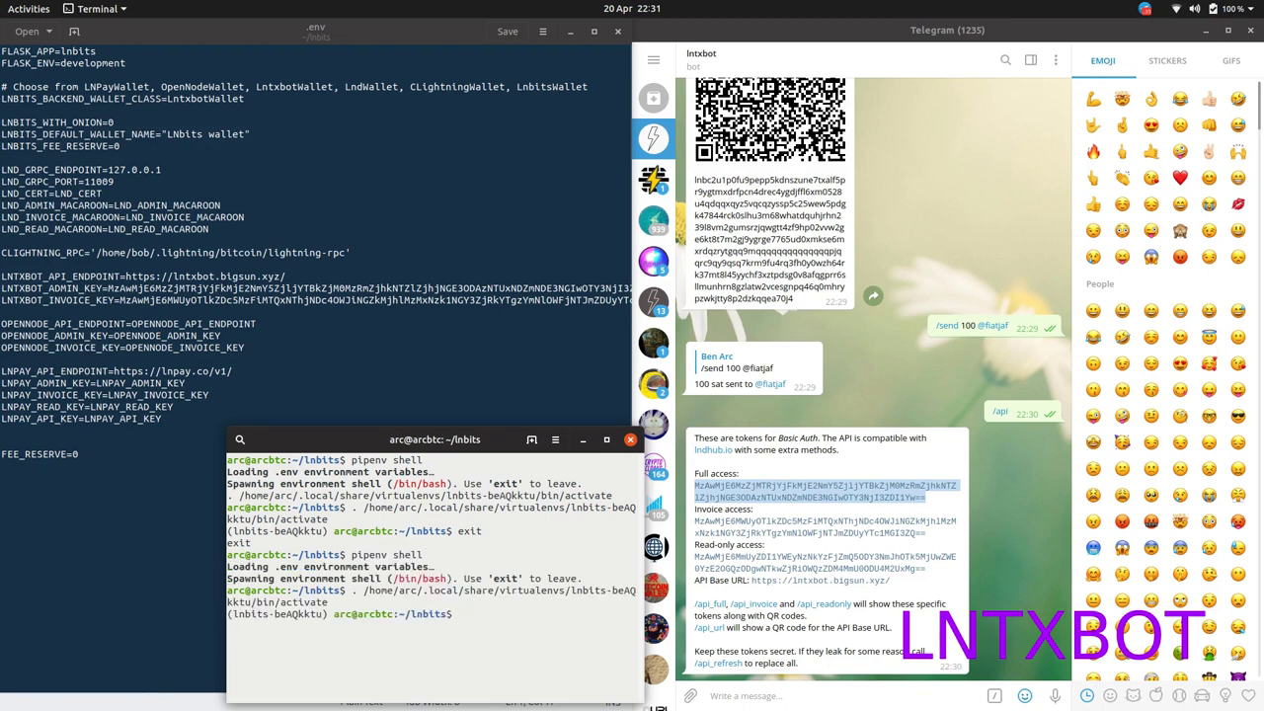
type("flask run")
key("Return")
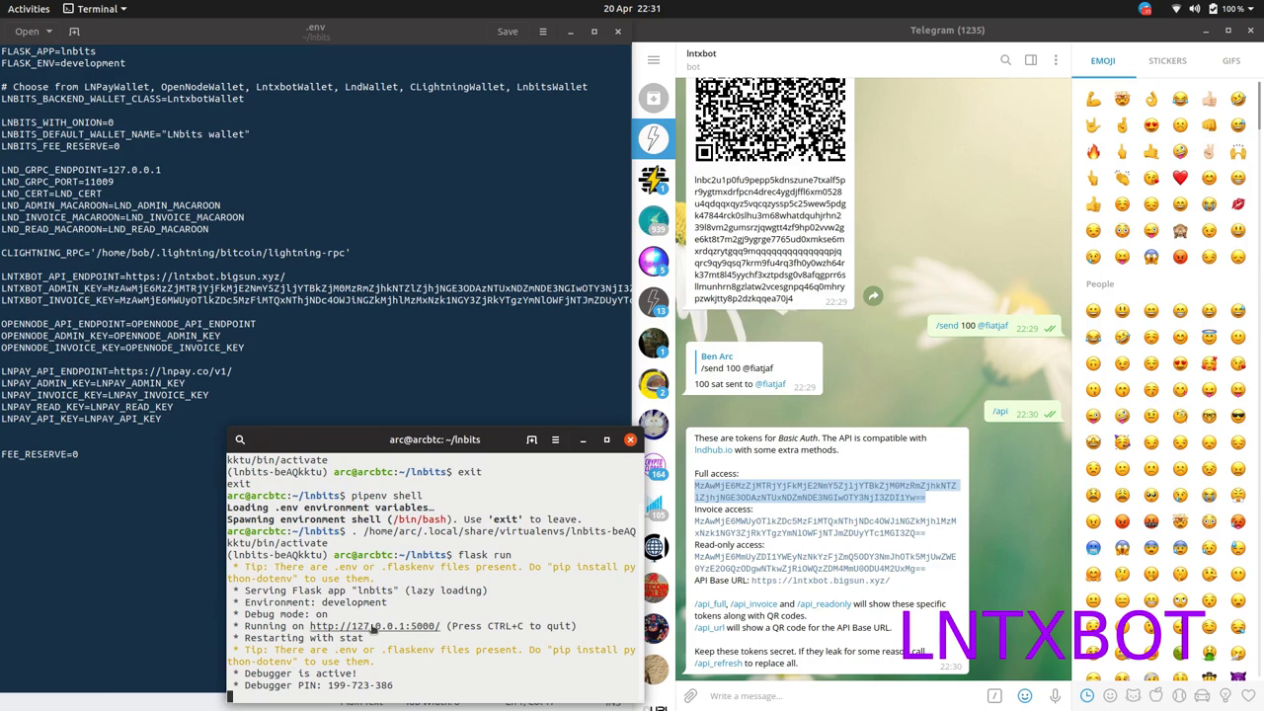
right_click(423, 628)
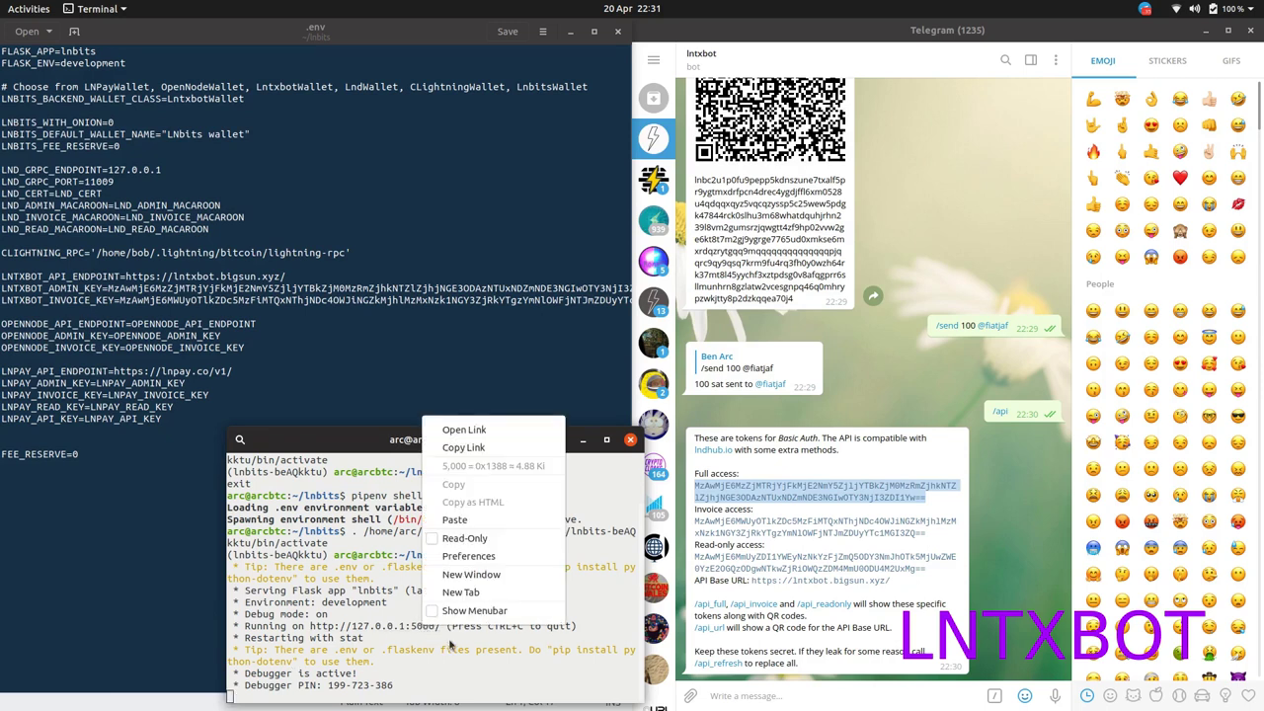
key("Escape")
left_click_drag(442, 627, 307, 626)
double_click(318, 626)
right_click(326, 630)
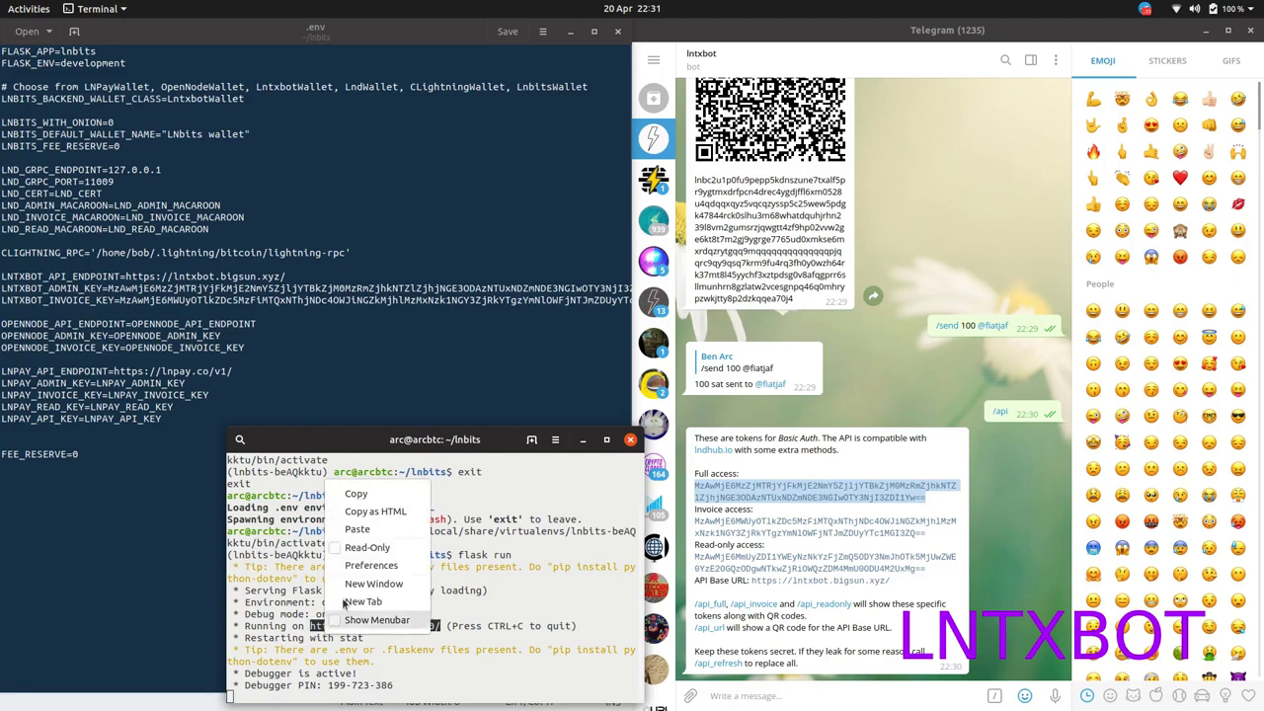
left_click(372, 495)
key("alt+Tab")
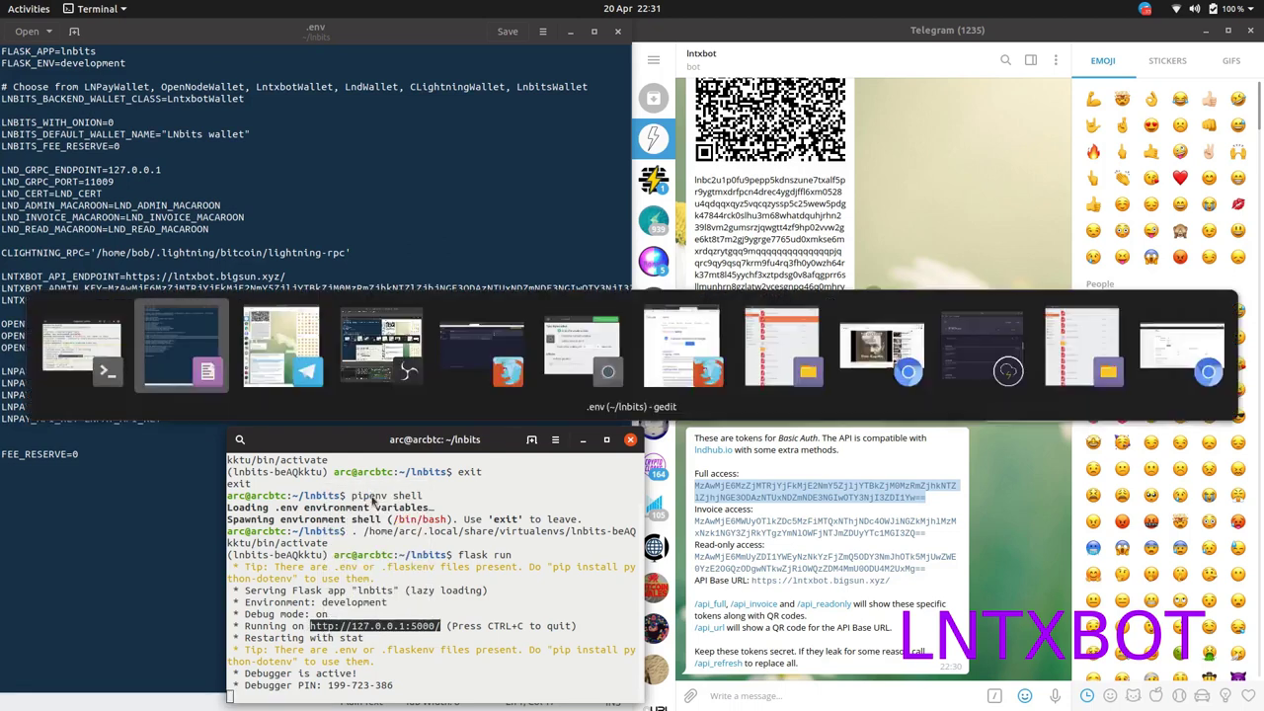
key("alt+Tab")
key("alt+Tab")
key("alt+Tab")
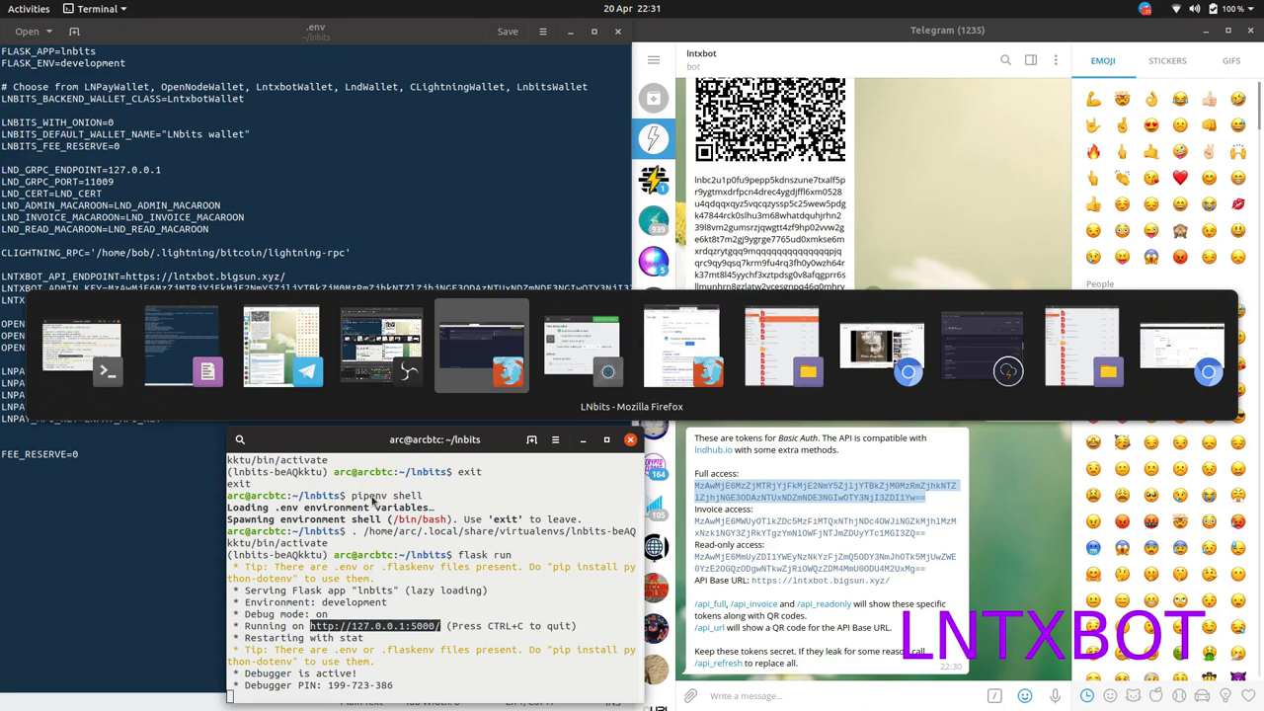
key("alt+Tab")
key("alt+Tab")
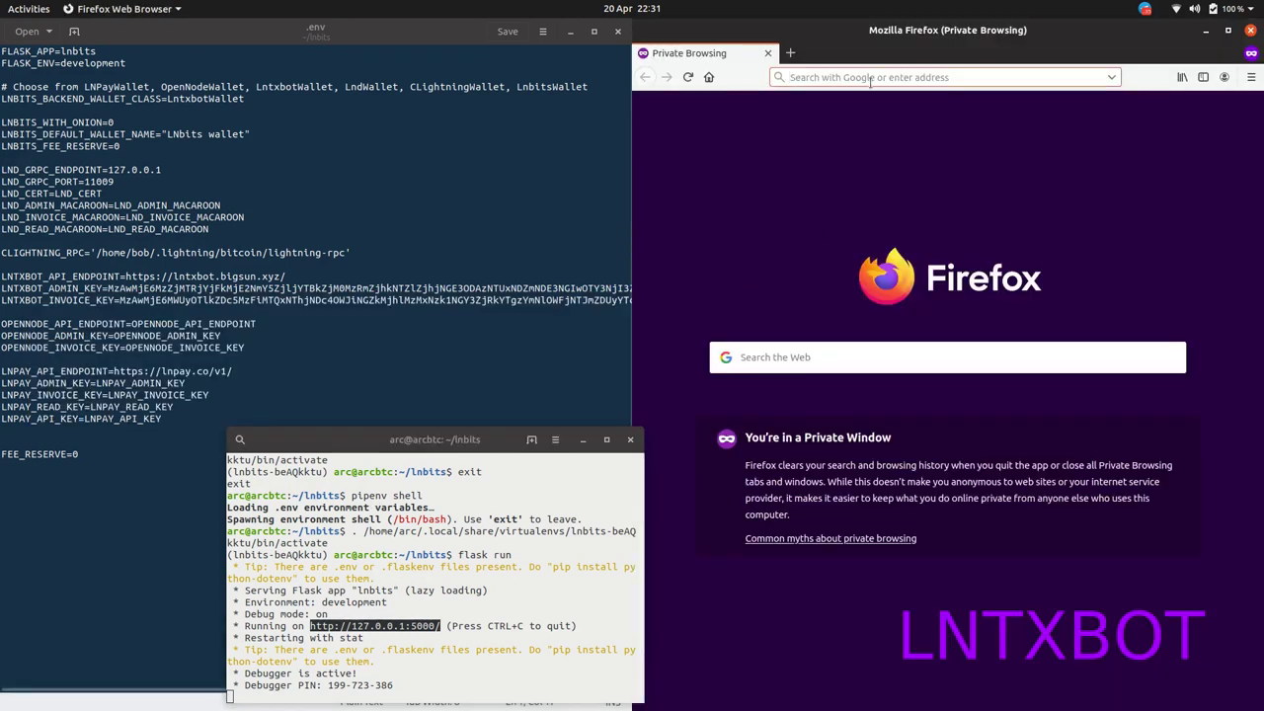
- Load the local LNbits page at 127.0.0.1:5000 in a maximized Firefox window
key("ctrl+v")
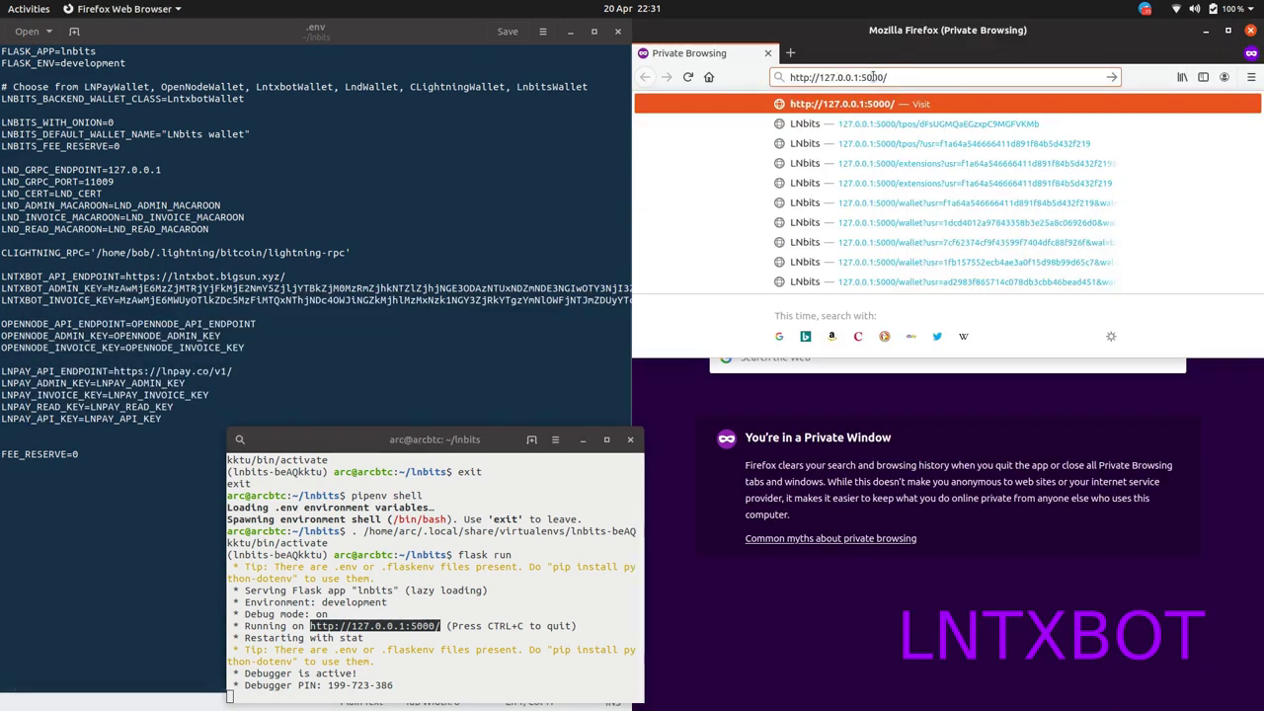
key("Return")
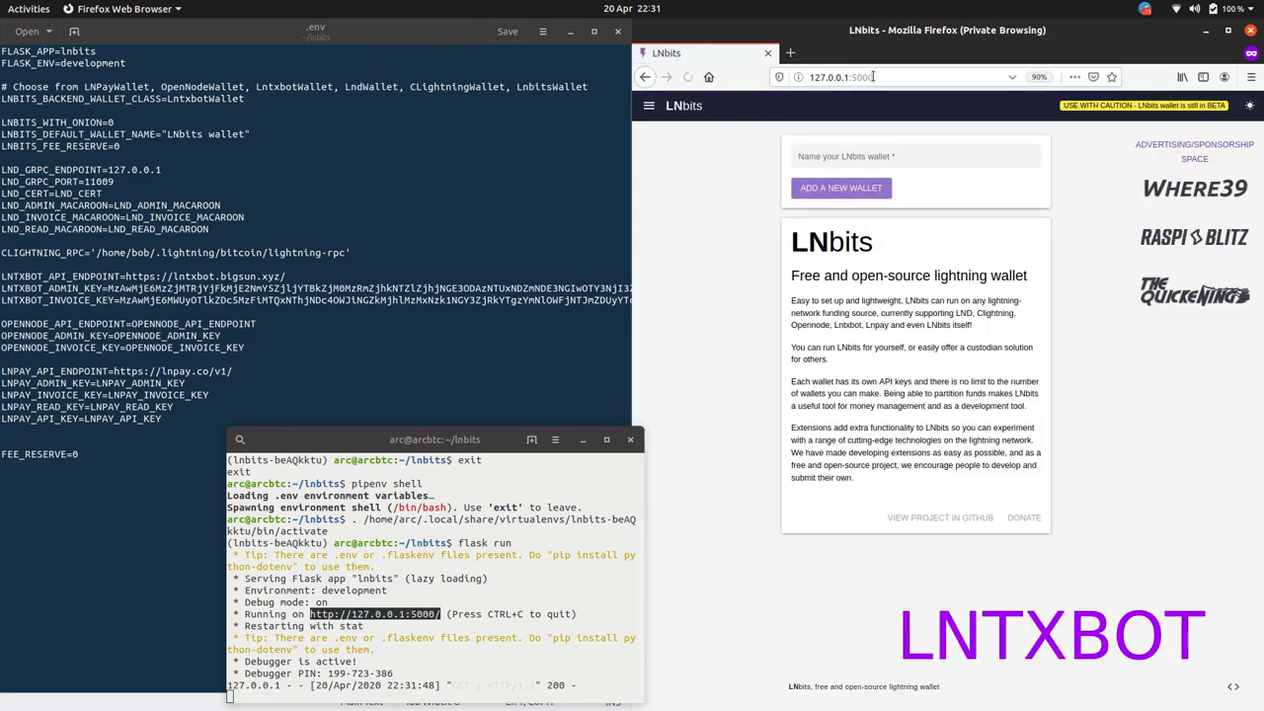
key("ctrl+t")
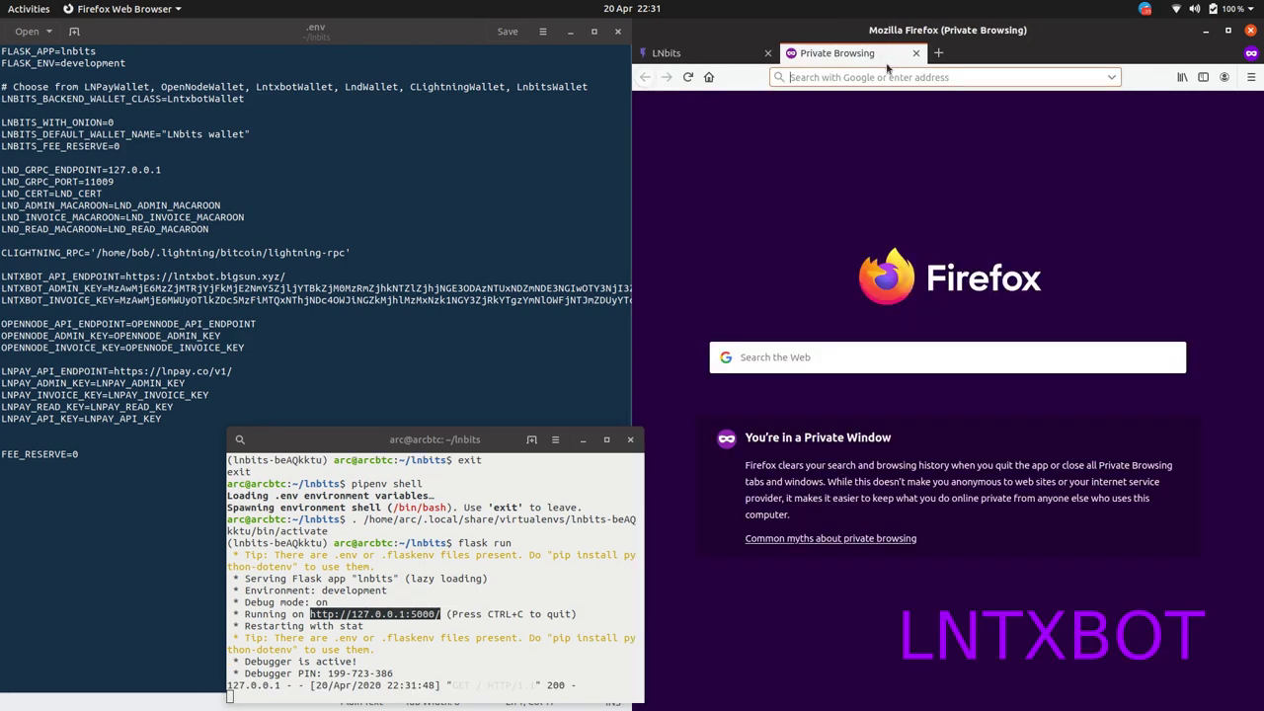
left_click(734, 53)
double_click(795, 27)
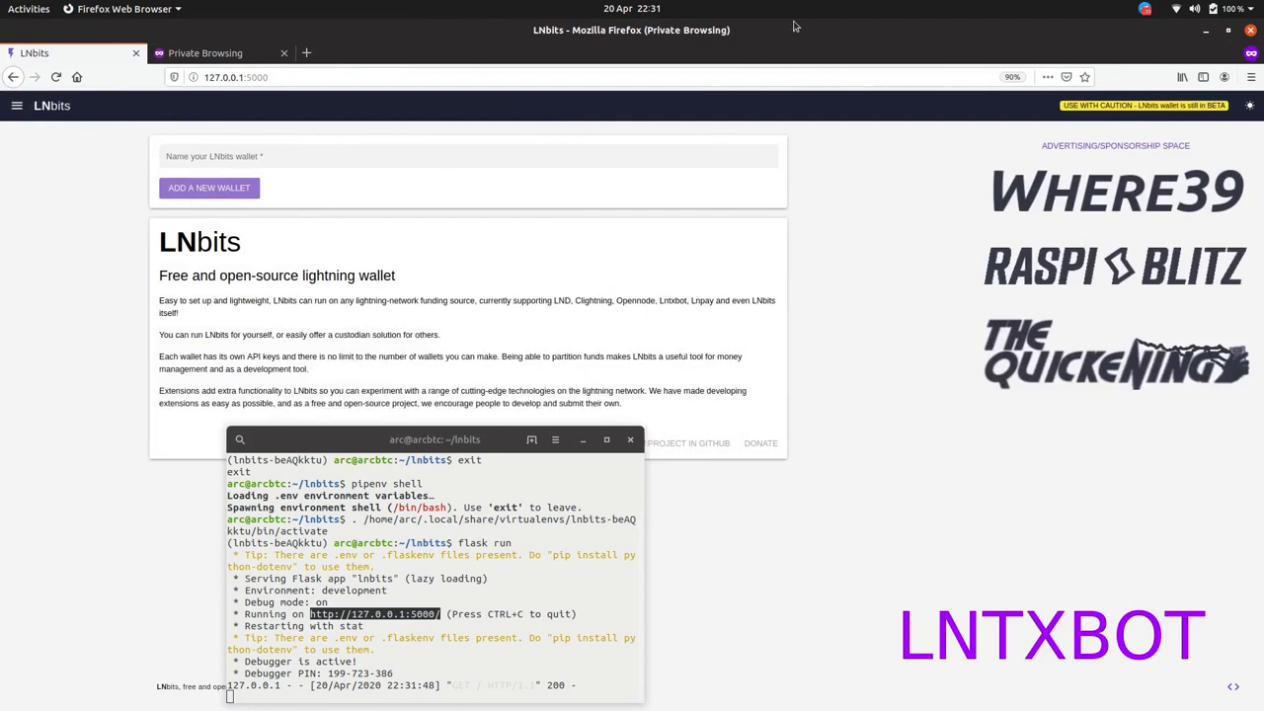
- Create a new wallet named 'Oh yeah!' and proceed past the warning
left_click(569, 160)
type("Oh yeah!")
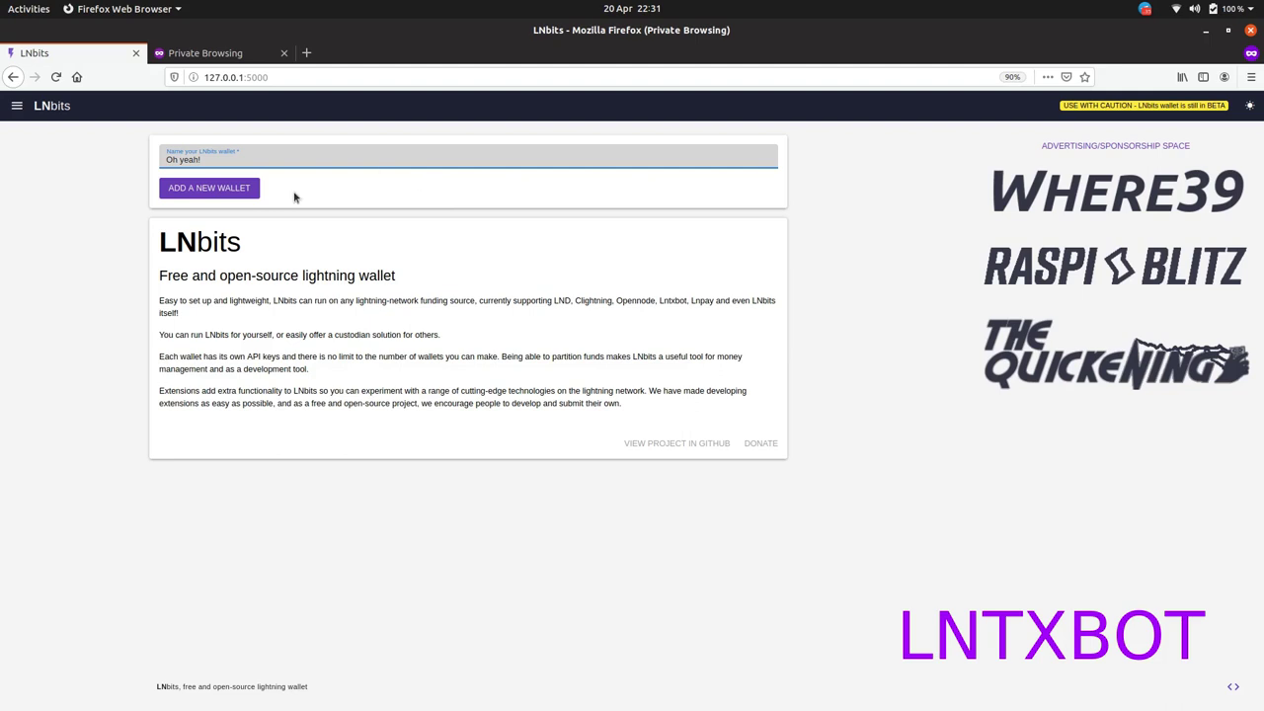
left_click(243, 188)
left_click(541, 276)
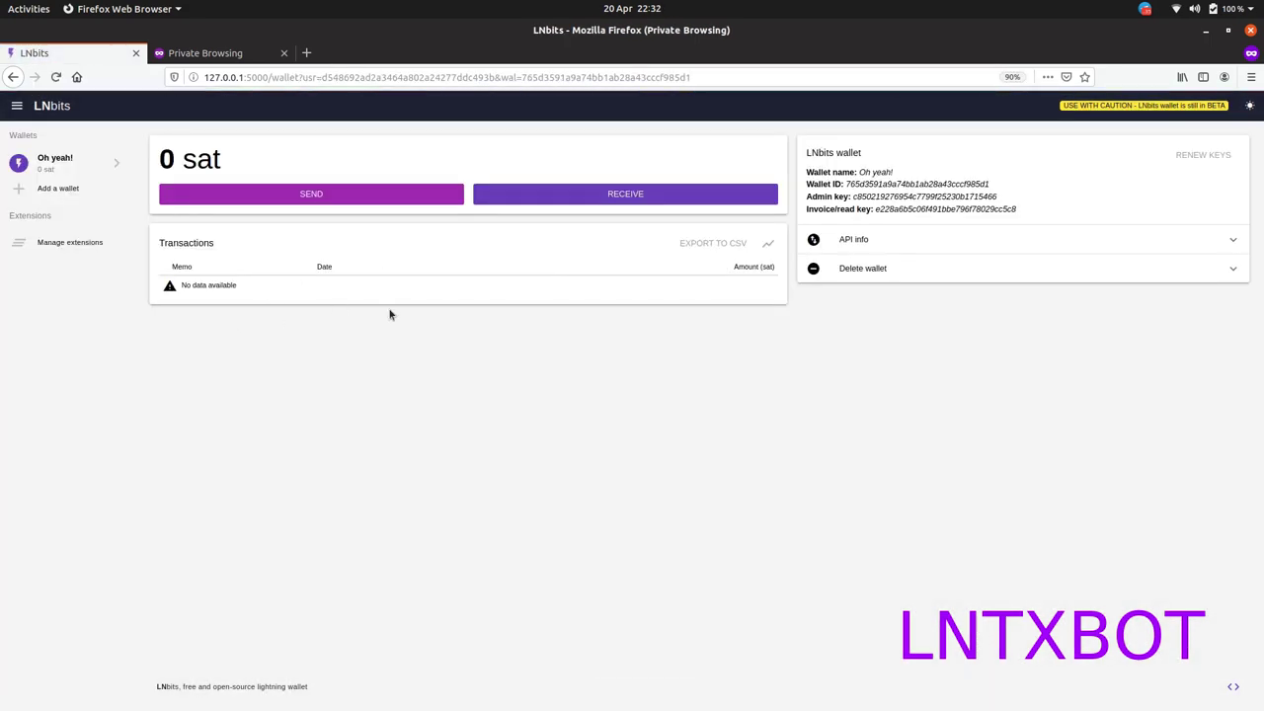
- Generate a 200 sat receive invoice with memo 'kjbkjb' to show its QR code
left_click(576, 197)
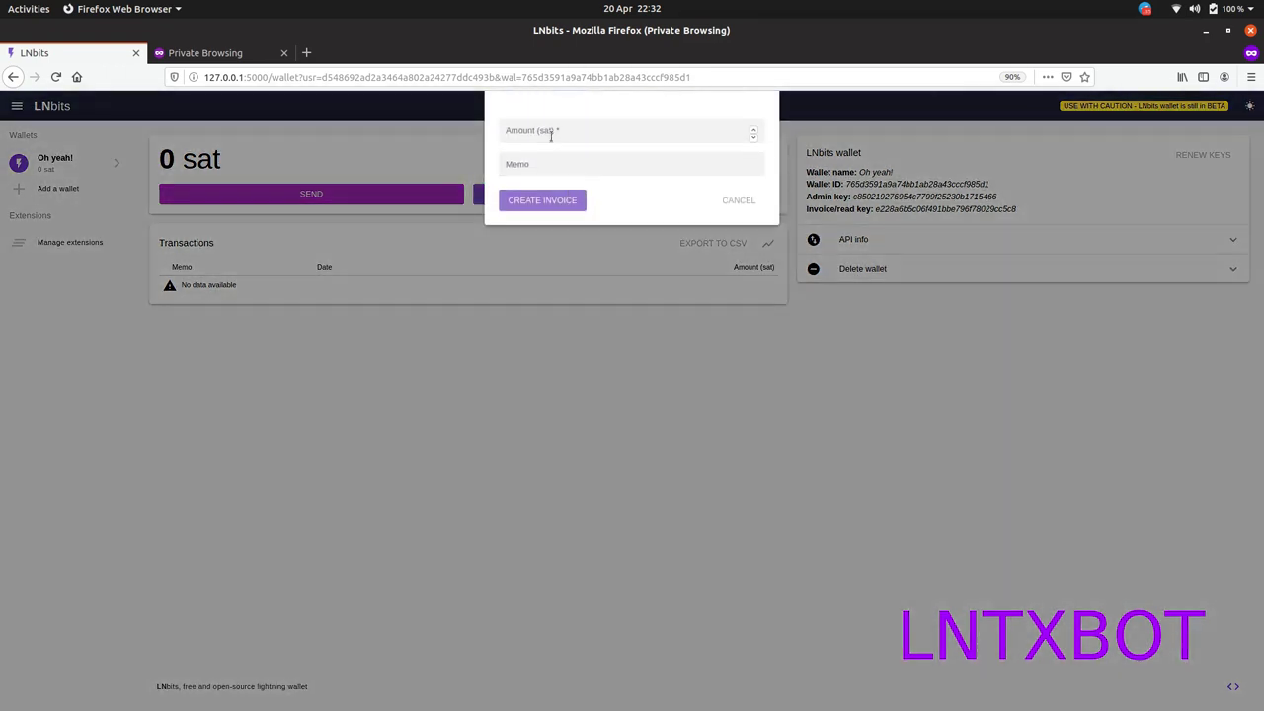
left_click(551, 137)
type("200")
key("Tab")
type("kjbkjb")
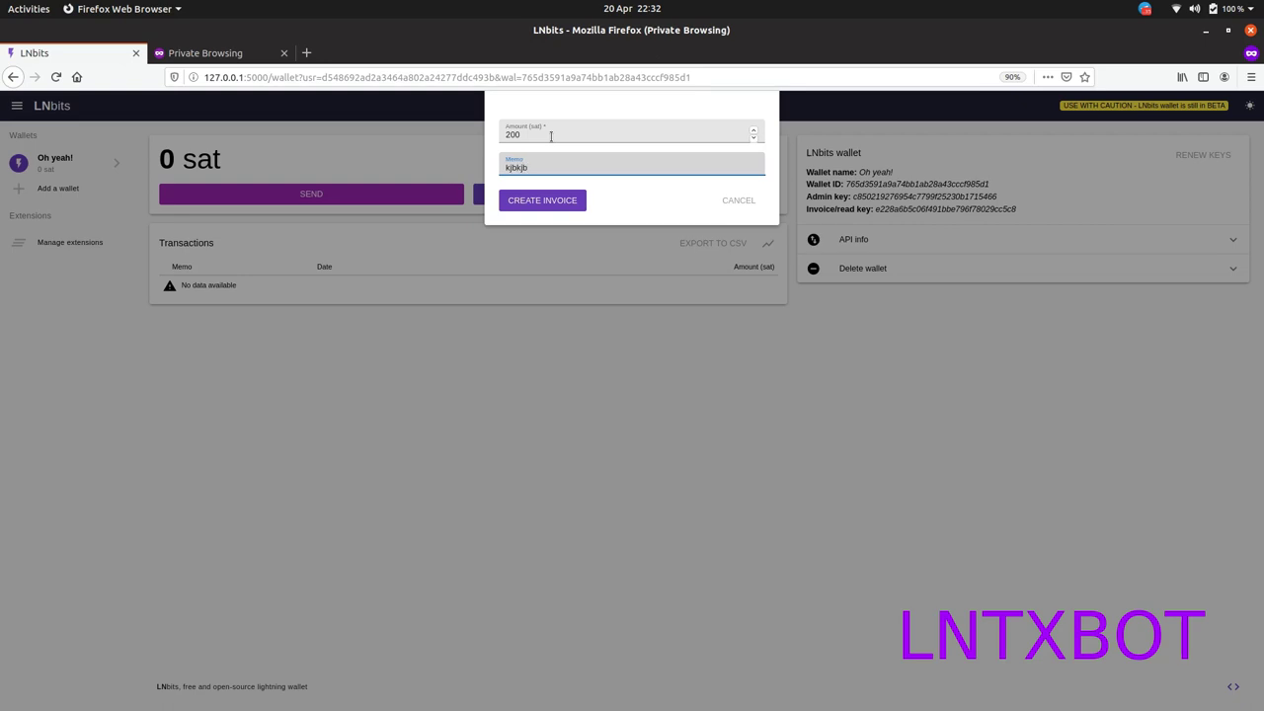
left_click(555, 208)
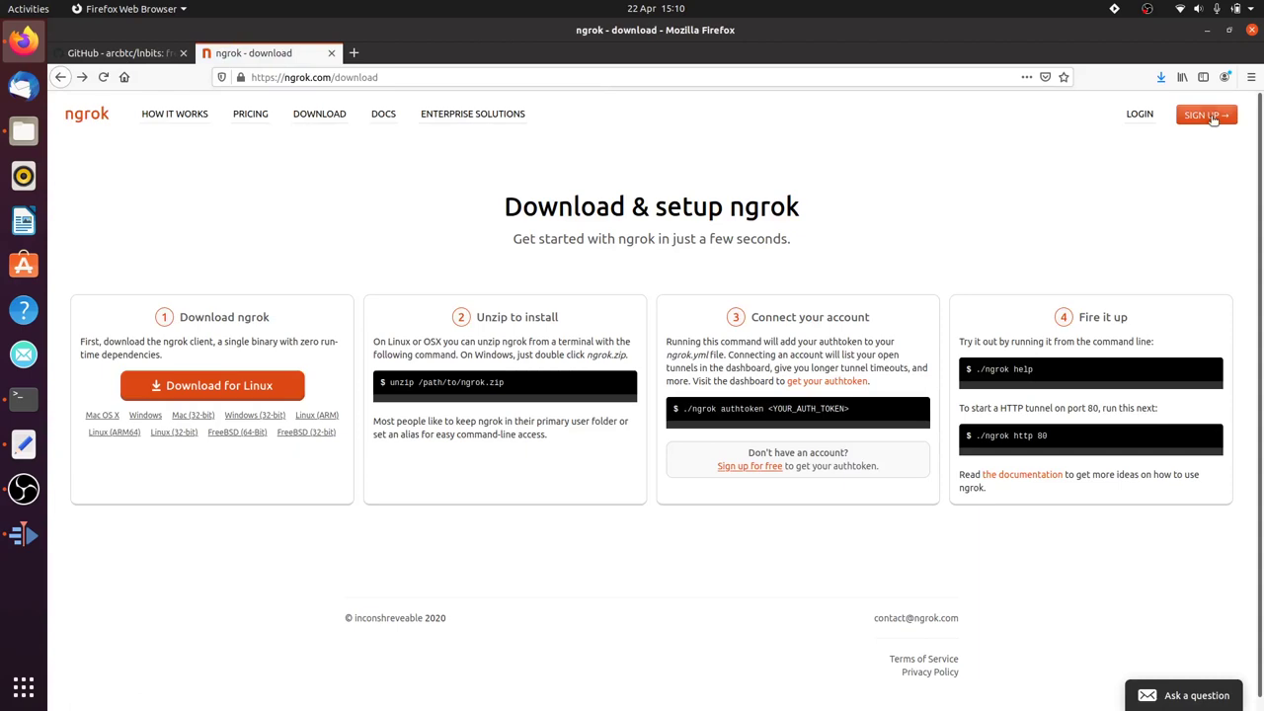
- Sign up for an ngrok account with a name, e-mail and generated password
left_click(1207, 113)
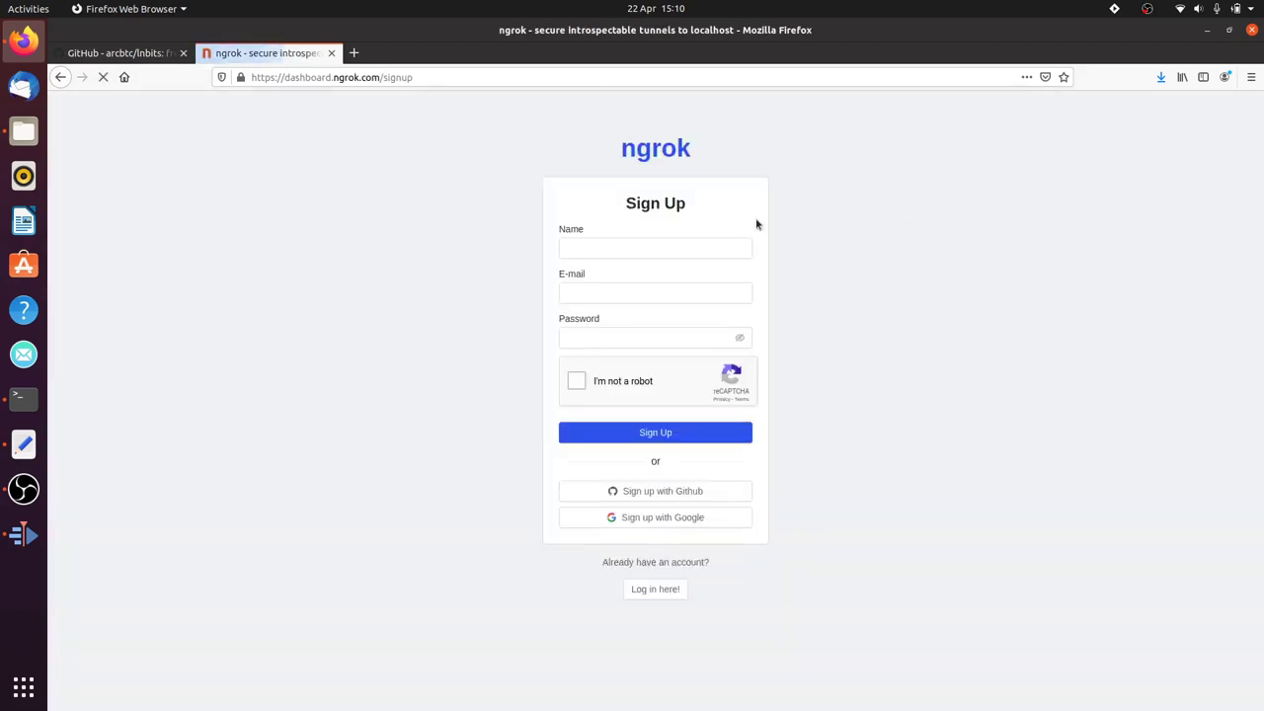
left_click(717, 247)
type("sdvdksbjsd")
key("Tab")
type("jnsfdvkjdnv")
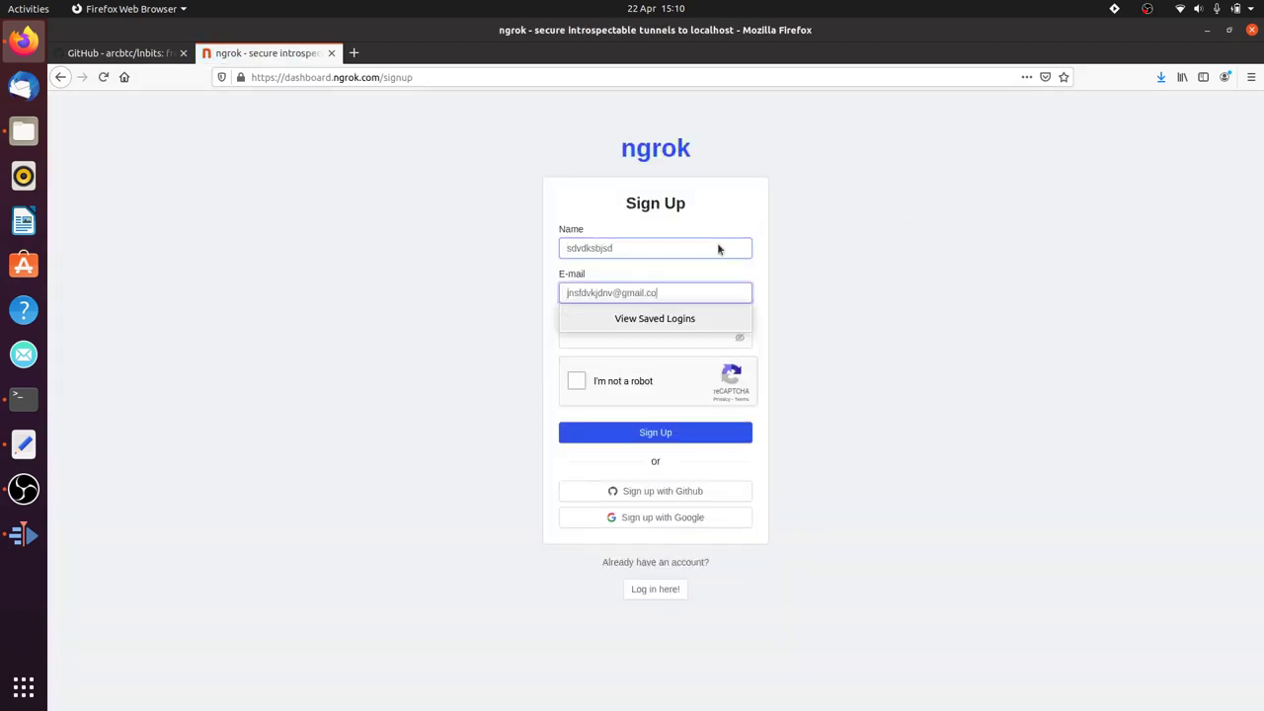
key("Tab")
left_click(584, 386)
left_click(576, 381)
left_click(652, 432)
left_click(515, 211)
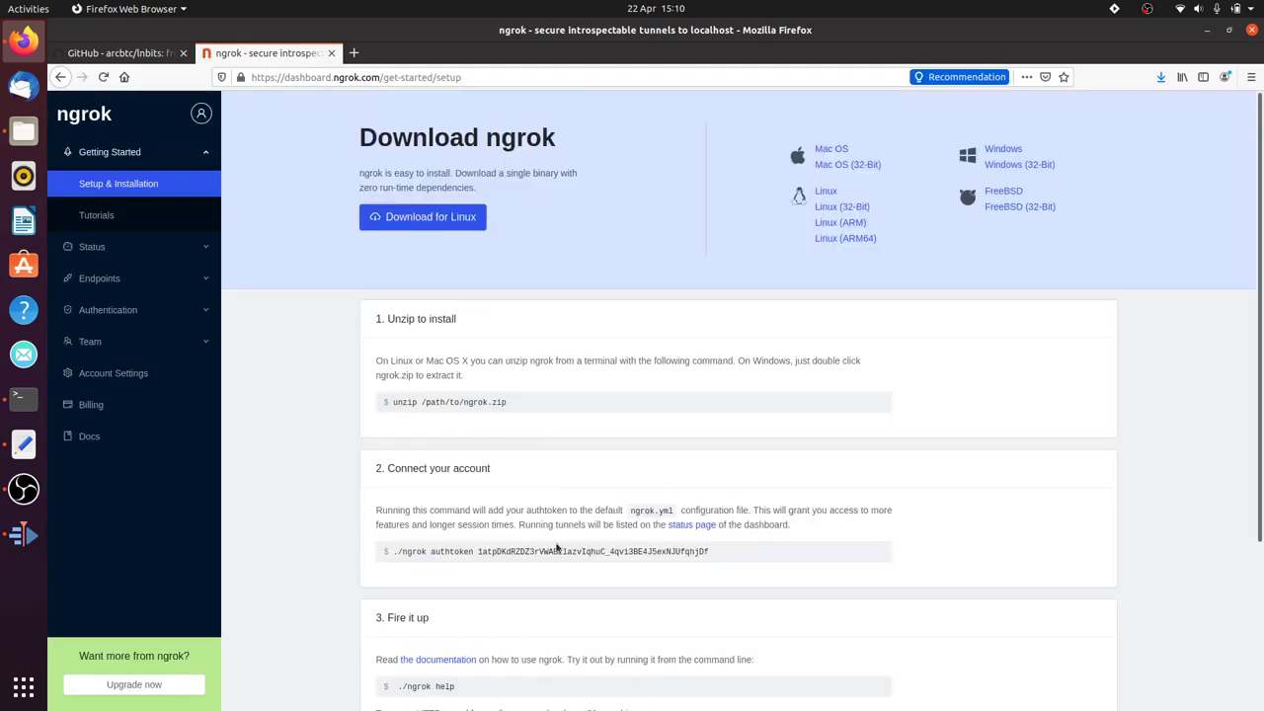
- Download the ngrok Linux build and unzip ngrok-stable-linux-amd64.zip from Downloads
left_click(425, 216)
left_click(481, 392)
left_click(775, 441)
key("alt+Tab")
key("alt+Tab")
key("alt+Tab")
key("alt+Tab")
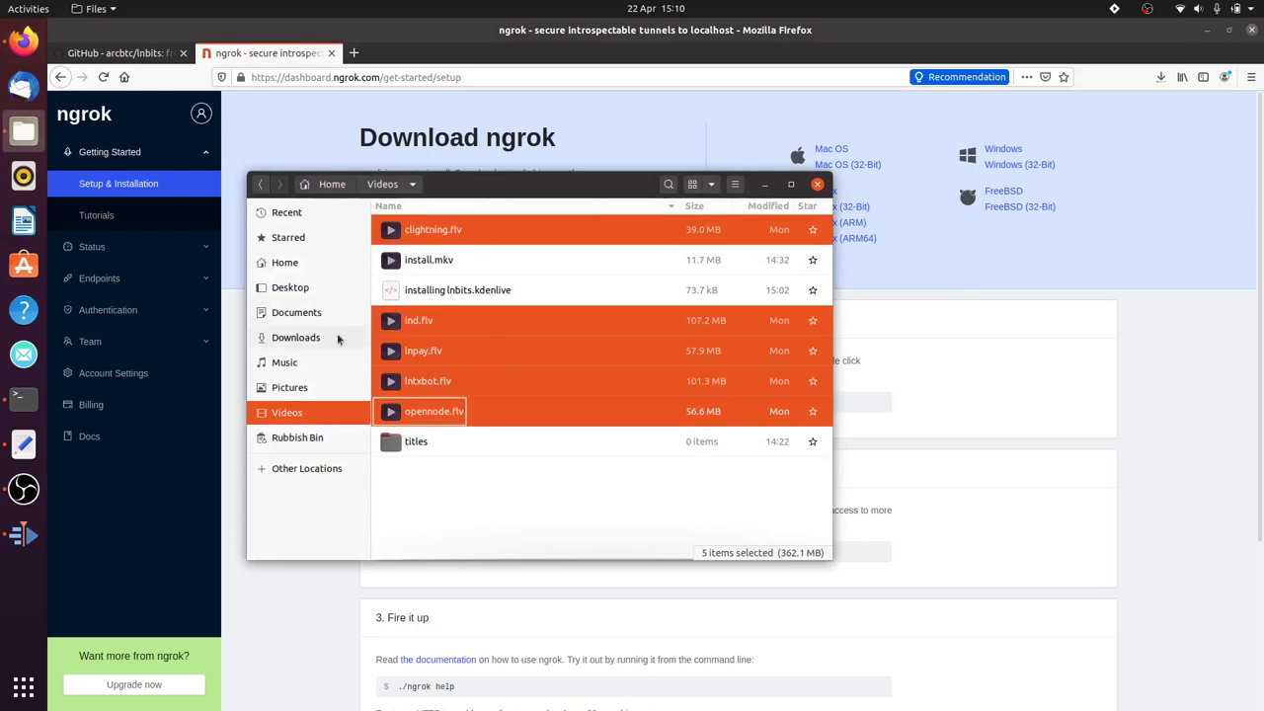
left_click(312, 340)
left_click(491, 290)
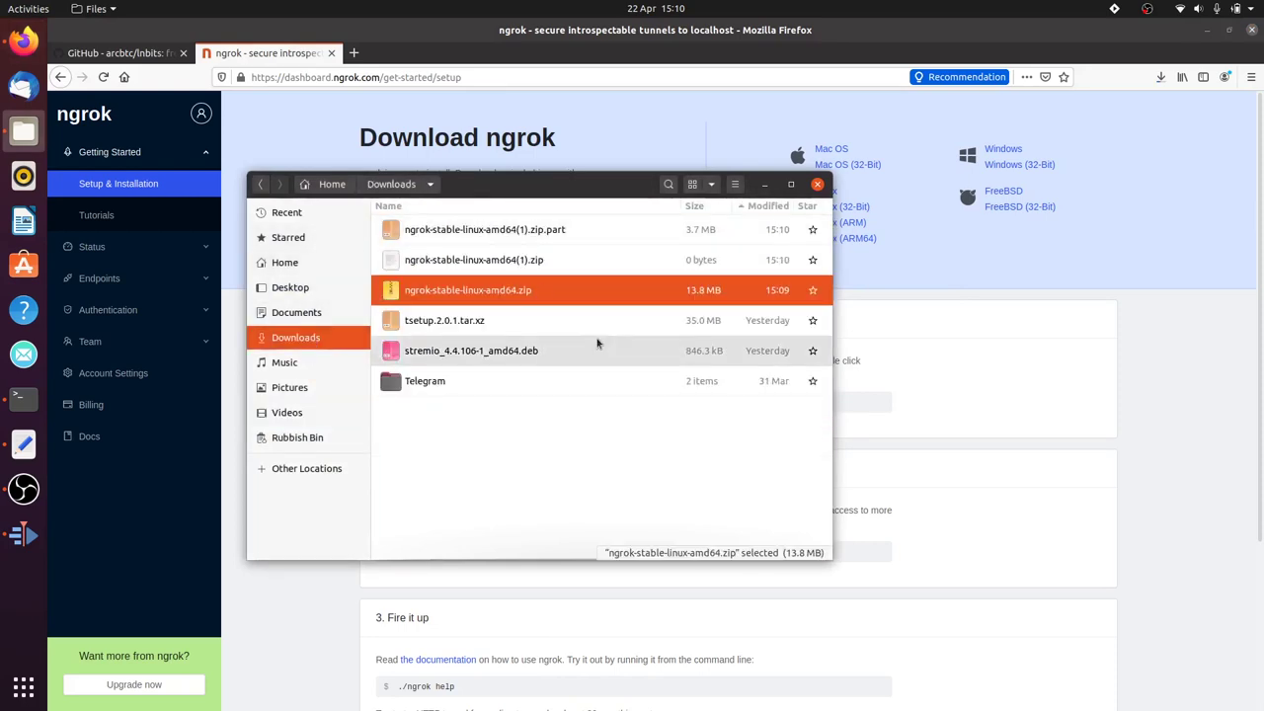
key("alt+Tab")
type("unzip")
key("alt+Tab")
left_click_drag(525, 290, 355, 118)
key("Return")
- Copy the authtoken command from the ngrok setup page and run it in the terminal
key("alt+Tab")
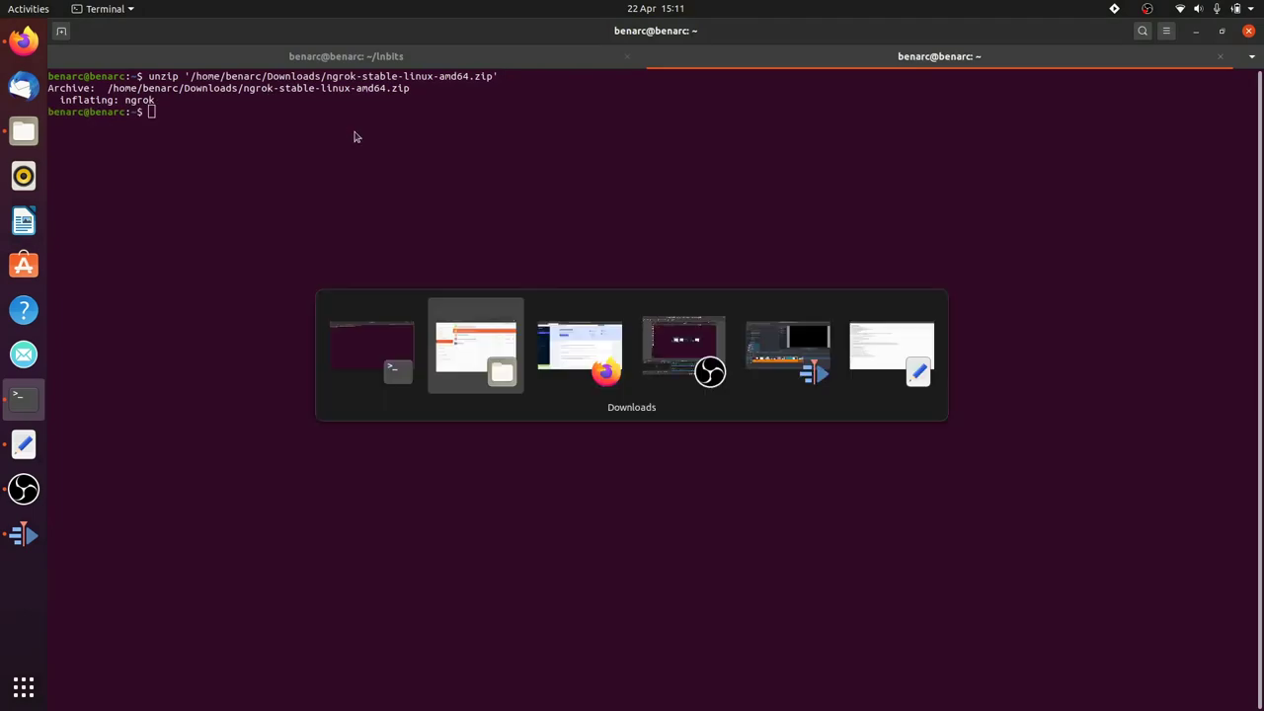
left_click_drag(706, 559, 393, 553)
key("ctrl+c")
key("alt+Tab")
key("ctrl+shift+v")
key("Return")
key("alt+Tab")
scroll(488, 556, "down", 4)
left_click_drag(466, 523, 390, 525)
key("ctrl+c")
key("alt+Tab")
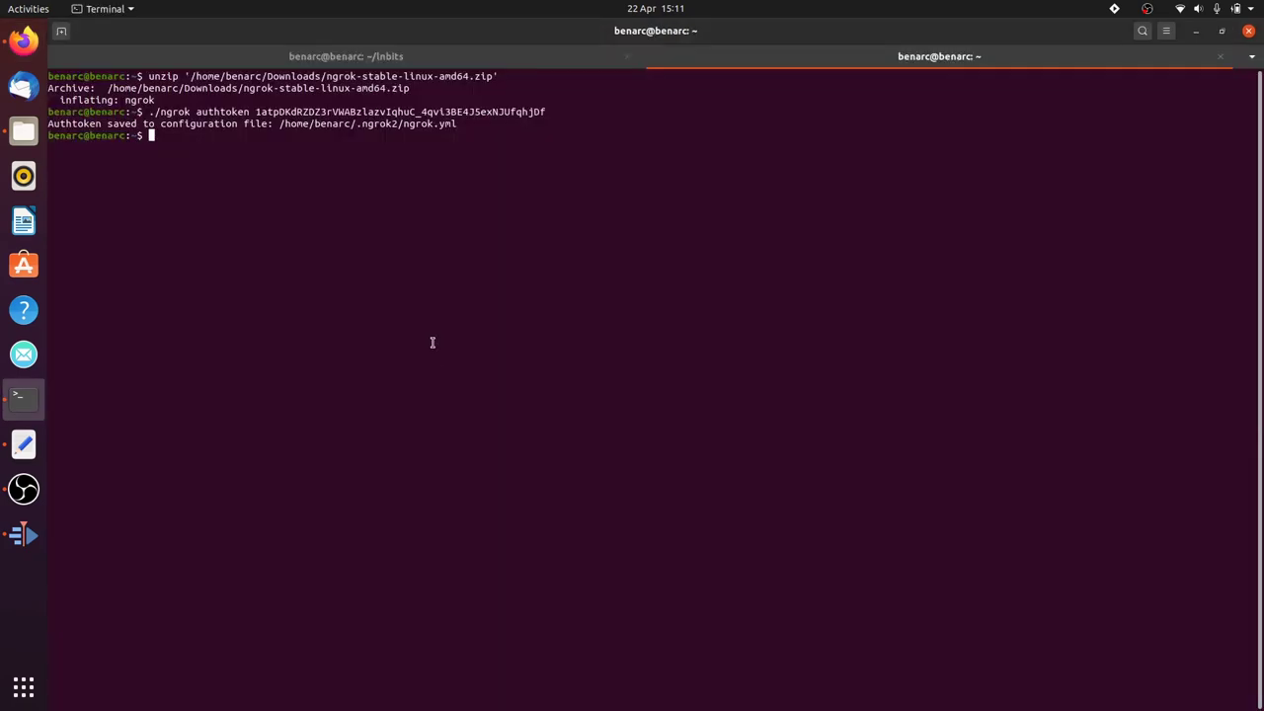
key("ctrl+shift+v")
type("http://127.0.0.1:5000")
key("Return")
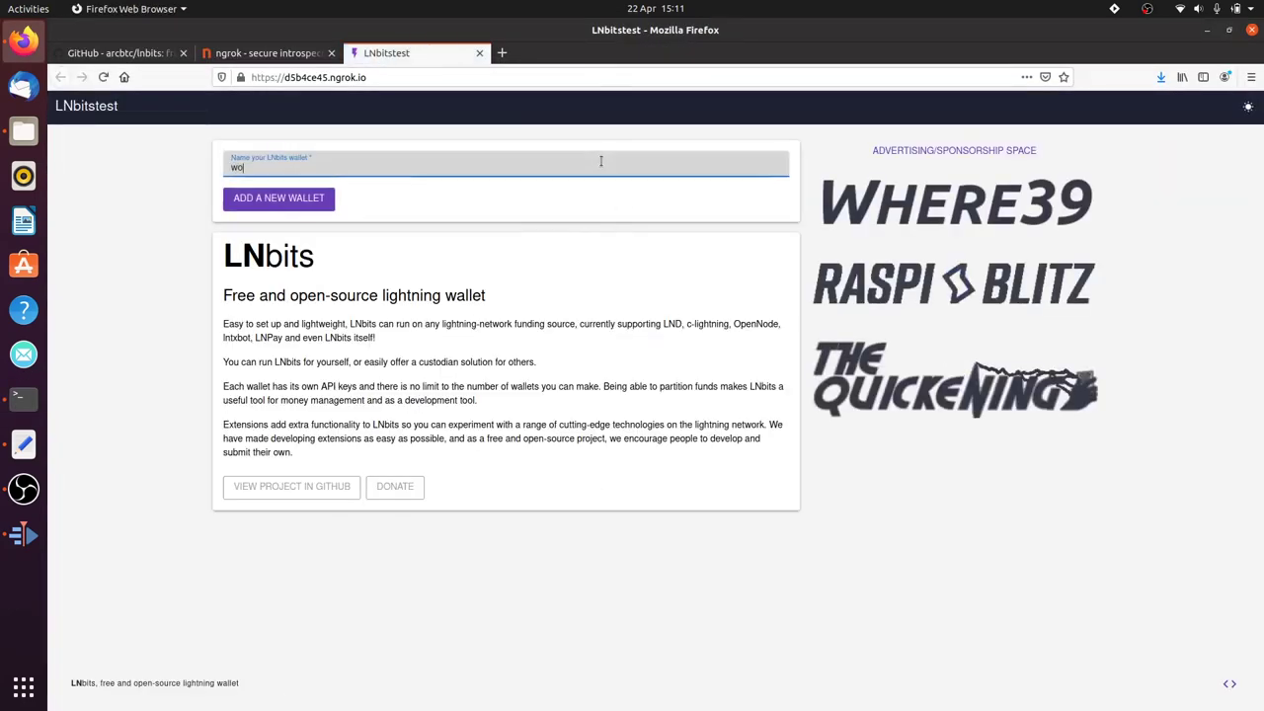
- Create the woohoo wallet, issue a 200 sat invoice with memo 'test', then open Manage extensions
left_click(301, 208)
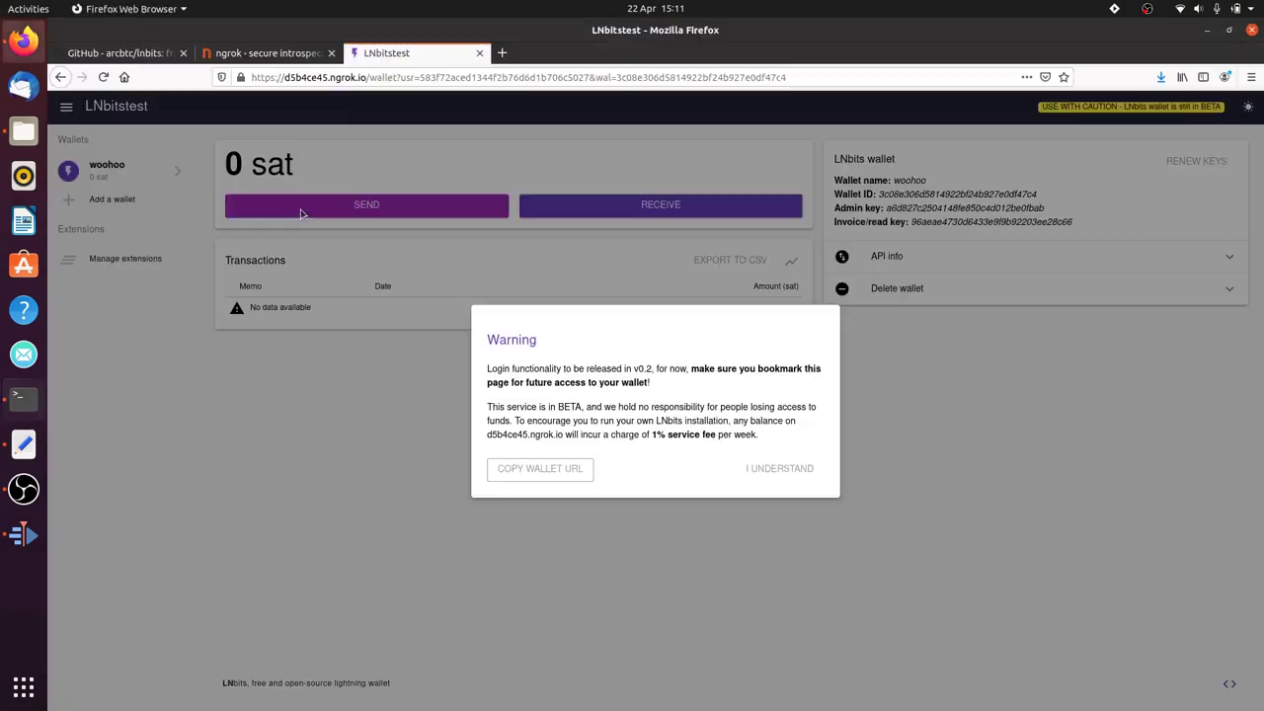
left_click(776, 544)
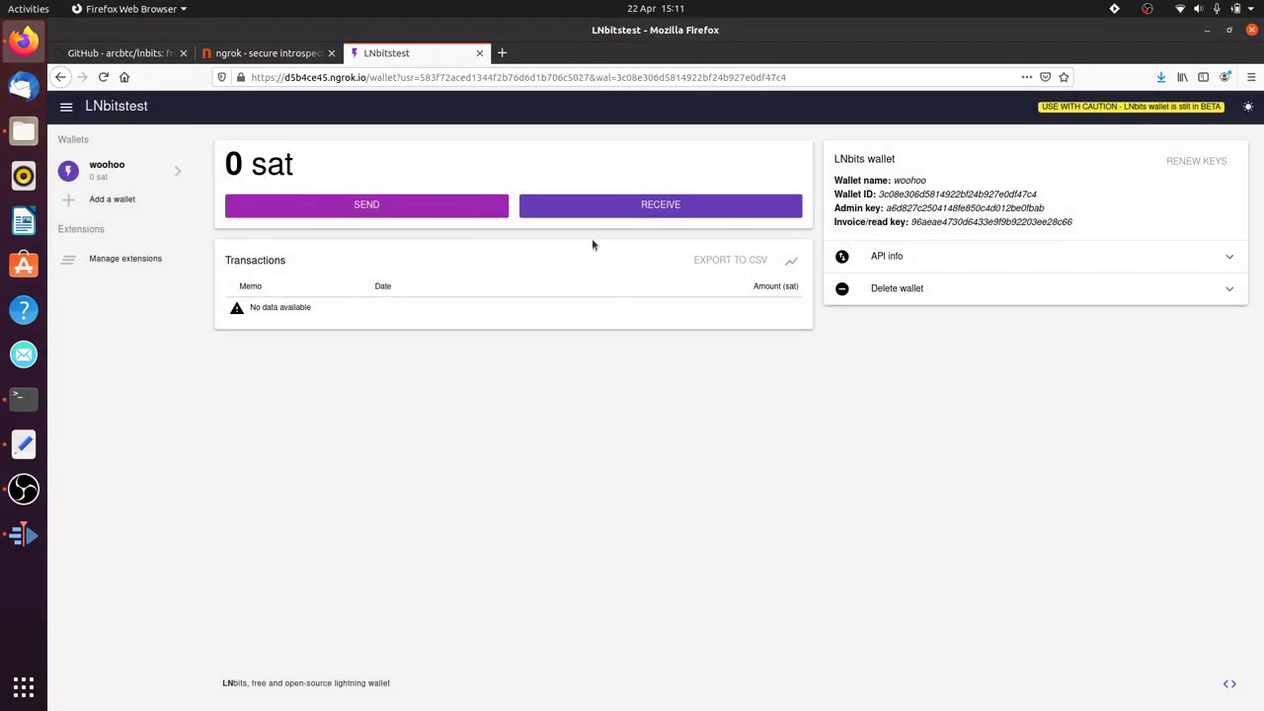
left_click(593, 208)
type("200")
key("Tab")
type("test")
left_click(554, 213)
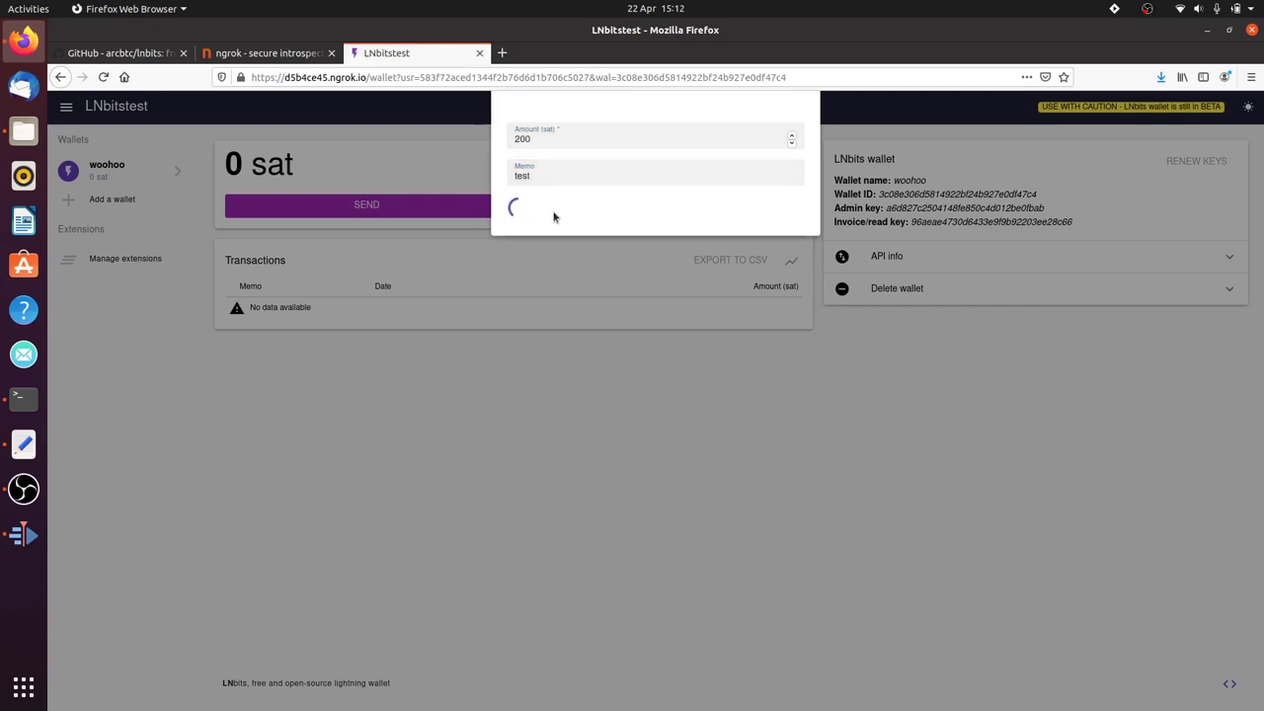
left_click(776, 381)
left_click(148, 258)
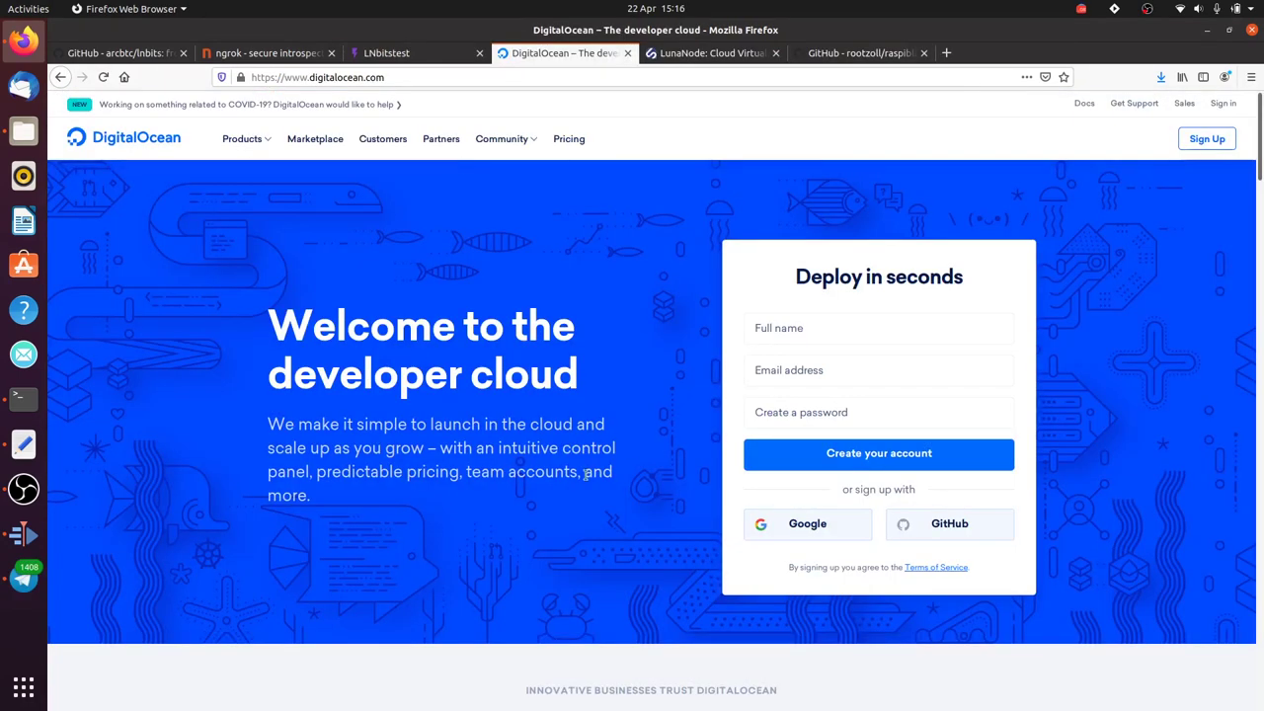
- Scroll through the DigitalOcean and LunaNode hosting homepages
scroll(586, 475, "down", 5)
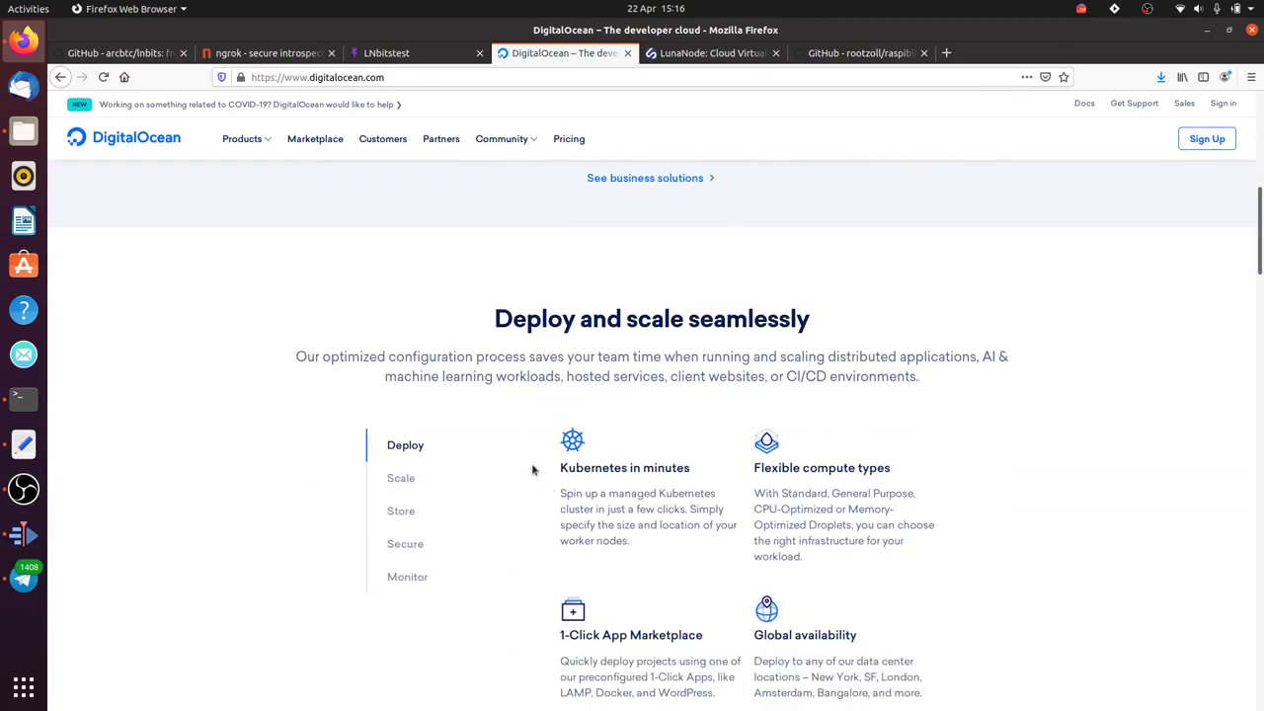
scroll(640, 380, "up", 5)
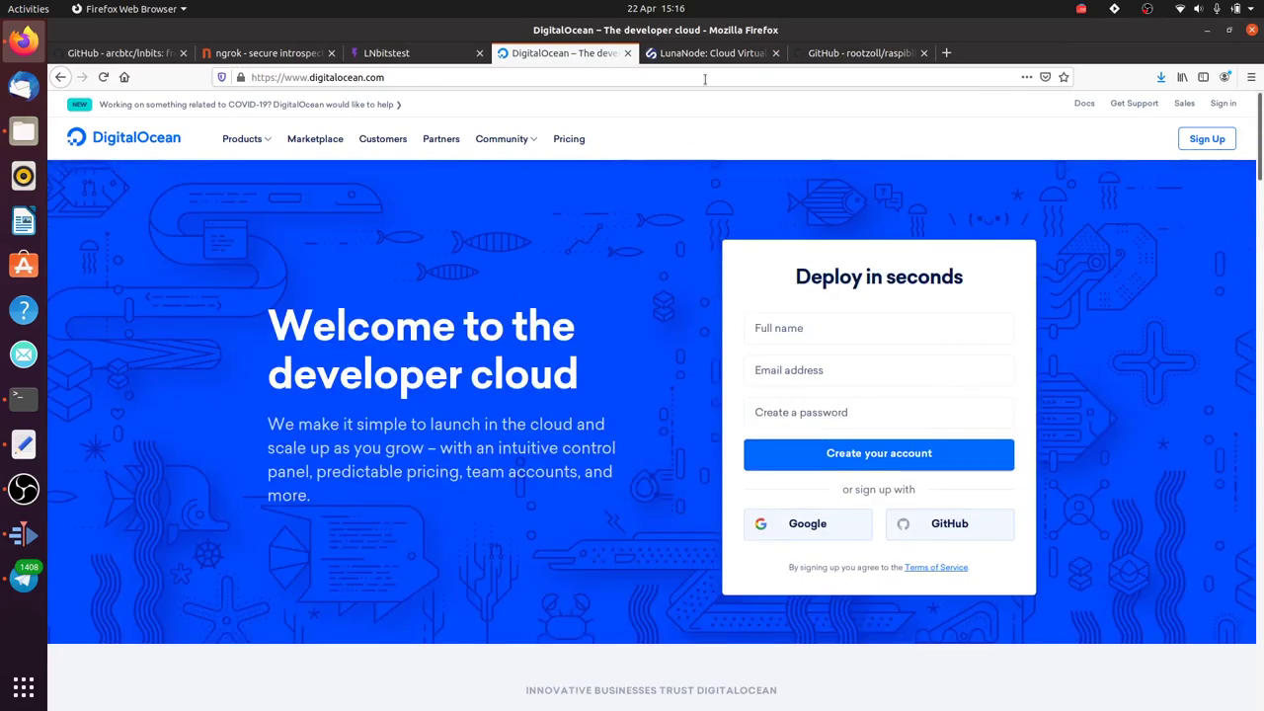
key("ctrl+Tab")
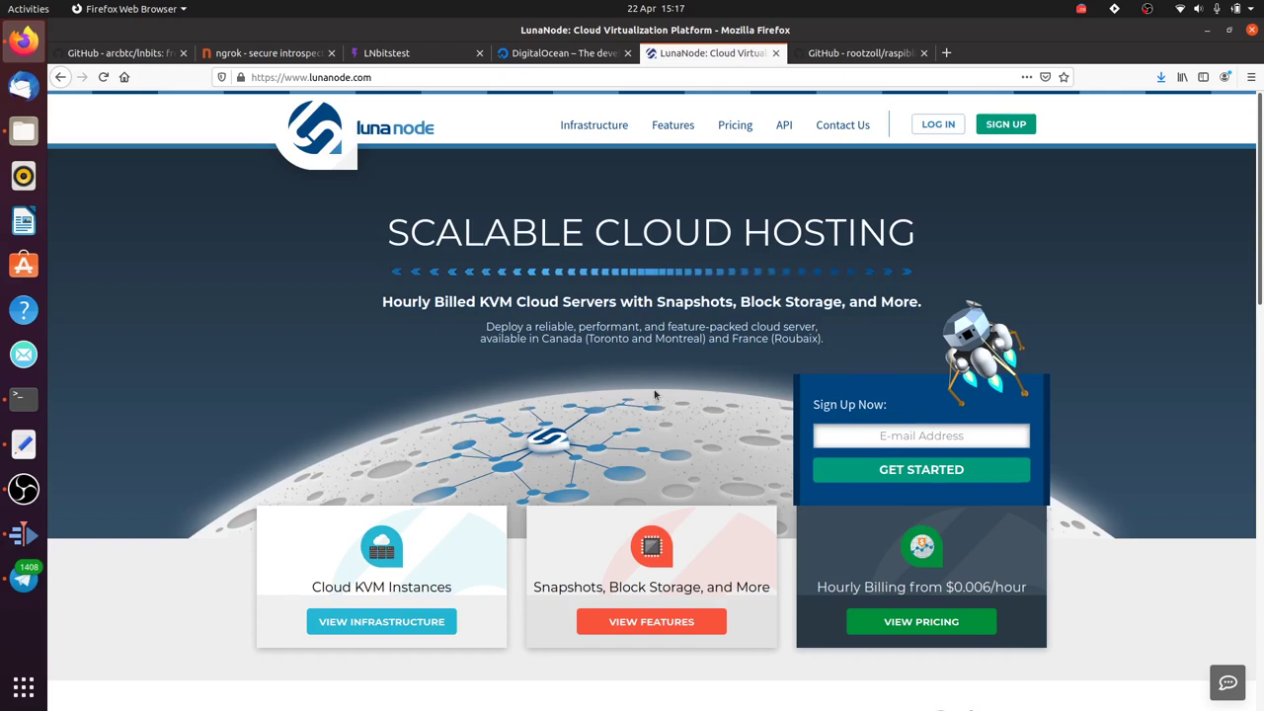
scroll(654, 395, "down", 2)
scroll(654, 395, "up", 2)
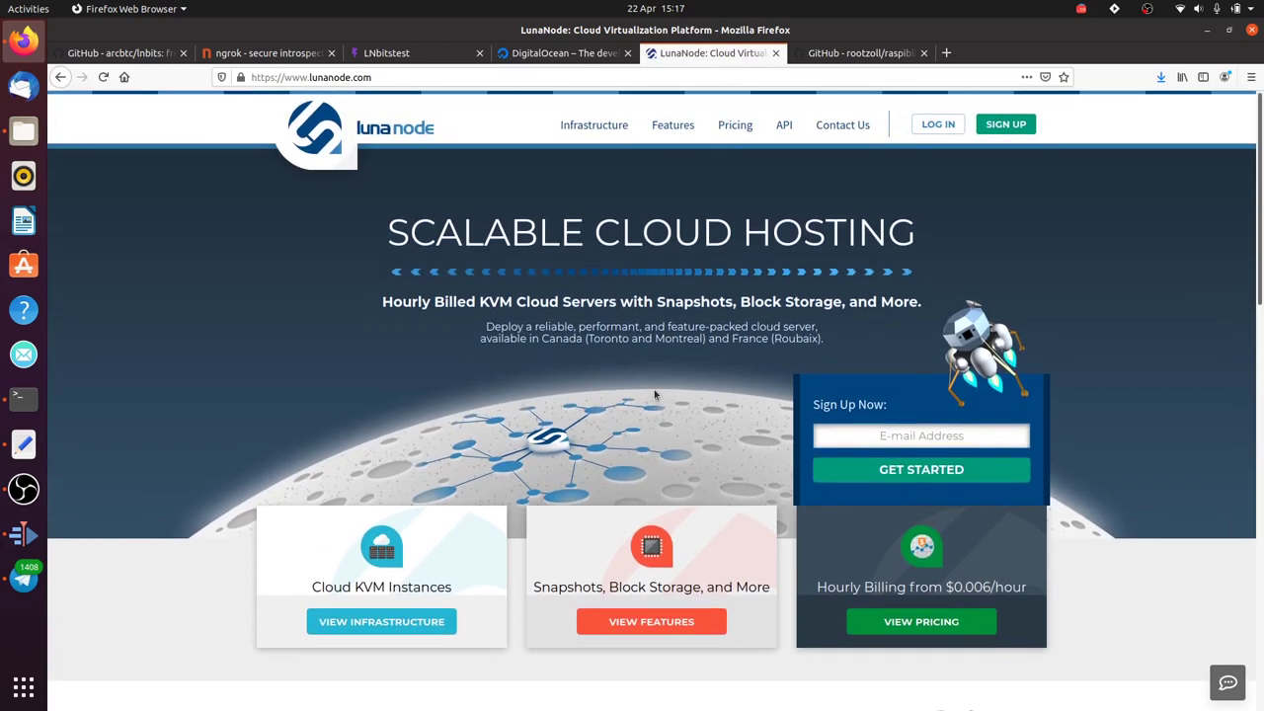
- Read the RaspiBlitz GitHub README and highlight LNBits in its optional services list
left_click(857, 55)
scroll(691, 265, "down", 10)
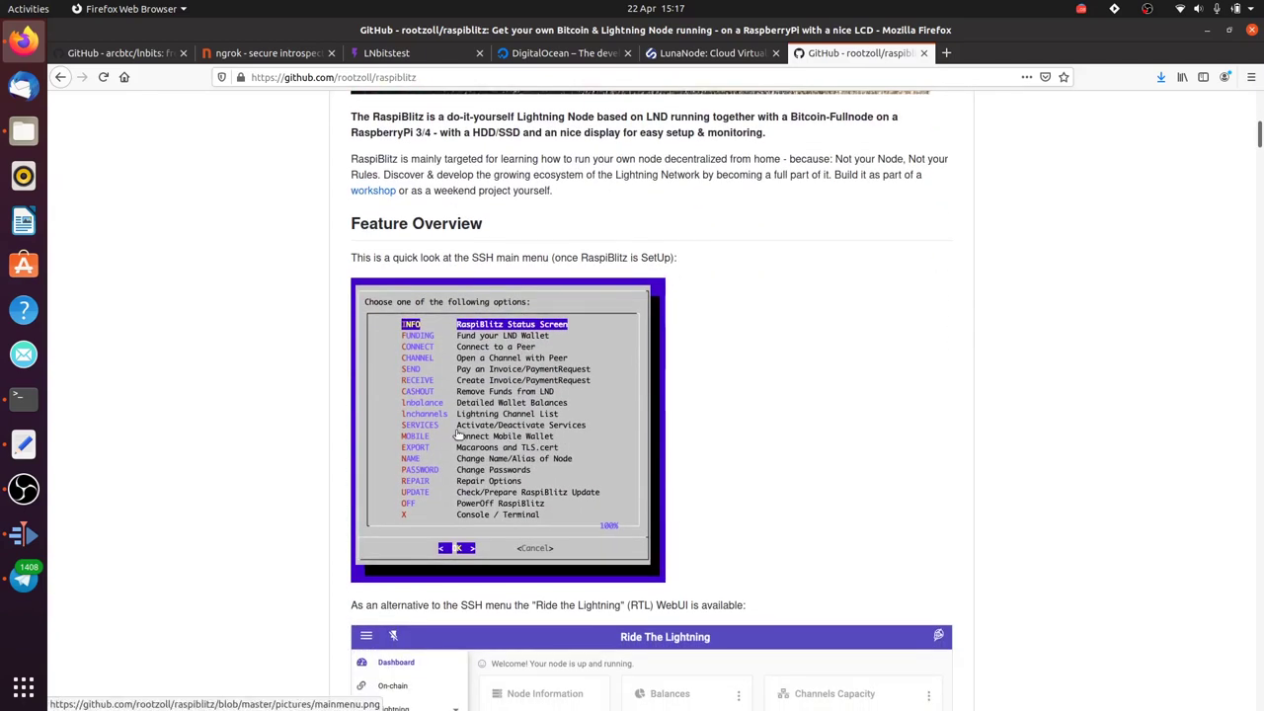
scroll(457, 434, "down", 10)
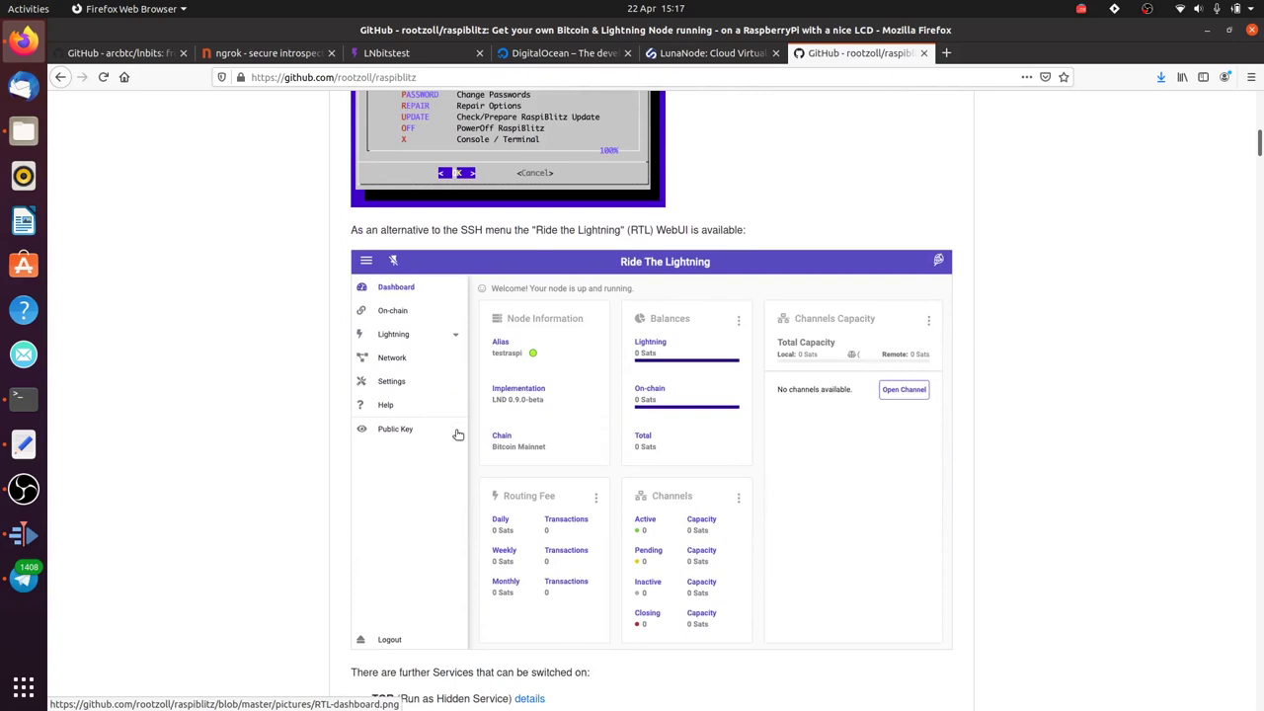
scroll(457, 435, "down", 5)
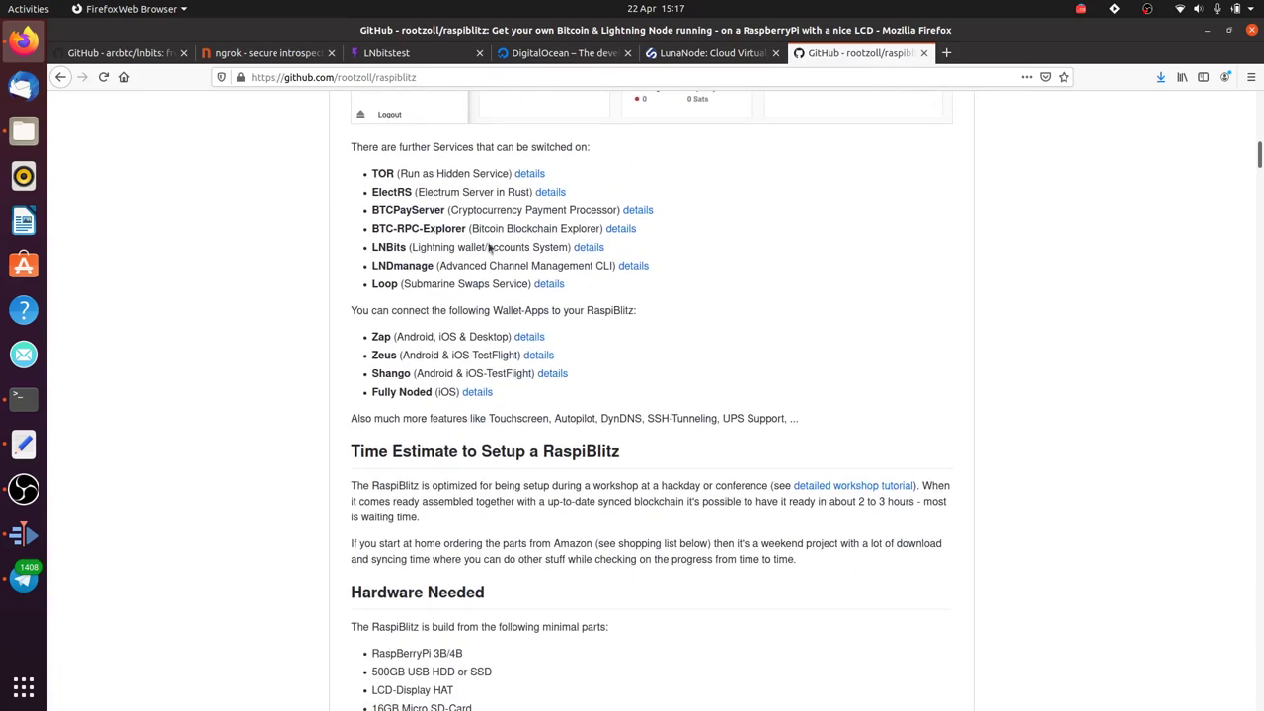
left_click_drag(492, 248, 373, 247)
left_click(308, 393)
scroll(307, 398, "up", 15)
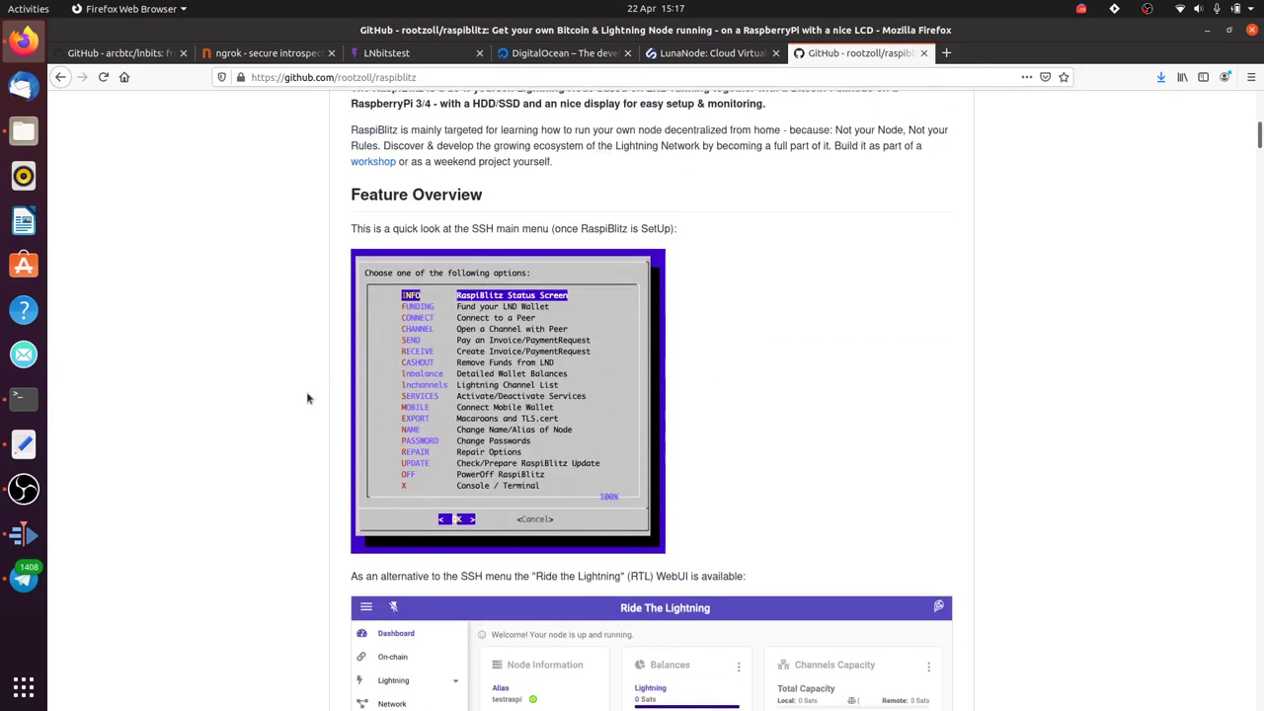